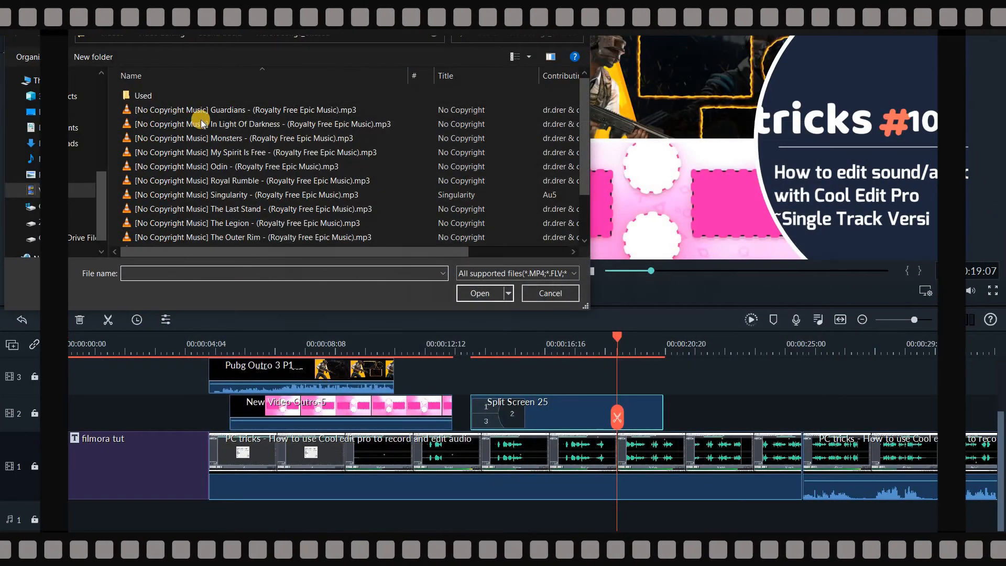
# Step: Import the music file "[No Copyright Music] In Light Of Darkness - (Royalty Free Epic Music).mp3"
pyautogui.click(216, 125)
pyautogui.click(486, 293)
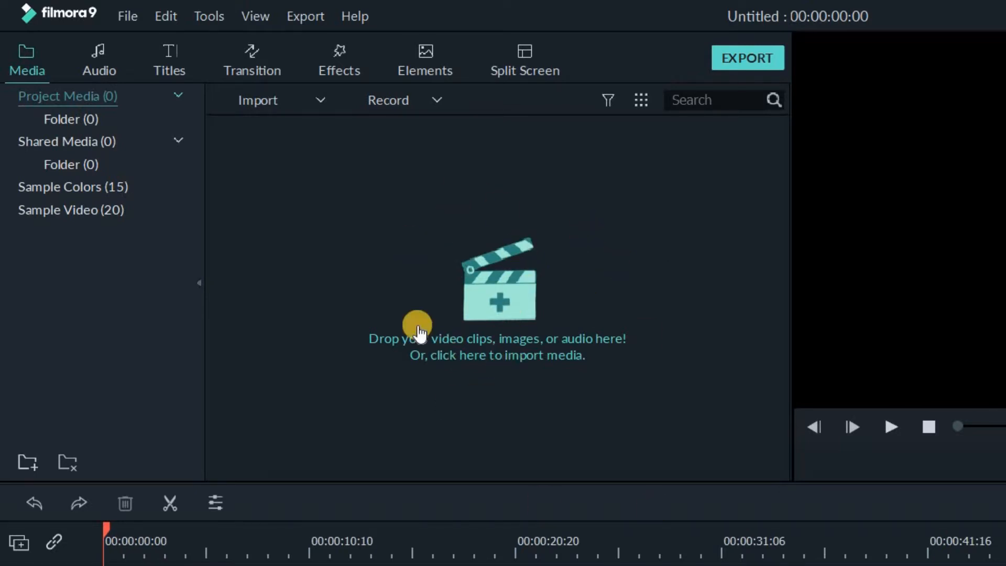
# Step: Look through the audio, title, transition and effect libraries, finishing at the project media library
pyautogui.click(88, 65)
pyautogui.click(172, 54)
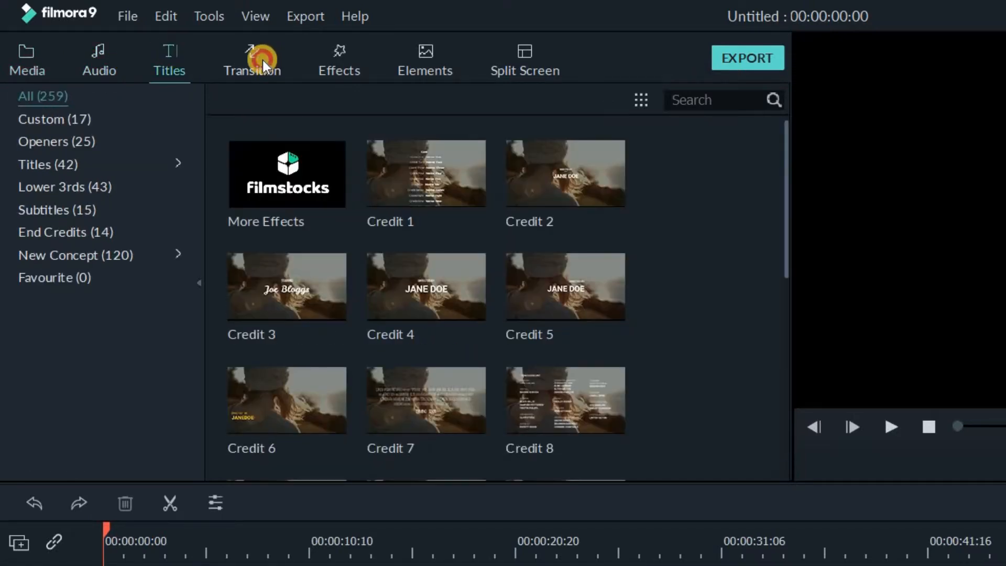
pyautogui.click(263, 60)
pyautogui.click(334, 62)
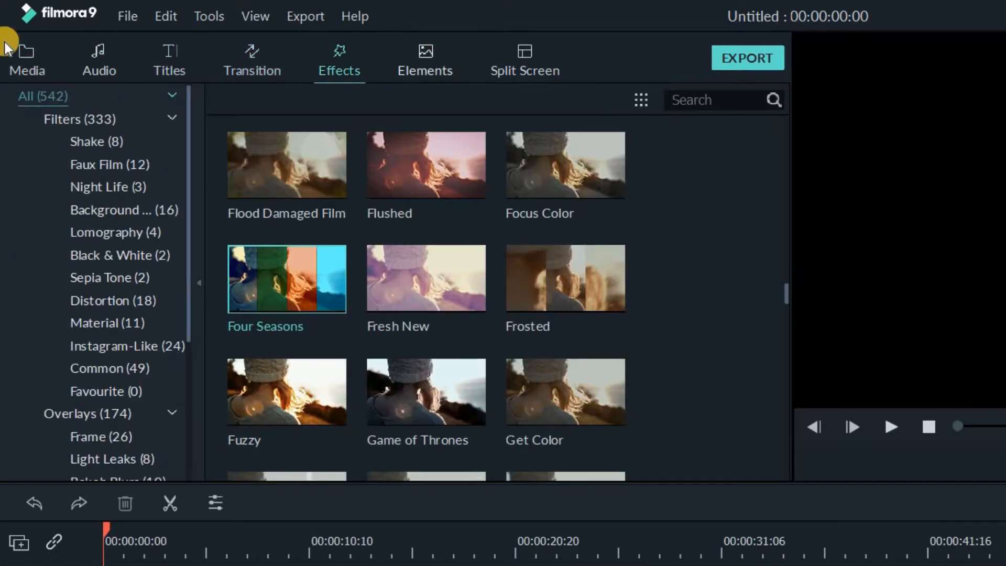
pyautogui.click(22, 48)
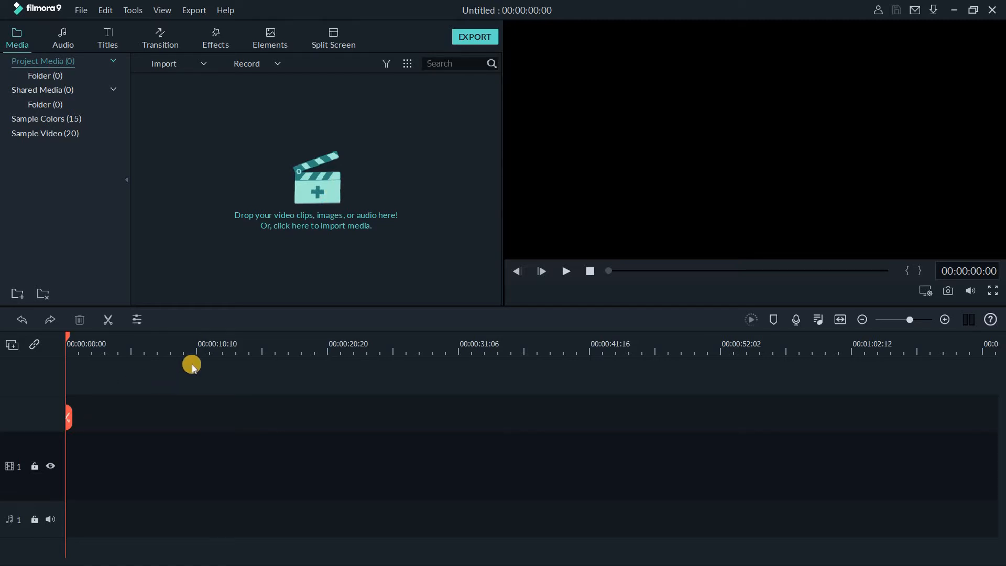
pyautogui.click(230, 346)
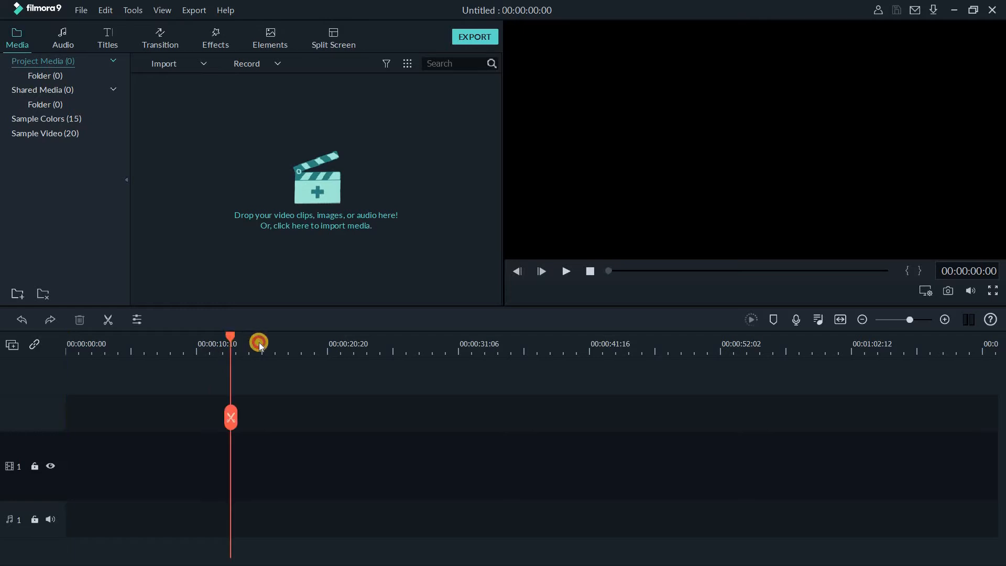
pyautogui.moveTo(260, 345); pyautogui.dragTo(48, 353)
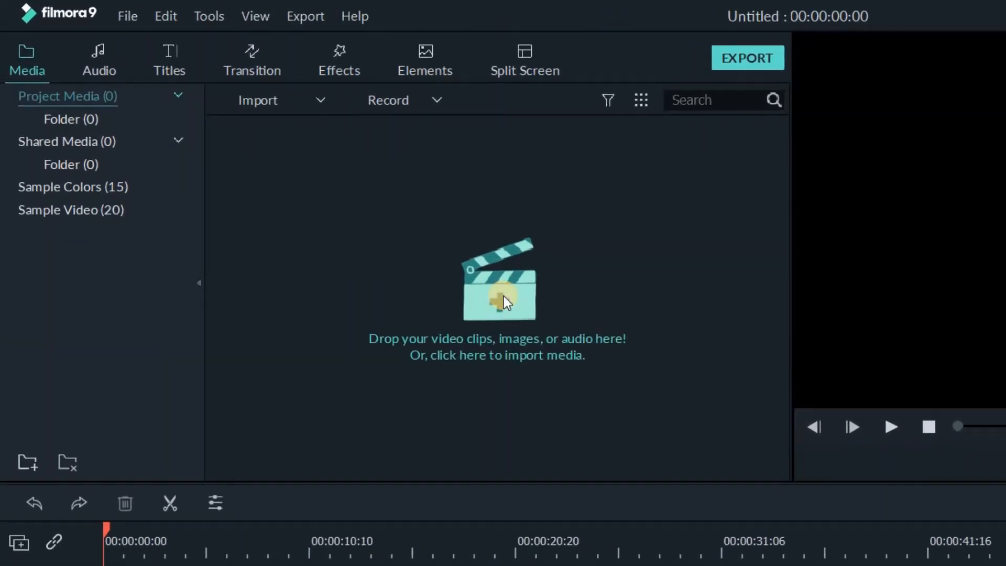
# Step: Import "PC tricks - How to use Cool edit pro to record and edit audio.mp4" from Videos > Video Editing > 2 Completed Works
pyautogui.click(504, 296)
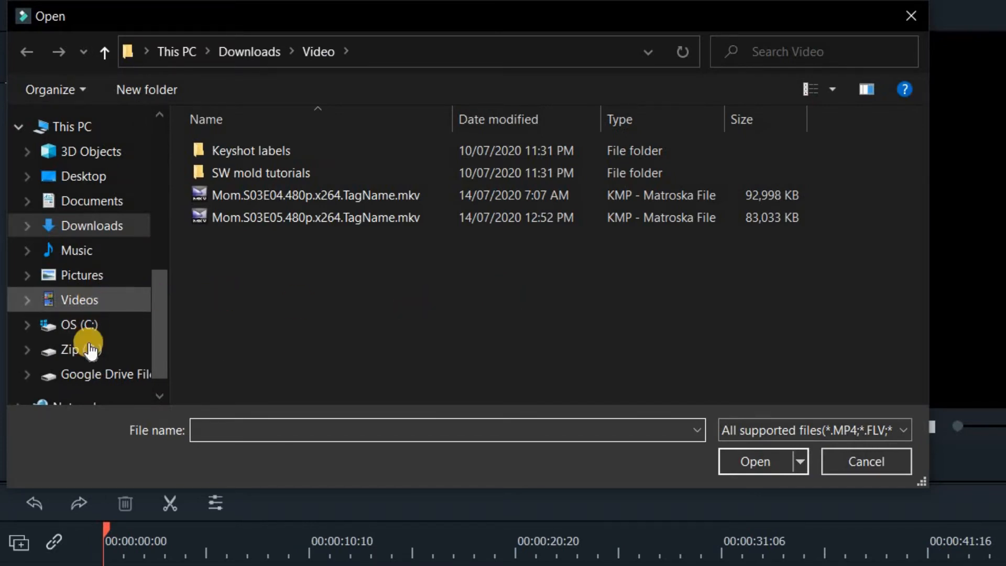
pyautogui.click(94, 299)
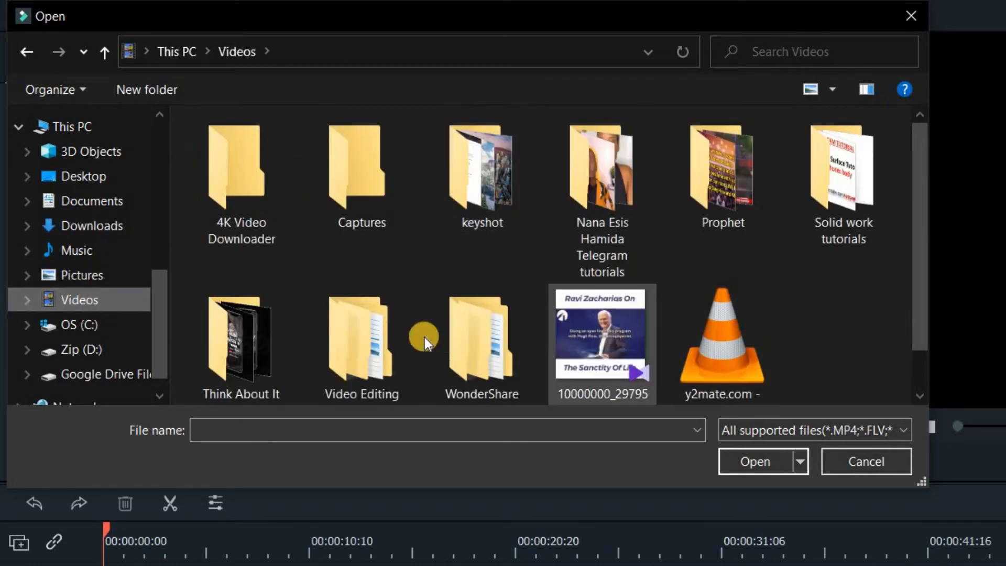
pyautogui.click(361, 345)
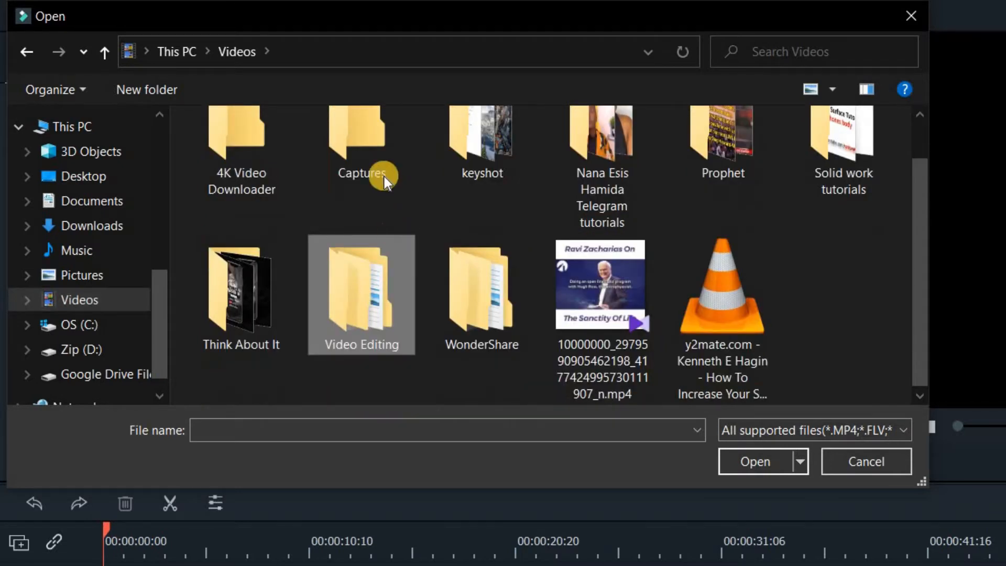
pyautogui.doubleClick(357, 140)
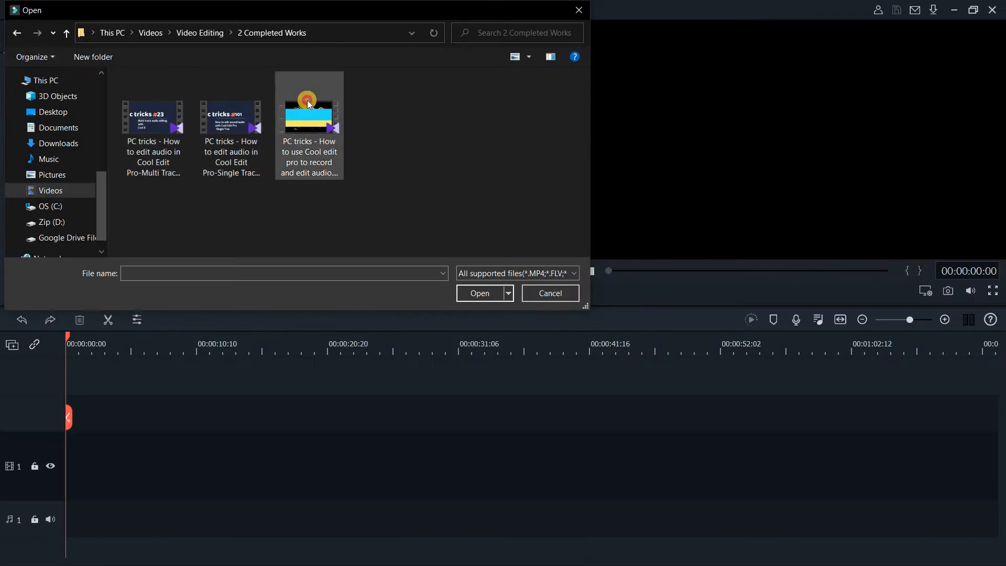
pyautogui.click(483, 158)
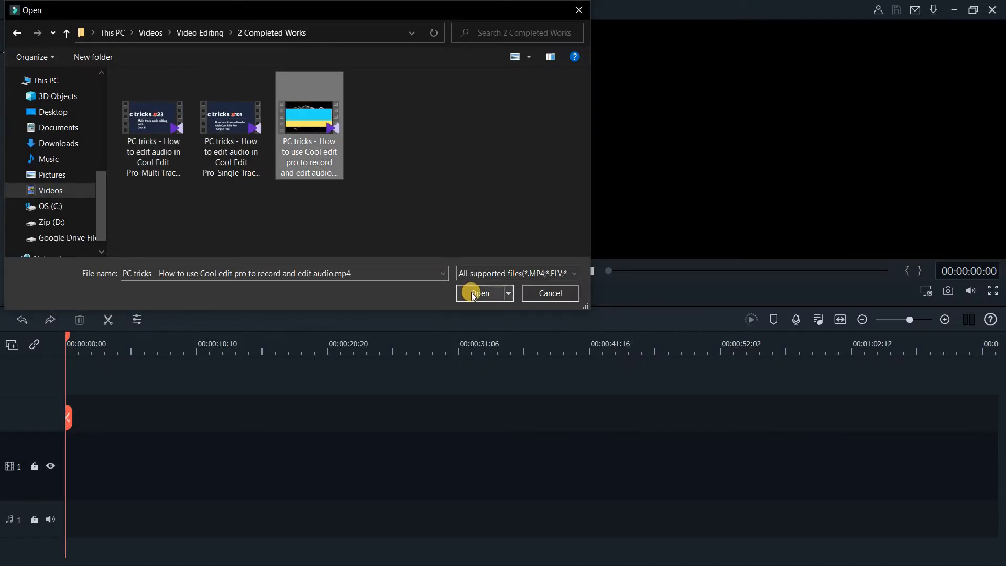
pyautogui.click(472, 293)
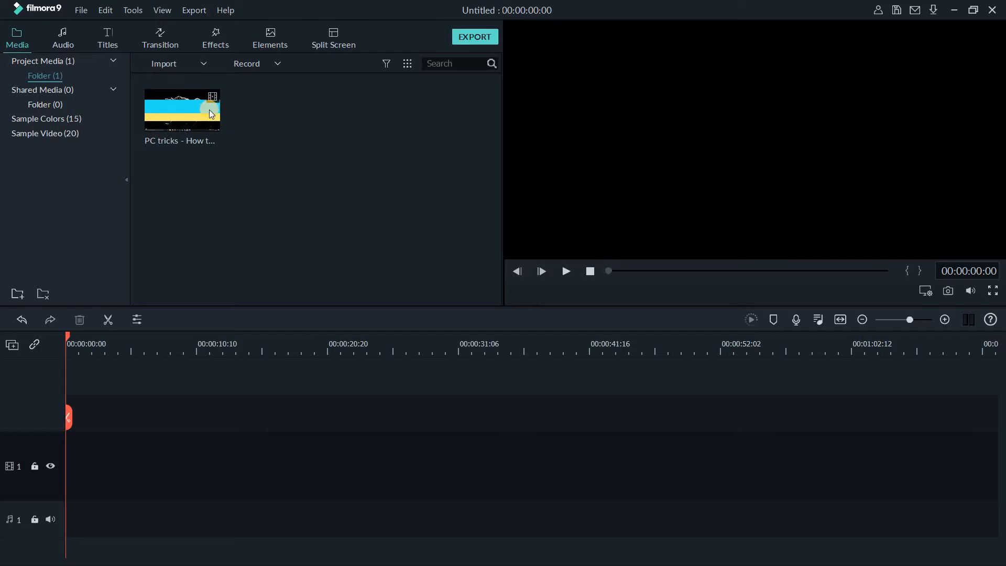
# Step: Place the imported video at the start of video track 1 and match the project settings to the media's 1920 x 1080 24fps
pyautogui.moveTo(209, 109); pyautogui.dragTo(65, 469)
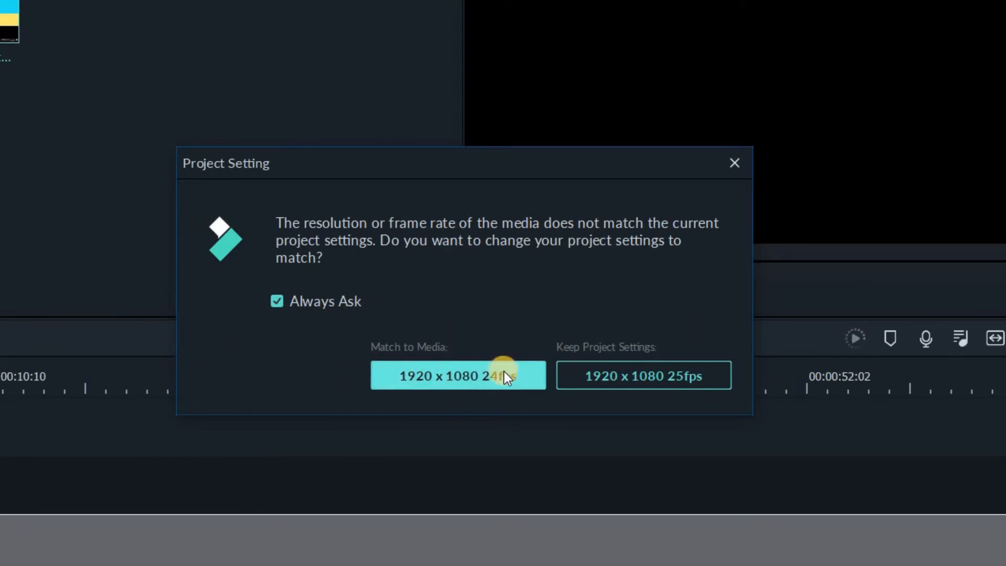
pyautogui.click(436, 381)
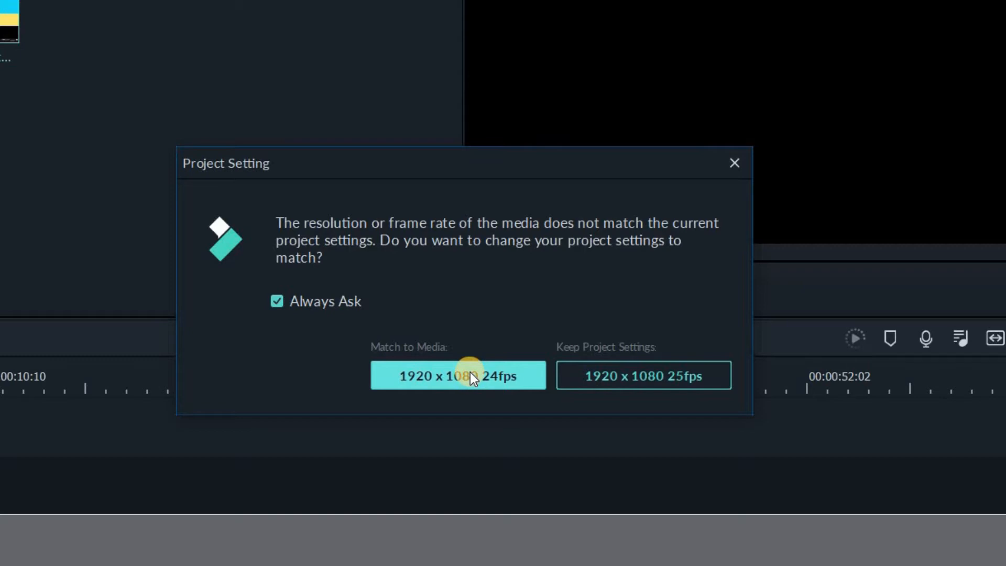
pyautogui.click(470, 374)
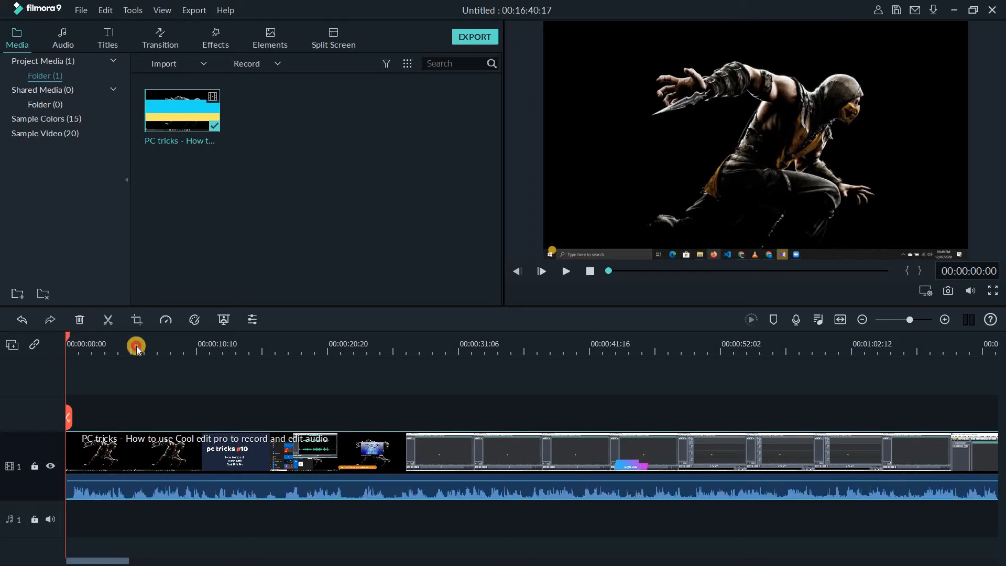
# Step: Scrub through the video clip and position the playhead at 00:01:56:15 as the cut point
pyautogui.click(288, 355)
pyautogui.moveTo(187, 356); pyautogui.dragTo(733, 370)
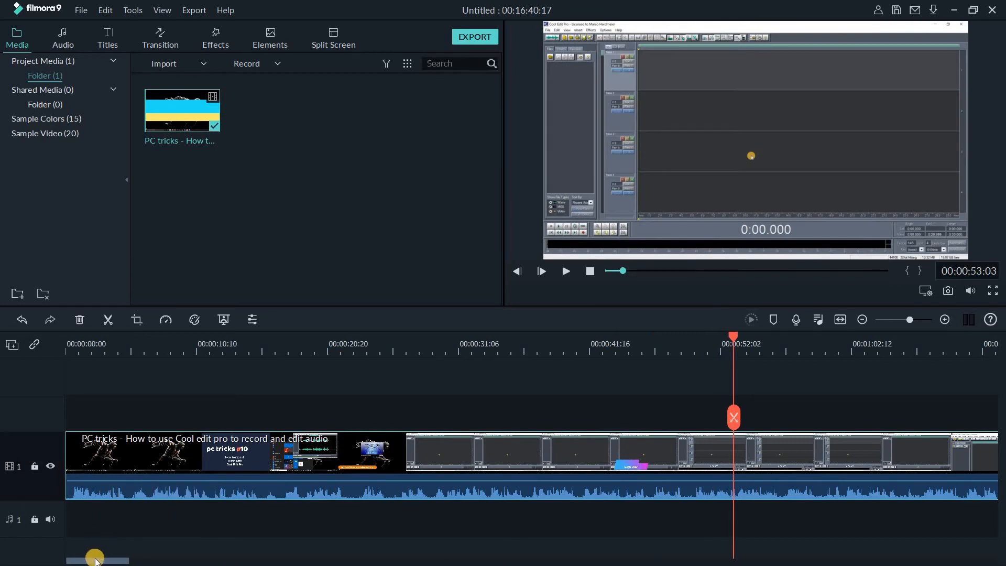
pyautogui.moveTo(95, 560); pyautogui.dragTo(164, 558)
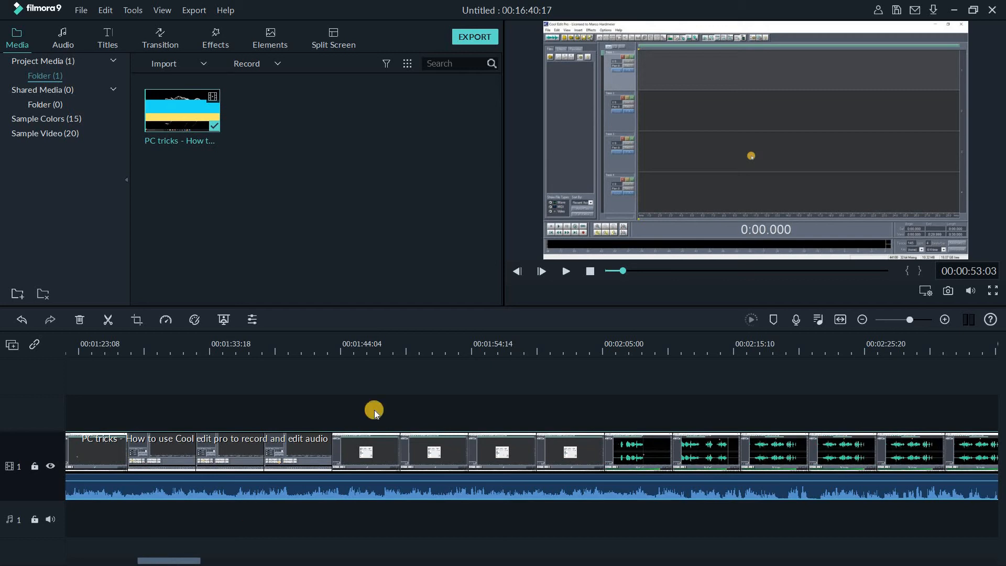
pyautogui.click(574, 344)
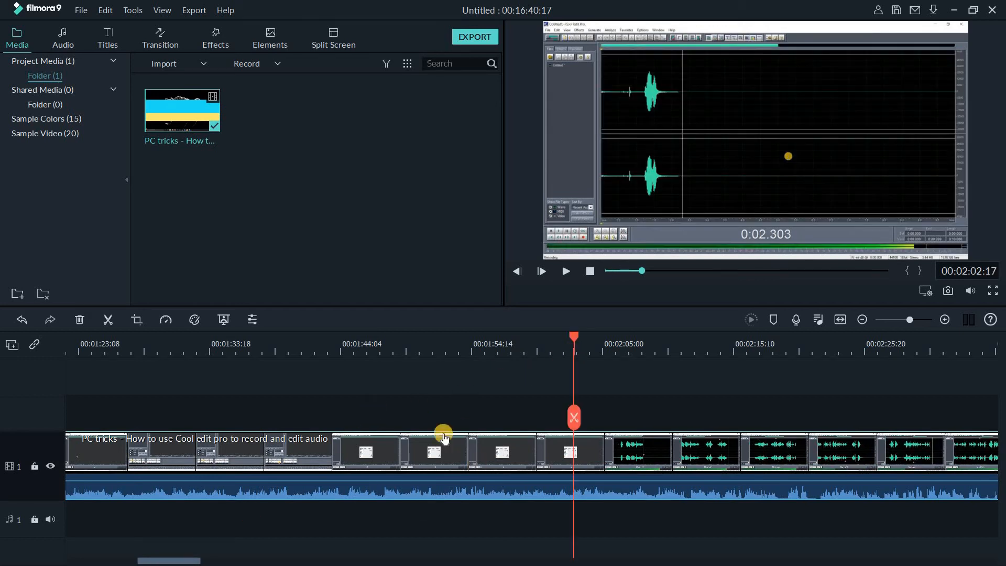
pyautogui.click(482, 346)
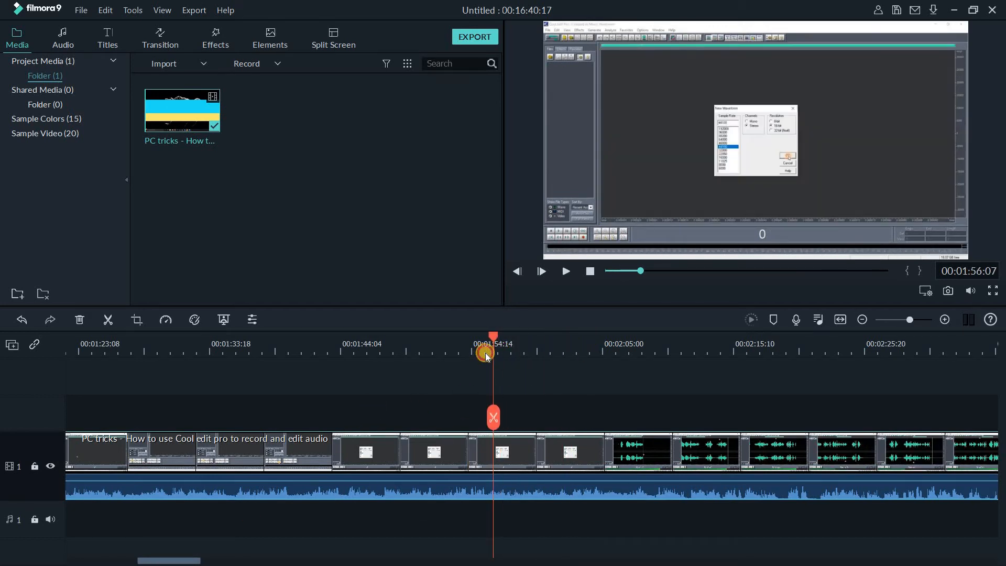
pyautogui.click(485, 353)
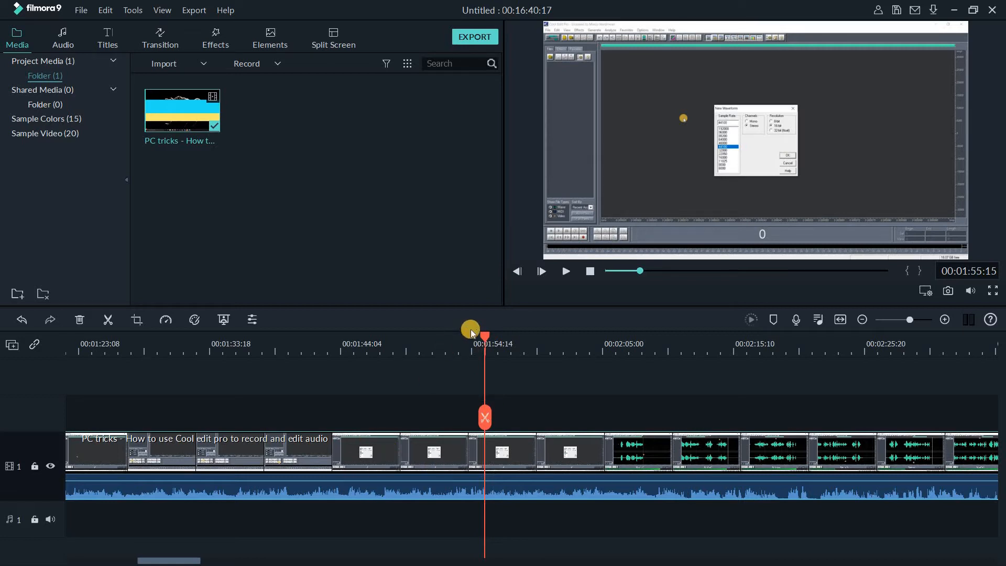
pyautogui.moveTo(485, 341); pyautogui.dragTo(499, 346)
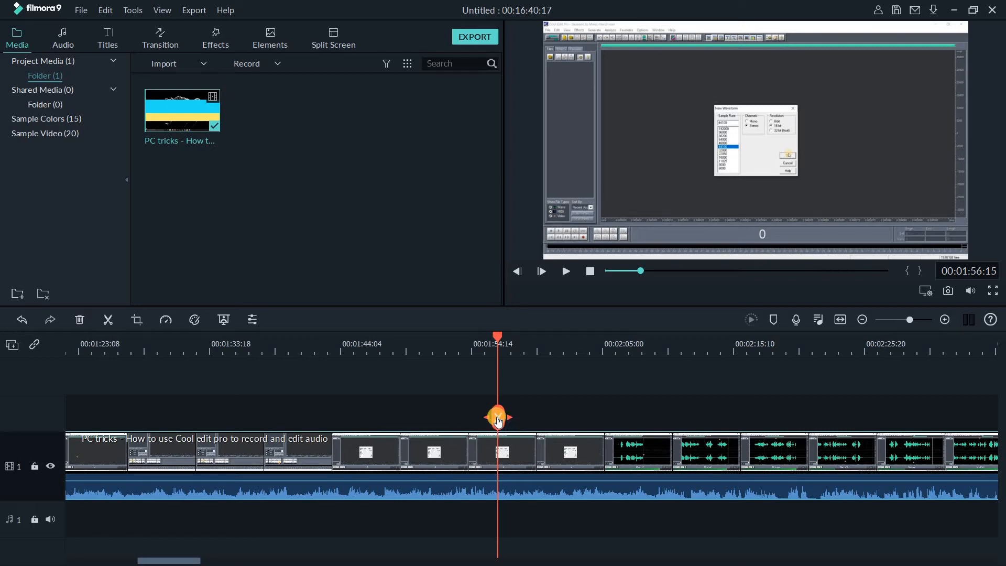
pyautogui.click(108, 320)
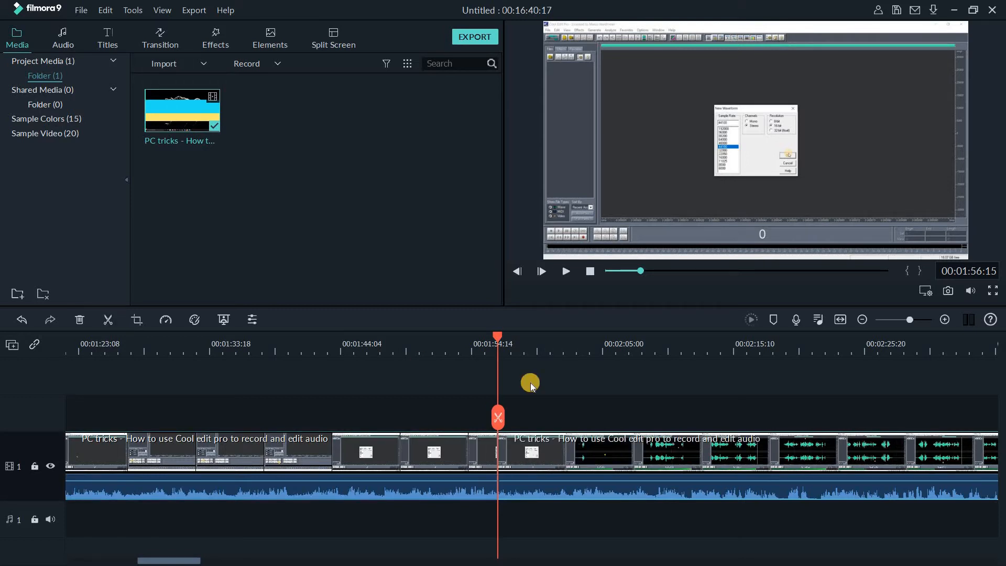
pyautogui.hotkey('ctrl', 'z')
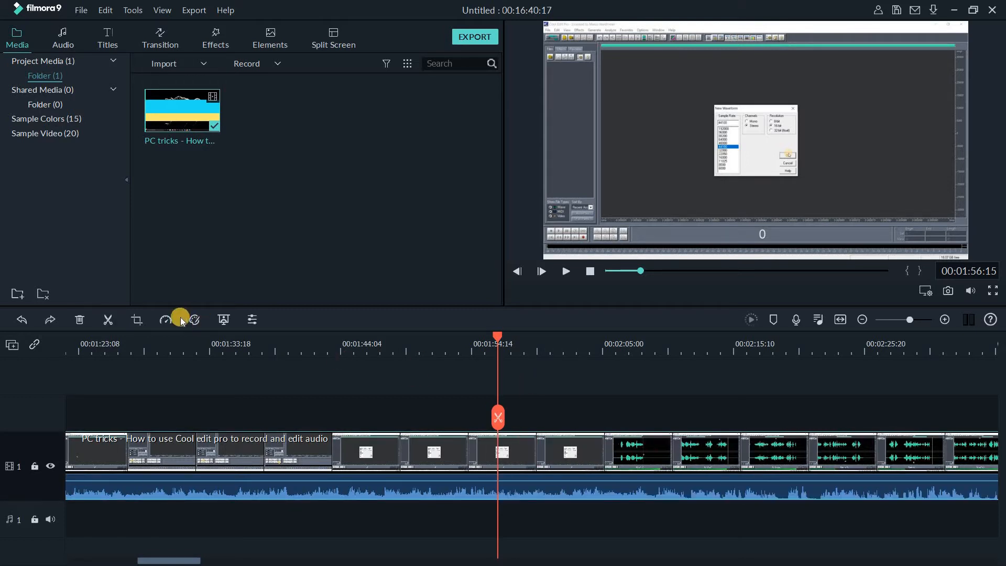
pyautogui.click(108, 319)
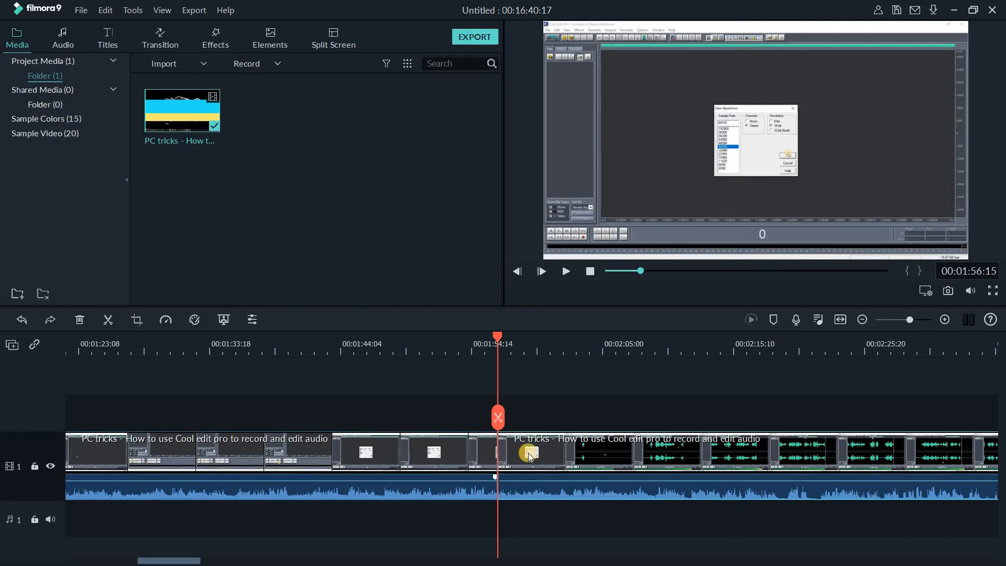
pyautogui.hotkey('ctrl', 'z')
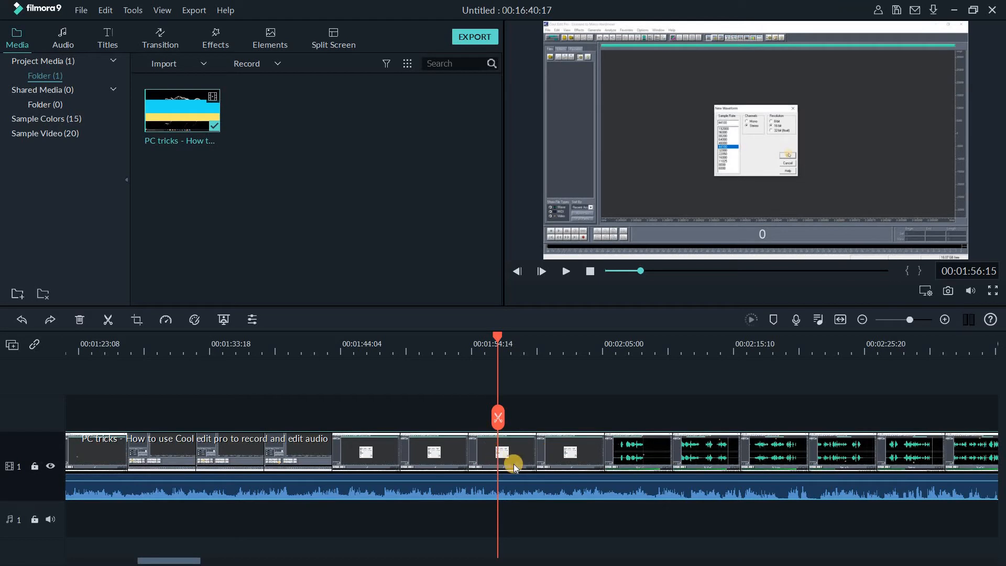
# Step: Split the clip at 00:01:56:15 and ripple delete the segment before the cut
pyautogui.click(498, 417)
pyautogui.click(548, 343)
pyautogui.click(476, 454)
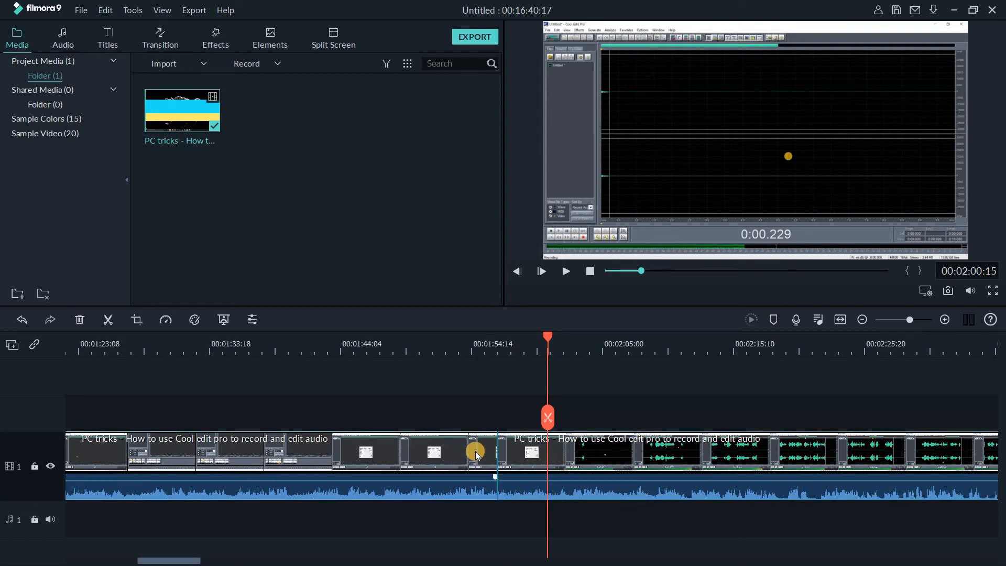
pyautogui.rightClick(439, 448)
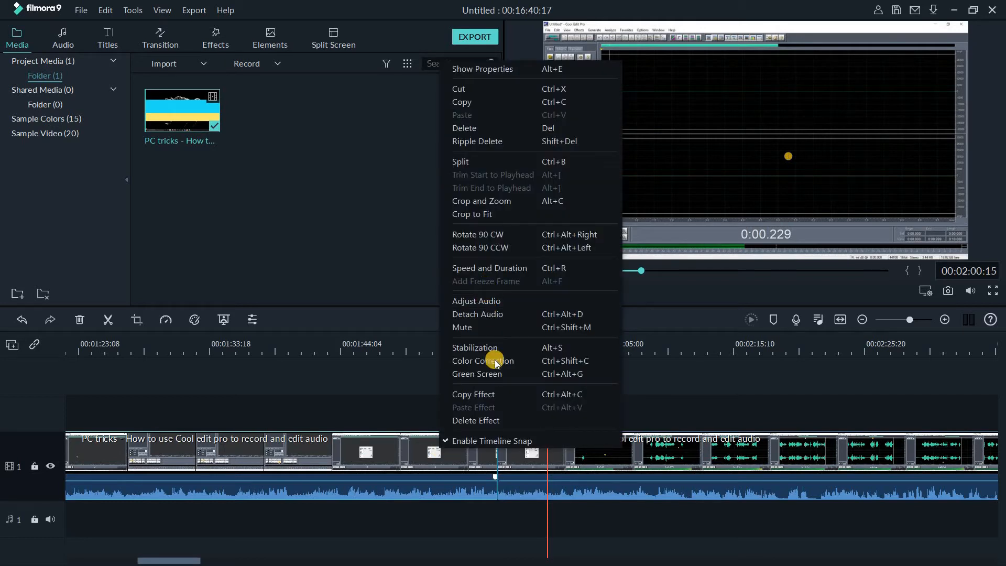
pyautogui.click(487, 143)
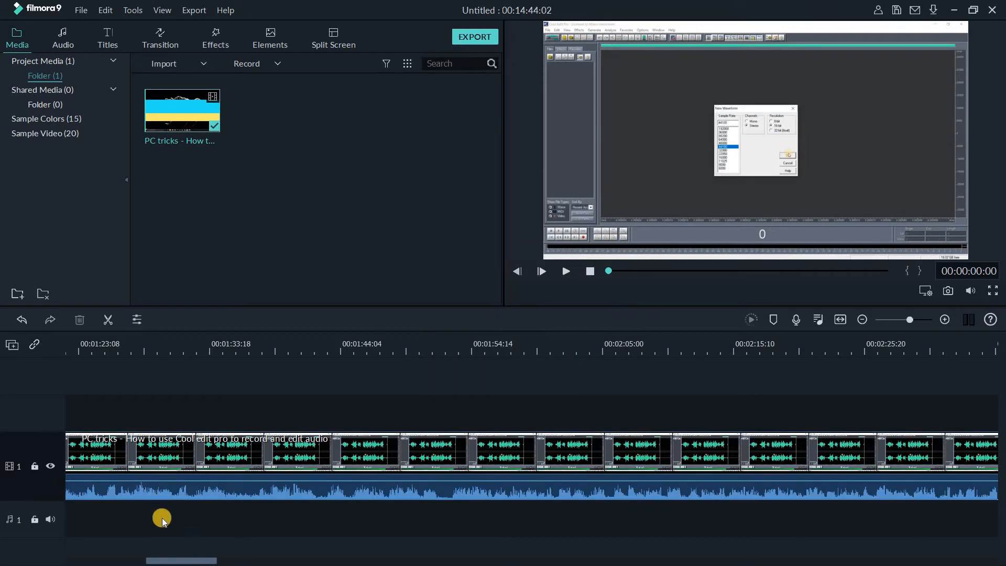
# Step: Scrub through the remaining clip from the timeline's beginning and position the playhead at 00:01:59:22
pyautogui.moveTo(170, 558); pyautogui.dragTo(10, 545)
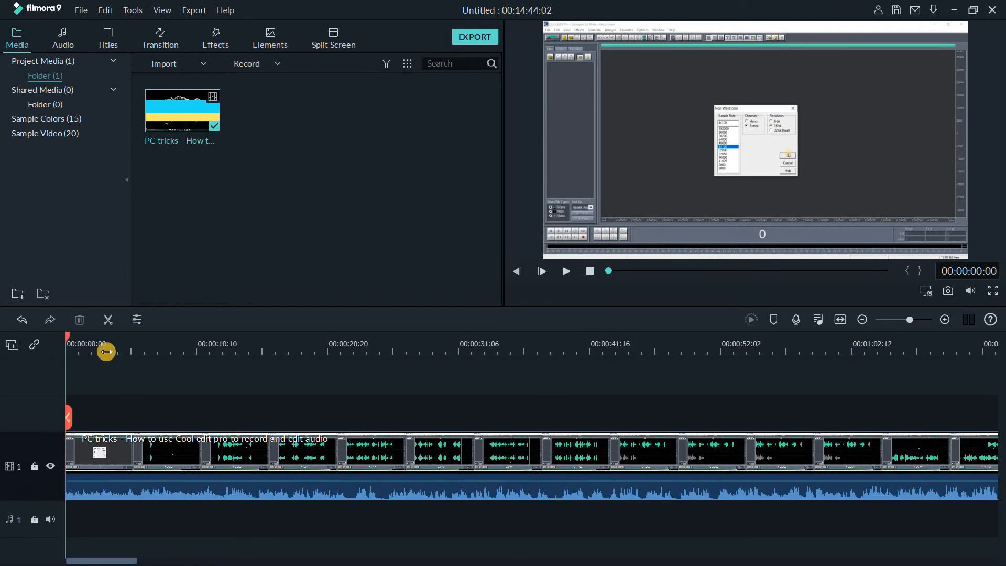
pyautogui.moveTo(67, 338); pyautogui.dragTo(215, 381)
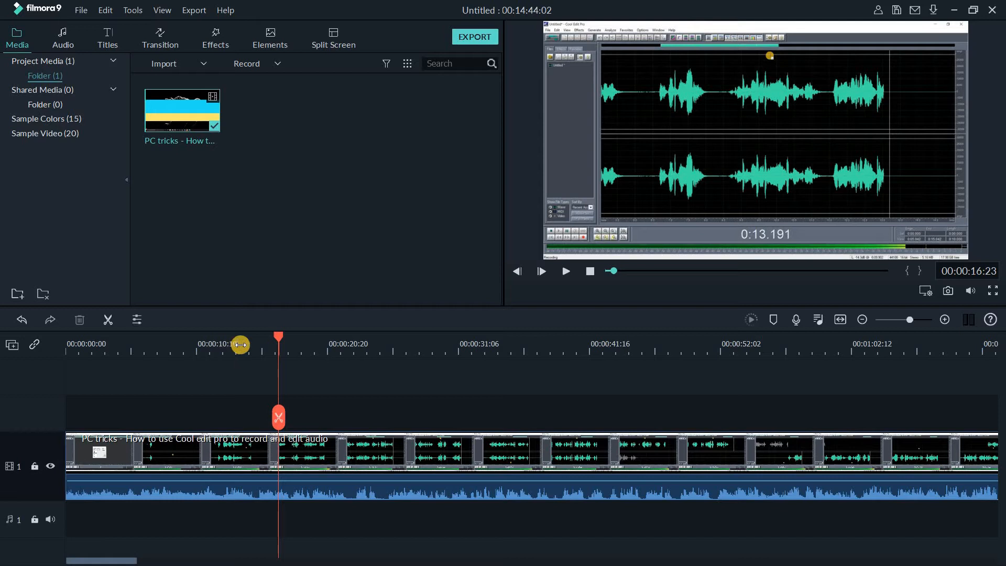
pyautogui.click(312, 340)
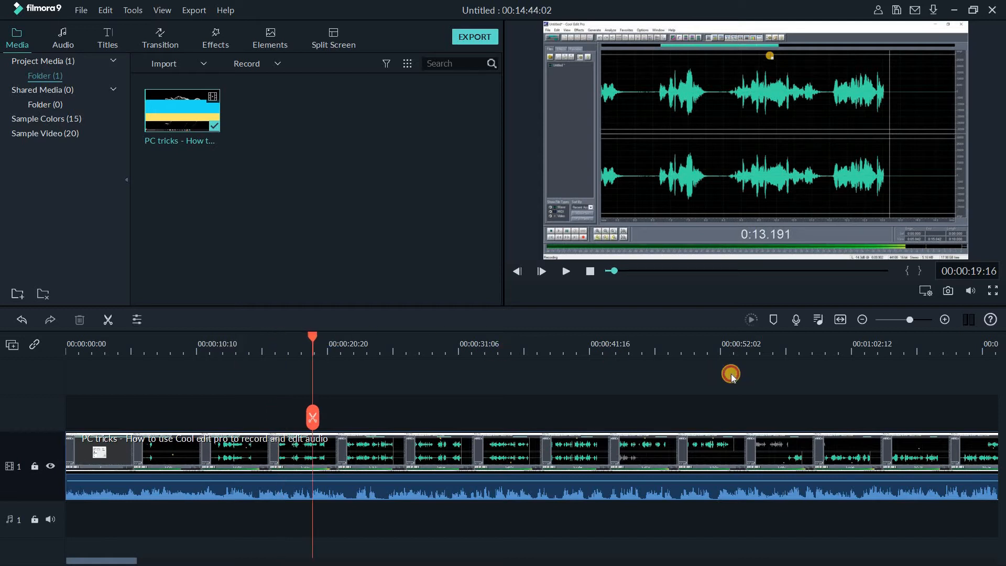
pyautogui.moveTo(731, 374); pyautogui.dragTo(766, 388)
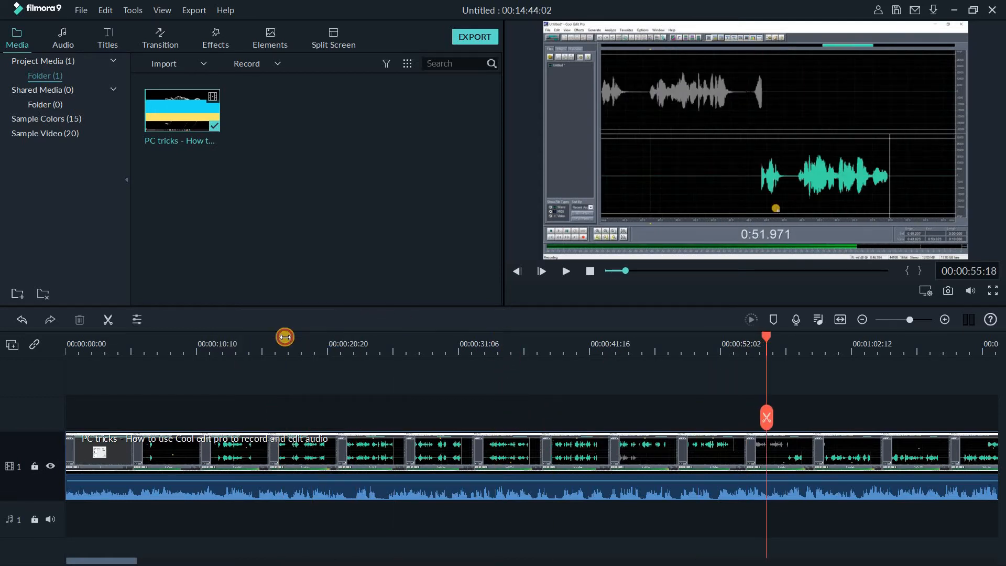
pyautogui.moveTo(285, 337); pyautogui.dragTo(170, 354)
pyautogui.moveTo(456, 346); pyautogui.dragTo(385, 364)
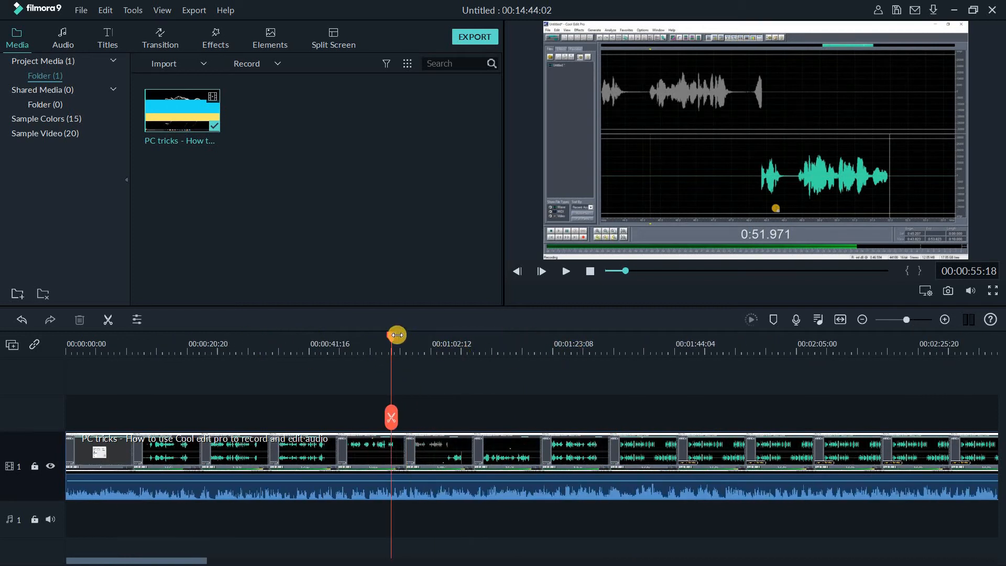
pyautogui.click(791, 364)
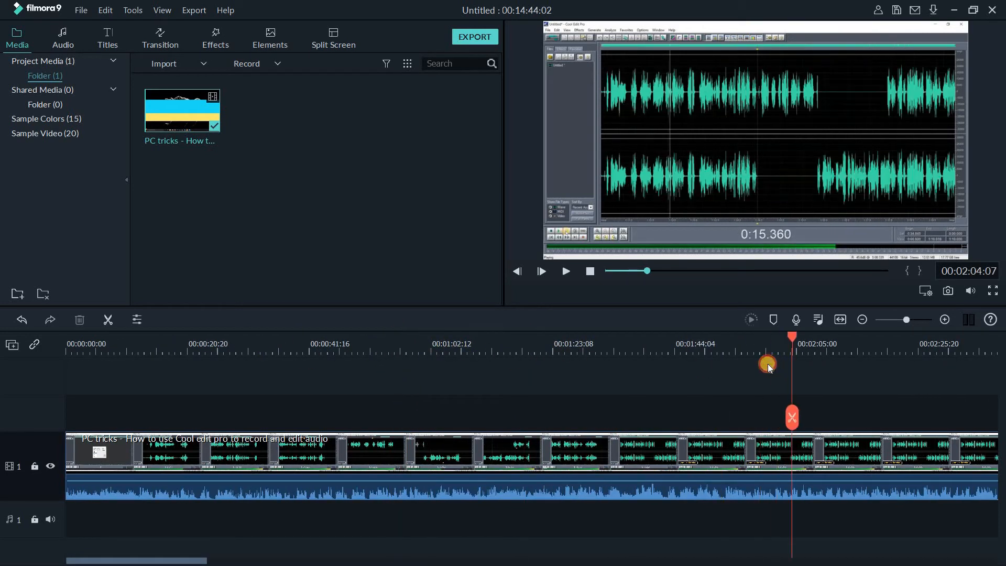
pyautogui.click(768, 366)
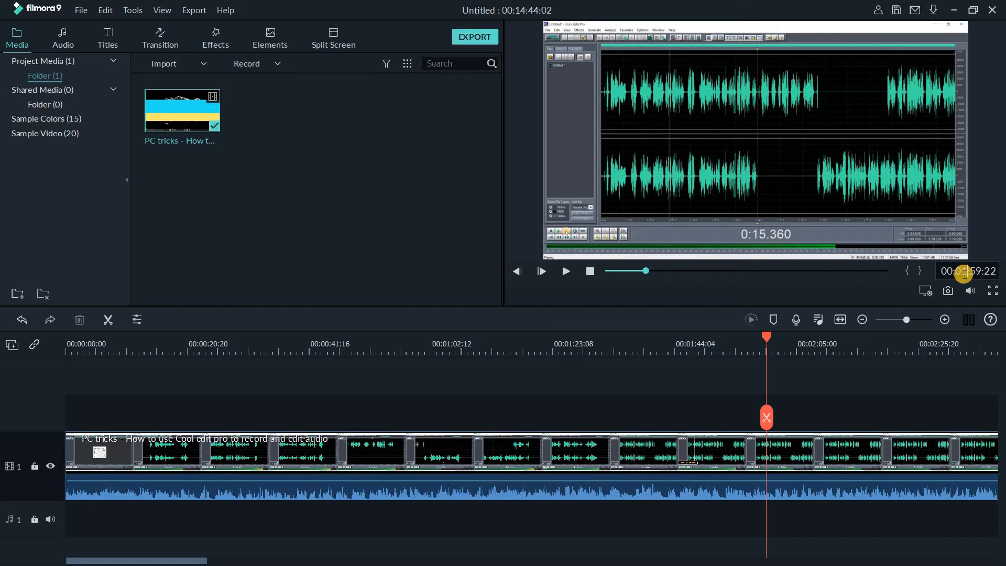
# Step: Set the playhead time to 00:02:00:00 and split the clip there
pyautogui.press('BackSpace')
pyautogui.press('BackSpace')
pyautogui.press('BackSpace')
pyautogui.write('00:0')
pyautogui.press('BackSpace')
pyautogui.press('BackSpace')
pyautogui.write('0')
pyautogui.press('Return')
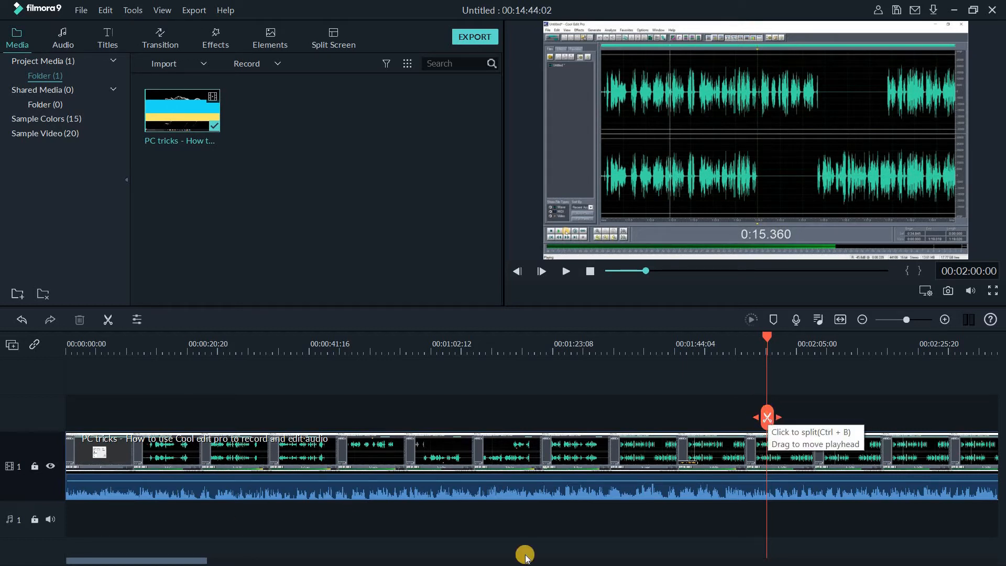
pyautogui.click(768, 418)
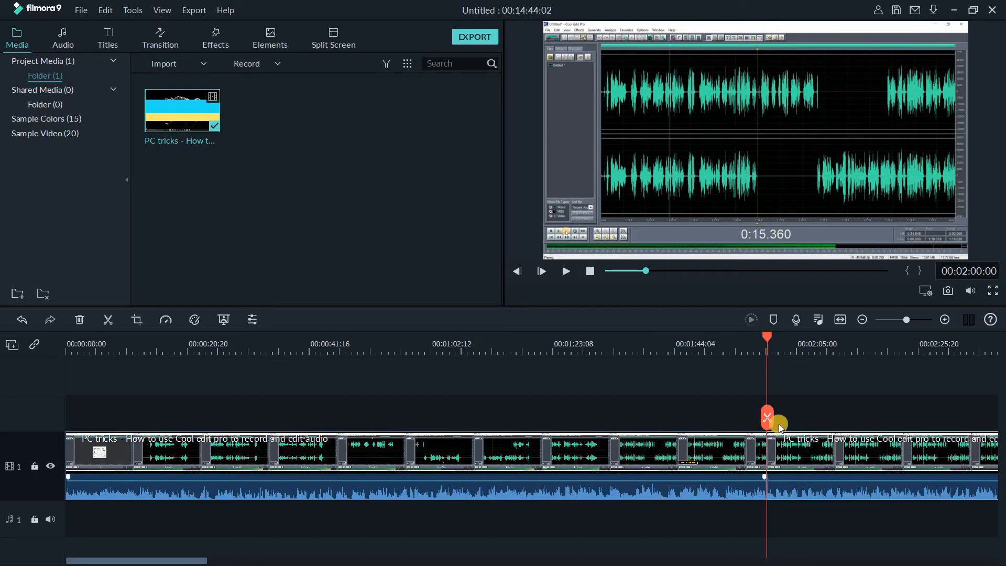
# Step: Select the clip segment after the 00:02:00:00 cut and delete it from the timeline
pyautogui.click(744, 446)
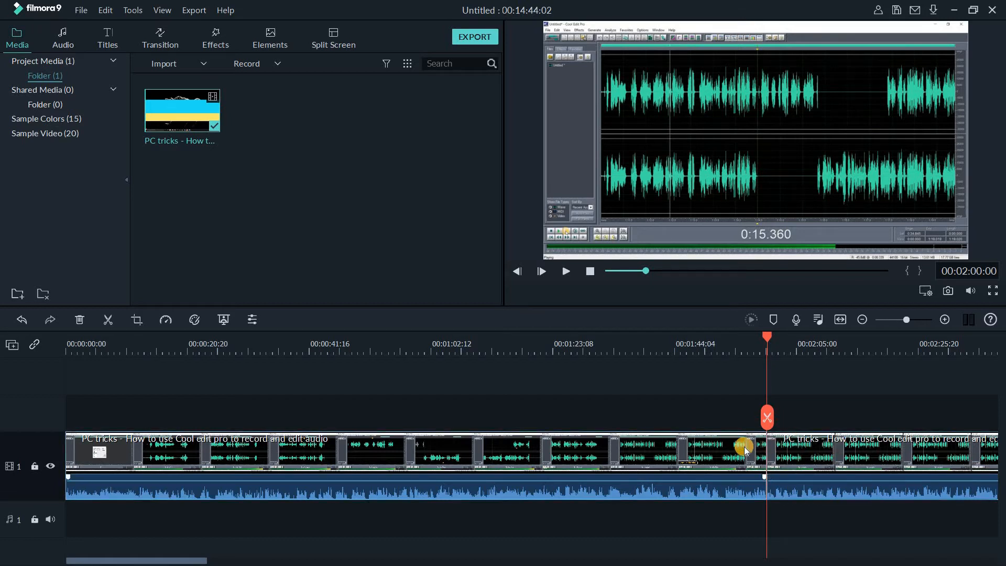
pyautogui.click(803, 447)
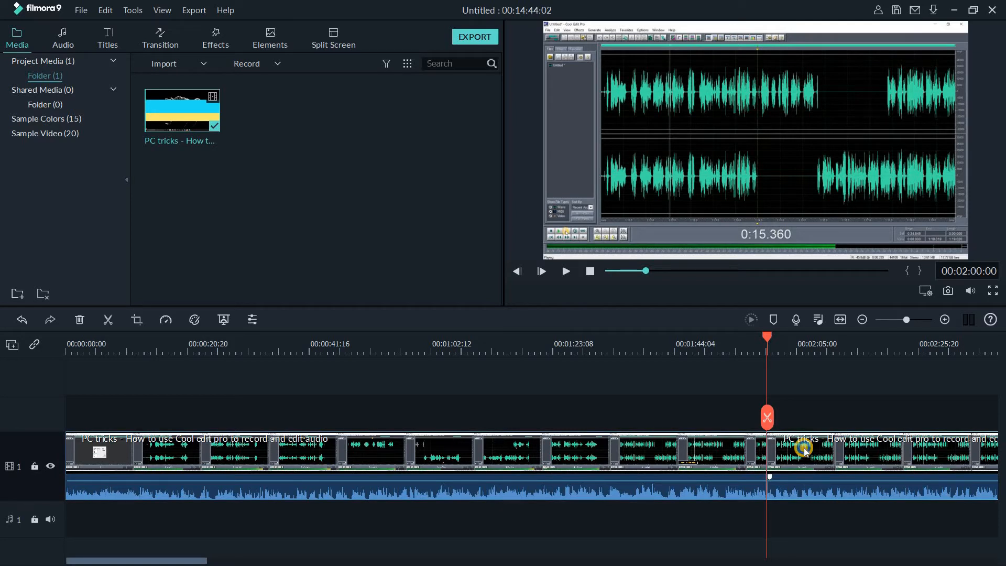
pyautogui.rightClick(804, 447)
pyautogui.click(844, 128)
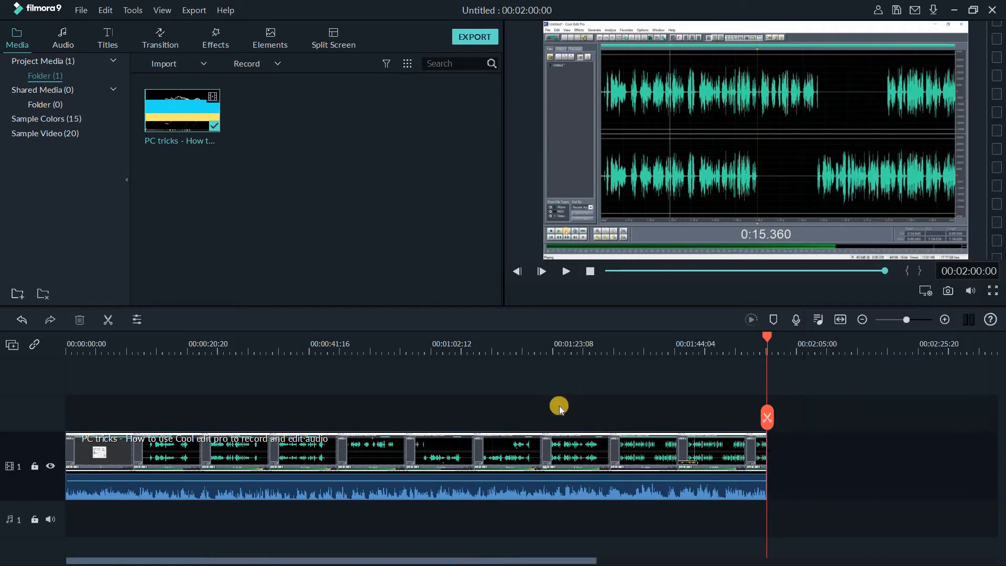
# Step: Review the trimmed clip by scrubbing through the timeline and briefly playing it from the start
pyautogui.click(303, 338)
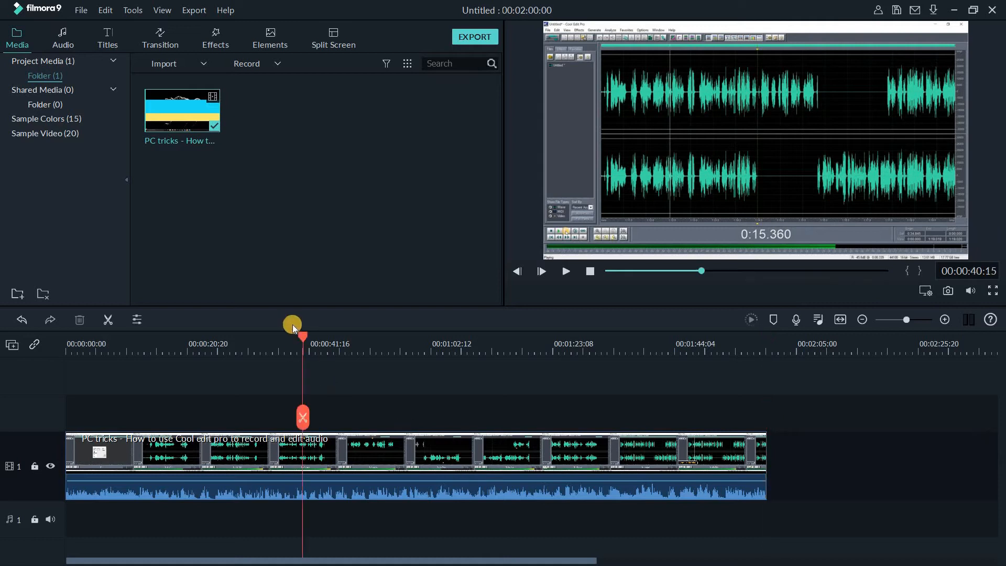
pyautogui.click(188, 340)
pyautogui.moveTo(221, 353); pyautogui.dragTo(235, 371)
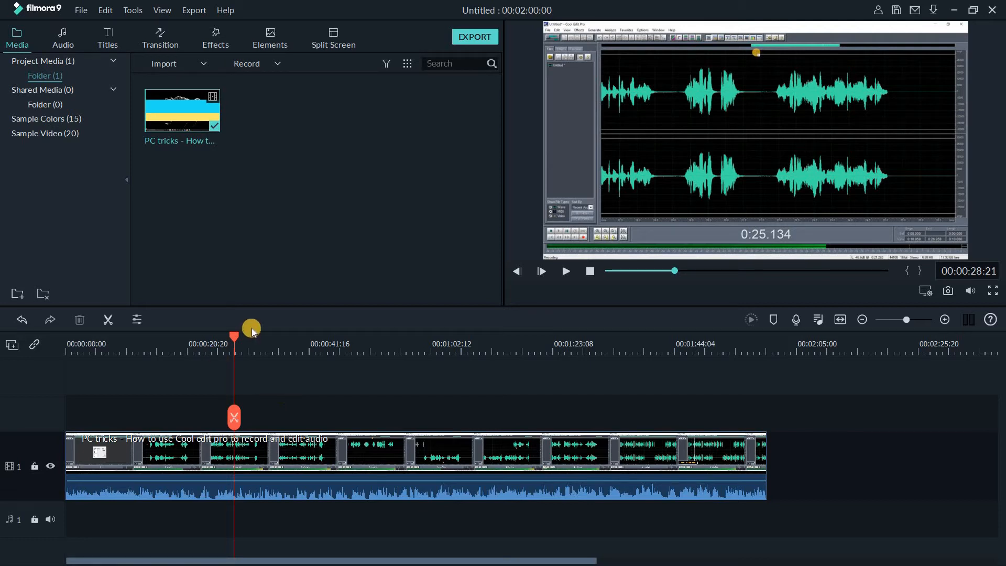
pyautogui.click(92, 356)
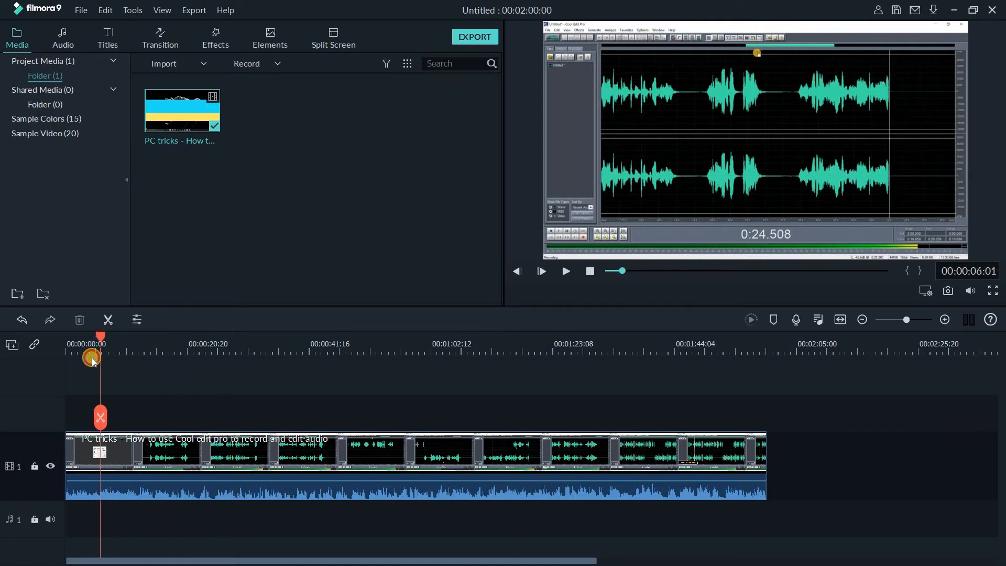
pyautogui.moveTo(165, 364); pyautogui.dragTo(47, 378)
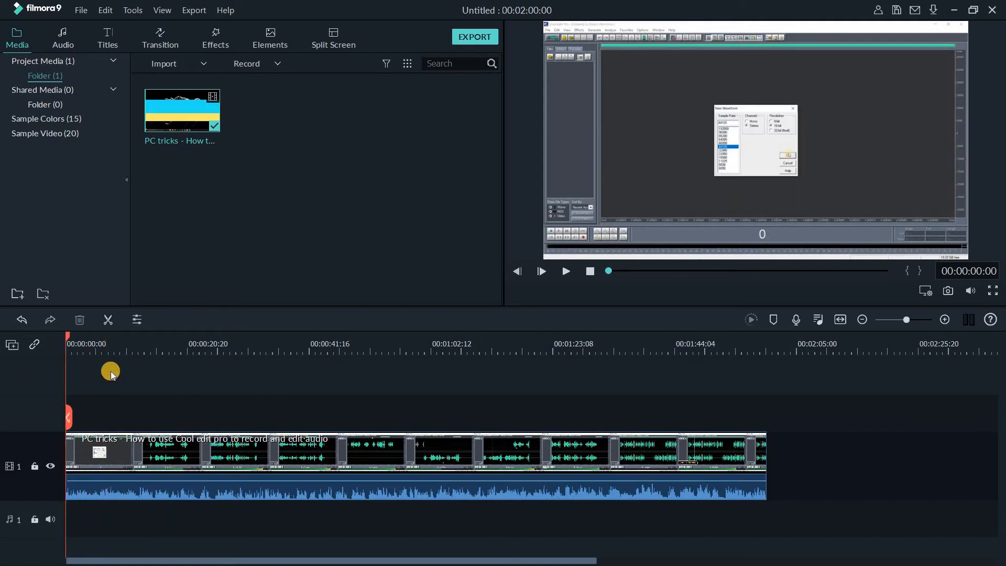
pyautogui.press('space')
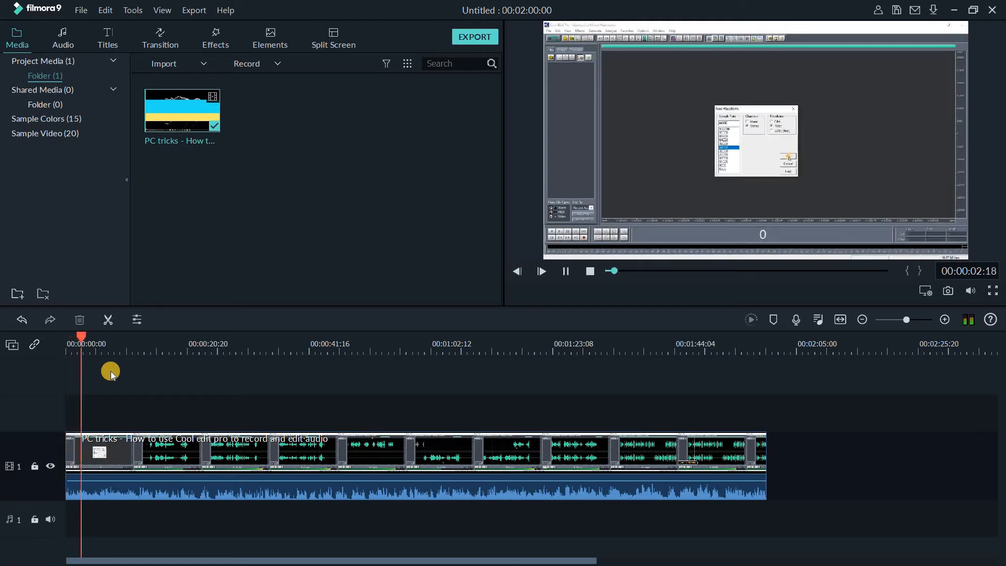
pyautogui.press('space')
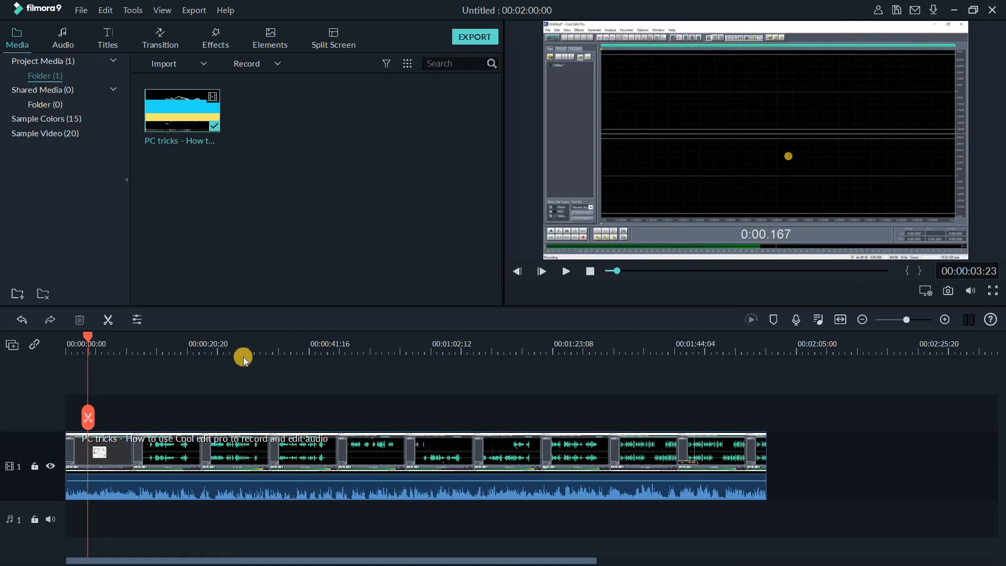
pyautogui.click(648, 353)
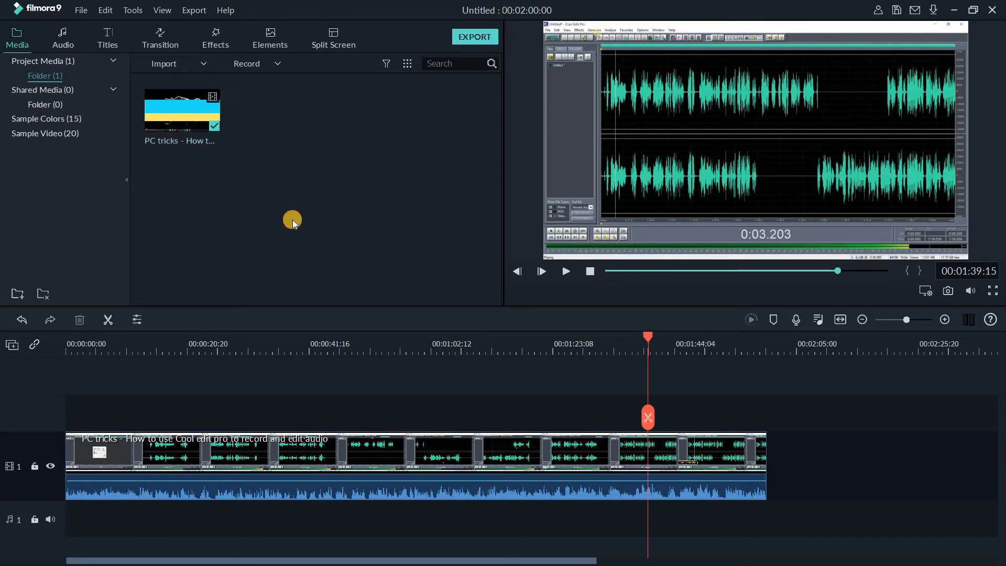
# Step: Import the Cool Edit Pro single-track audio editing video from the 2 Completed Works folder into the project media
pyautogui.doubleClick(287, 153)
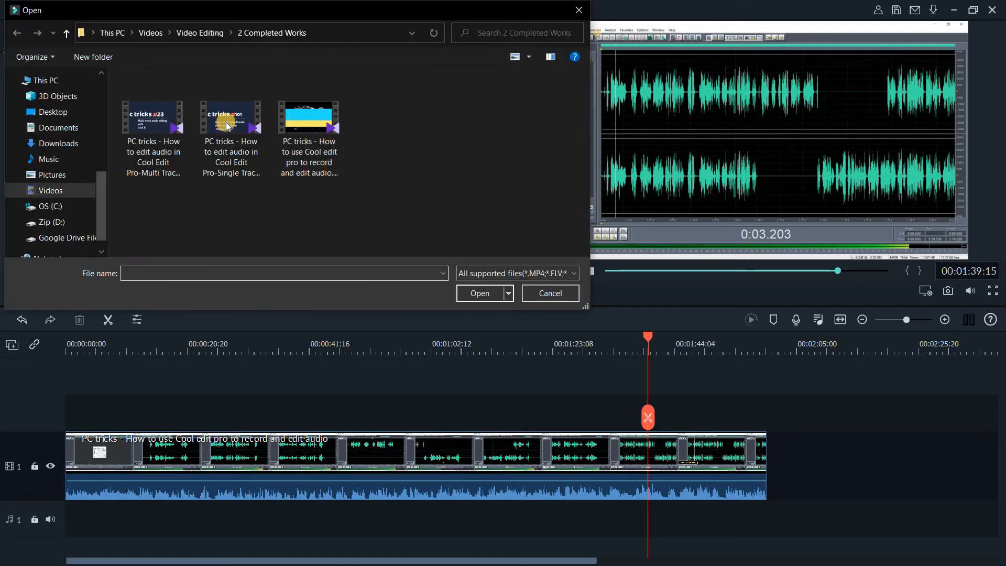
pyautogui.click(227, 126)
pyautogui.click(477, 297)
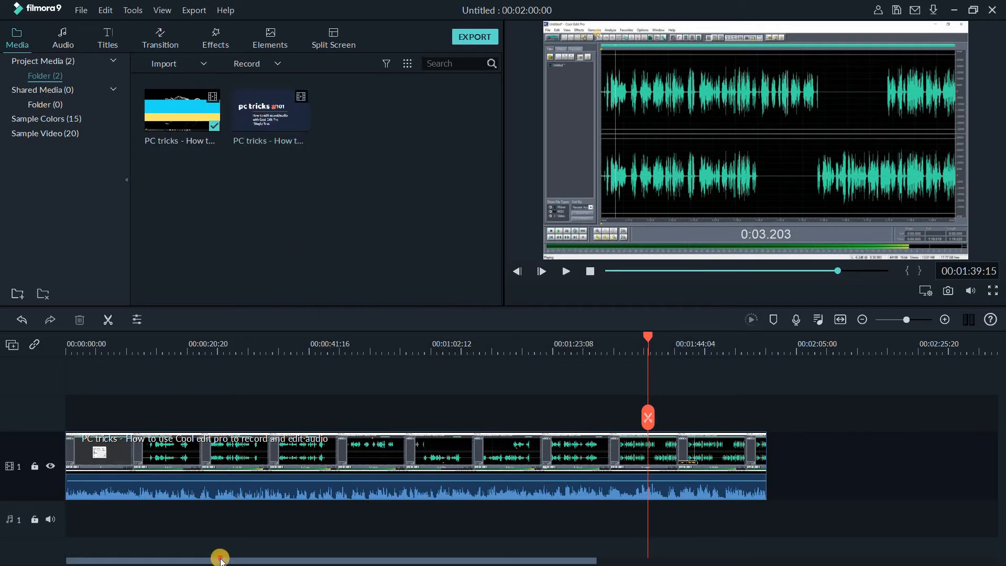
# Step: Return the playhead to 00:00:00:00 and preview the opening seconds of the main clip
pyautogui.click(85, 340)
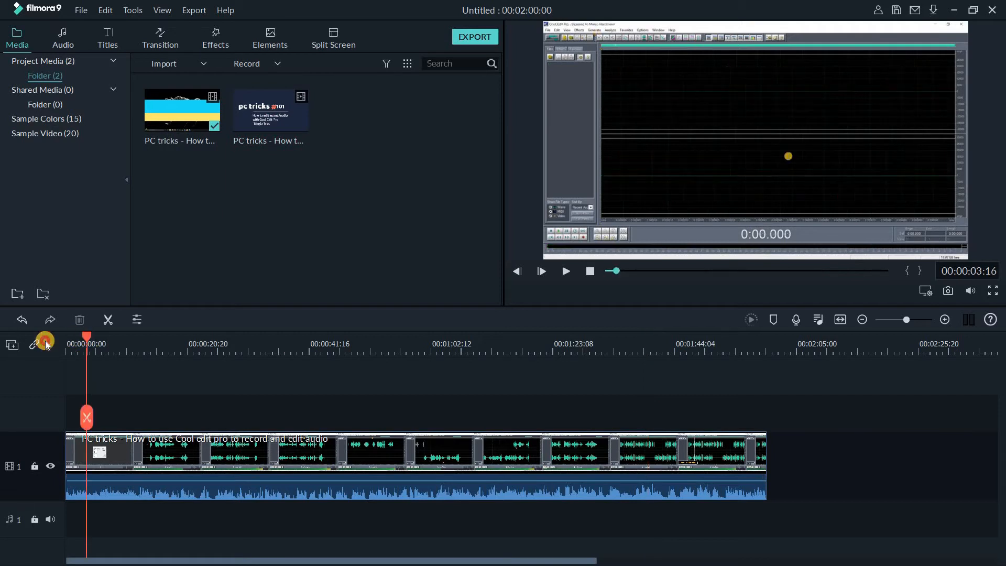
pyautogui.moveTo(85, 339); pyautogui.dragTo(45, 341)
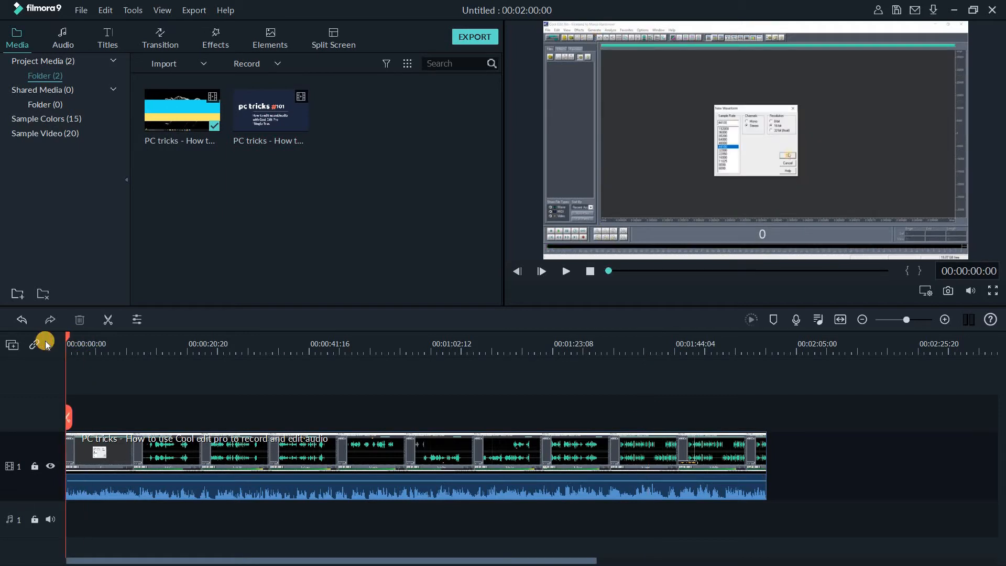
pyautogui.press('space')
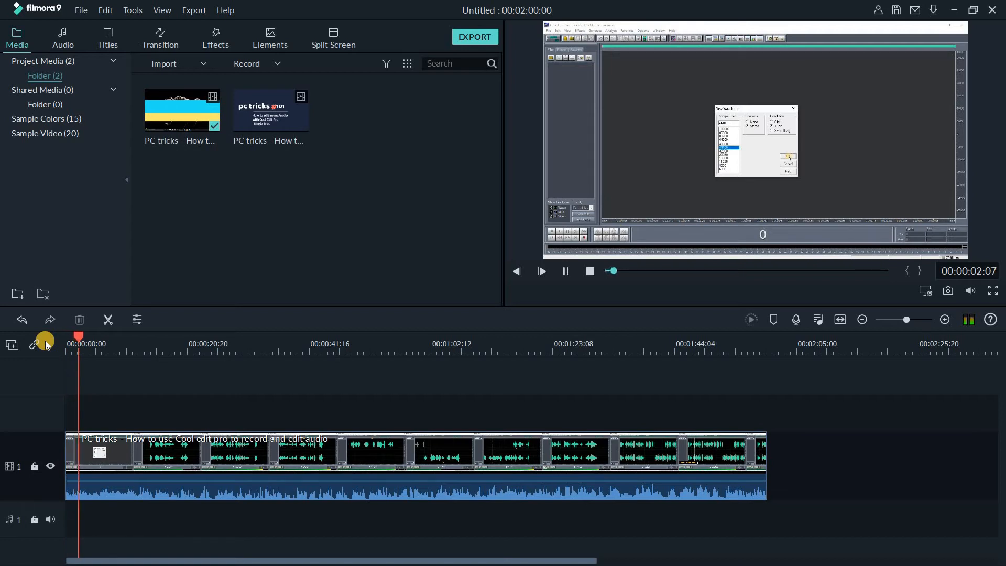
pyautogui.press('space')
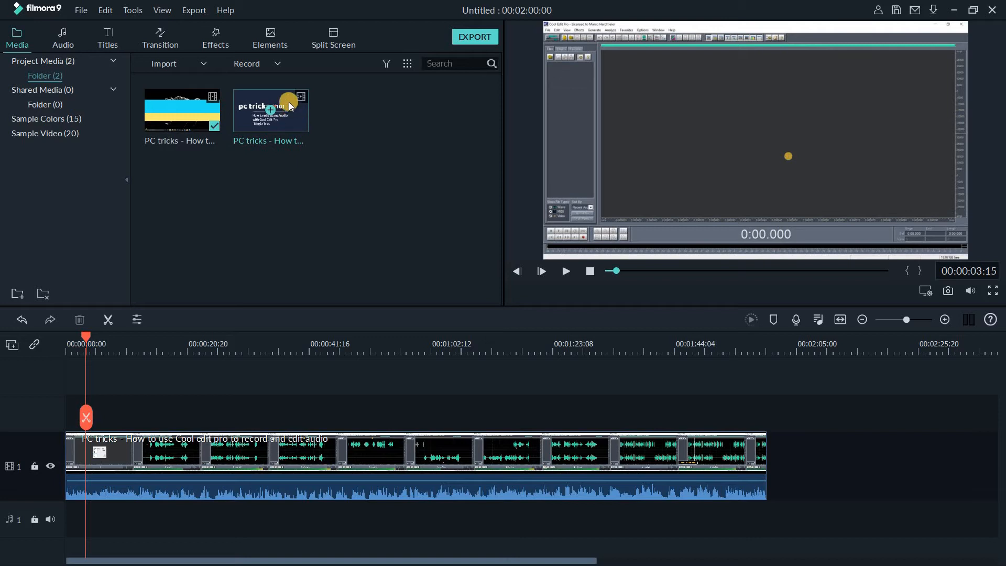
# Step: Import New Video Outro-5.mp4 from the Auxilliary videos folder into the project media
pyautogui.doubleClick(330, 97)
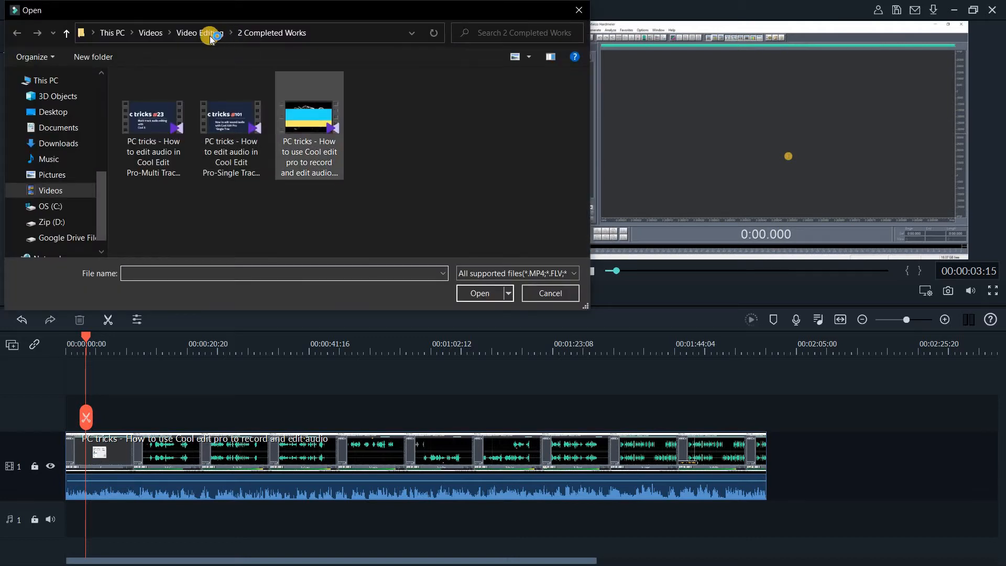
pyautogui.doubleClick(314, 108)
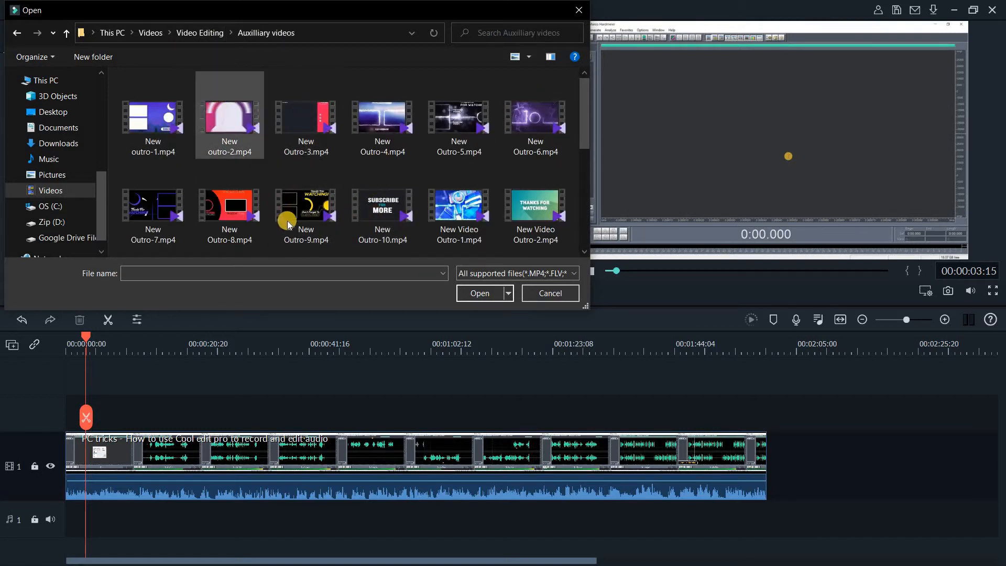
pyautogui.scroll(-3, 457, 171)
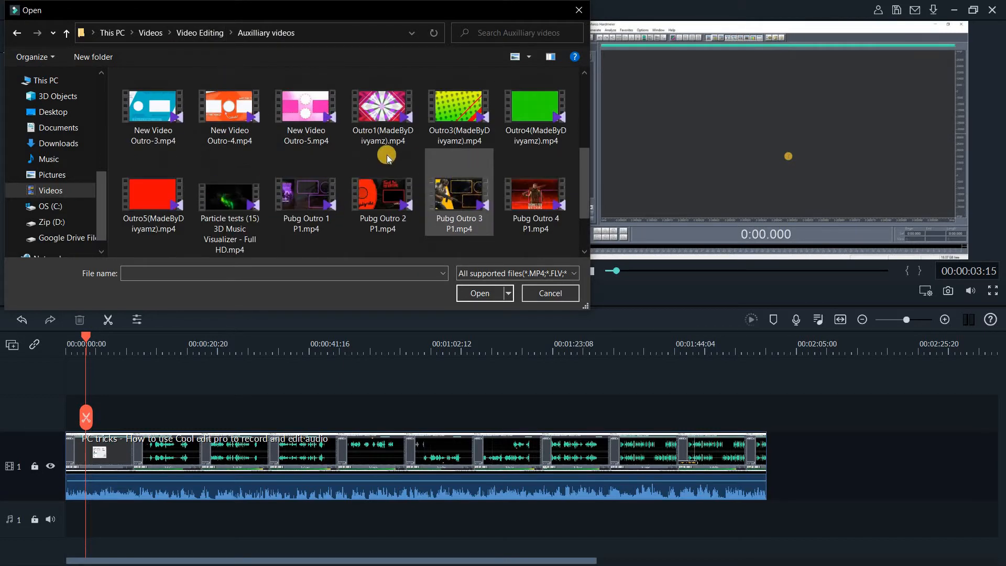
pyautogui.scroll(1, 389, 155)
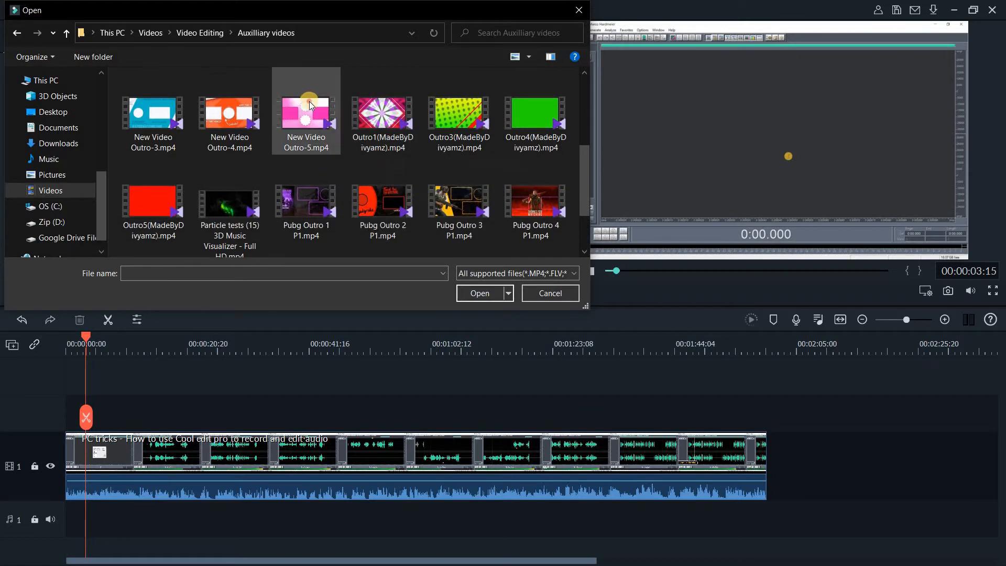
pyautogui.click(479, 292)
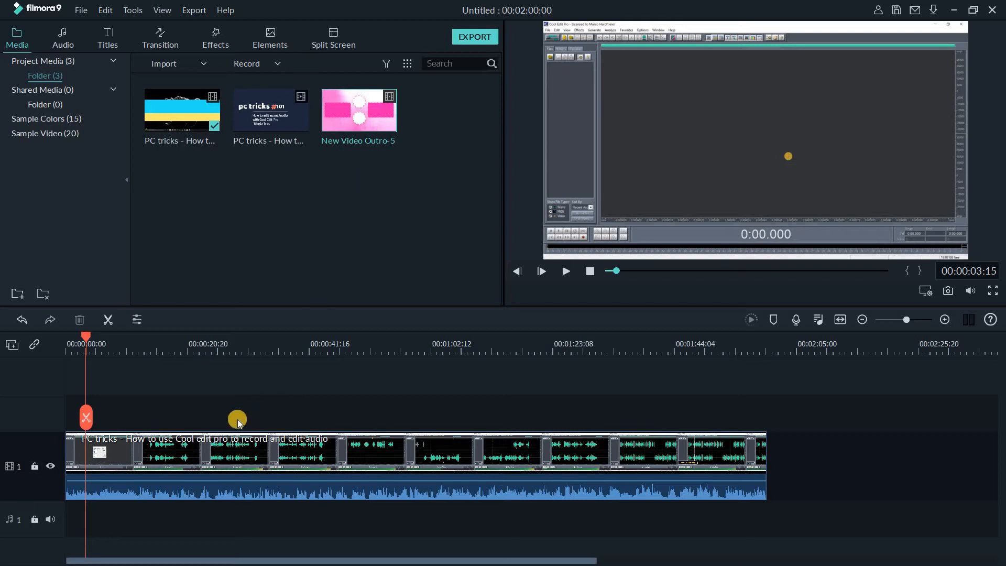
# Step: Make room at the start of video track 1 and place New Video Outro-5 there, directly before the main clip
pyautogui.moveTo(209, 447); pyautogui.dragTo(283, 420)
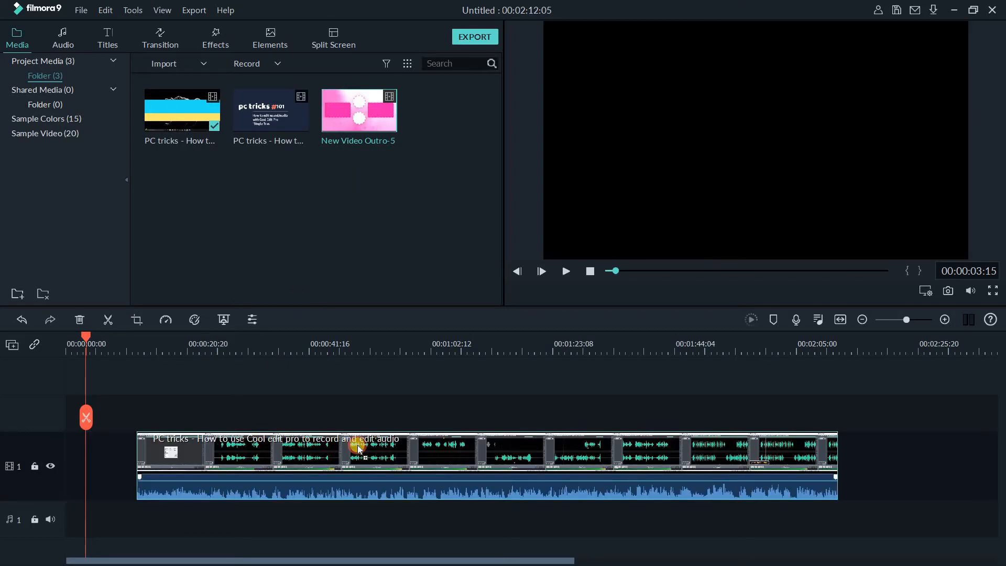
pyautogui.moveTo(353, 442); pyautogui.dragTo(455, 443)
pyautogui.moveTo(268, 303); pyautogui.dragTo(68, 471)
pyautogui.moveTo(249, 449); pyautogui.dragTo(206, 447)
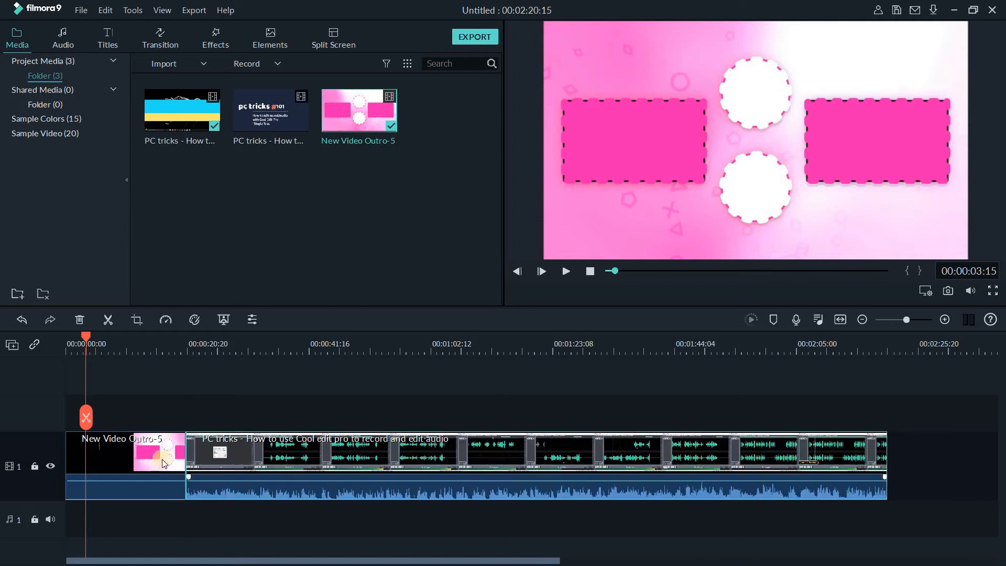
# Step: Move New Video Outro-5 up to video track 2 and align both it and the main clip to the timeline start
pyautogui.moveTo(242, 365); pyautogui.dragTo(262, 372)
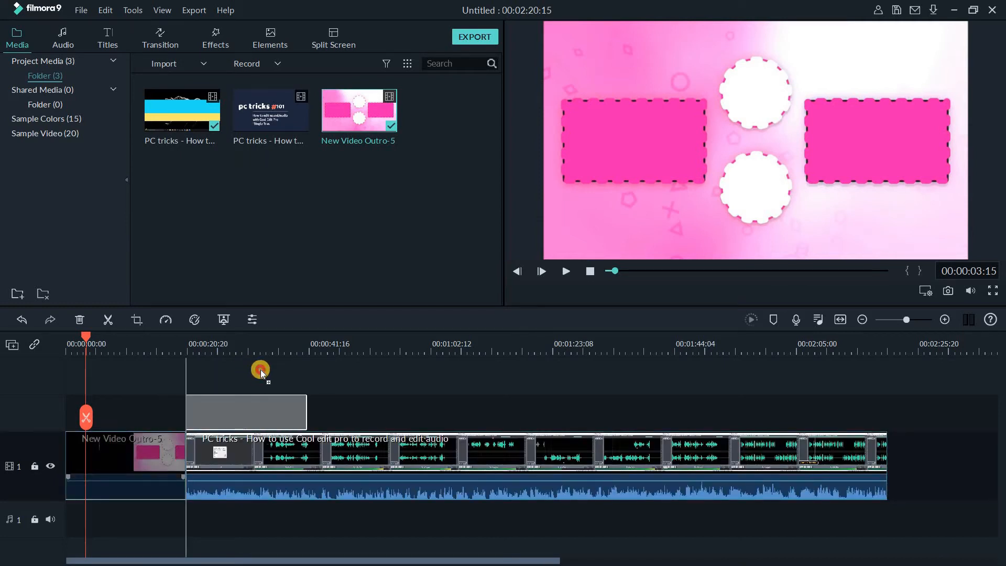
pyautogui.moveTo(224, 460); pyautogui.dragTo(89, 453)
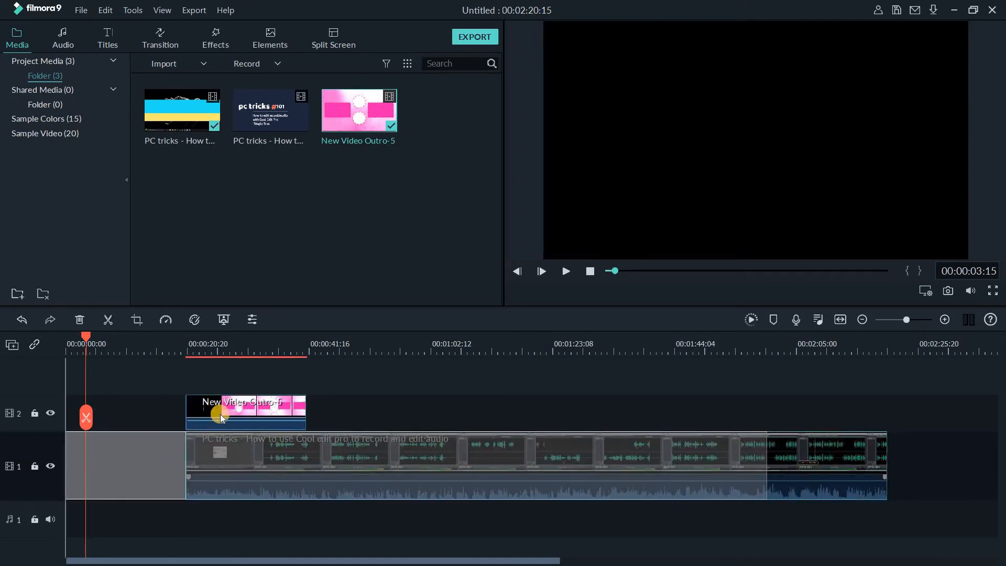
pyautogui.moveTo(231, 406); pyautogui.dragTo(150, 408)
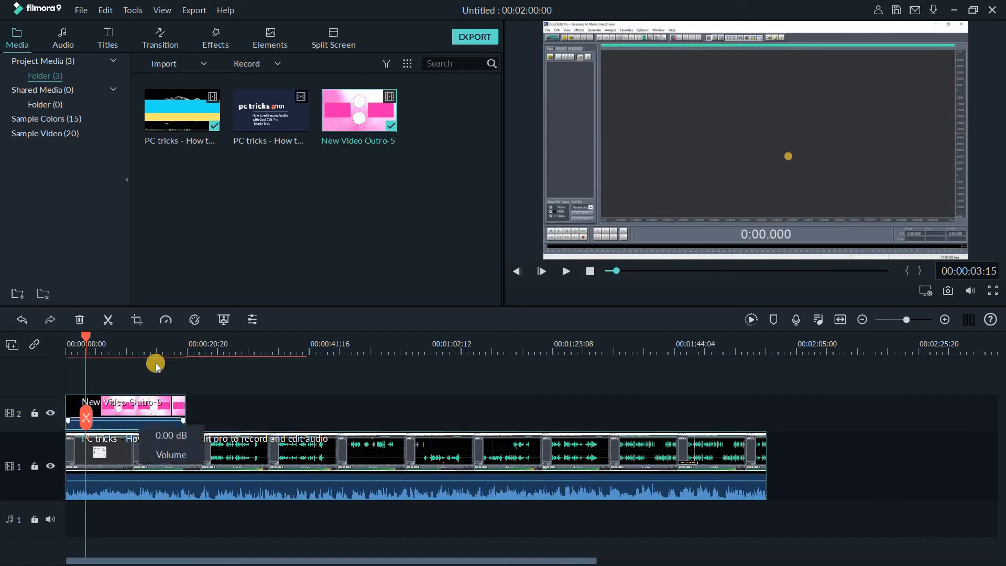
# Step: Scrub across the overlapping clips and past the outro's end to examine which track shows in the preview
pyautogui.click(154, 342)
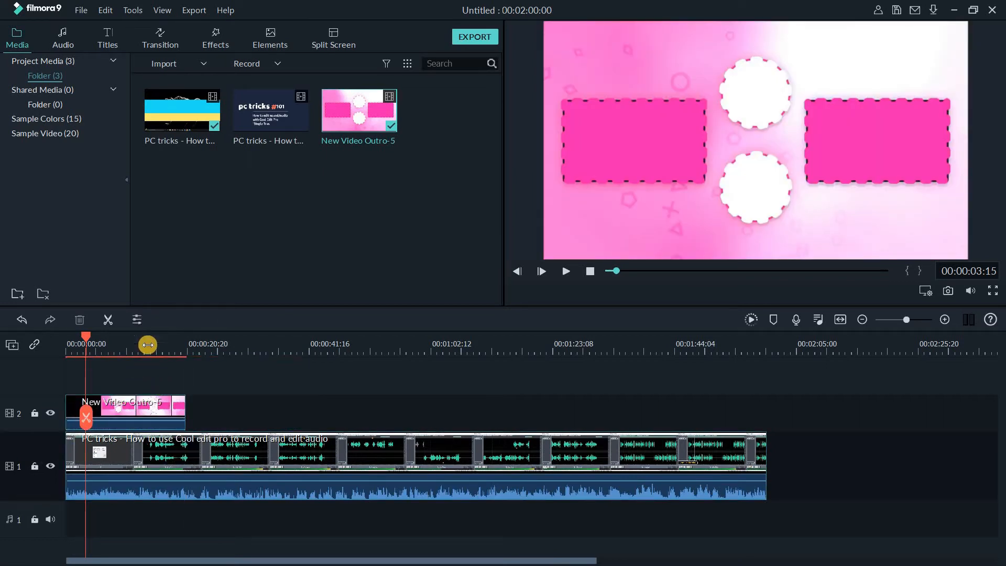
pyautogui.moveTo(88, 419); pyautogui.dragTo(148, 419)
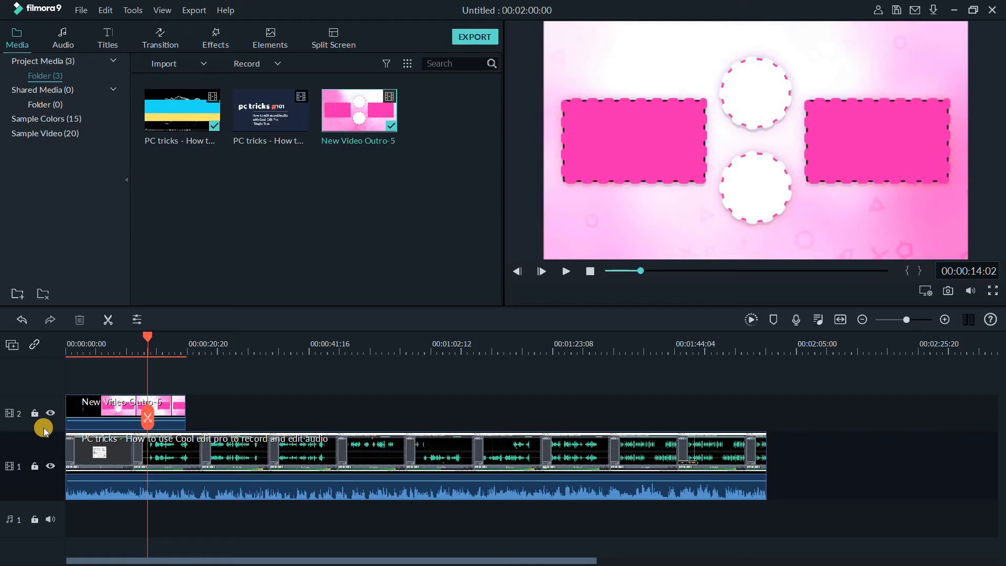
pyautogui.click(132, 344)
pyautogui.moveTo(132, 337); pyautogui.dragTo(314, 344)
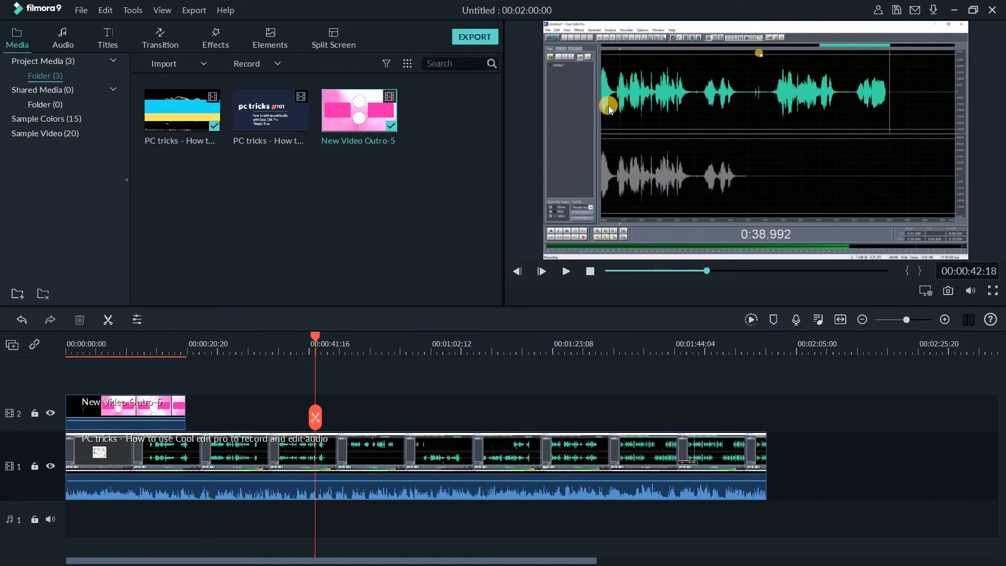
pyautogui.click(151, 343)
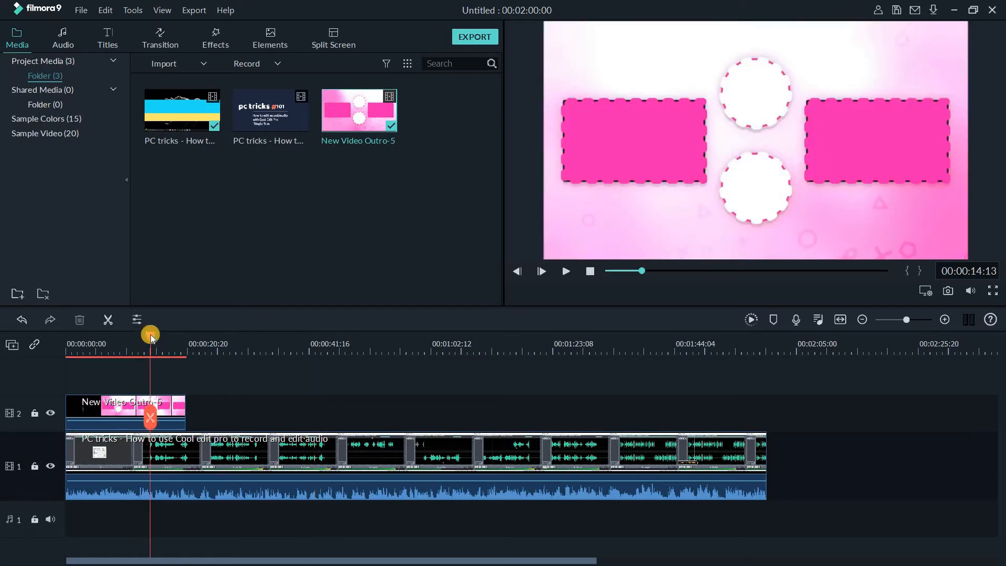
pyautogui.moveTo(145, 338); pyautogui.dragTo(140, 335)
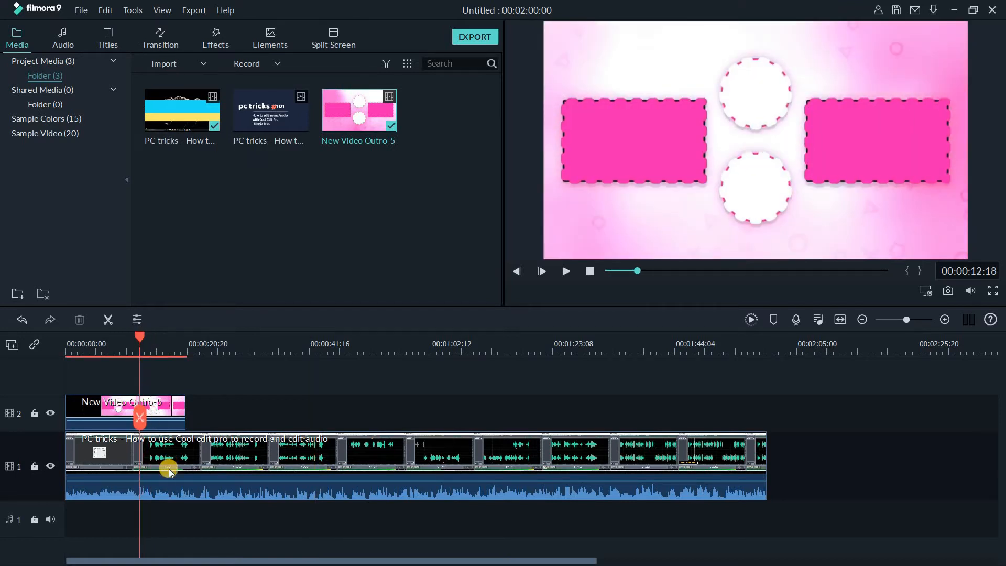
# Step: Move the main clip to video track 3 above the outro and check the preview at 00:00:09:04
pyautogui.moveTo(176, 449); pyautogui.dragTo(182, 427)
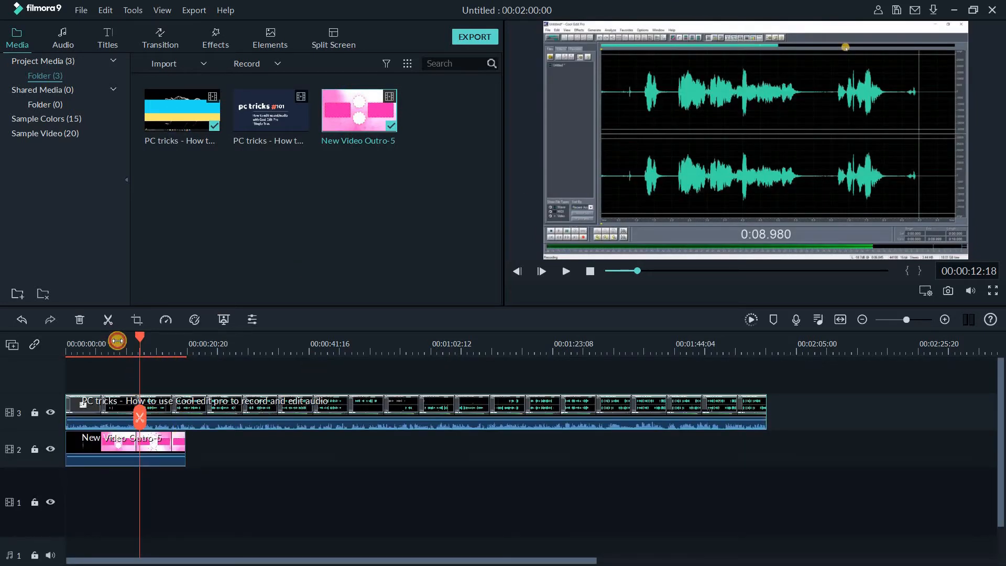
pyautogui.moveTo(117, 340)
pyautogui.mouseDown()
pyautogui.moveTo(106, 337)
pyautogui.moveTo(131, 345)
pyautogui.moveTo(120, 344)
pyautogui.mouseUp()
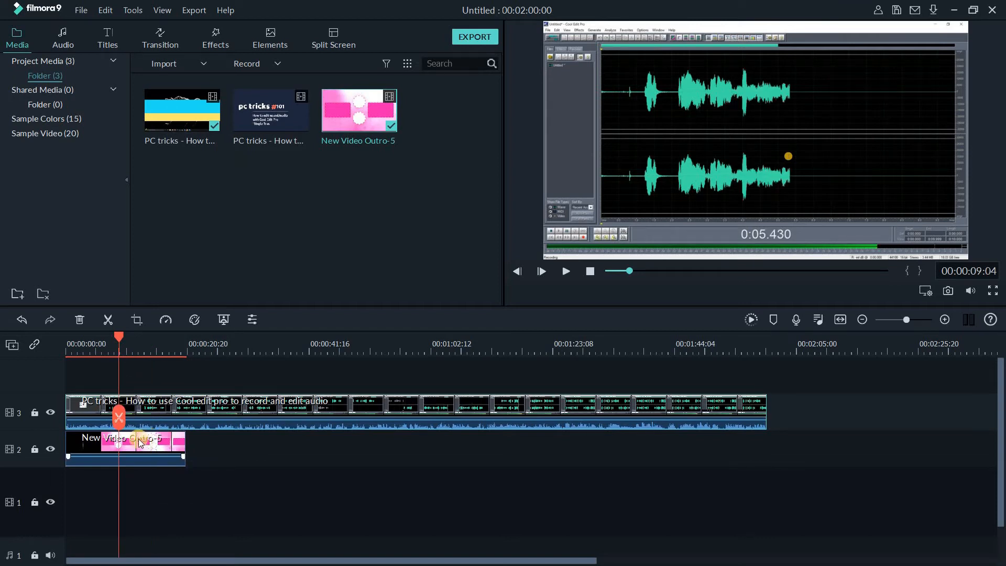
# Step: Reorder the layers, trying New Video Outro-5 on video track 4 before placing the main clip on track 2 and the outro on track 1
pyautogui.moveTo(148, 456); pyautogui.dragTo(145, 394)
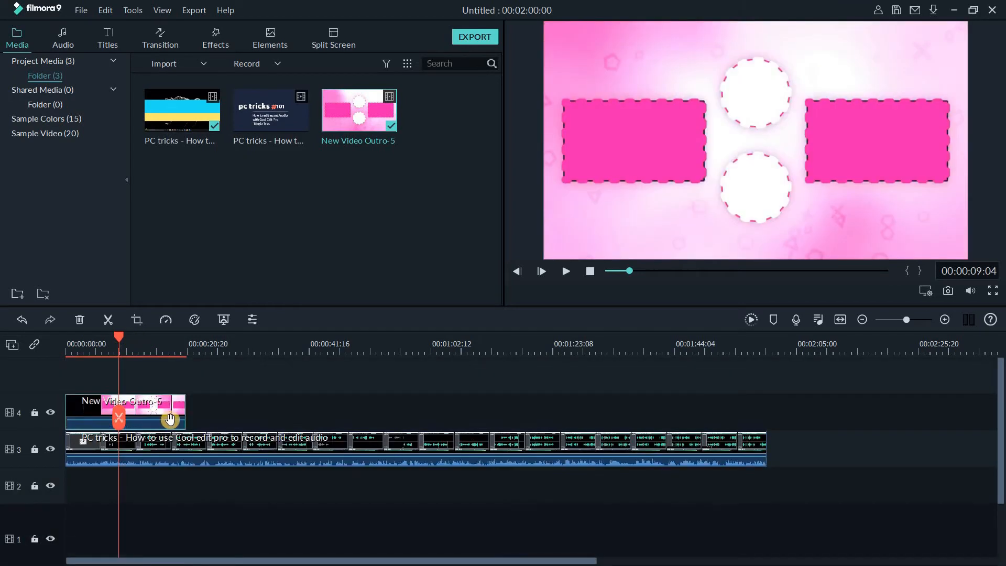
pyautogui.scroll(-1, 158, 422)
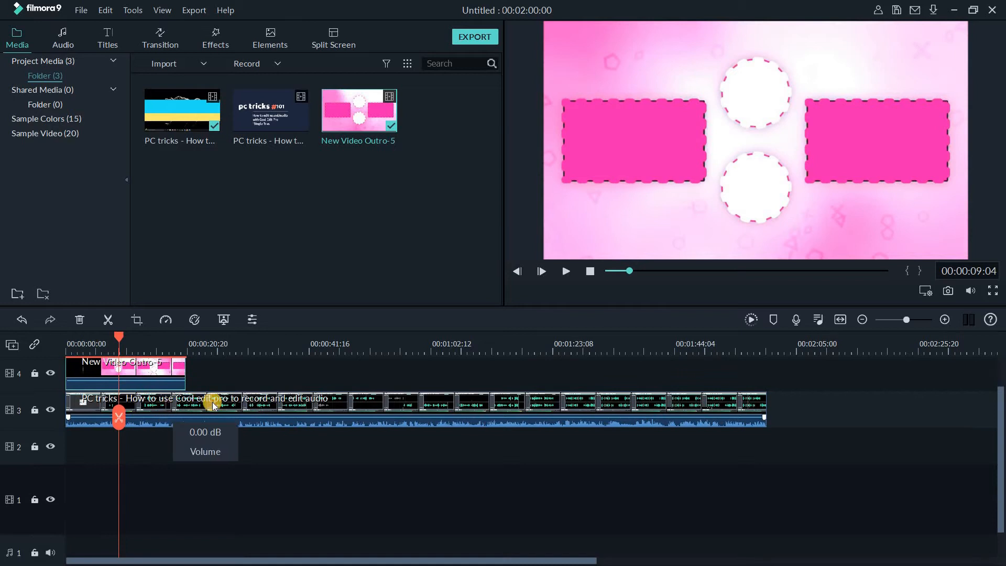
pyautogui.moveTo(213, 403); pyautogui.dragTo(211, 436)
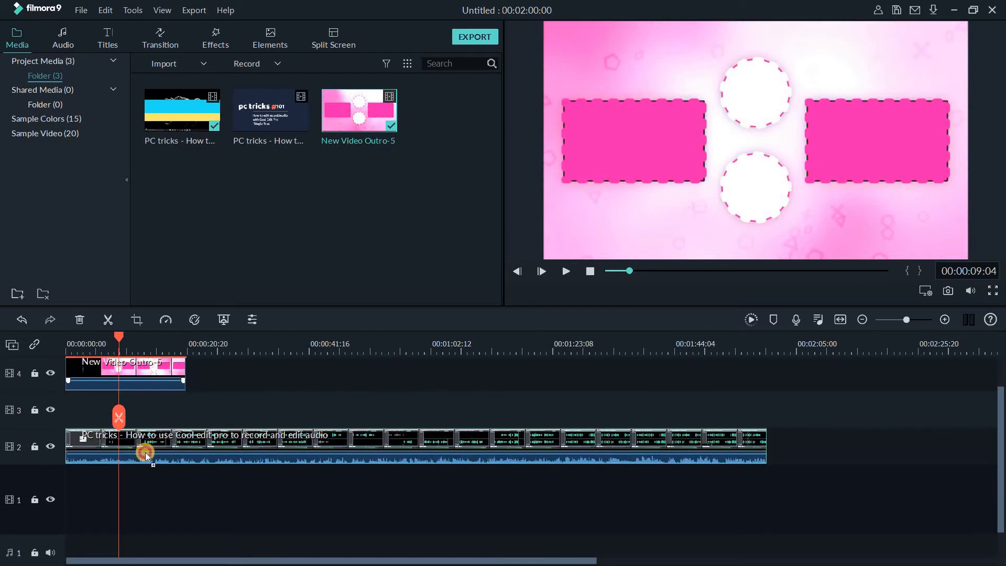
pyautogui.moveTo(145, 455); pyautogui.dragTo(143, 476)
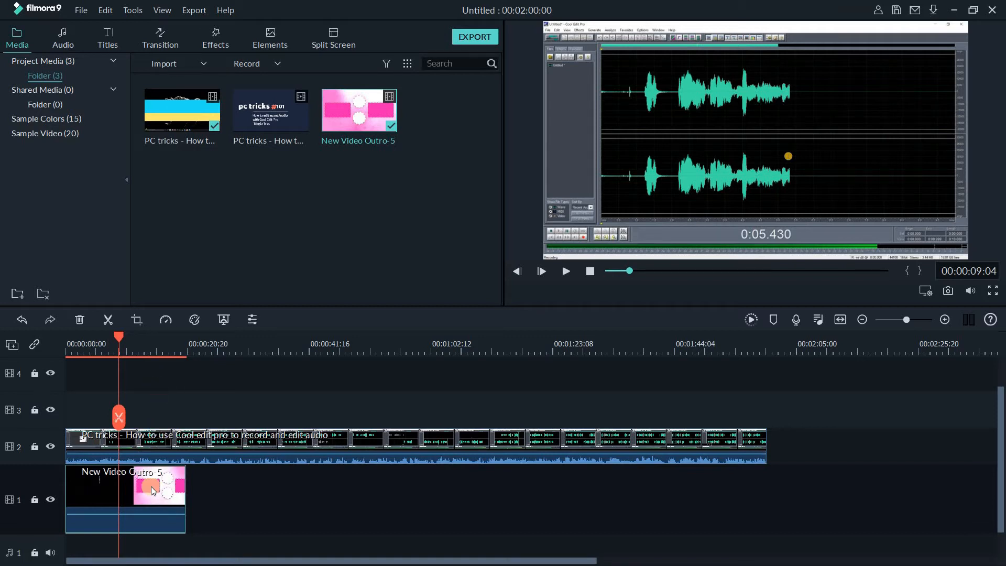
# Step: Move the main clip down to video track 1 and place New Video Outro-5 directly above it on video track 2
pyautogui.moveTo(158, 470); pyautogui.dragTo(154, 414)
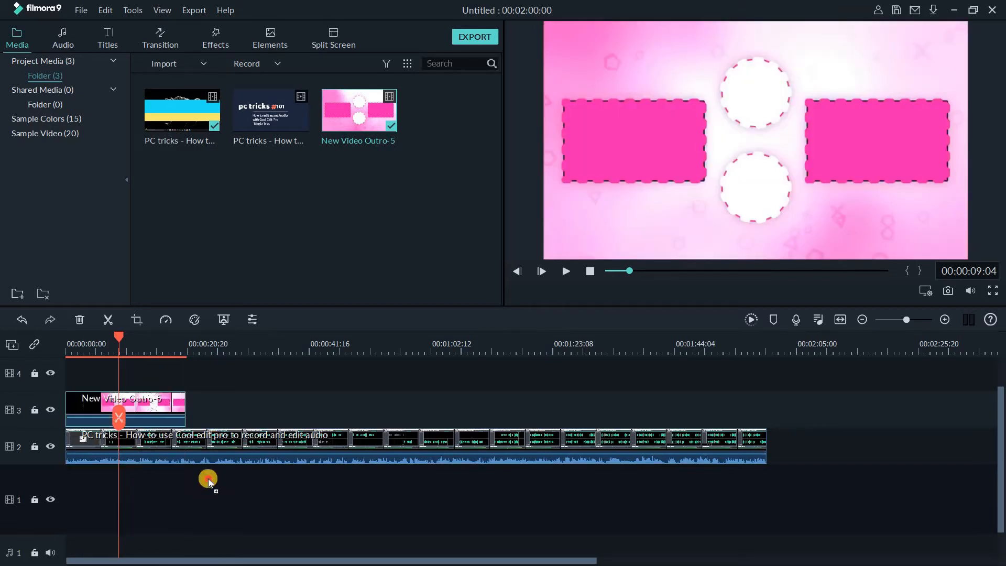
pyautogui.moveTo(197, 456); pyautogui.dragTo(193, 495)
pyautogui.moveTo(167, 435); pyautogui.dragTo(164, 442)
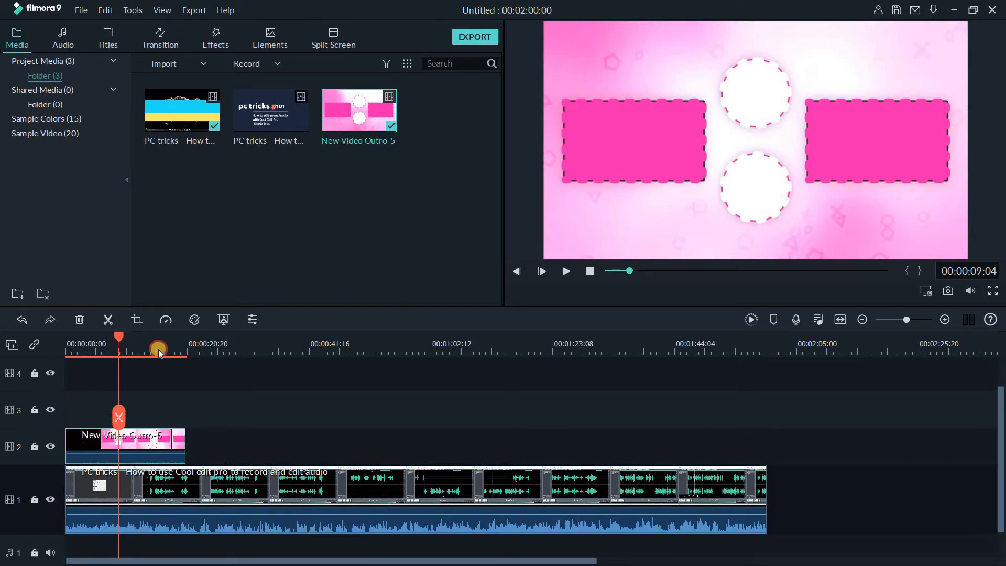
# Step: Scrub past the outro's end, then play the overlapping clips from near the timeline start to check picture and sound
pyautogui.moveTo(159, 352); pyautogui.dragTo(187, 357)
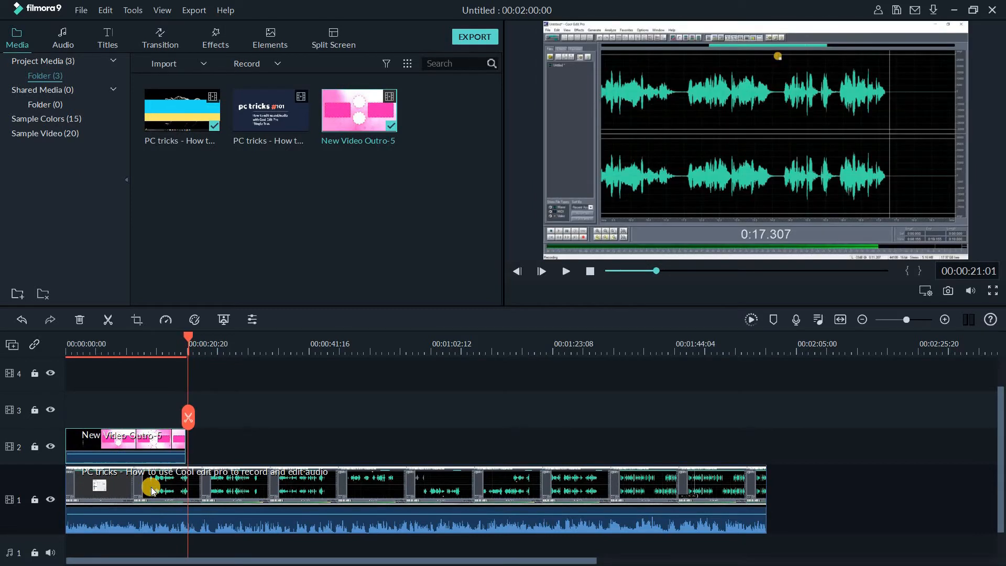
pyautogui.click(83, 339)
pyautogui.press('space')
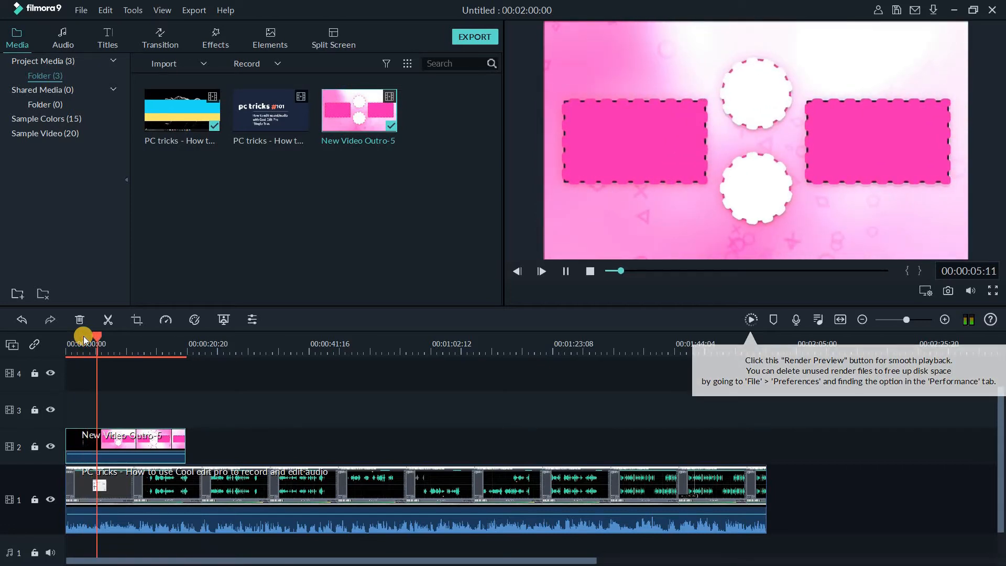
pyautogui.press('space')
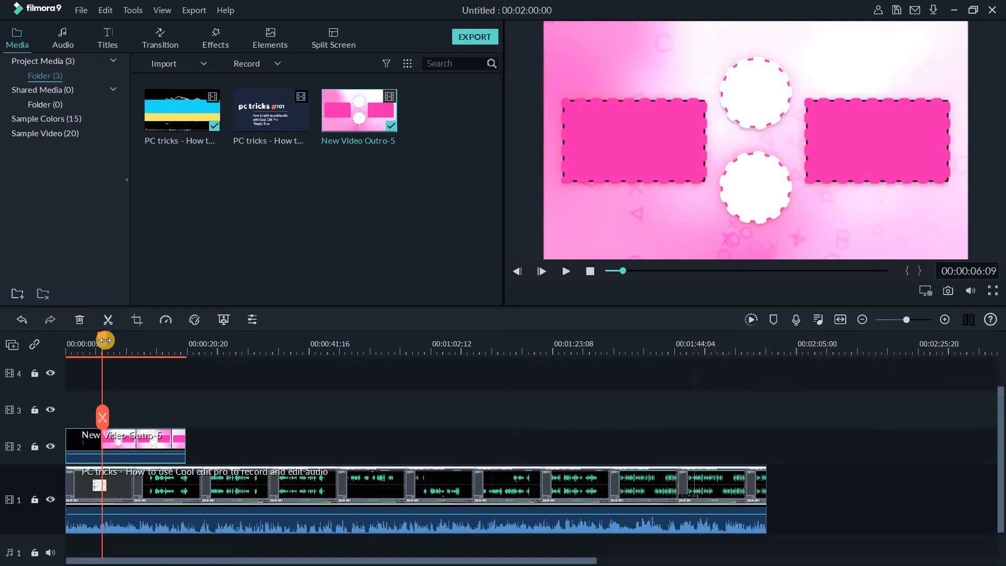
# Step: Split the main clip on video track 1 at 00:00:20:15, exactly where New Video Outro-5 ends
pyautogui.moveTo(100, 336); pyautogui.dragTo(186, 367)
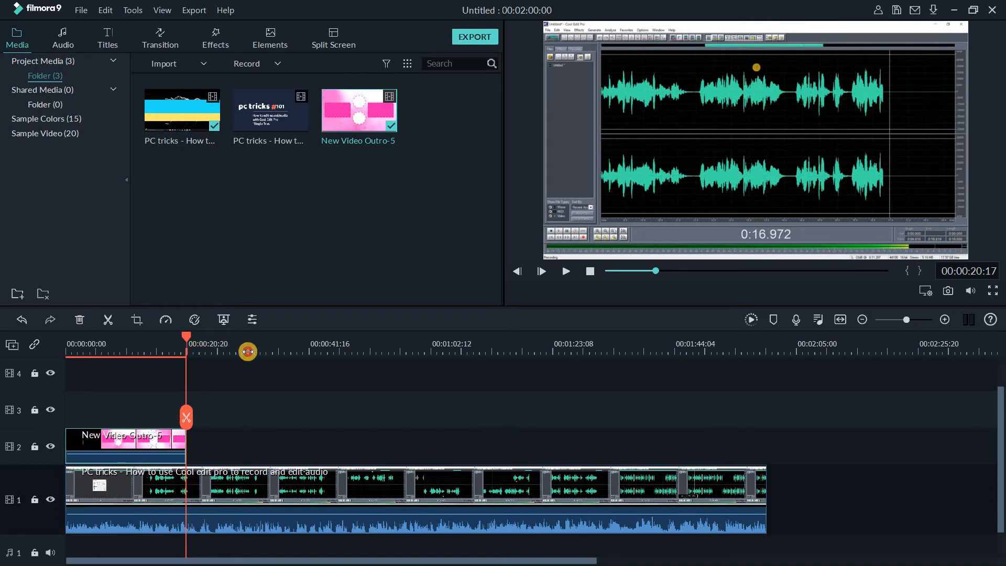
pyautogui.scroll(5, 324, 351)
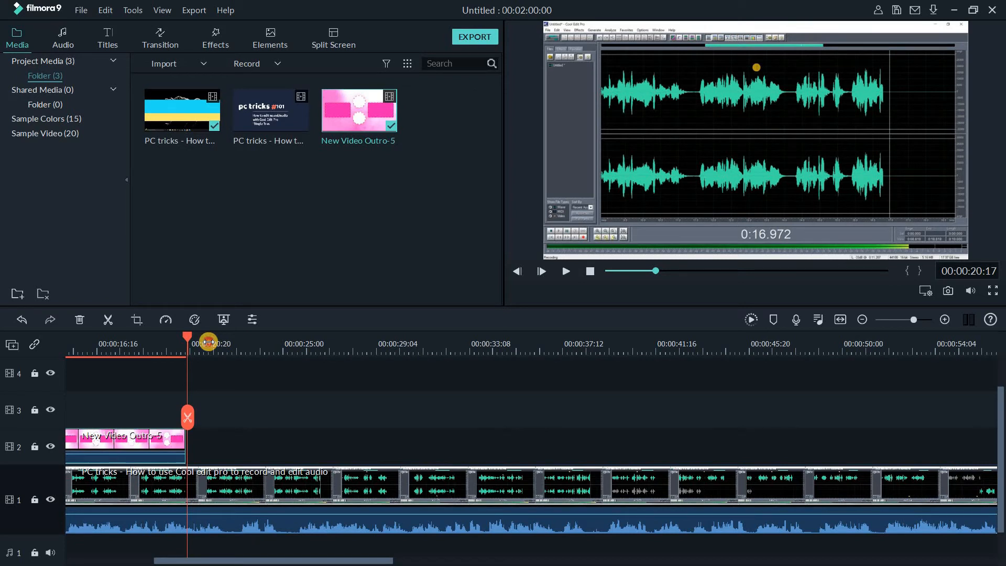
pyautogui.moveTo(239, 344)
pyautogui.mouseDown()
pyautogui.moveTo(285, 344)
pyautogui.moveTo(226, 345)
pyautogui.moveTo(336, 364)
pyautogui.moveTo(395, 344)
pyautogui.moveTo(227, 346)
pyautogui.moveTo(242, 348)
pyautogui.mouseUp()
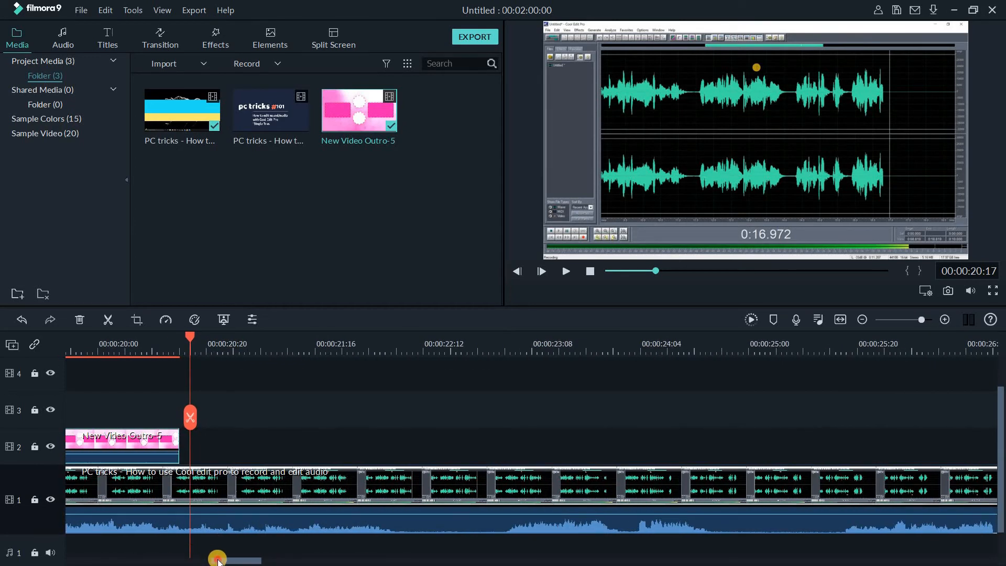
pyautogui.moveTo(218, 561)
pyautogui.mouseDown()
pyautogui.moveTo(198, 559)
pyautogui.moveTo(217, 559)
pyautogui.mouseUp()
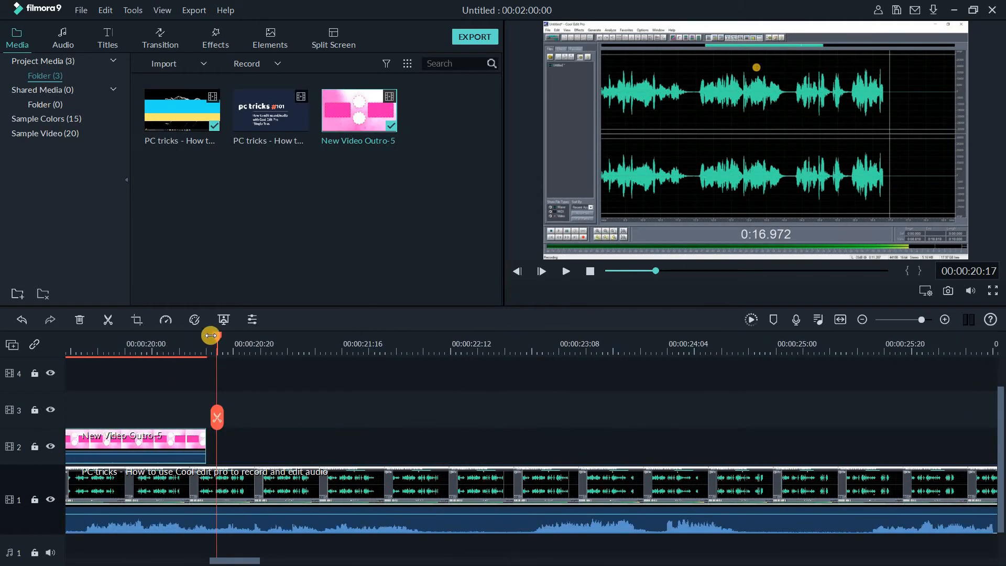
pyautogui.moveTo(210, 335)
pyautogui.mouseDown()
pyautogui.moveTo(229, 344)
pyautogui.moveTo(212, 350)
pyautogui.mouseUp()
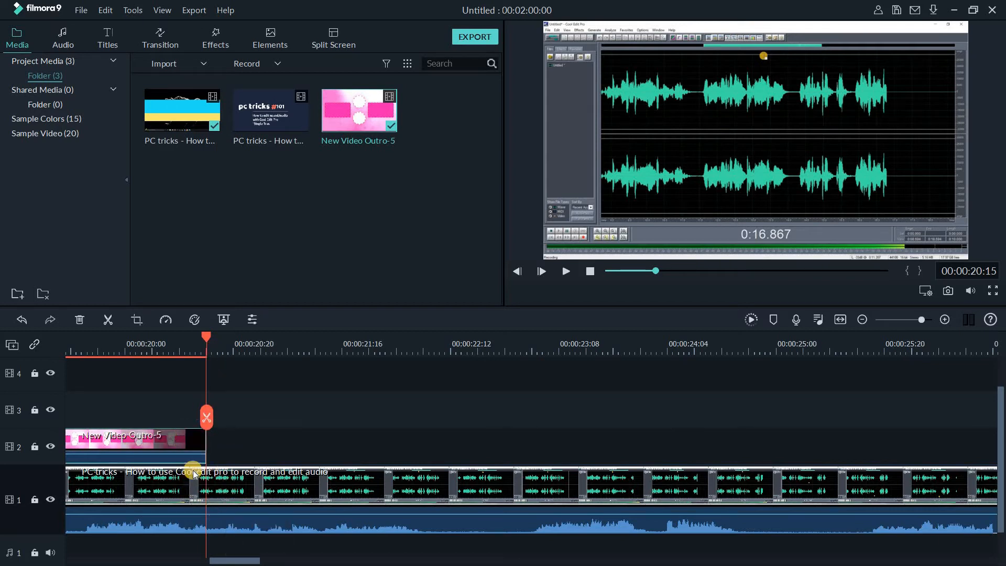
pyautogui.click(206, 417)
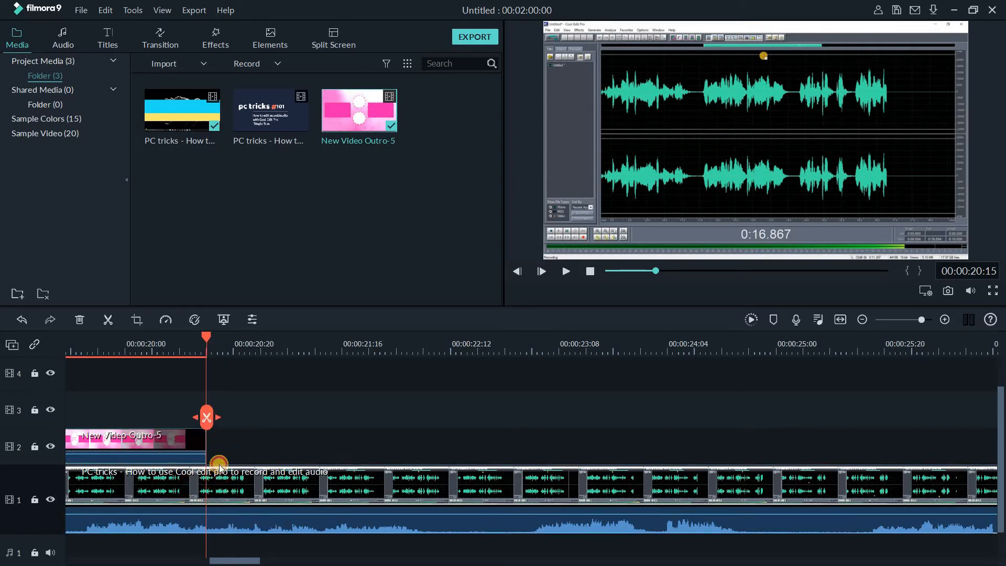
# Step: Silence the main clip's first segment under the outro by lowering its volume to the minimum, and play across the split to check
pyautogui.moveTo(207, 560); pyautogui.dragTo(191, 507)
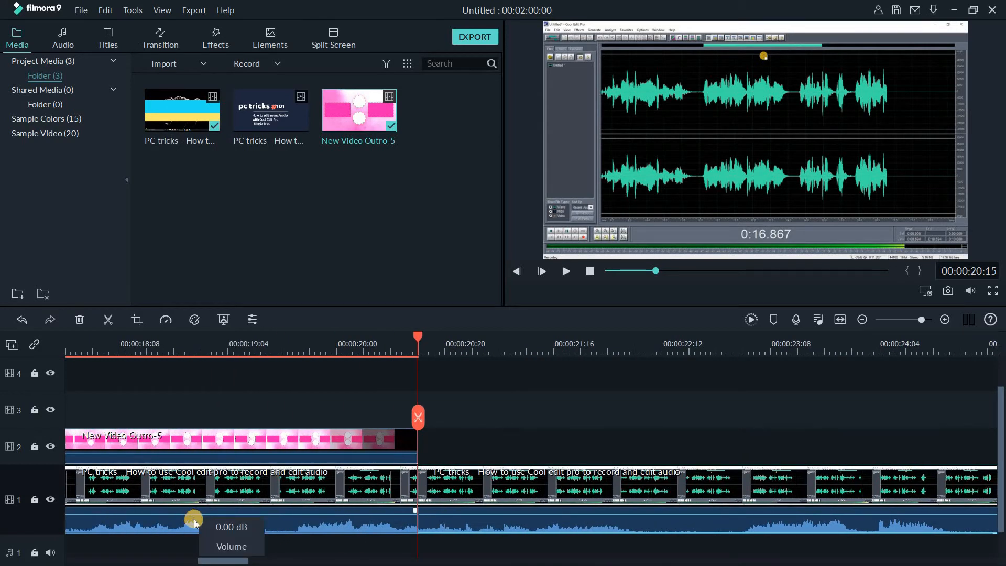
pyautogui.moveTo(195, 519)
pyautogui.mouseDown()
pyautogui.moveTo(202, 512)
pyautogui.moveTo(195, 519)
pyautogui.mouseUp()
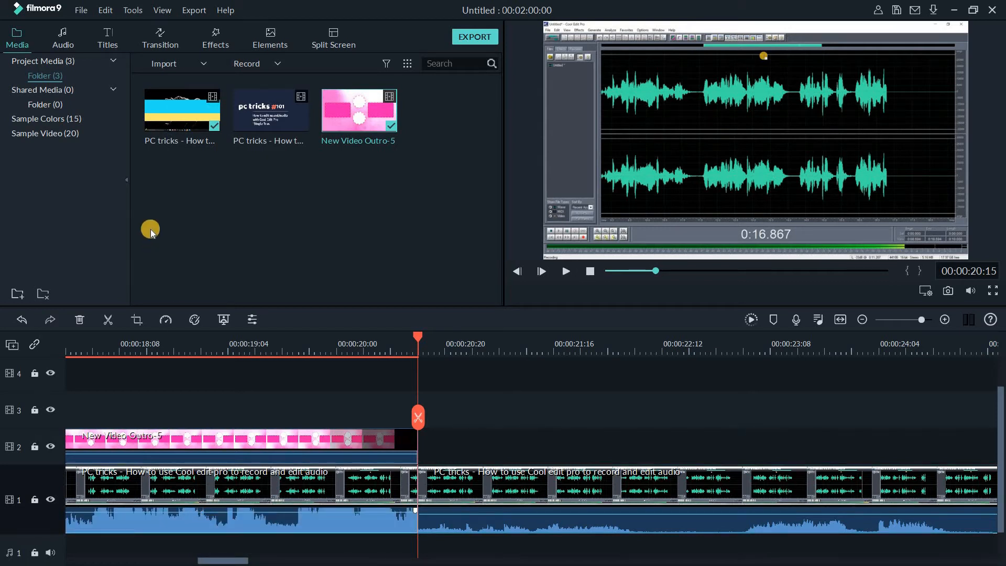
pyautogui.click(87, 34)
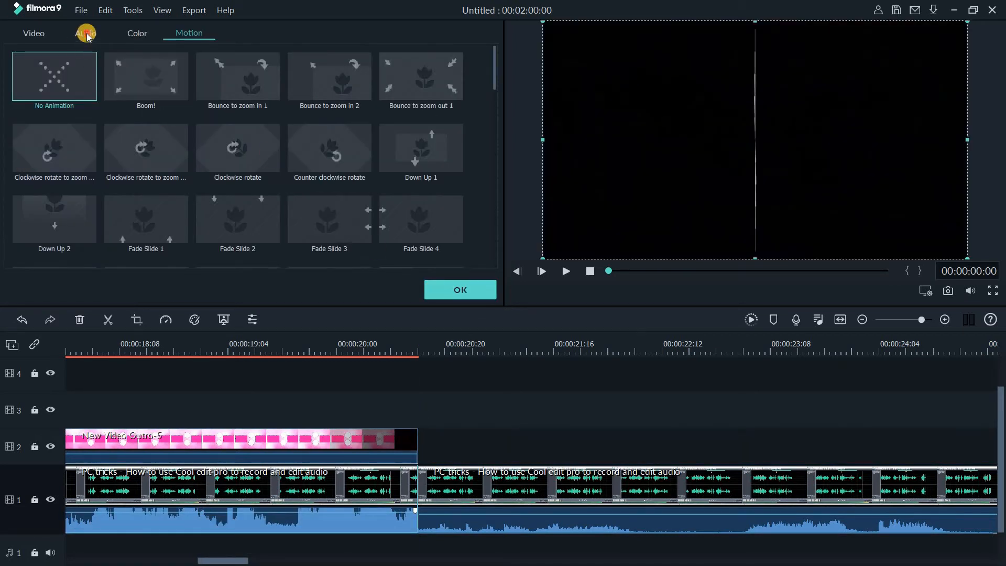
pyautogui.moveTo(48, 162); pyautogui.dragTo(51, 311)
pyautogui.click(456, 299)
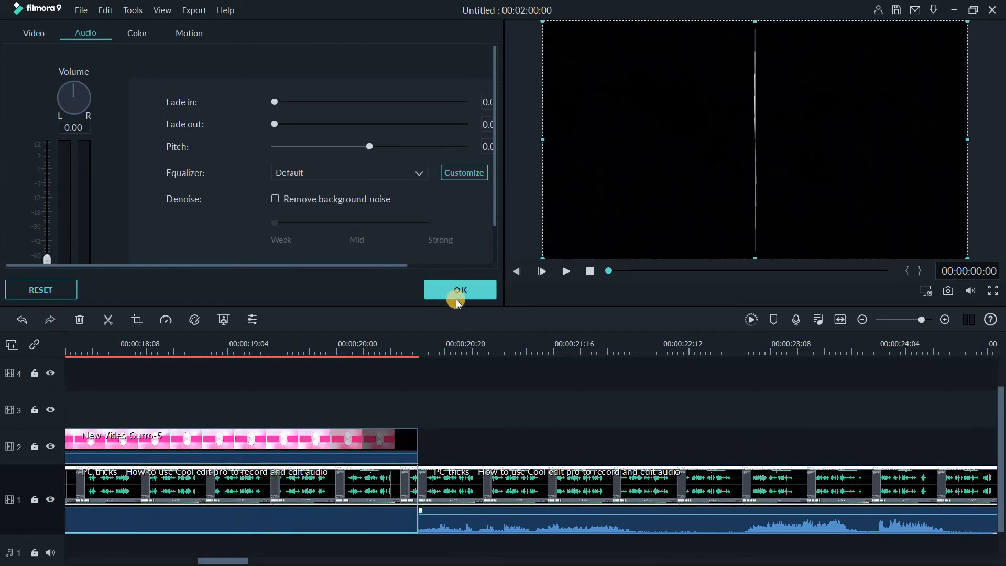
pyautogui.click(88, 349)
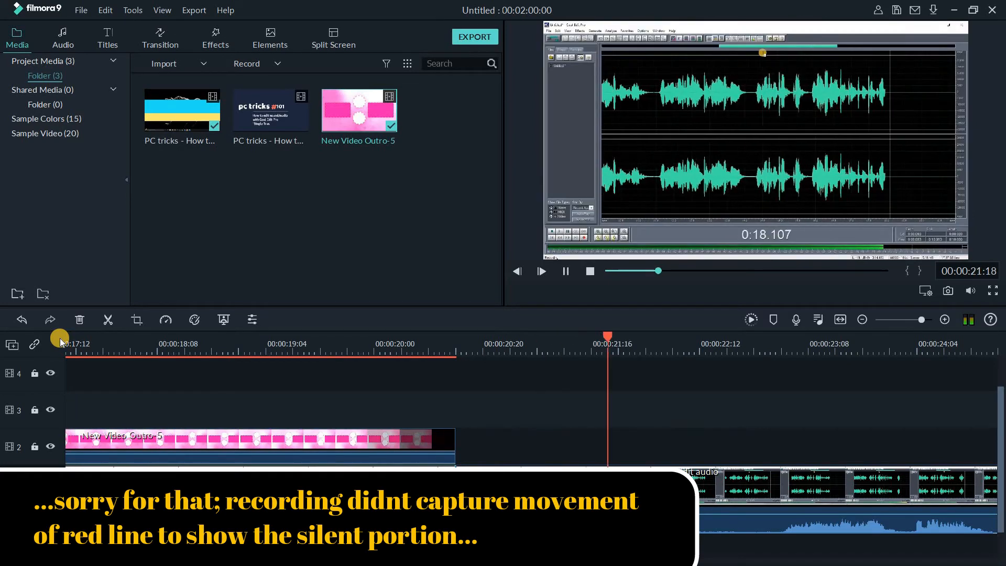
pyautogui.click(157, 344)
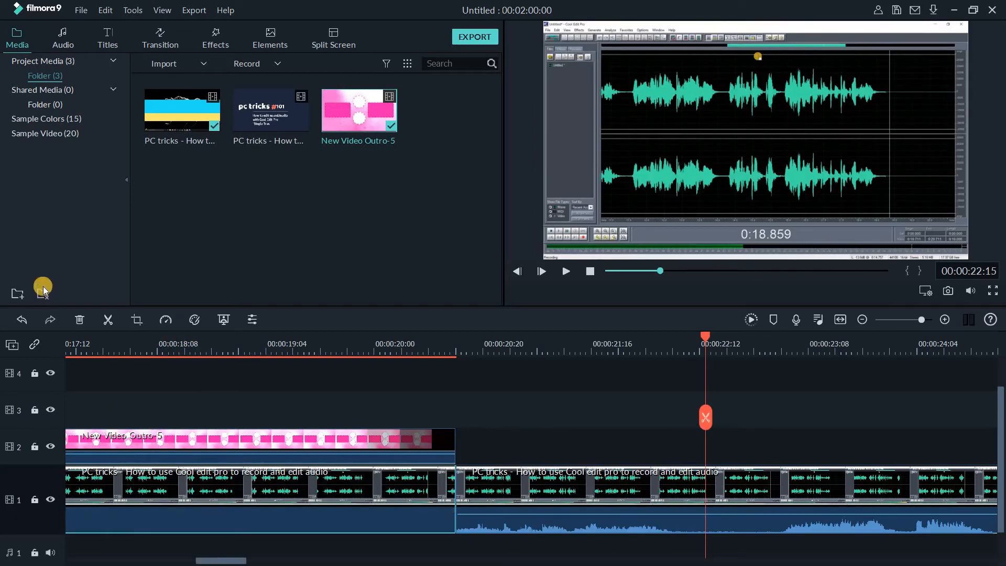
# Step: Import Pubg Outro 3 P1 from the Auxilliary videos folder and place it at the start of video track 3
pyautogui.click(270, 191)
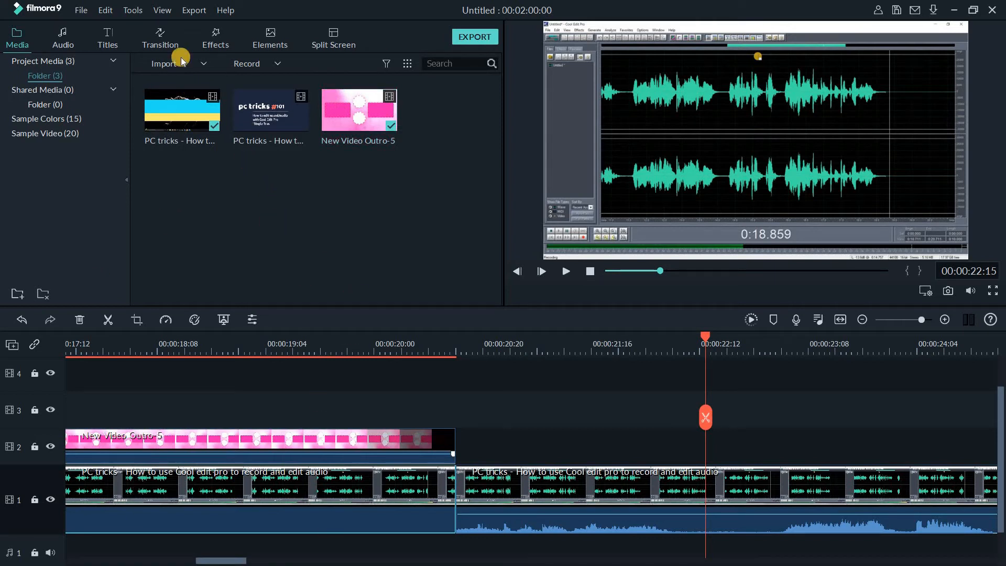
pyautogui.click(219, 40)
pyautogui.doubleClick(269, 187)
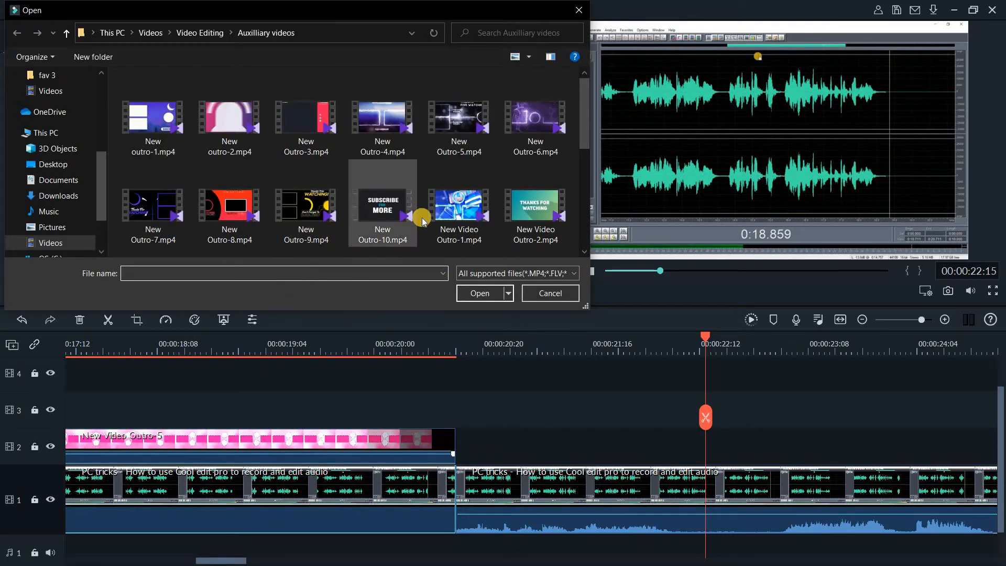
pyautogui.scroll(-3, 414, 215)
pyautogui.doubleClick(467, 189)
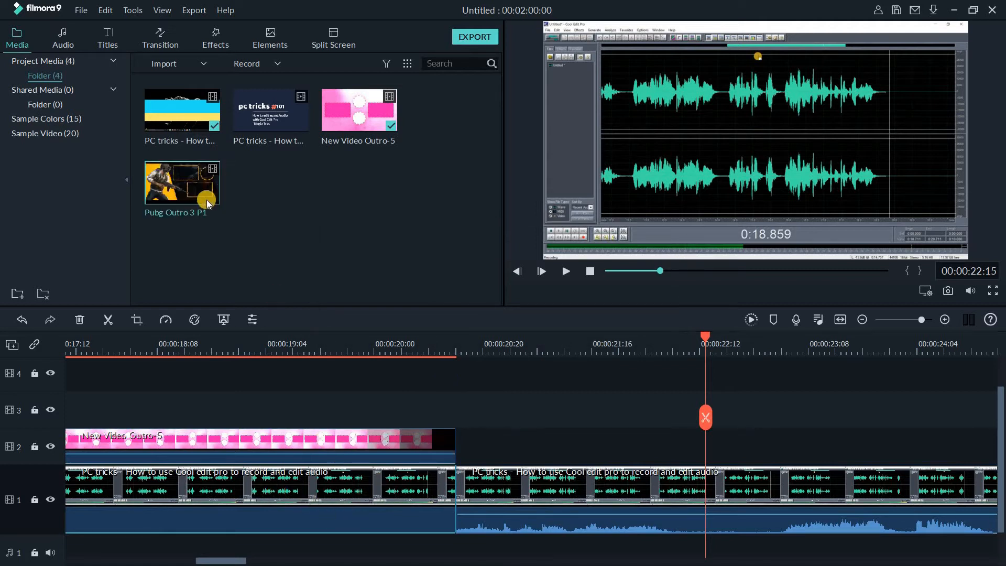
pyautogui.moveTo(203, 188); pyautogui.dragTo(4, 404)
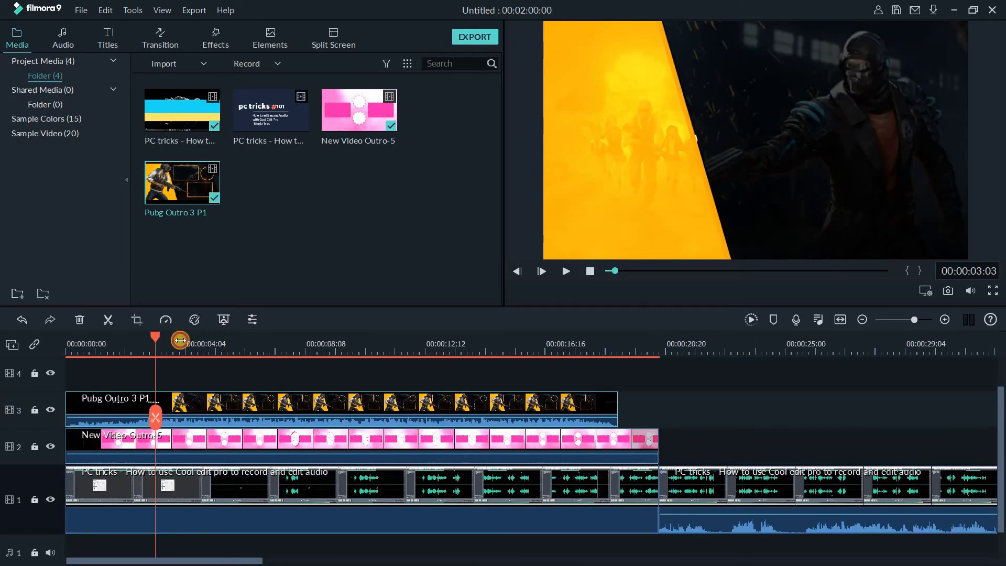
# Step: Scrub through the three stacked clips up to 00:00:10:03 to examine which layer the preview displays
pyautogui.moveTo(216, 340); pyautogui.dragTo(232, 339)
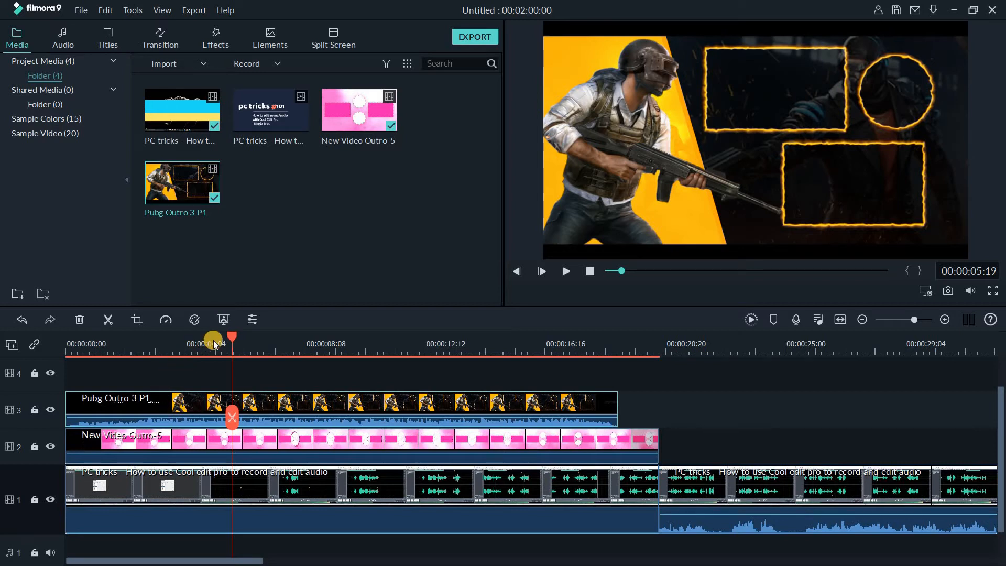
pyautogui.moveTo(217, 338); pyautogui.dragTo(195, 339)
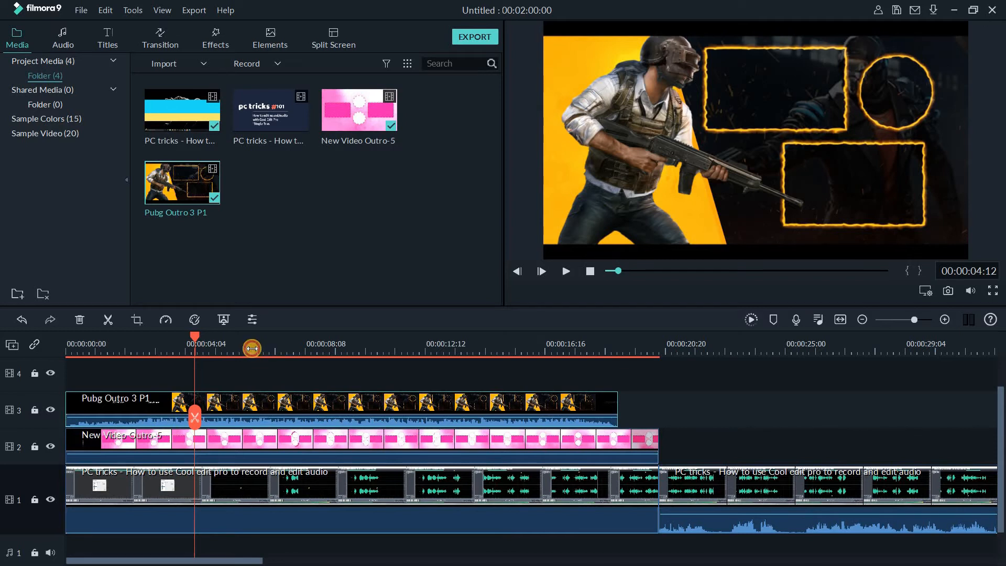
pyautogui.click(263, 334)
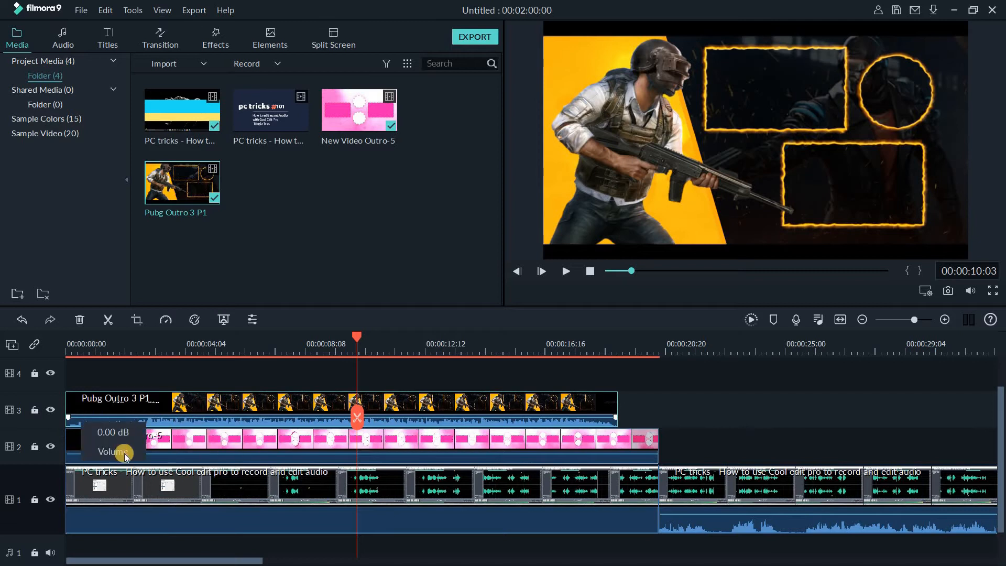
# Step: Turn off the output of video tracks 3, 2 and 1 one by one, then turn all three back on
pyautogui.click(49, 410)
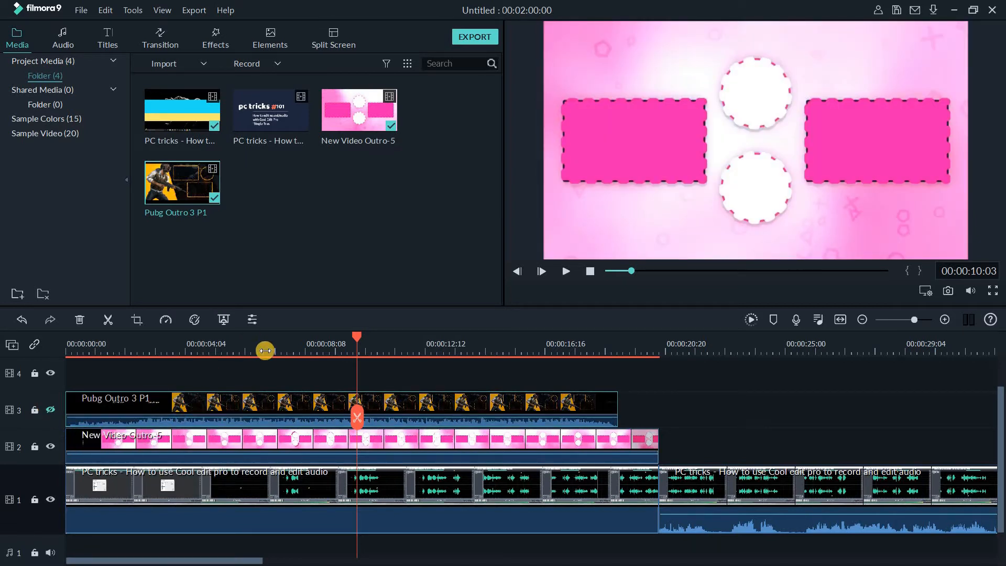
pyautogui.click(51, 446)
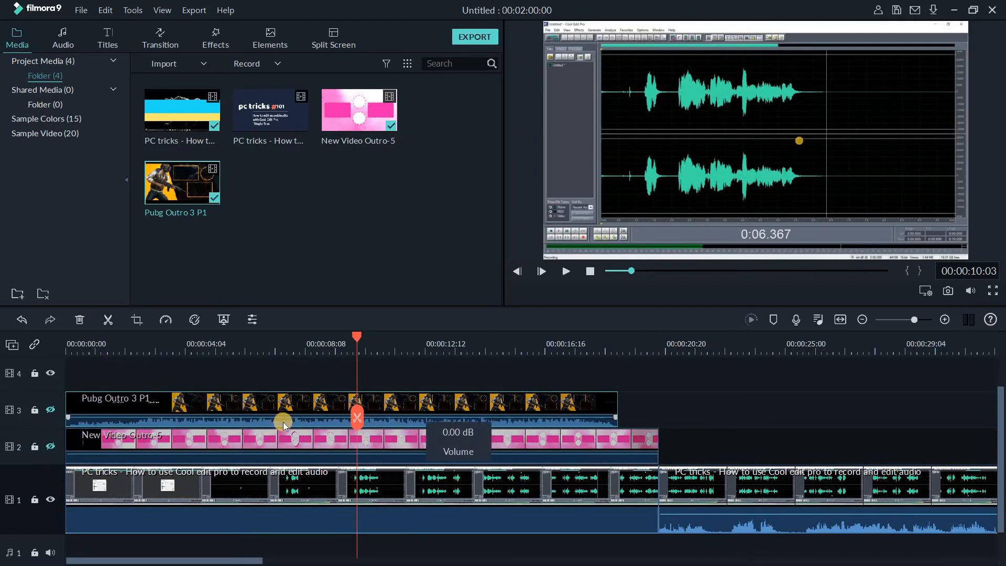
pyautogui.click(307, 483)
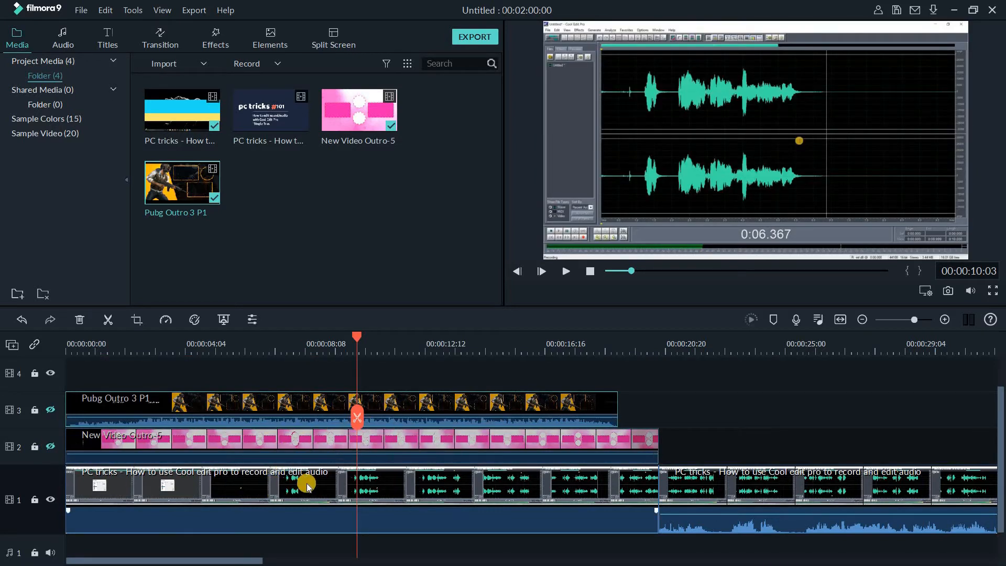
pyautogui.click(50, 499)
pyautogui.click(50, 500)
pyautogui.click(50, 446)
pyautogui.click(53, 409)
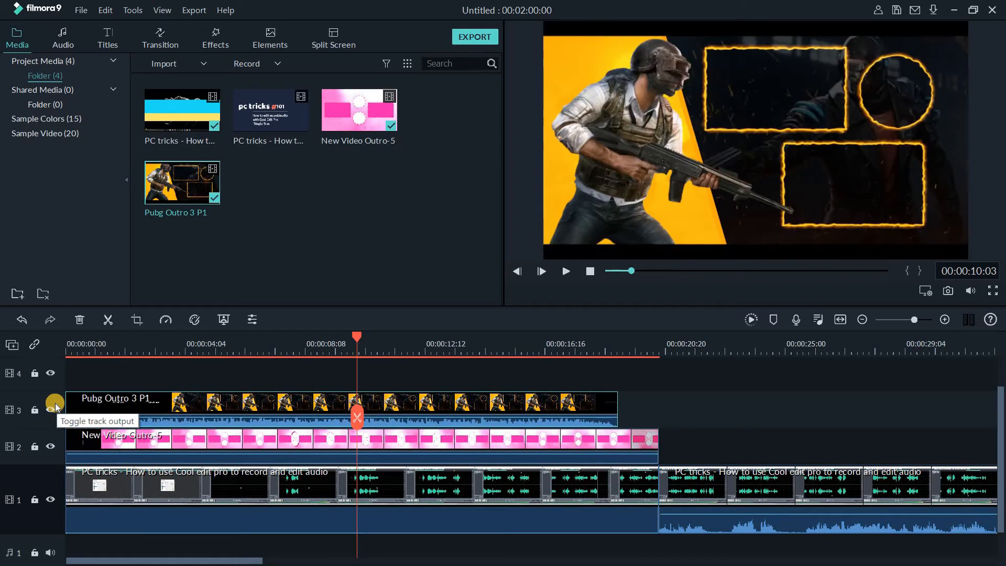
# Step: At 00:00:08:12, shrink Pubg Outro 3 P1 into the frame's upper-right quarter and New Video Outro-5 into its lower-left quarter
pyautogui.click(310, 343)
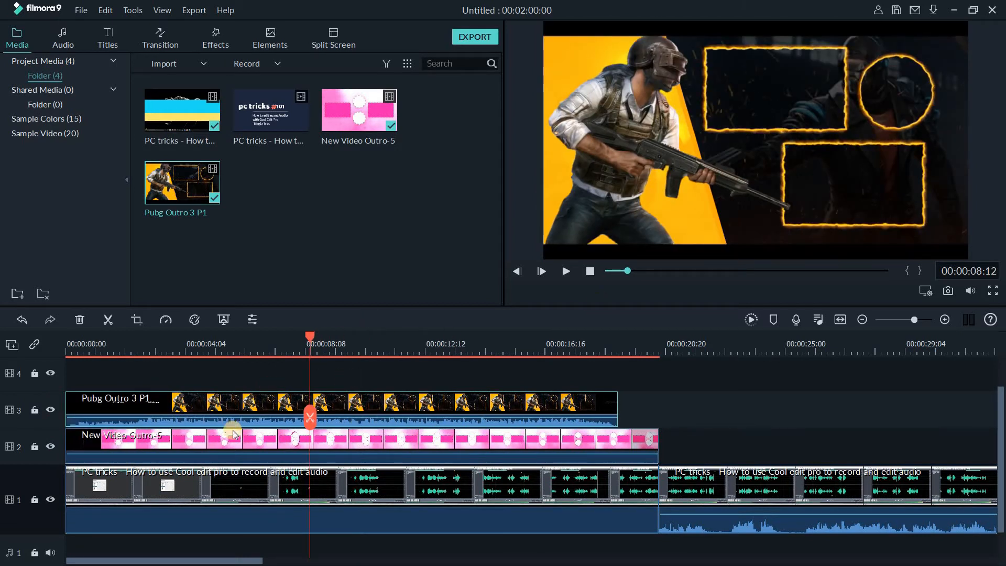
pyautogui.moveTo(542, 258); pyautogui.dragTo(747, 117)
pyautogui.click(660, 177)
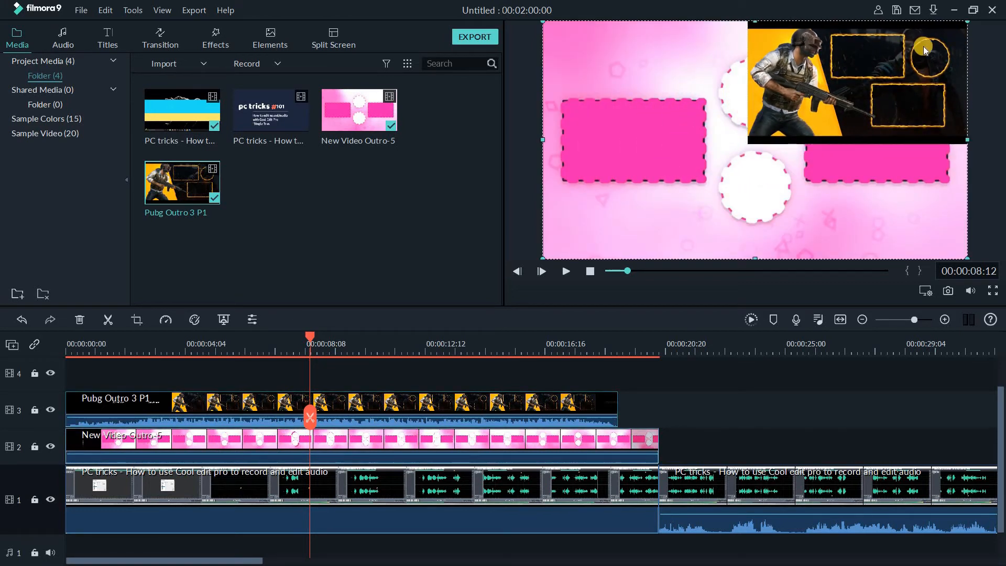
pyautogui.moveTo(965, 18); pyautogui.dragTo(744, 147)
pyautogui.click(757, 129)
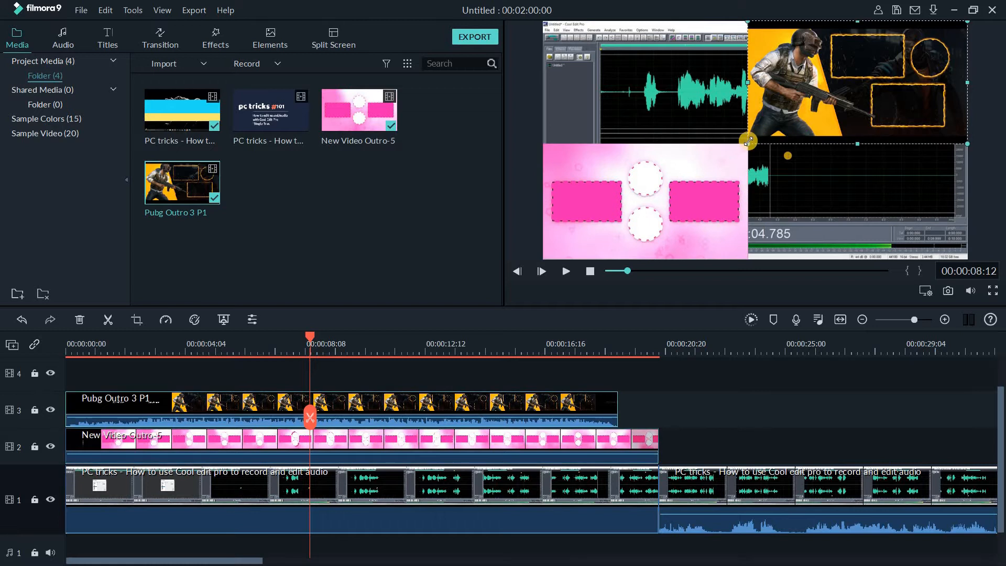
# Step: Enlarge Pubg Outro 3 P1 slightly toward the frame's centre, and play the stacked clips from near the timeline start to check the layout
pyautogui.moveTo(746, 146); pyautogui.dragTo(740, 148)
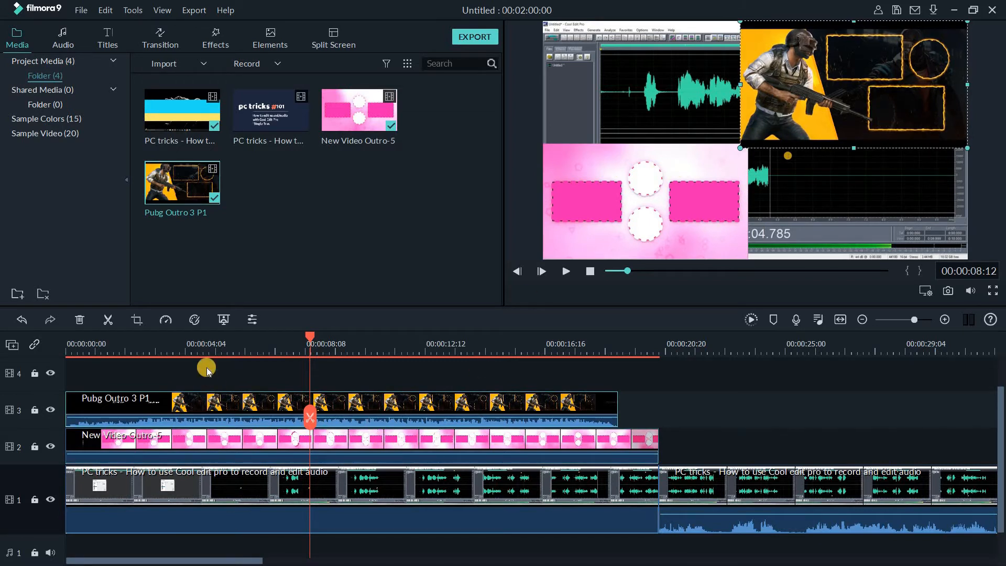
pyautogui.click(234, 352)
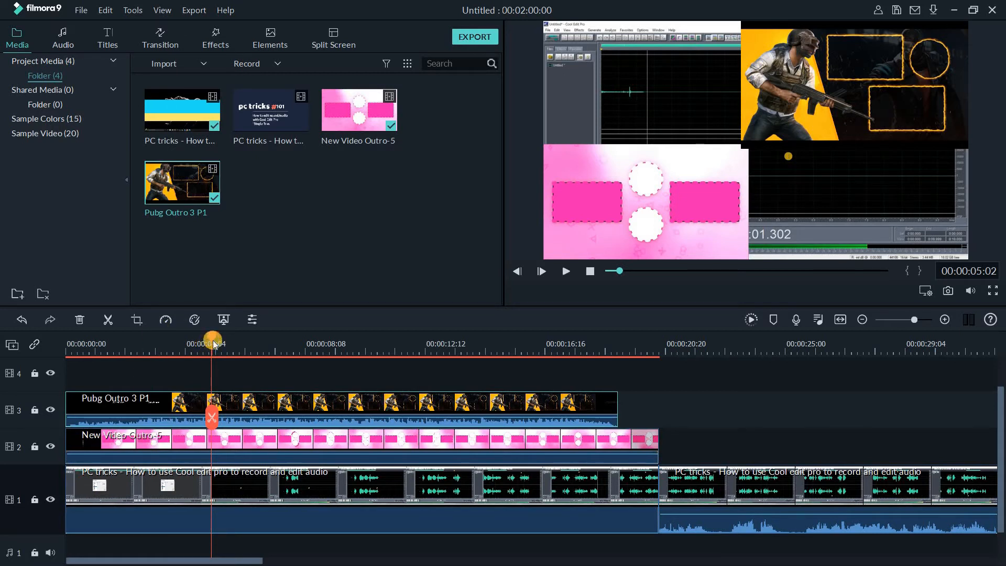
pyautogui.moveTo(214, 341); pyautogui.dragTo(109, 361)
pyautogui.click(109, 361)
pyautogui.press('space')
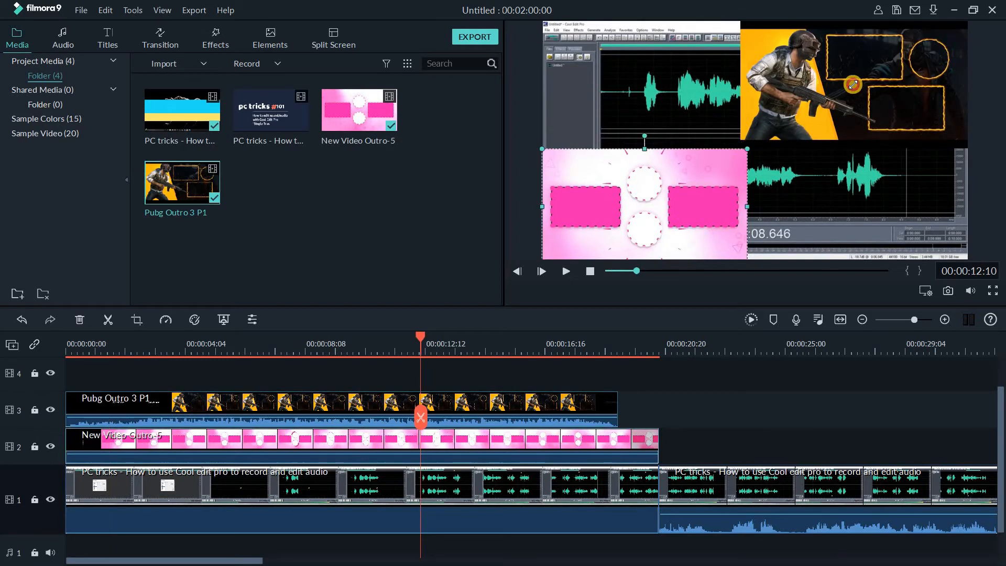
# Step: At 00:00:12:10, enlarge New Video Outro-5 and Pubg Outro 3 P1 so that each covers the whole frame
pyautogui.moveTo(853, 84); pyautogui.dragTo(983, 2)
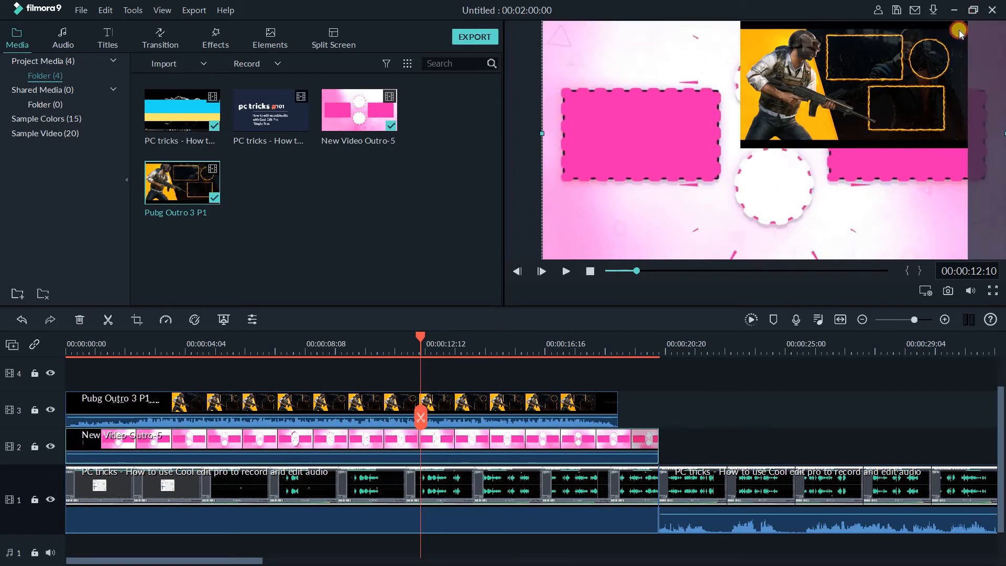
pyautogui.click(741, 149)
pyautogui.moveTo(741, 152); pyautogui.dragTo(535, 262)
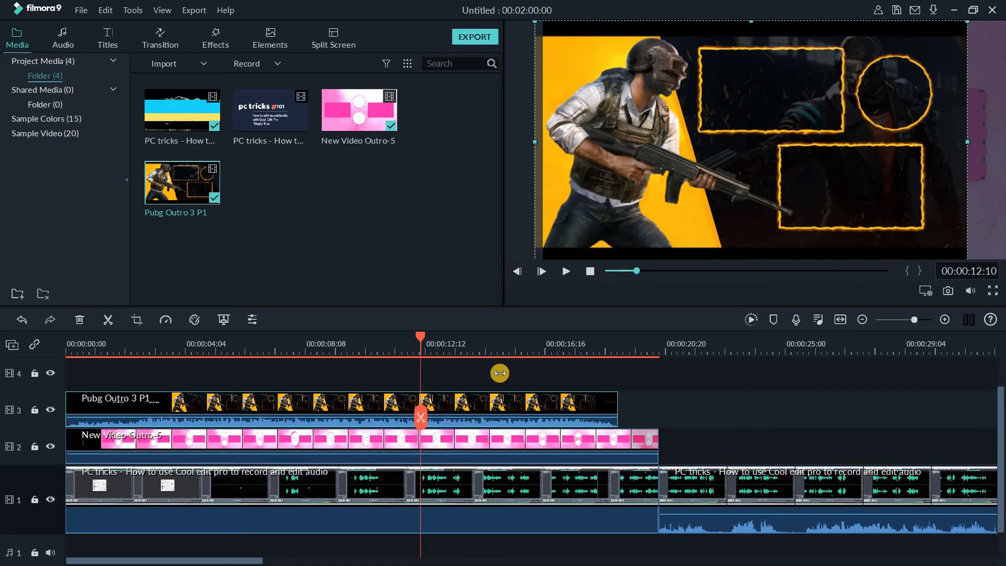
# Step: Trim the end of Pubg Outro 3 P1 on video track 3 back to 00:00:06:11
pyautogui.moveTo(425, 425)
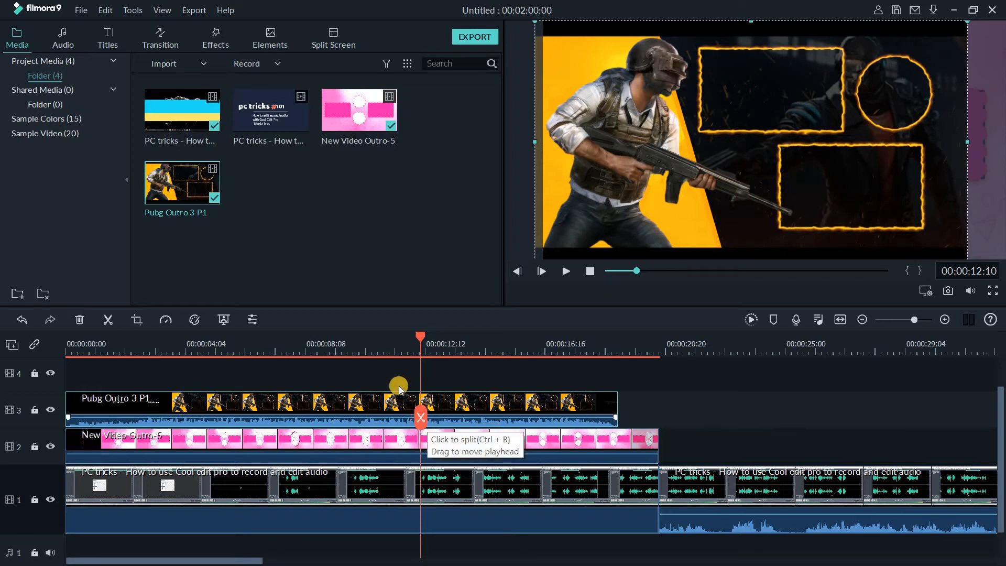
pyautogui.click(215, 347)
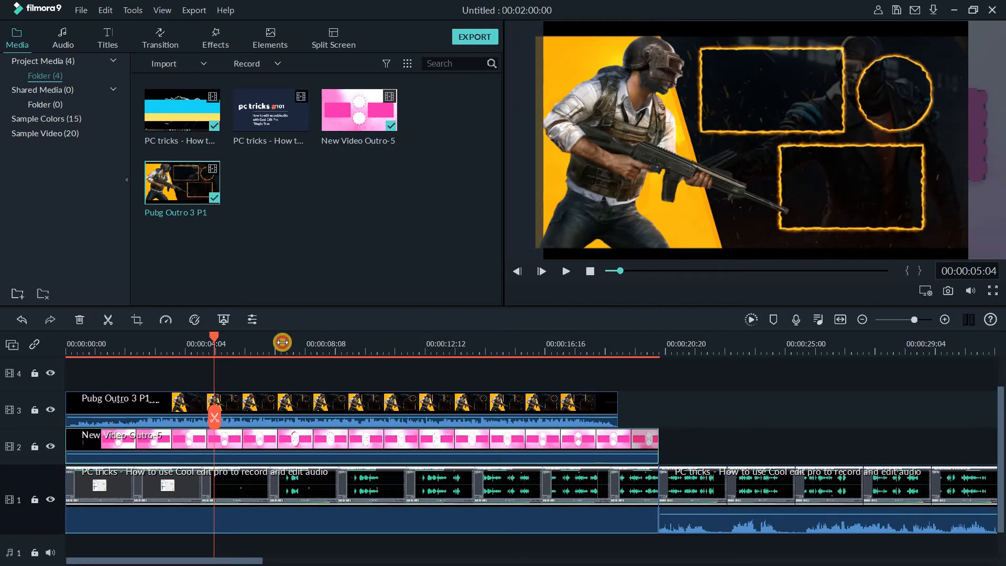
pyautogui.click(282, 339)
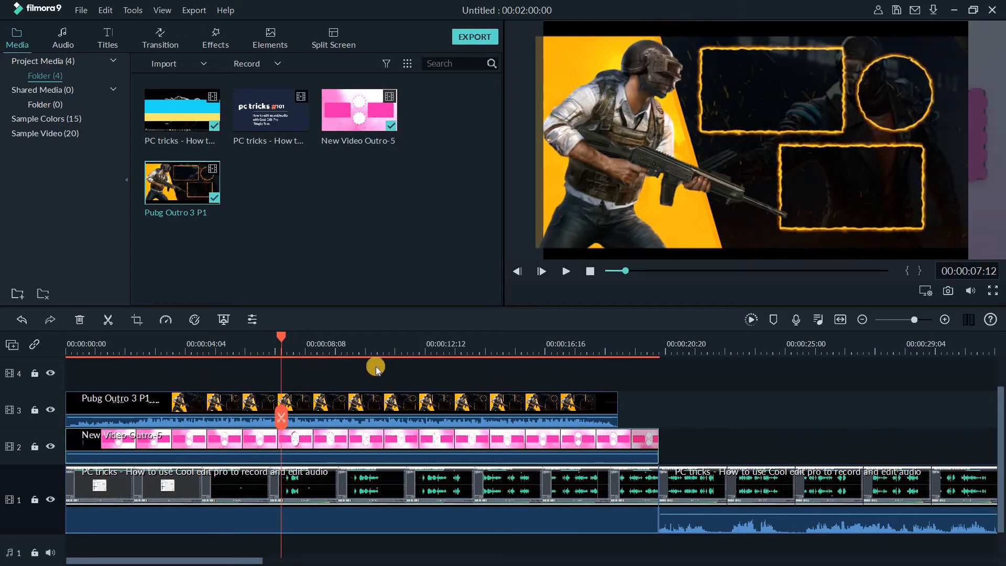
pyautogui.click(251, 348)
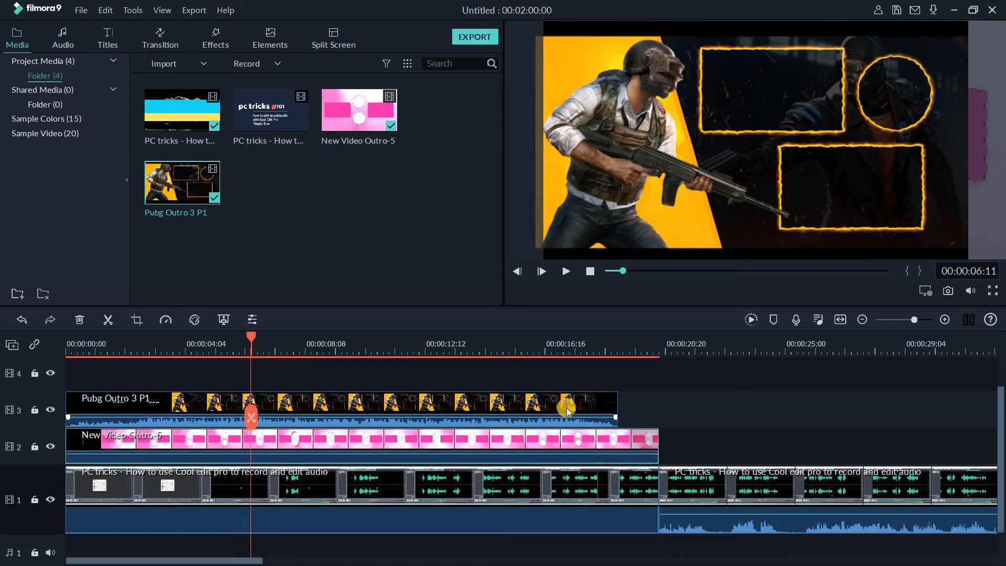
pyautogui.click(612, 408)
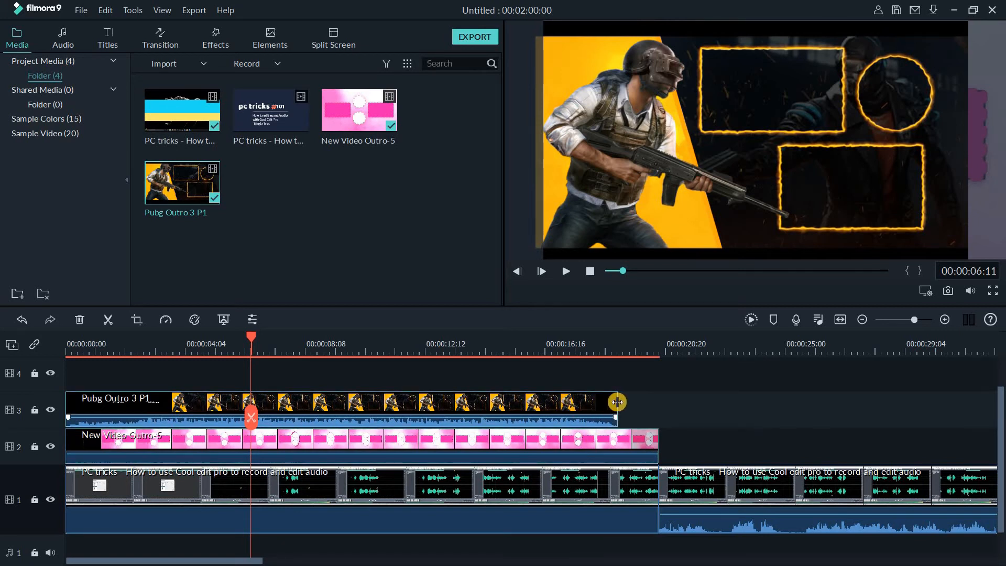
pyautogui.click(355, 400)
pyautogui.moveTo(617, 413); pyautogui.dragTo(327, 417)
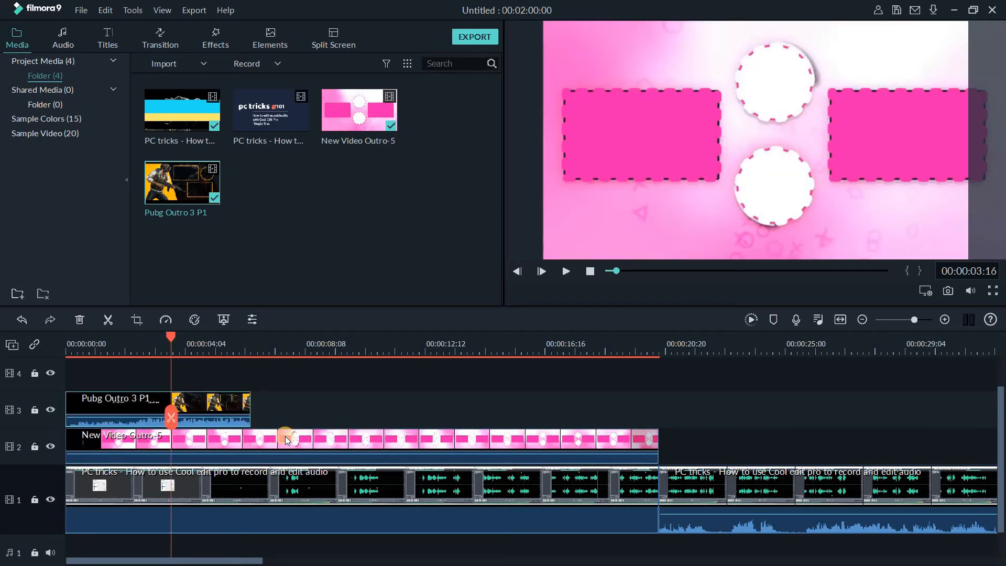
# Step: Shorten New Video Outro-5 and place it on video track 2 so that it starts after Pubg Outro 3 P1 ends
pyautogui.click(50, 409)
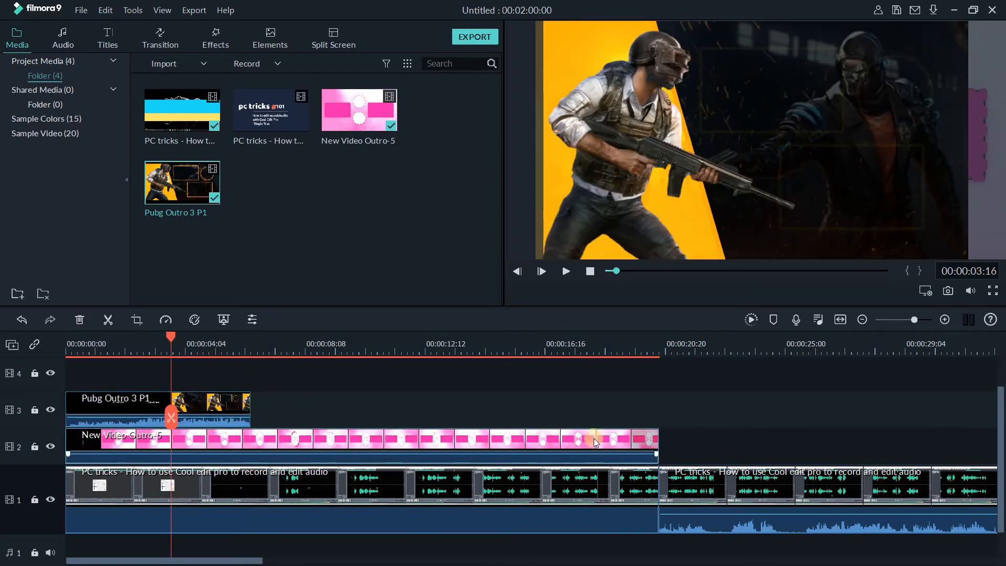
pyautogui.moveTo(661, 437); pyautogui.dragTo(406, 452)
pyautogui.click(265, 337)
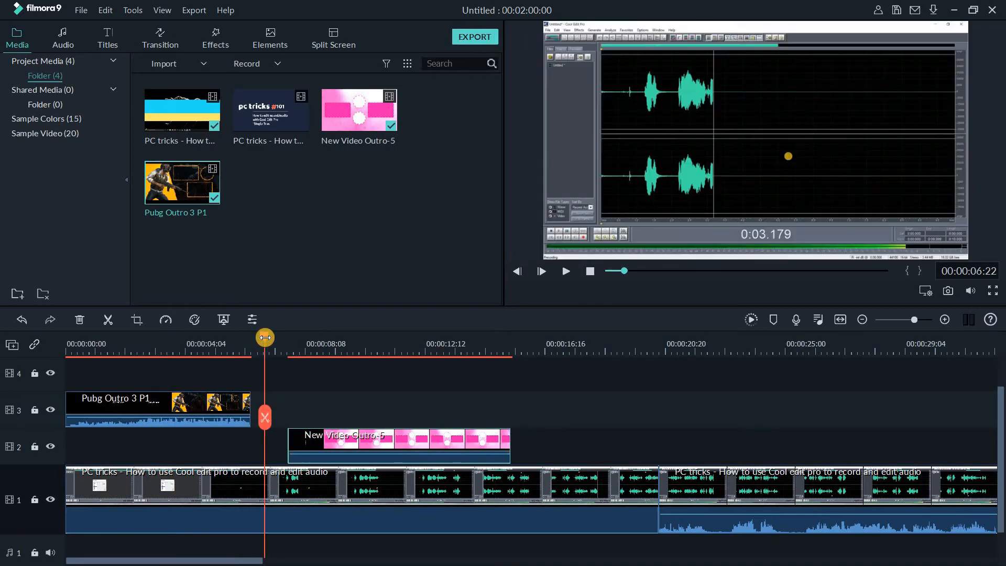
pyautogui.click(227, 407)
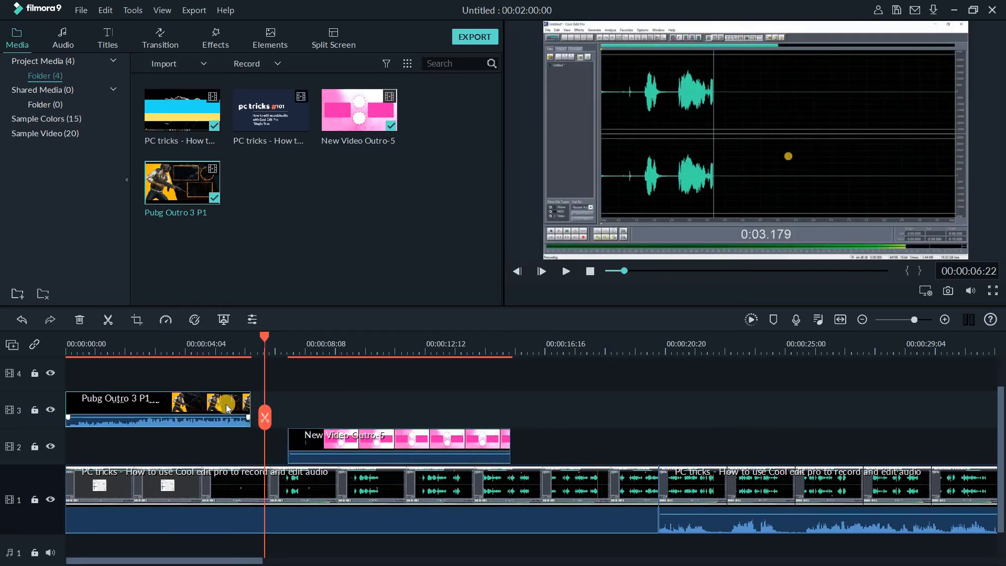
pyautogui.click(213, 360)
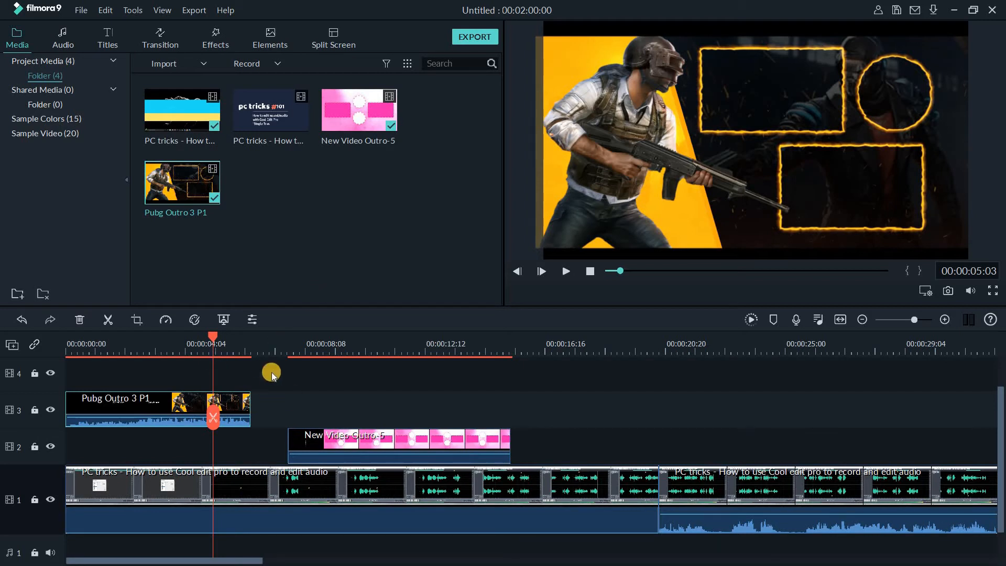
# Step: Browse the title templates, looking through the Openers, Titles and Lower 3rds categories
pyautogui.click(97, 41)
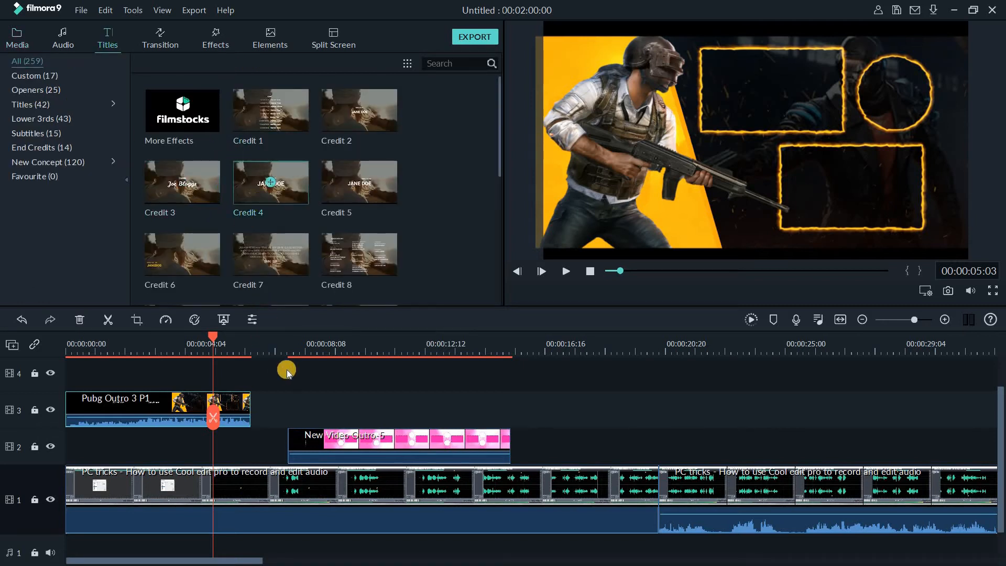
pyautogui.scroll(-1, 271, 440)
pyautogui.scroll(2, 271, 440)
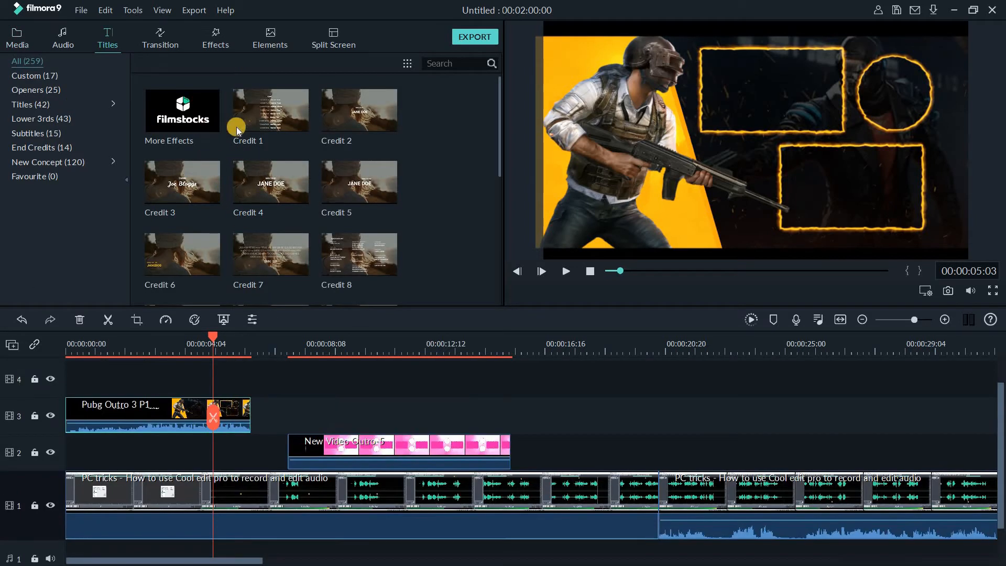
pyautogui.click(33, 81)
pyautogui.click(33, 91)
pyautogui.click(34, 107)
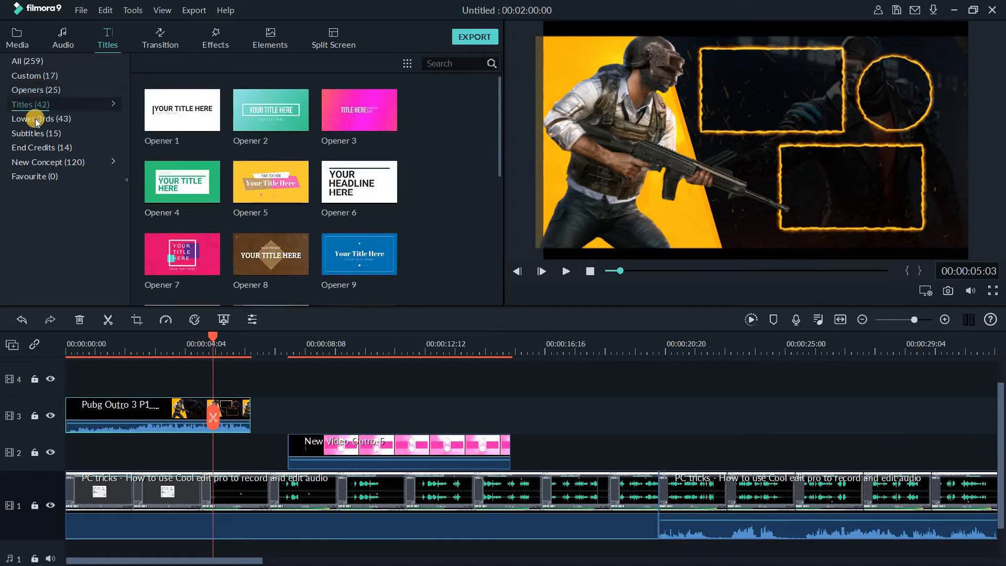
pyautogui.click(36, 120)
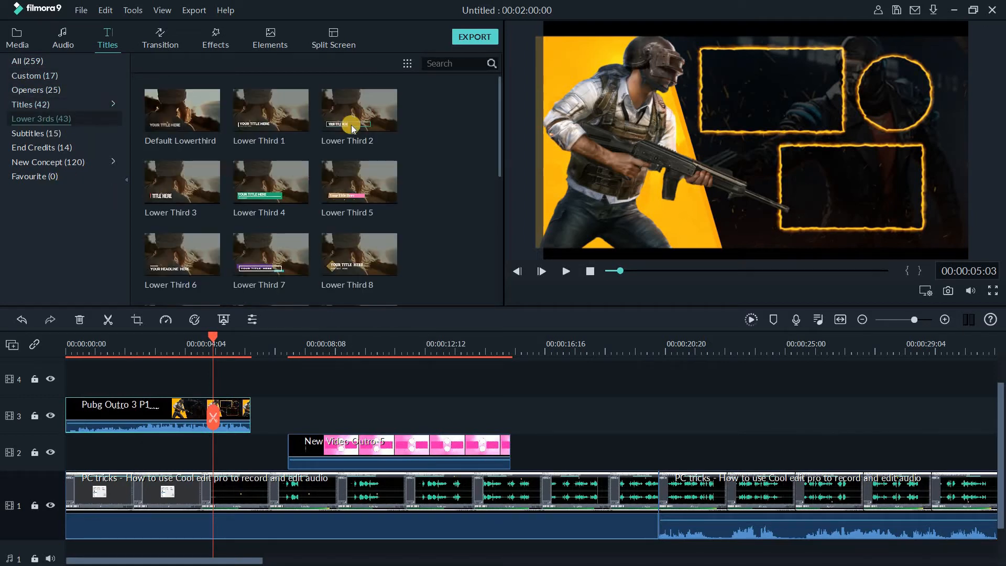
pyautogui.click(33, 83)
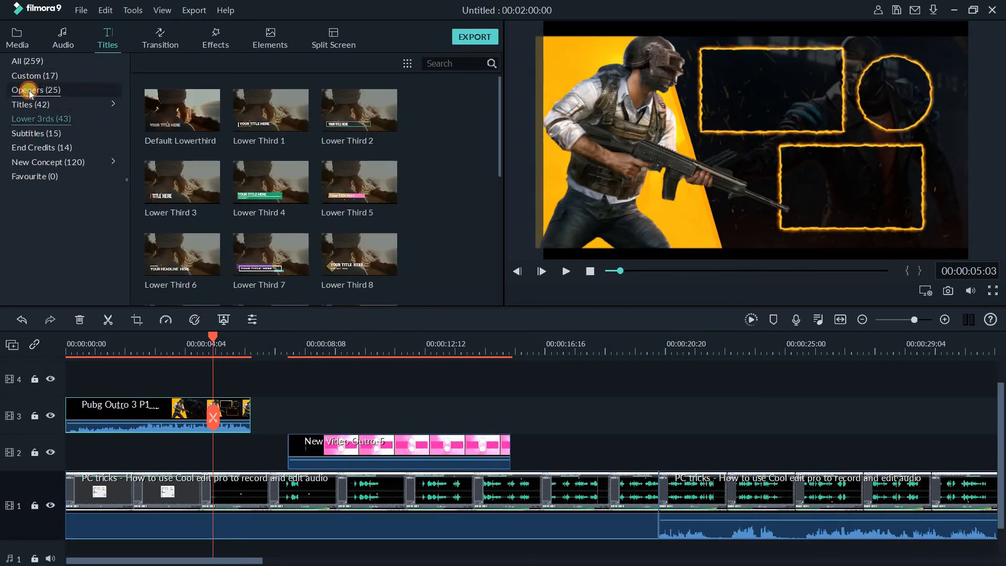
pyautogui.click(29, 90)
# Step: Move Pubg Outro 3 P1 later on video track 3 so that it overlaps New Video Outro-5
pyautogui.click(249, 406)
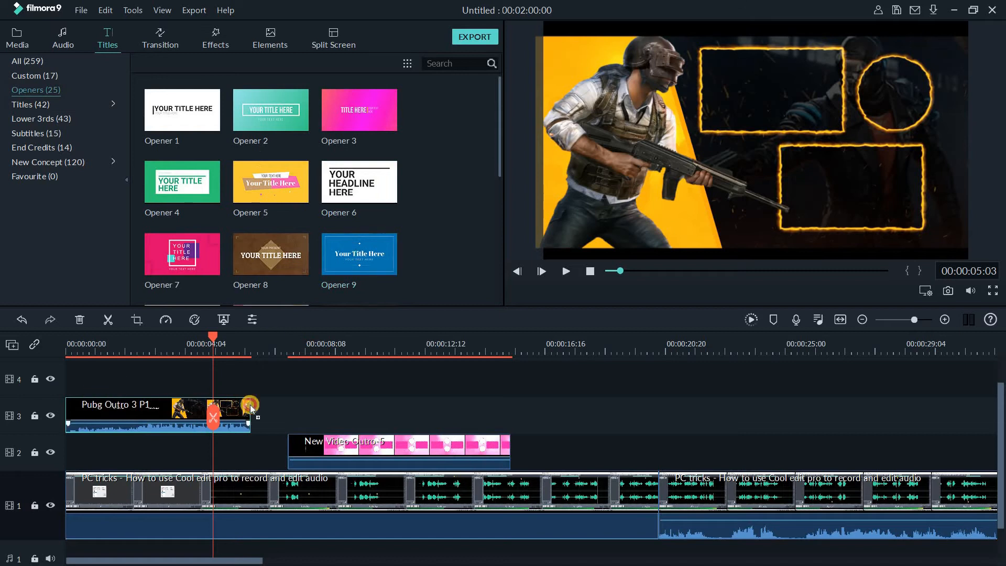
pyautogui.moveTo(250, 407); pyautogui.dragTo(456, 407)
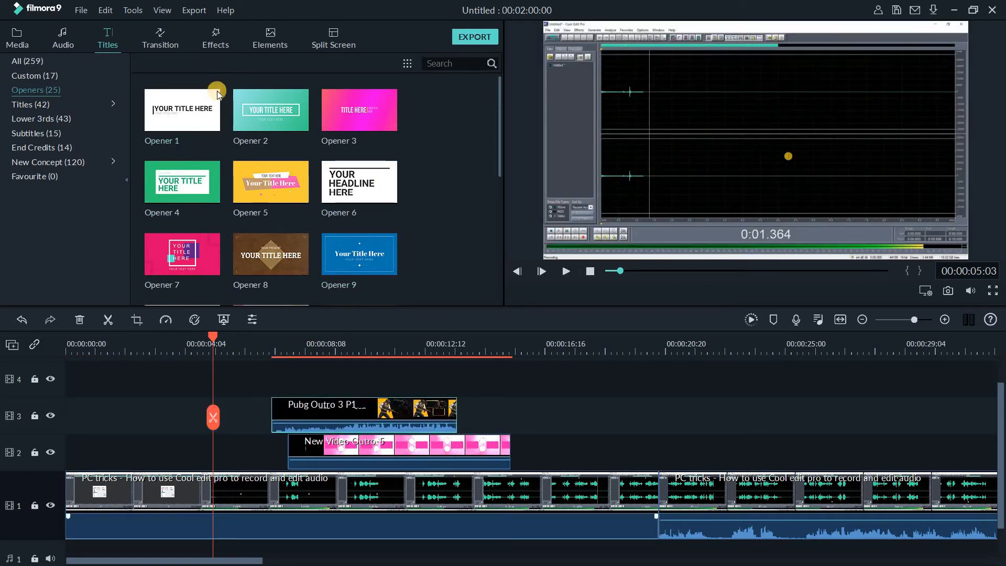
# Step: Insert the Opener 9 title at the very start of video track 1, ahead of the PC tricks clip
pyautogui.click(27, 108)
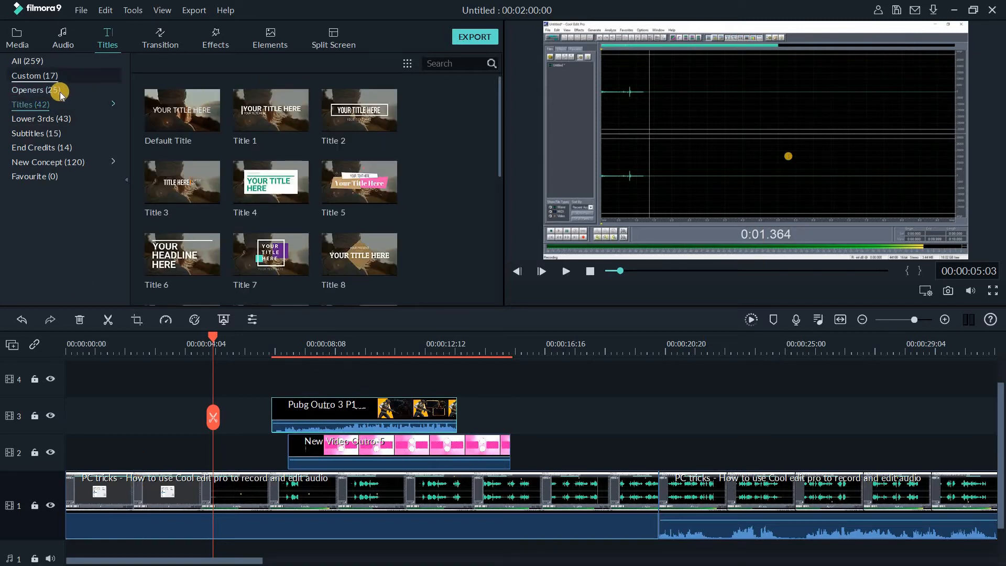
pyautogui.click(41, 75)
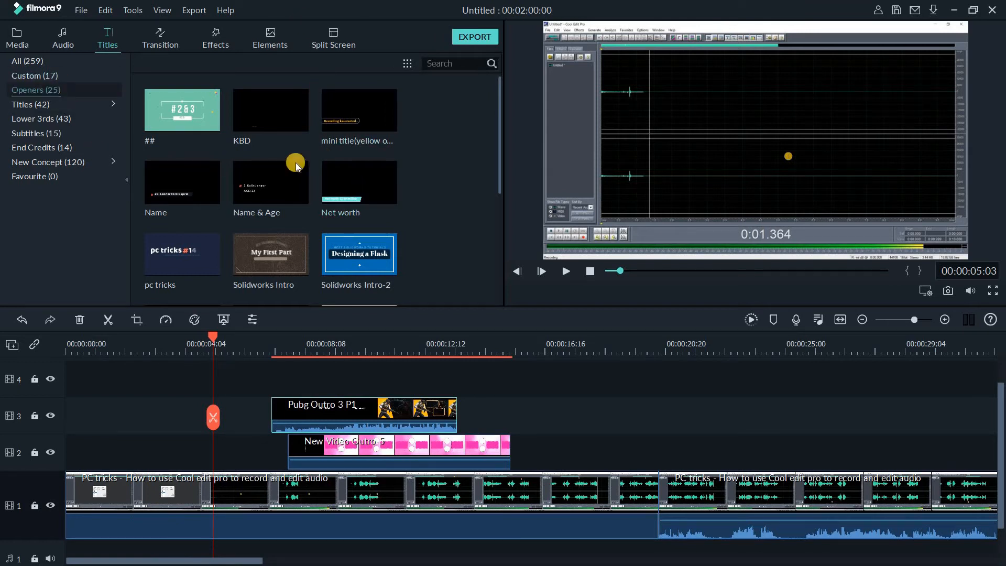
pyautogui.click(42, 90)
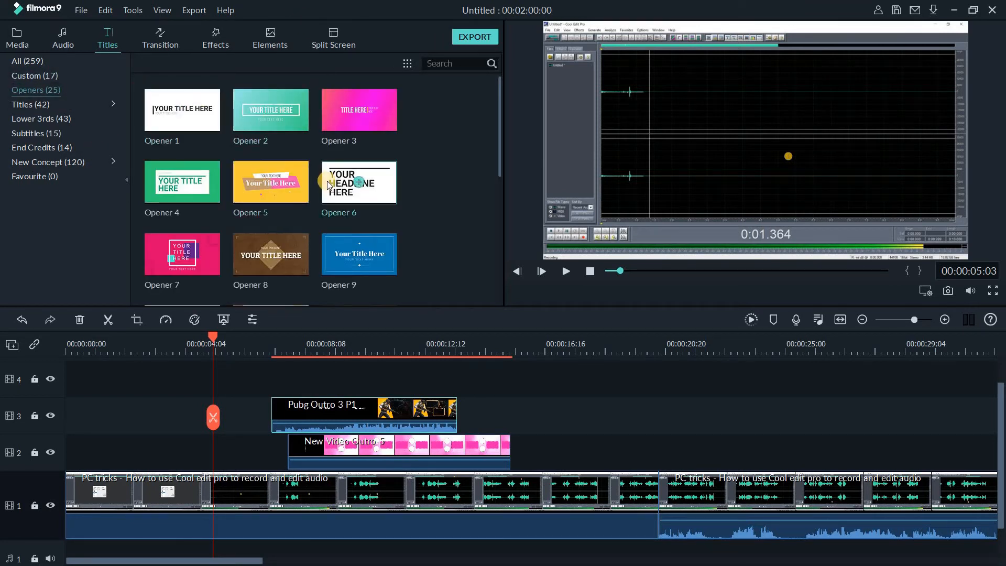
pyautogui.scroll(-3, 327, 183)
pyautogui.scroll(3, 327, 183)
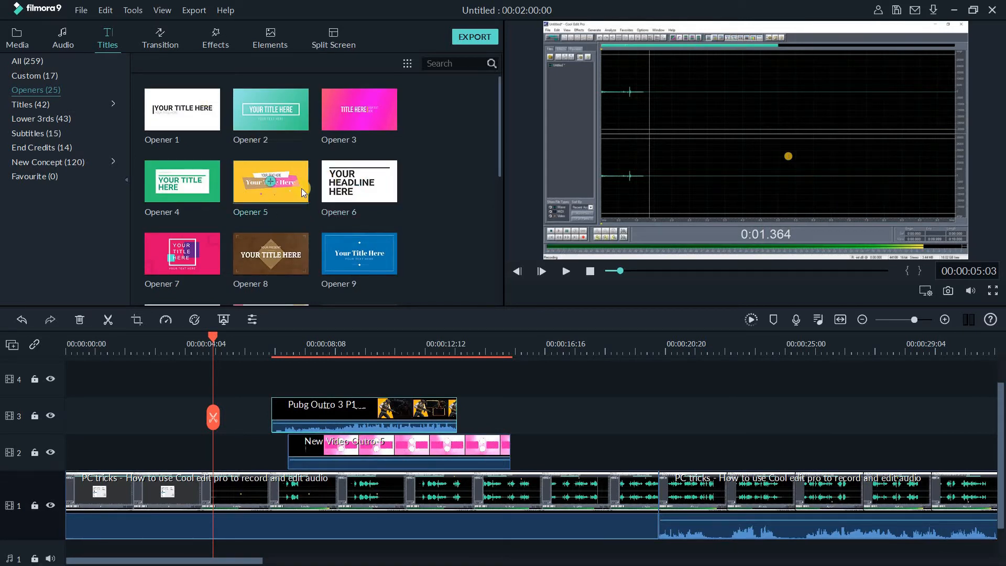
pyautogui.scroll(-6, 301, 190)
pyautogui.scroll(6, 301, 188)
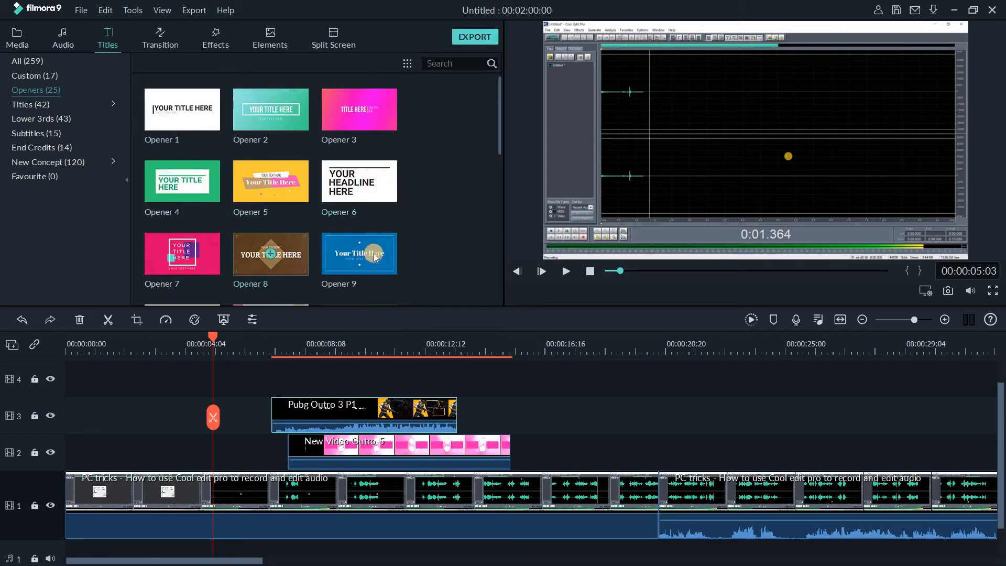
pyautogui.moveTo(377, 250); pyautogui.dragTo(55, 508)
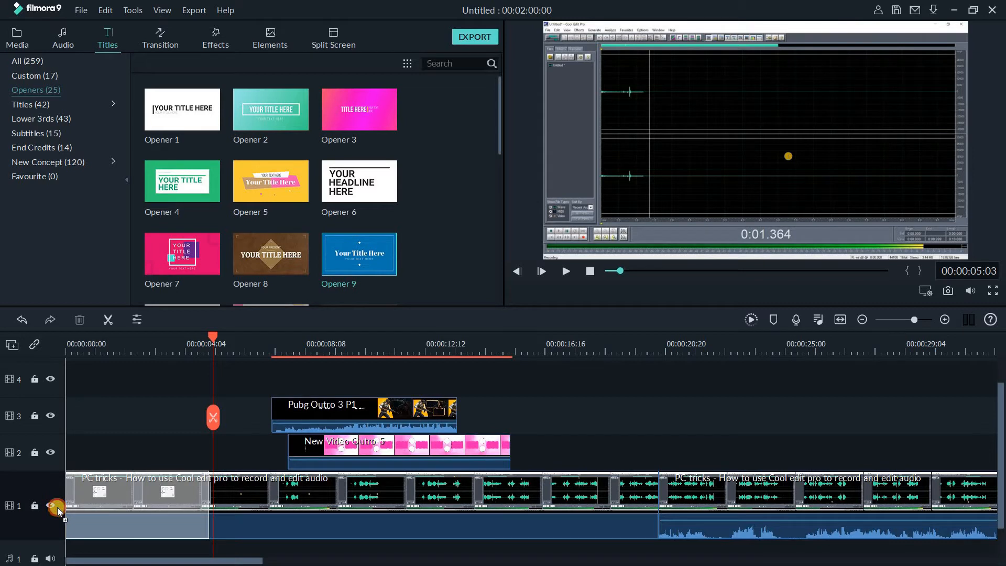
pyautogui.moveTo(58, 507); pyautogui.dragTo(146, 501)
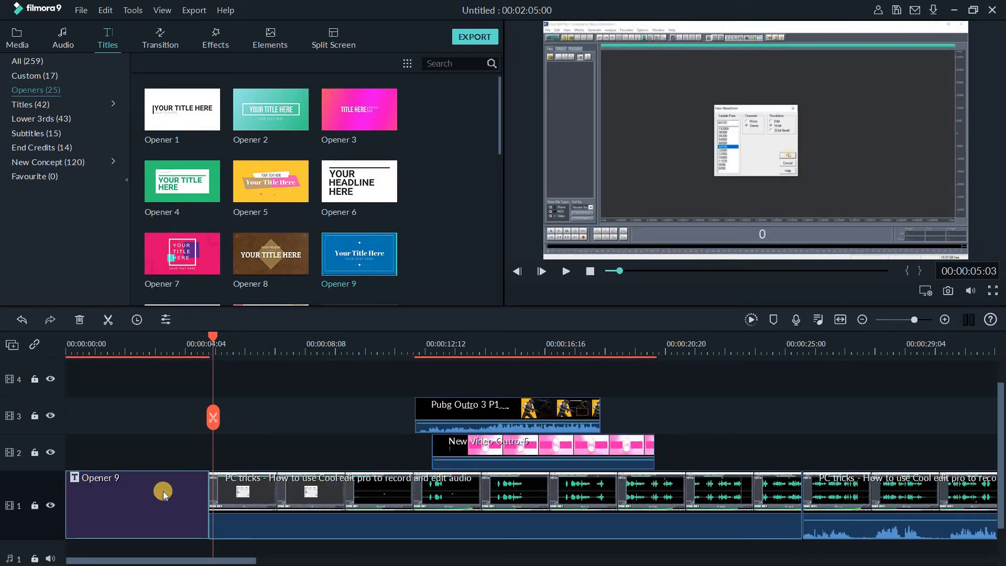
# Step: Change the main title text of Opener 9 on video track 1 to "Filmora Tutorial"
pyautogui.scroll(-1, 164, 437)
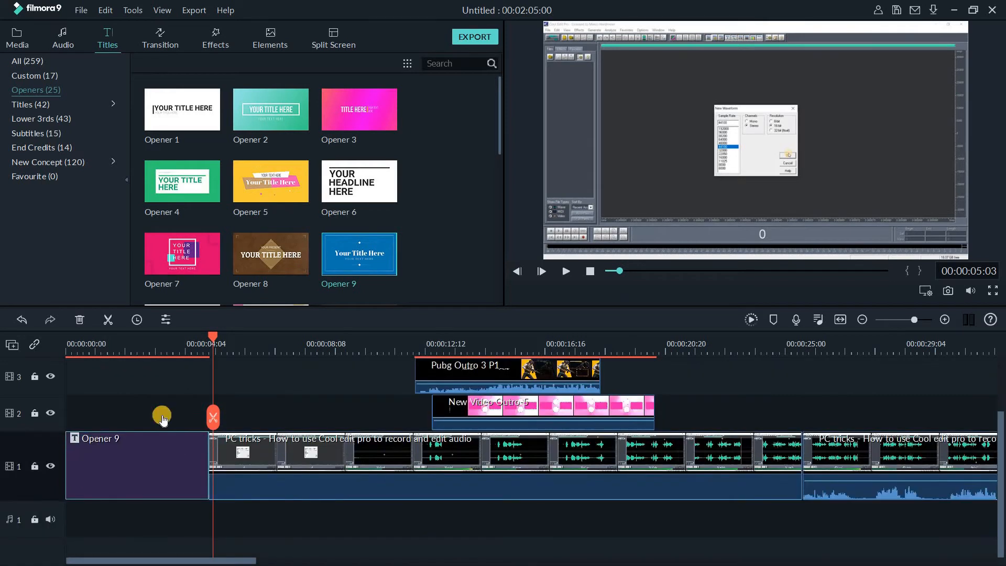
pyautogui.click(133, 346)
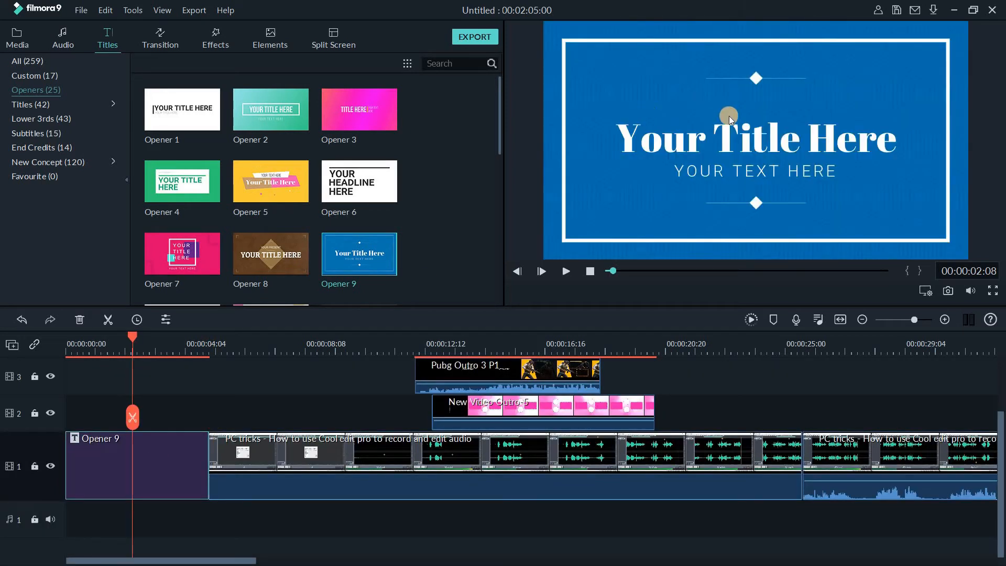
pyautogui.doubleClick(164, 463)
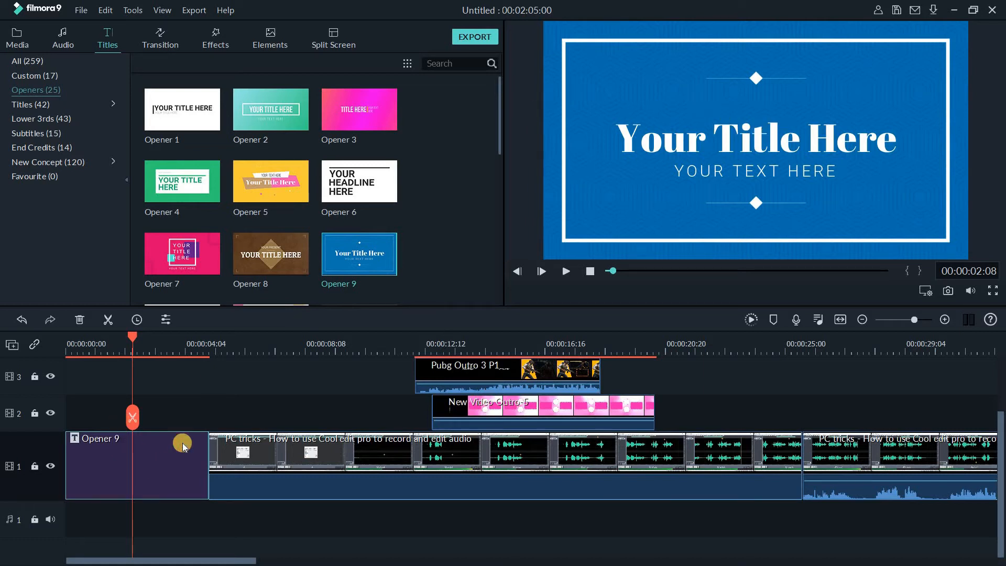
pyautogui.click(791, 142)
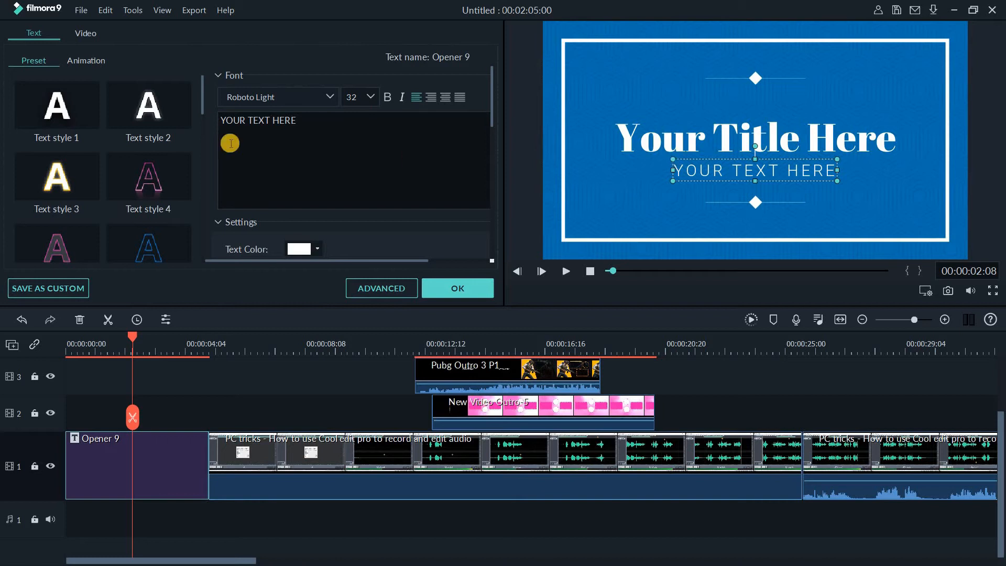
pyautogui.hotkey('ctrl', 'a')
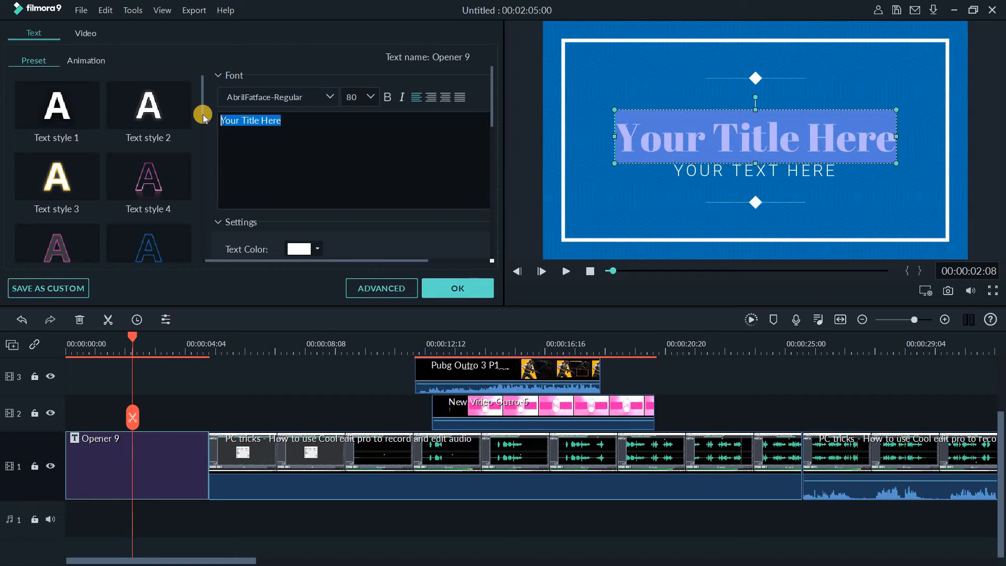
pyautogui.write('Fim')
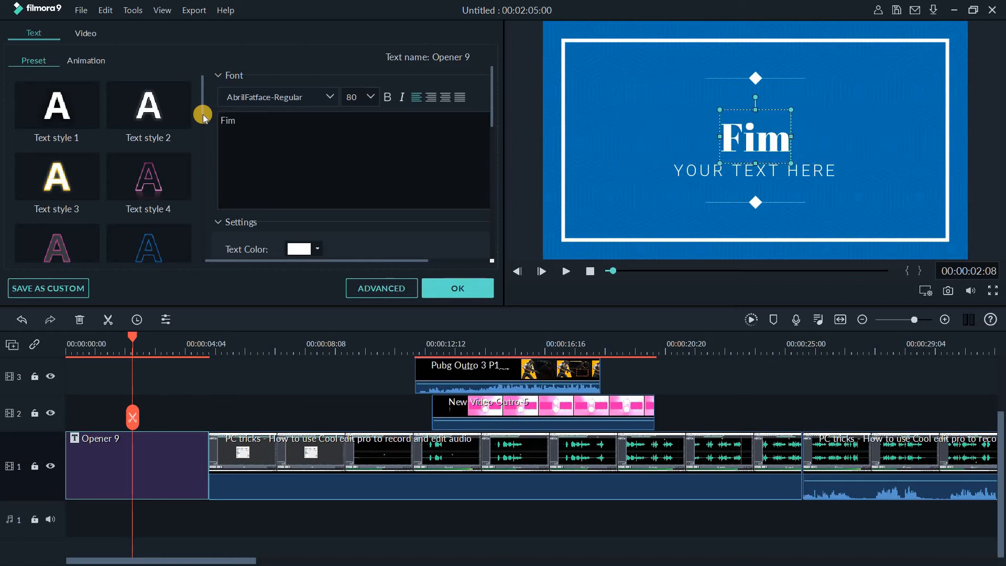
pyautogui.press('BackSpace')
pyautogui.write('lmora T')
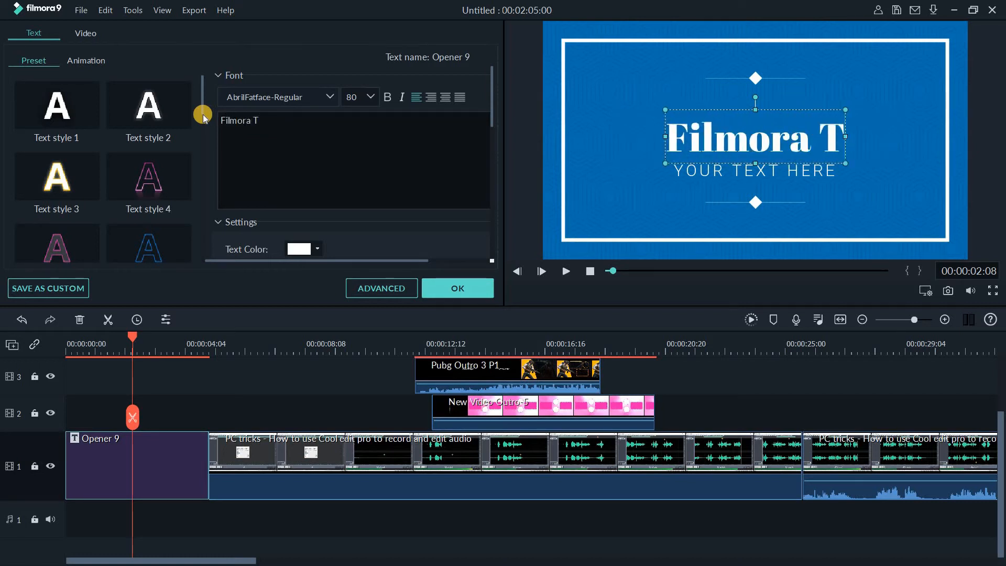
pyautogui.write('utoria')
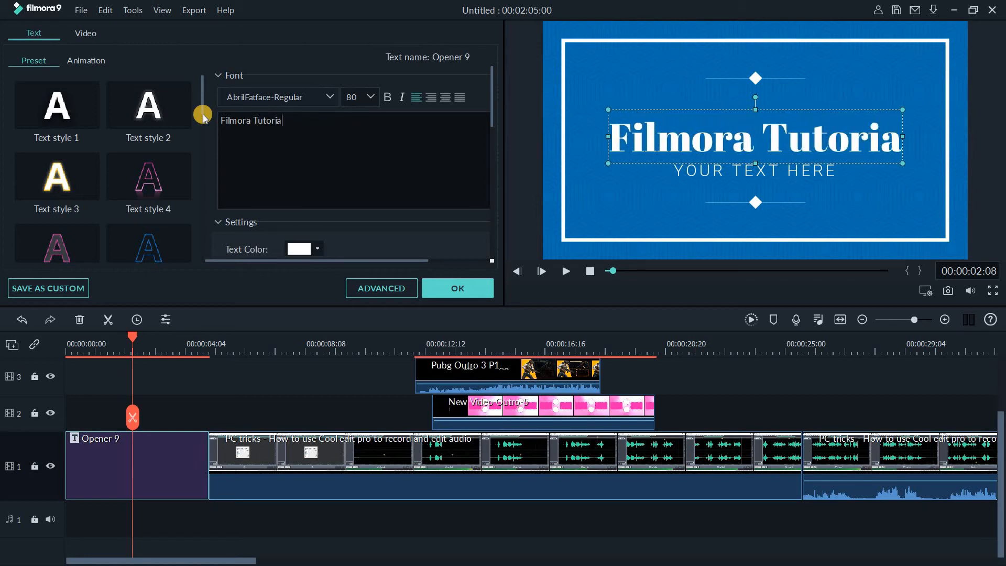
pyautogui.write('l')
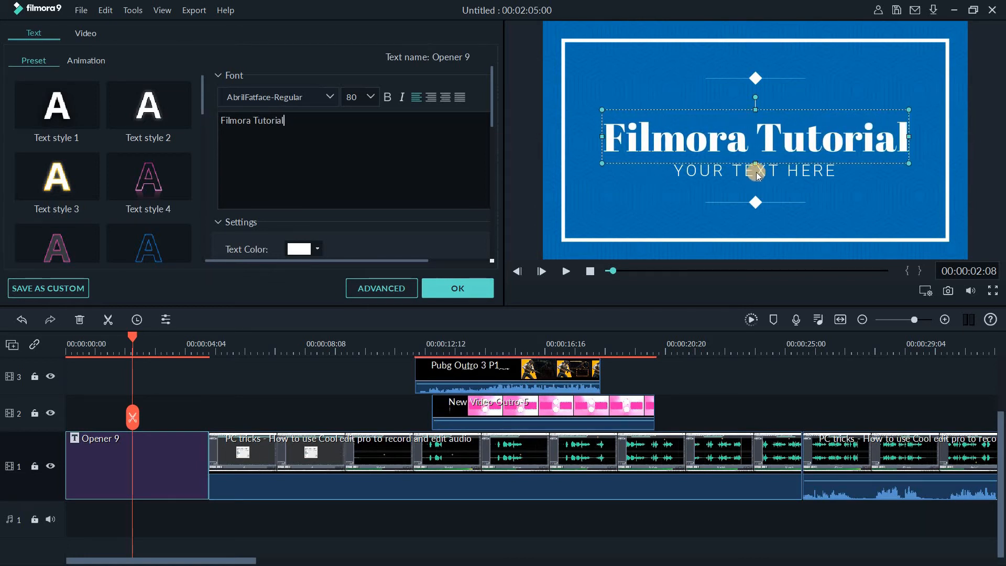
# Step: Replace the subtitle text beneath "Filmora Tutorial" with "Lesson-1"
pyautogui.click(756, 173)
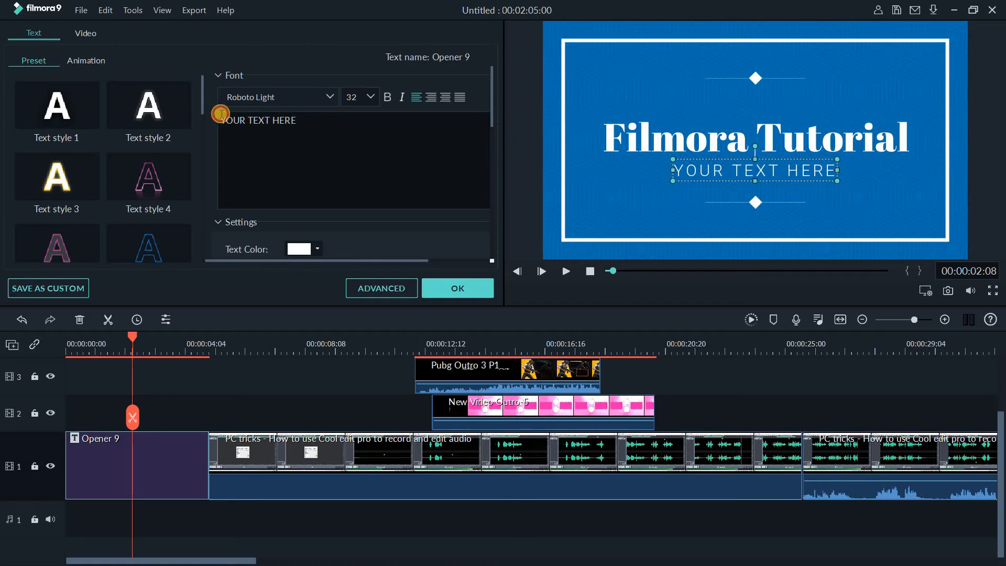
pyautogui.moveTo(298, 120); pyautogui.dragTo(211, 115)
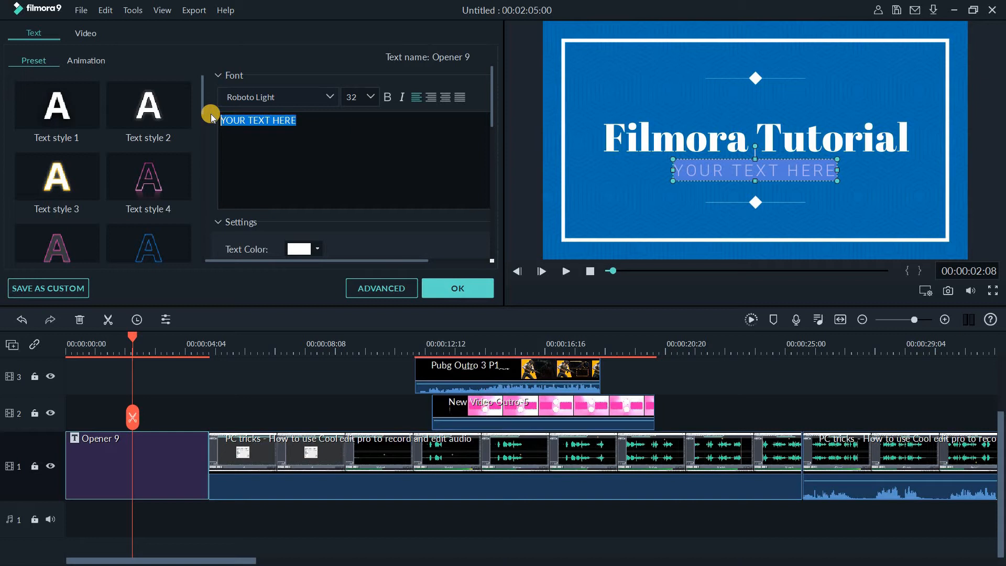
pyautogui.write('Lesson')
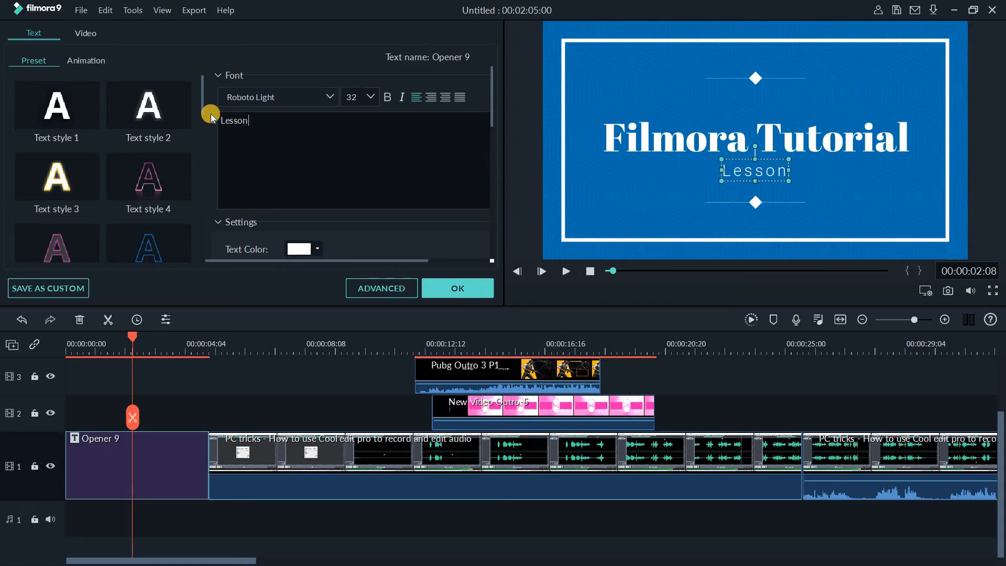
pyautogui.write('-1')
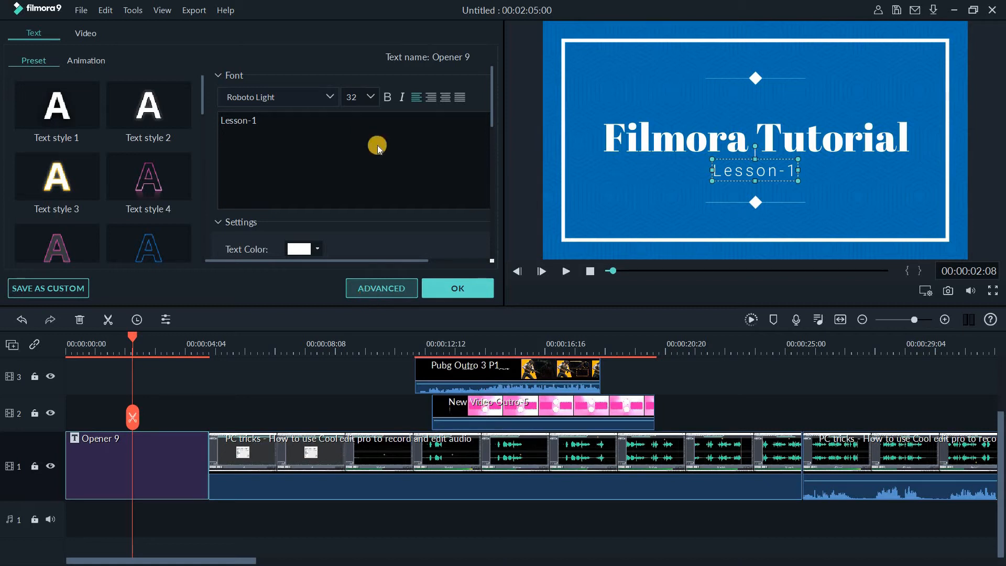
# Step: Add an orange box shape to the opener in the advanced text editor and set its text to "How to video edit"
pyautogui.click(382, 288)
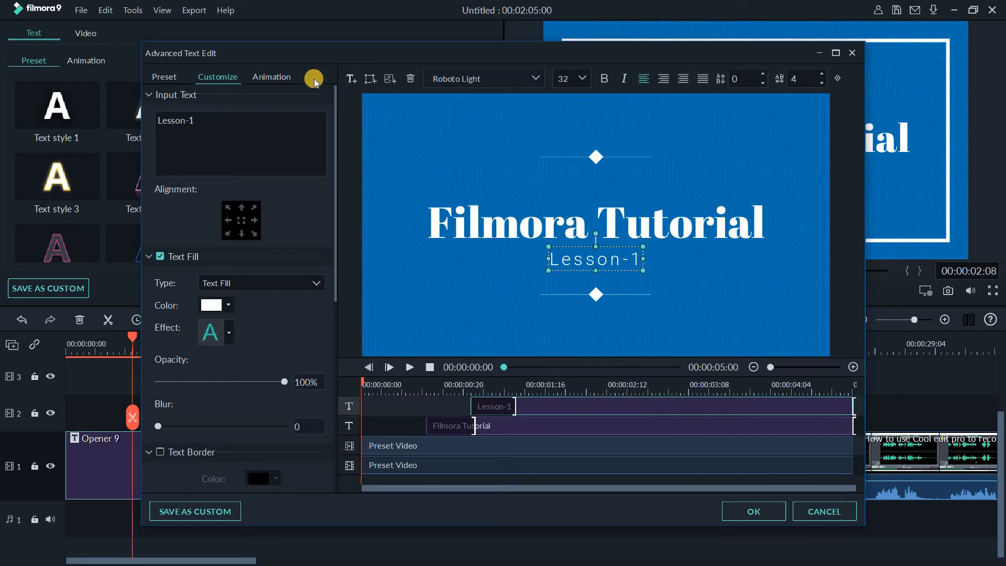
pyautogui.click(368, 79)
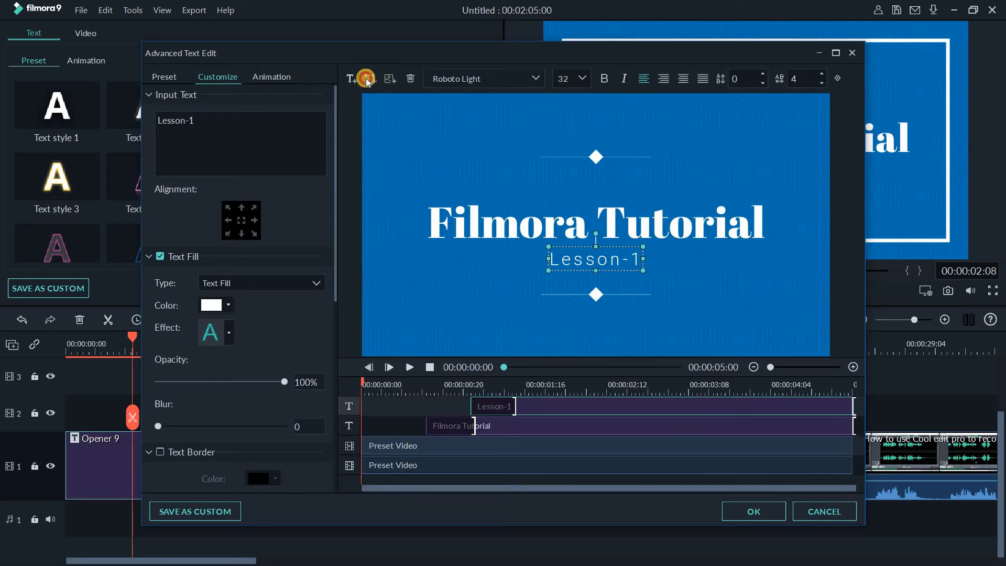
pyautogui.click(460, 167)
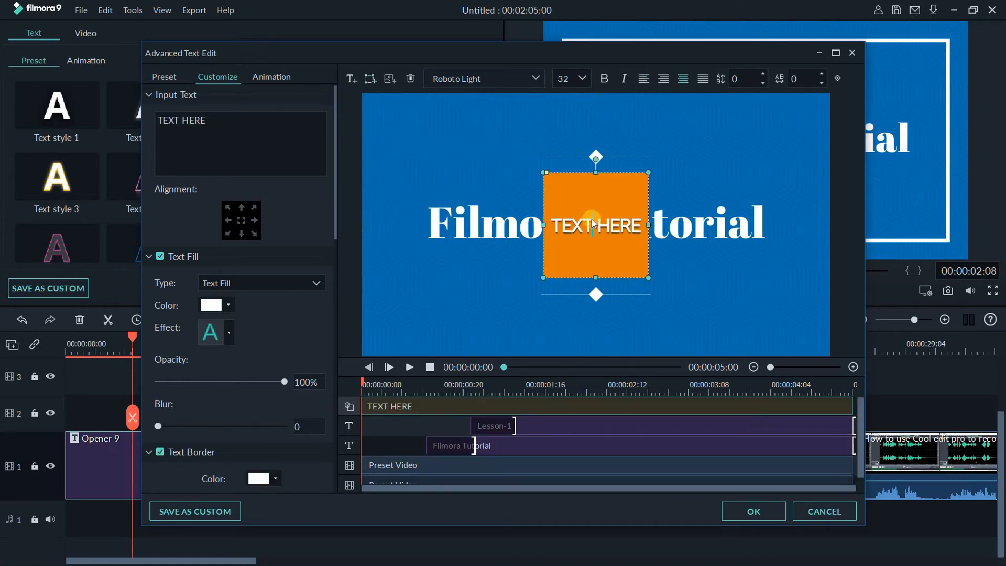
pyautogui.press('BackSpace')
pyautogui.press('BackSpace')
pyautogui.press('BackSpace')
pyautogui.press('BackSpace')
pyautogui.press('BackSpace')
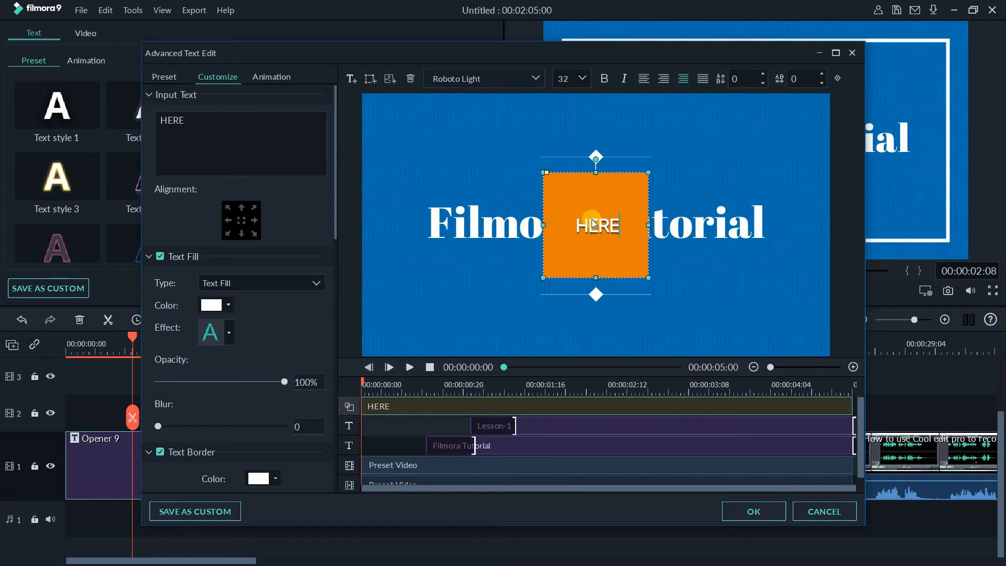
pyautogui.press('BackSpace')
pyautogui.press('BackSpace')
pyautogui.press('BackSpace')
pyautogui.press('BackSpace')
pyautogui.write('How')
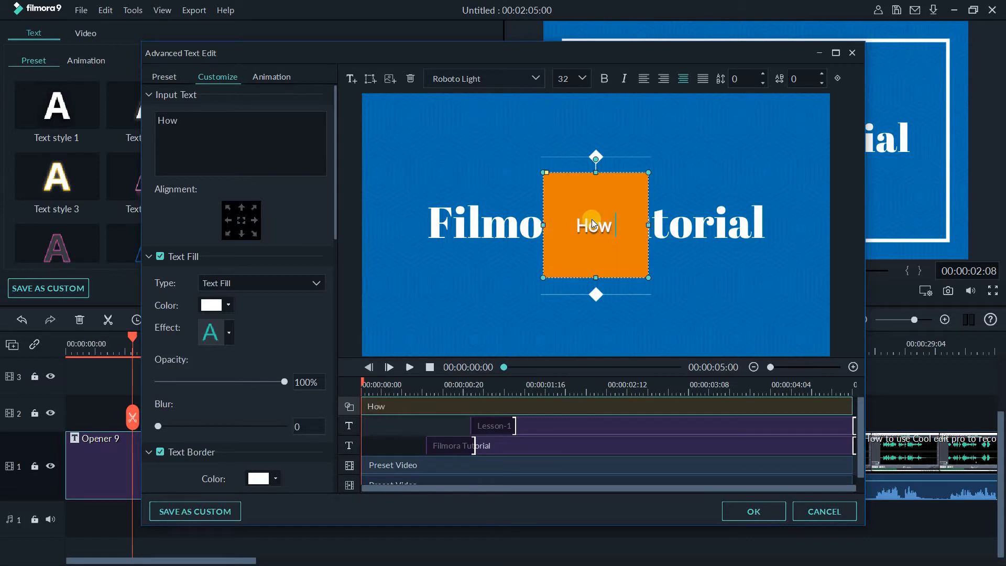
pyautogui.write(' to video ed')
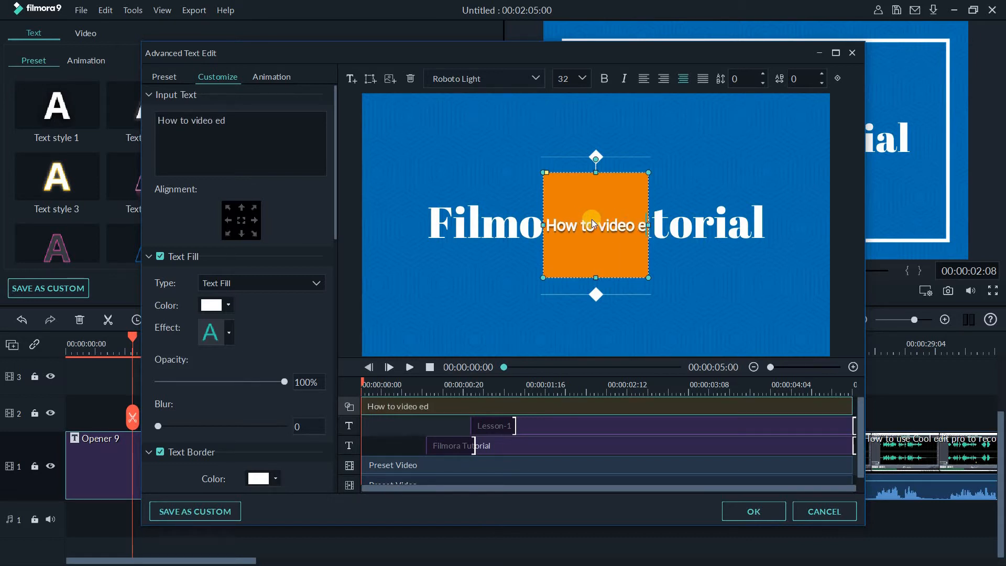
pyautogui.write('it')
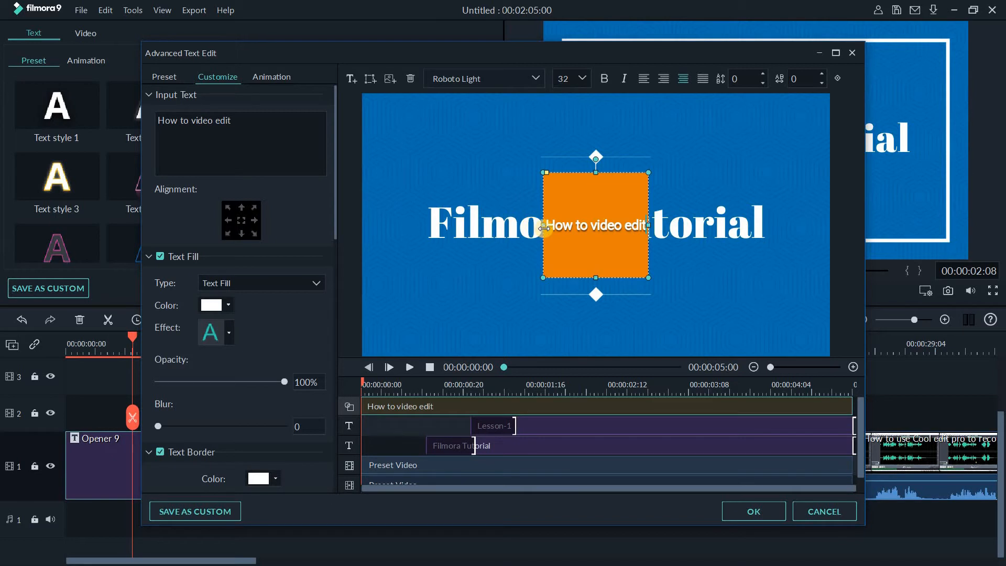
# Step: Reshape the orange "How to video edit" box into a wide, flat banner and place it just above "Filmora Tutorial"
pyautogui.moveTo(543, 226); pyautogui.dragTo(408, 225)
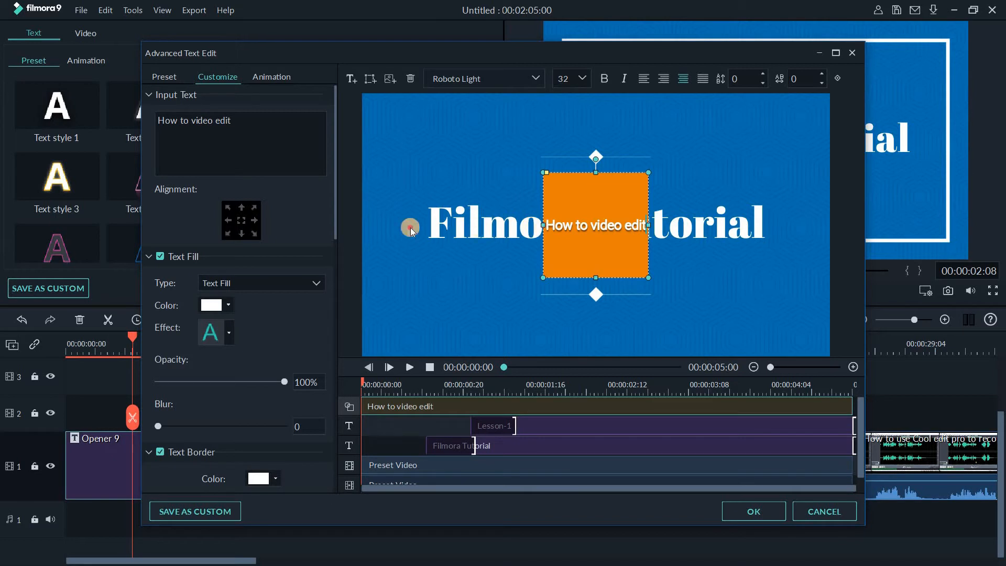
pyautogui.moveTo(579, 153); pyautogui.dragTo(626, 84)
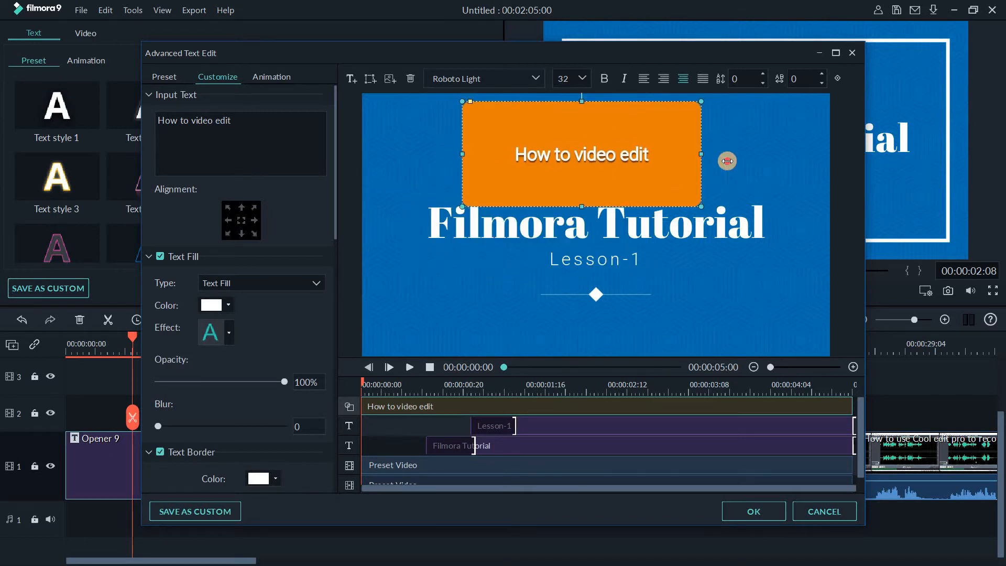
pyautogui.moveTo(727, 161); pyautogui.dragTo(775, 166)
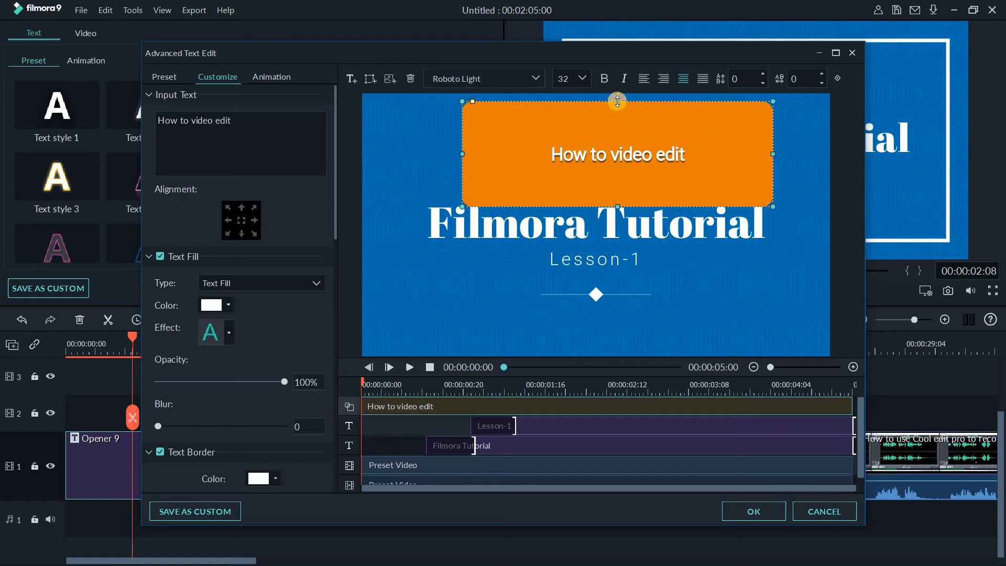
pyautogui.moveTo(617, 101); pyautogui.dragTo(615, 146)
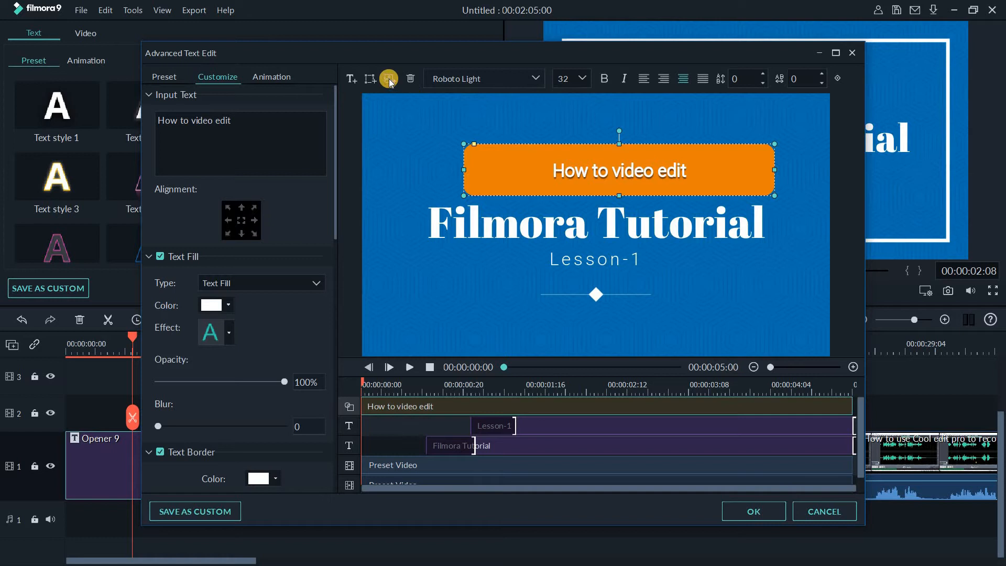
# Step: Insert marvel-movies.jpg from the Downloads folder, shrink it and place it in the lower-right corner of the title frame
pyautogui.click(389, 79)
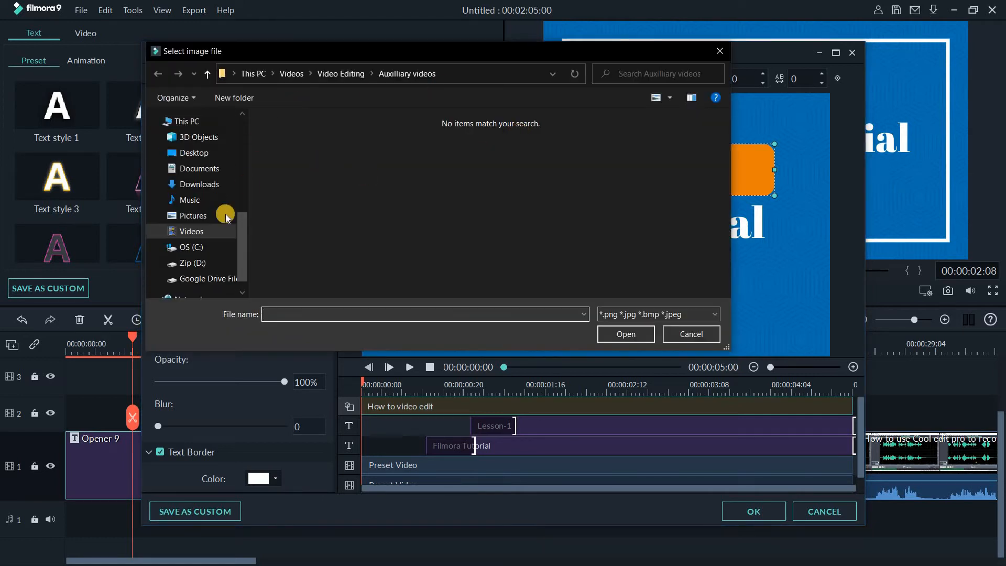
pyautogui.click(199, 184)
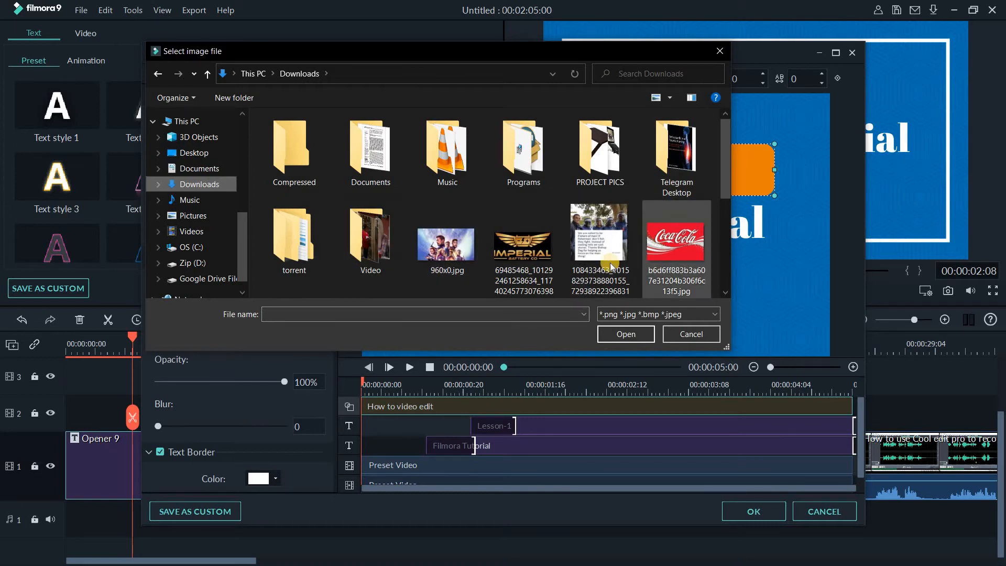
pyautogui.scroll(-2, 650, 246)
pyautogui.doubleClick(618, 252)
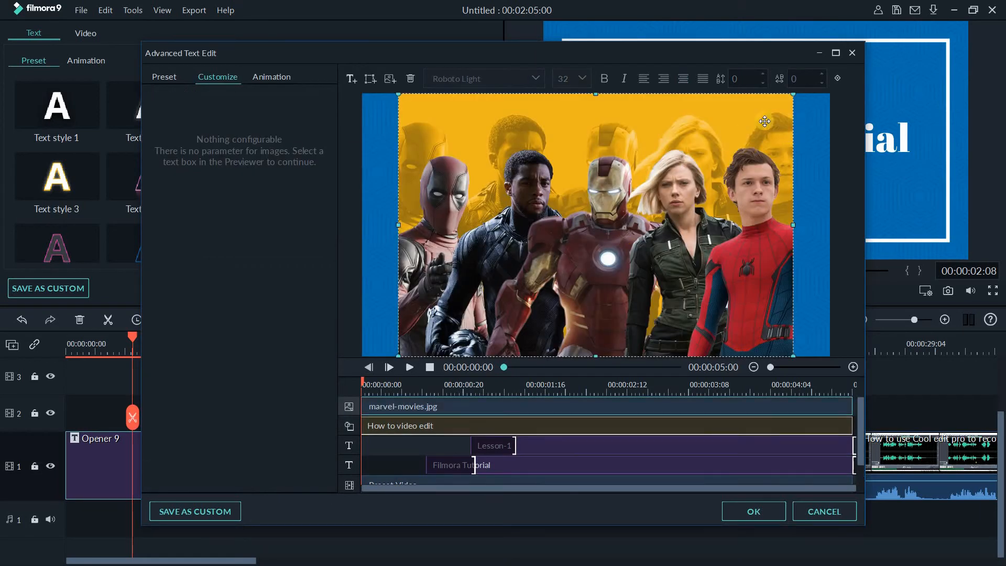
pyautogui.moveTo(572, 262); pyautogui.dragTo(549, 279)
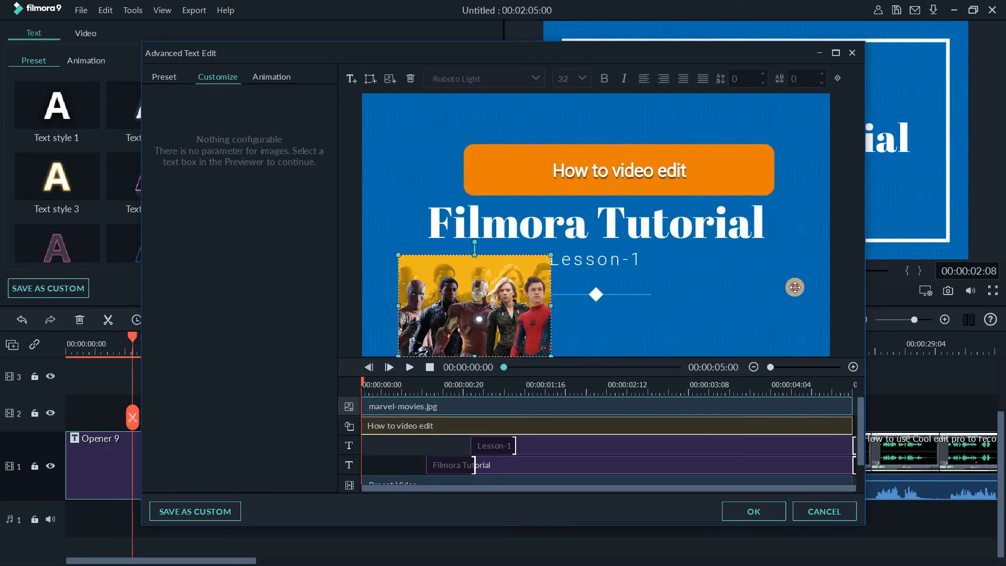
pyautogui.moveTo(789, 292); pyautogui.dragTo(788, 291)
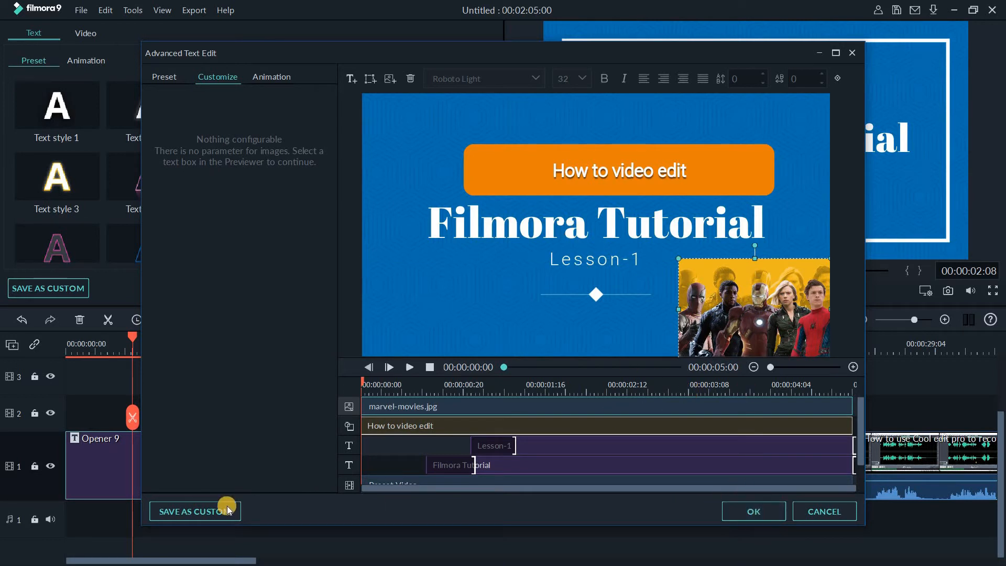
# Step: Save the customised opener as a custom title preset named "filmora tut"
pyautogui.click(209, 512)
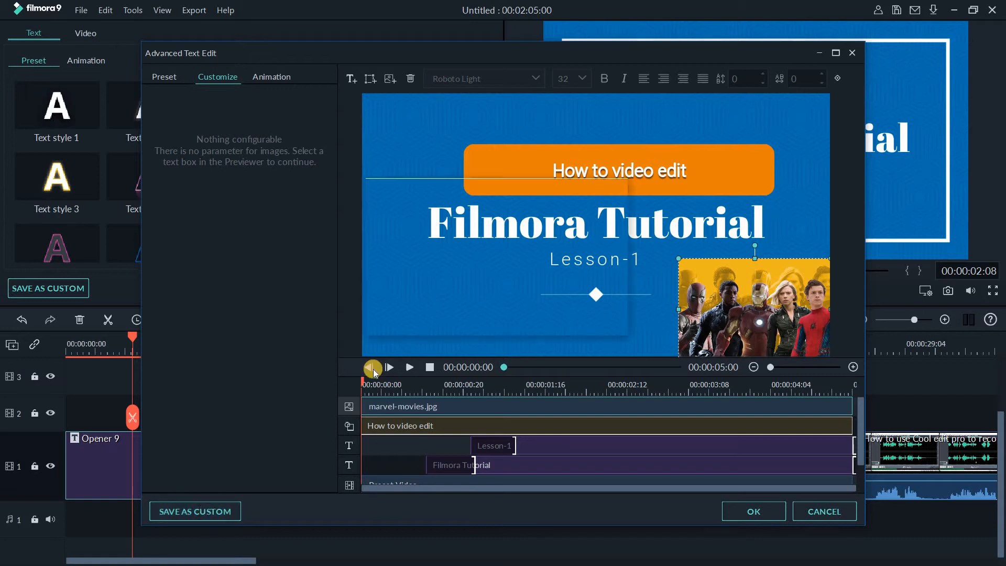
pyautogui.moveTo(449, 297); pyautogui.dragTo(352, 302)
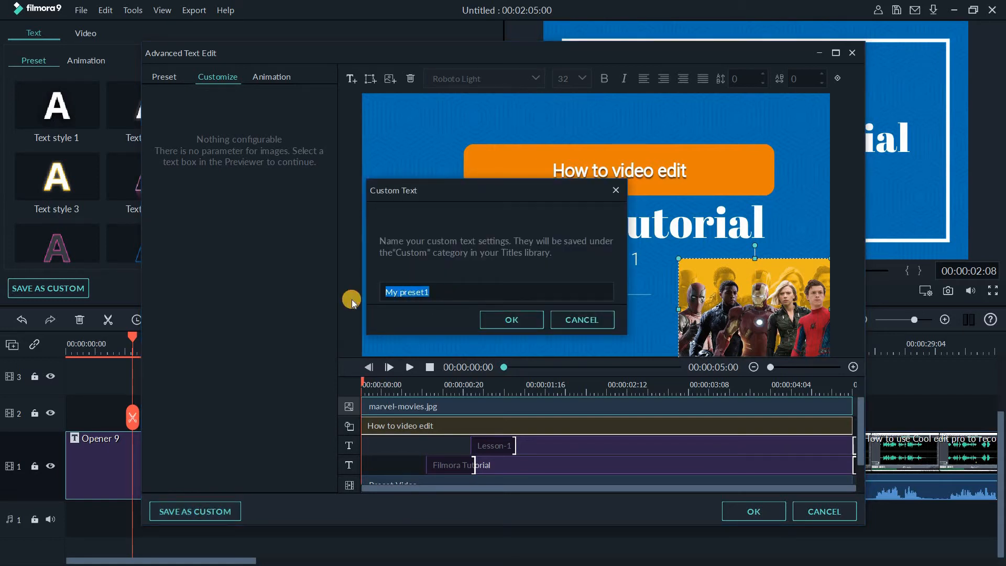
pyautogui.write('filmora tut')
pyautogui.click(486, 323)
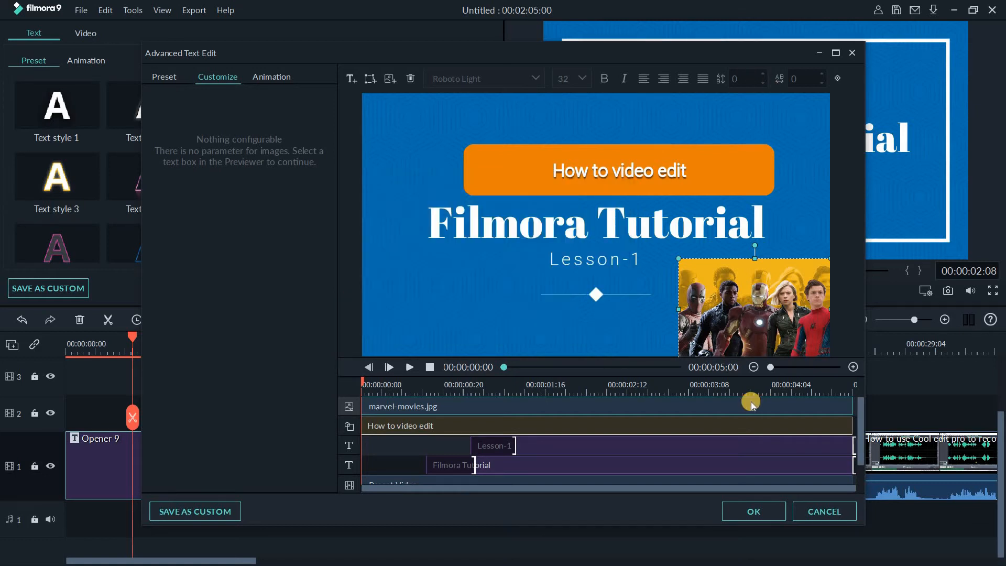
# Step: Apply the advanced edits to Opener 9 and play the opener in the project preview
pyautogui.click(748, 512)
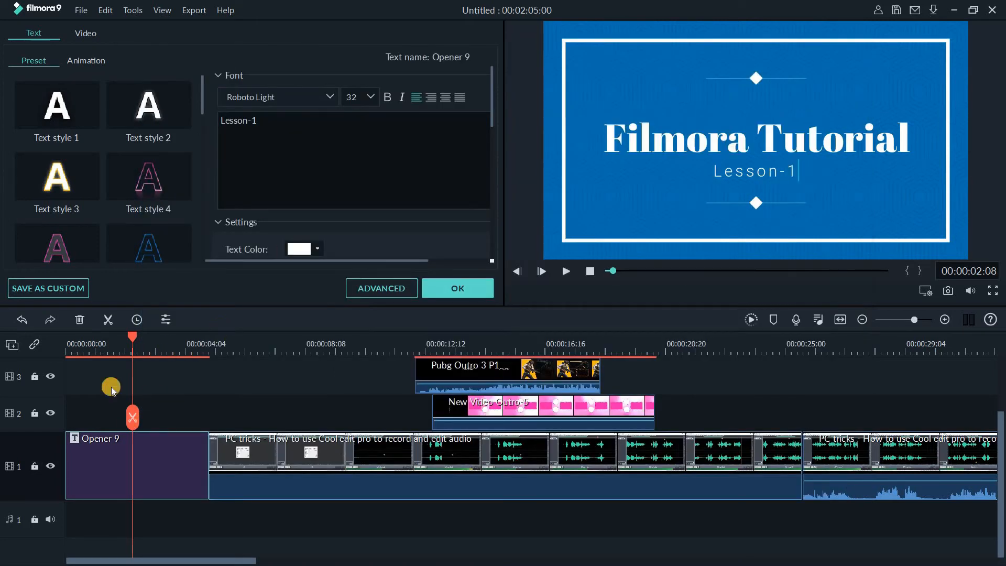
pyautogui.click(97, 343)
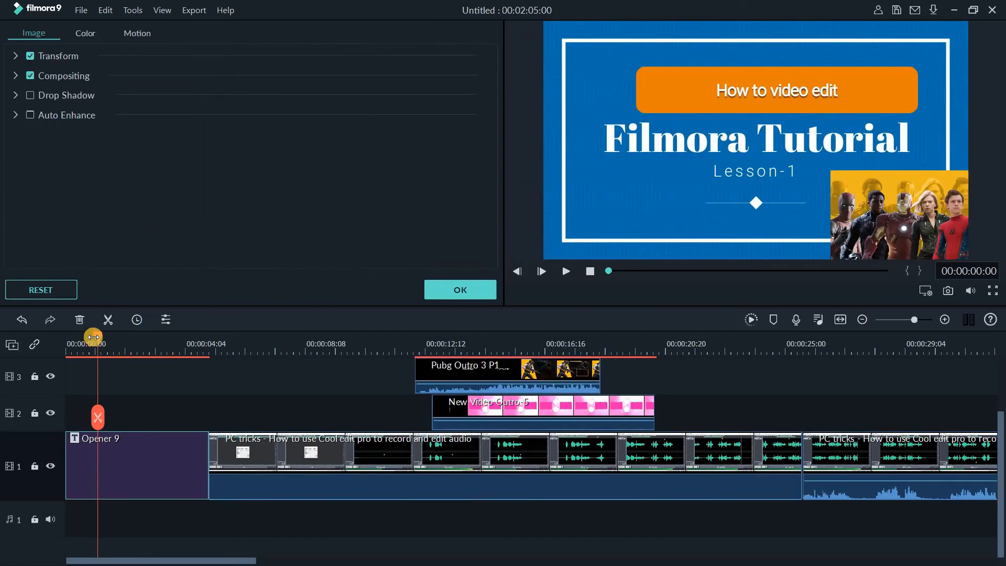
pyautogui.click(460, 290)
pyautogui.press('space')
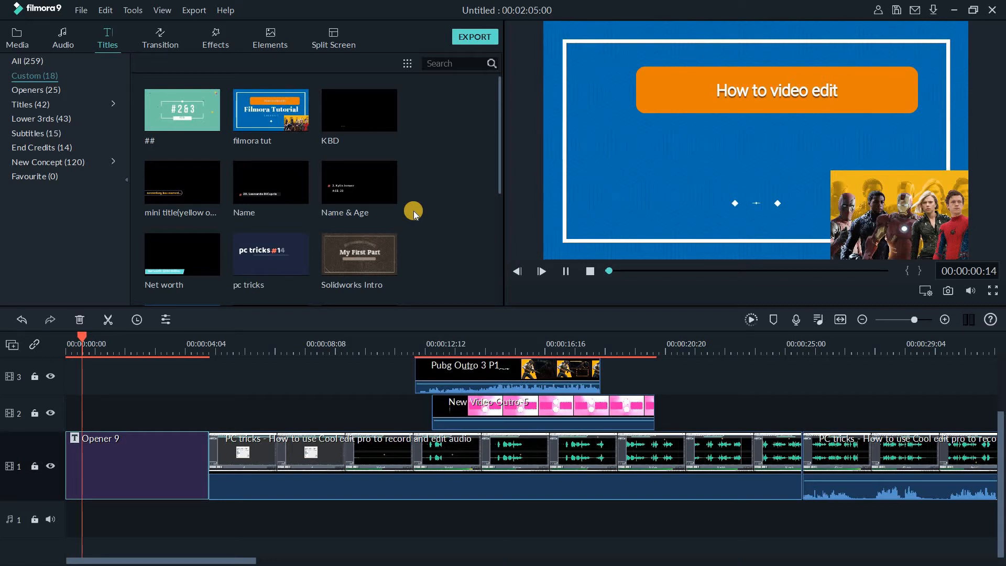
# Step: Delete Opener 9 from the start of video track 1 and put the custom title "filmora tut" in its place, found by searching "fil"
pyautogui.press('space')
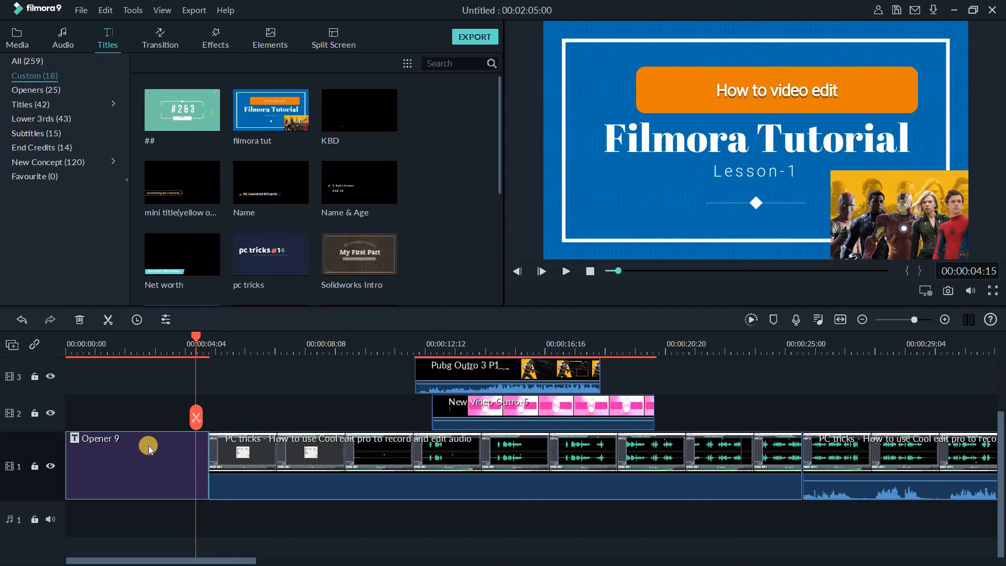
pyautogui.press('Delete')
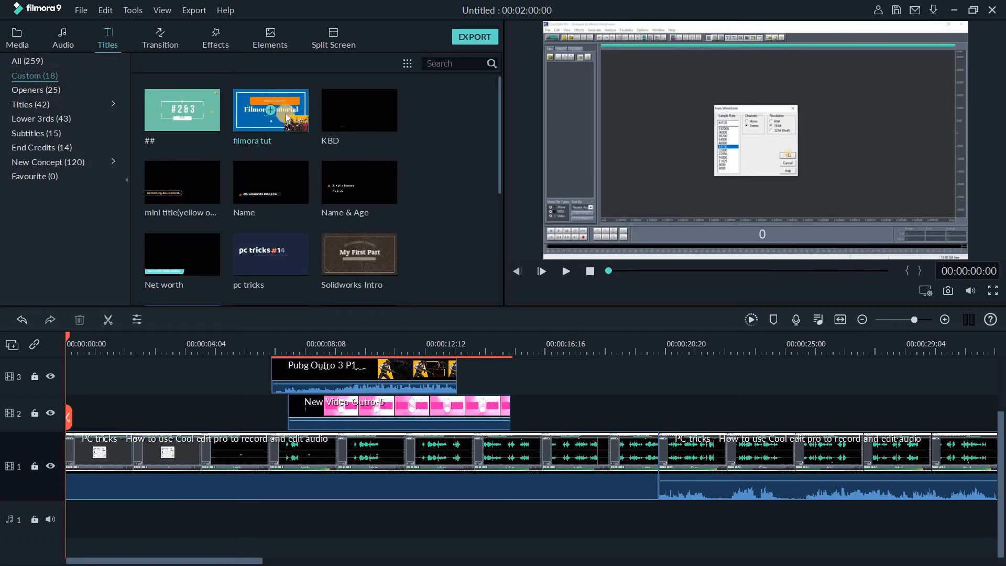
pyautogui.click(444, 67)
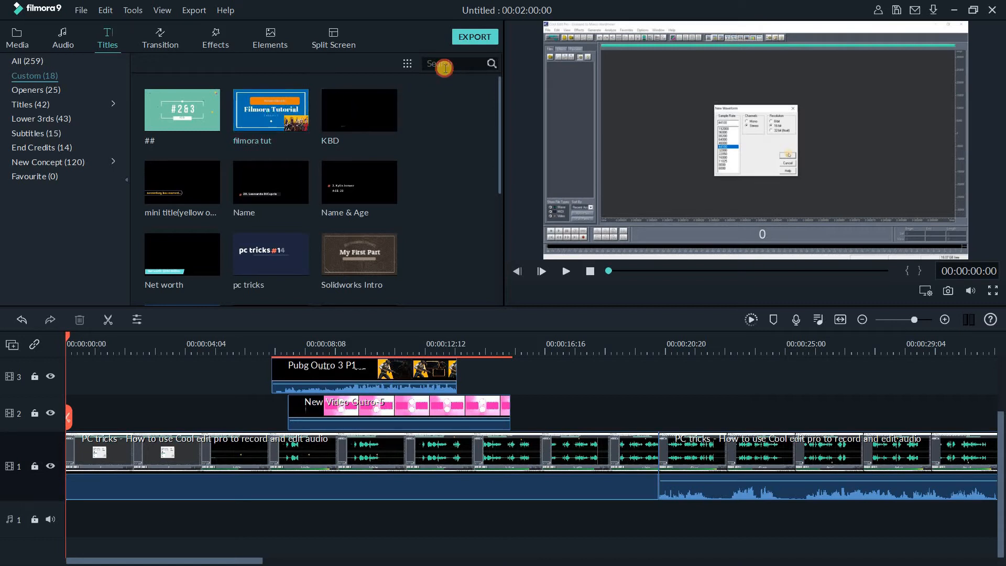
pyautogui.write('fil')
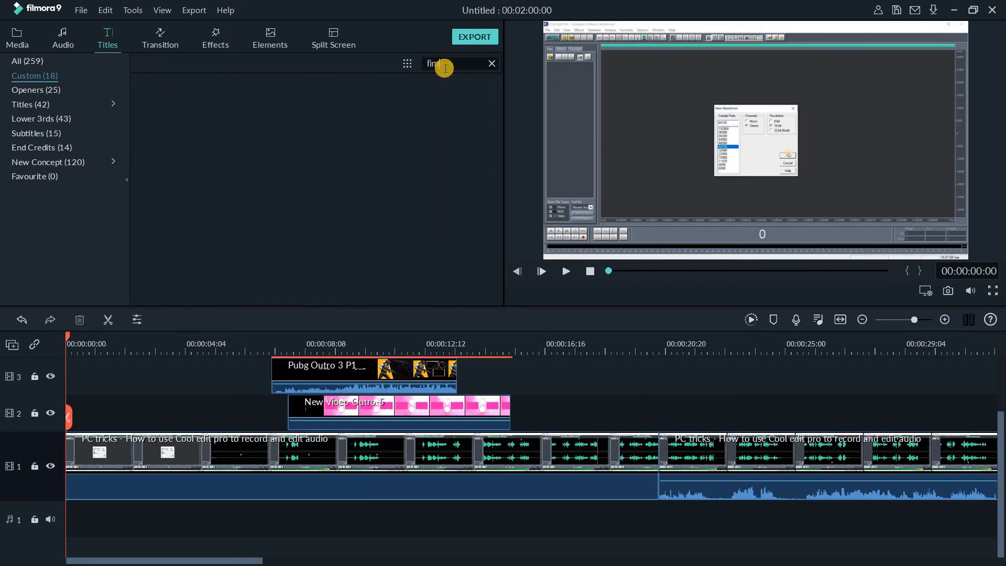
pyautogui.moveTo(186, 104); pyautogui.dragTo(42, 454)
# Step: Play the "filmora tut" title from the start of the timeline and pause the preview
pyautogui.click(95, 345)
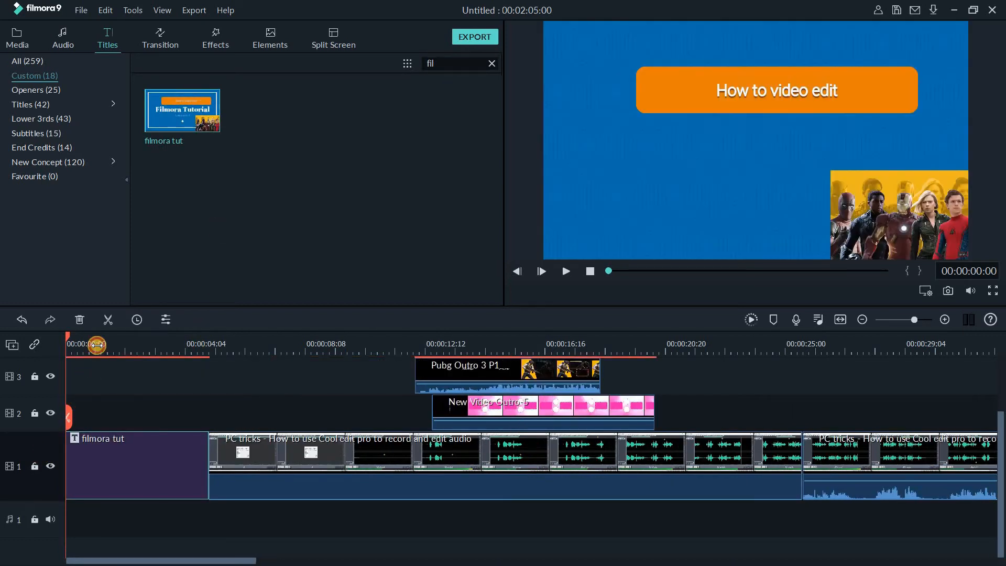
pyautogui.press('space')
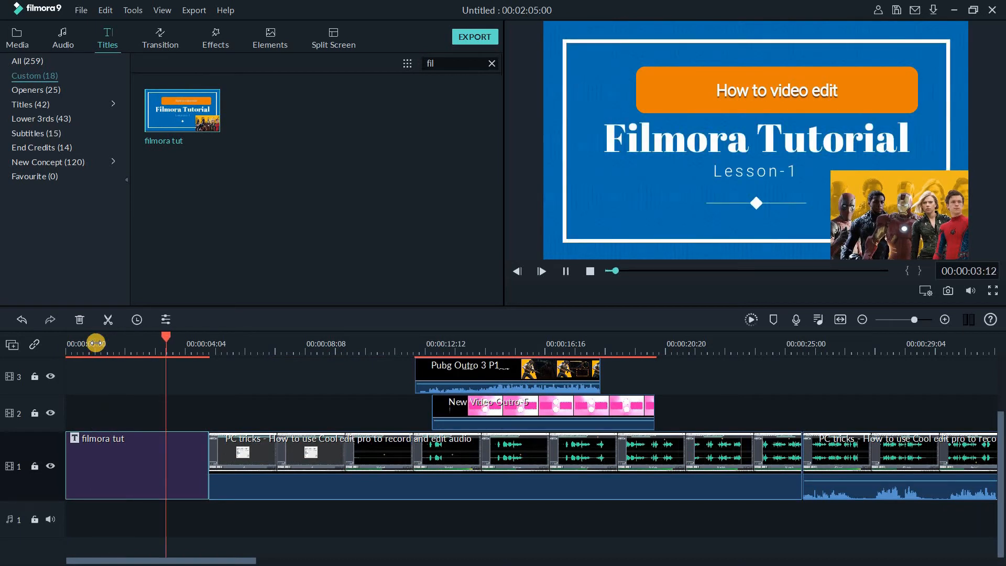
pyautogui.press('space')
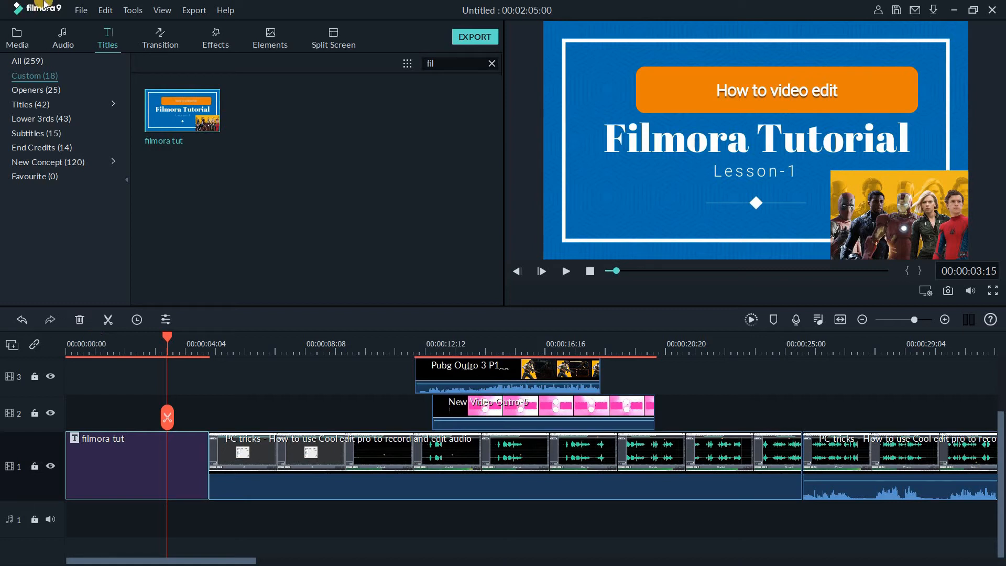
# Step: Move Pubg Outro 3 P1 on track 3 to start right after the title, and New Video Outro-5 on track 2 to start slightly later
pyautogui.click(19, 38)
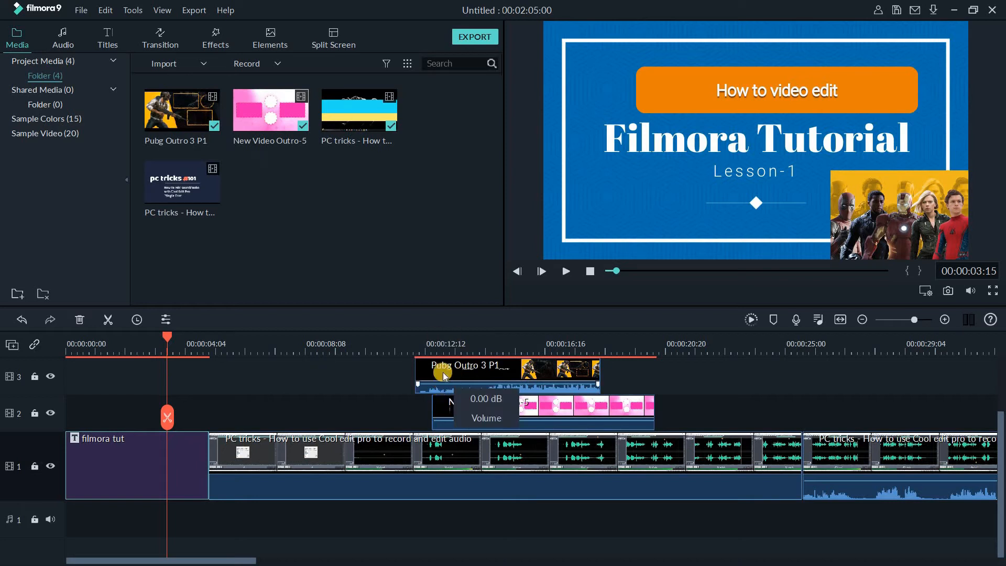
pyautogui.moveTo(444, 376); pyautogui.dragTo(462, 425)
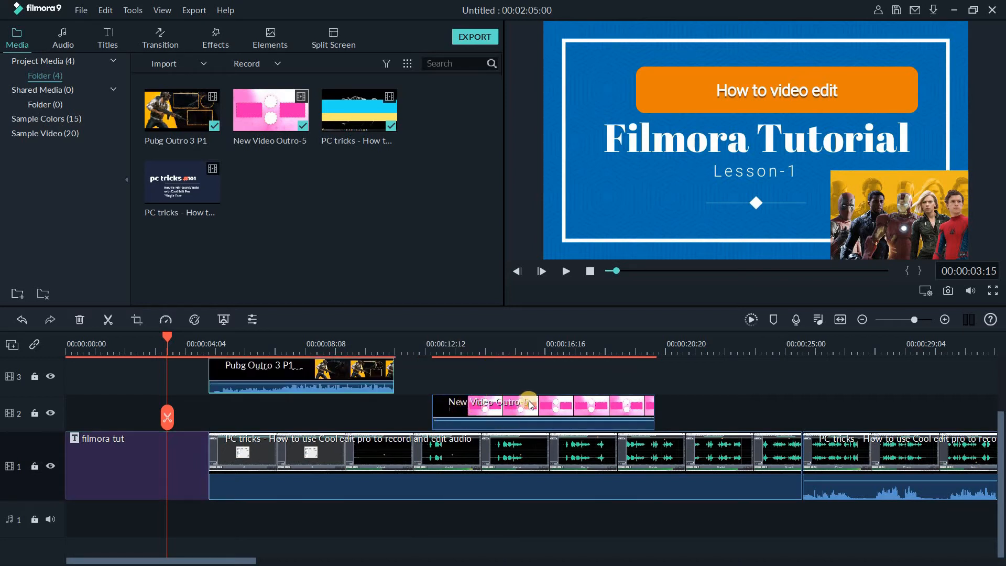
pyautogui.moveTo(530, 404); pyautogui.dragTo(358, 421)
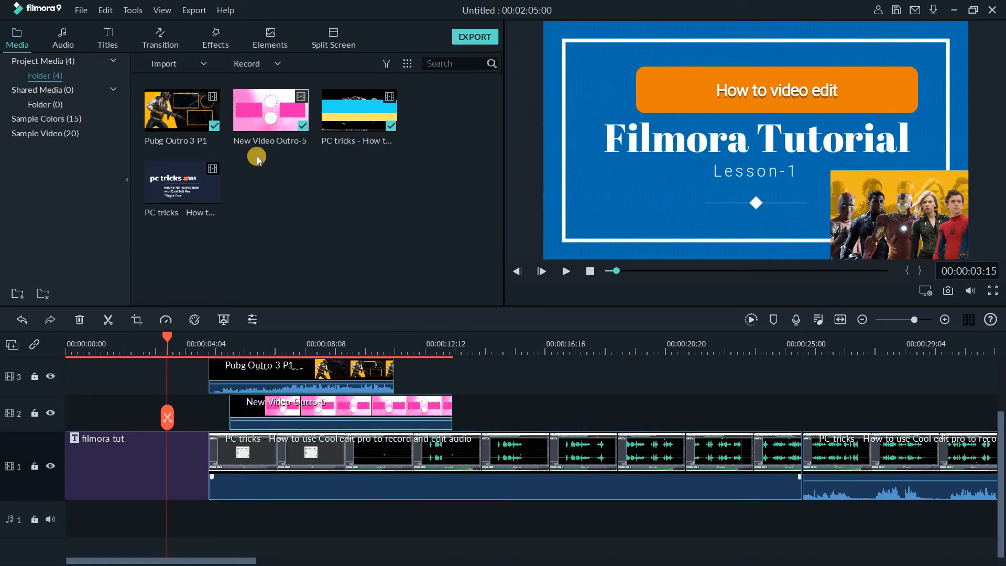
# Step: Browse the split screen layouts and place Split Screen 25 on track 2 just after New Video Outro-5
pyautogui.click(336, 37)
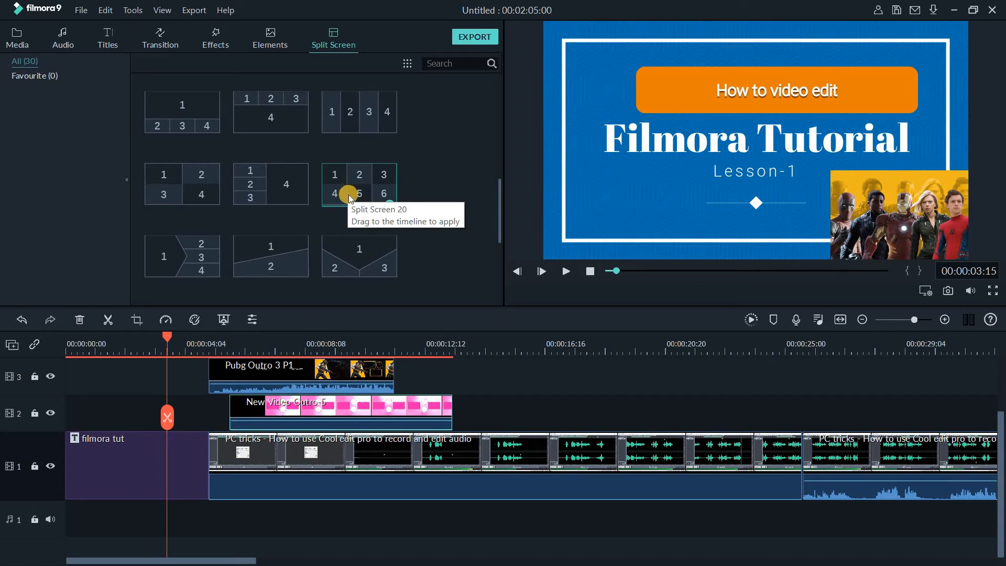
pyautogui.scroll(-3, 350, 198)
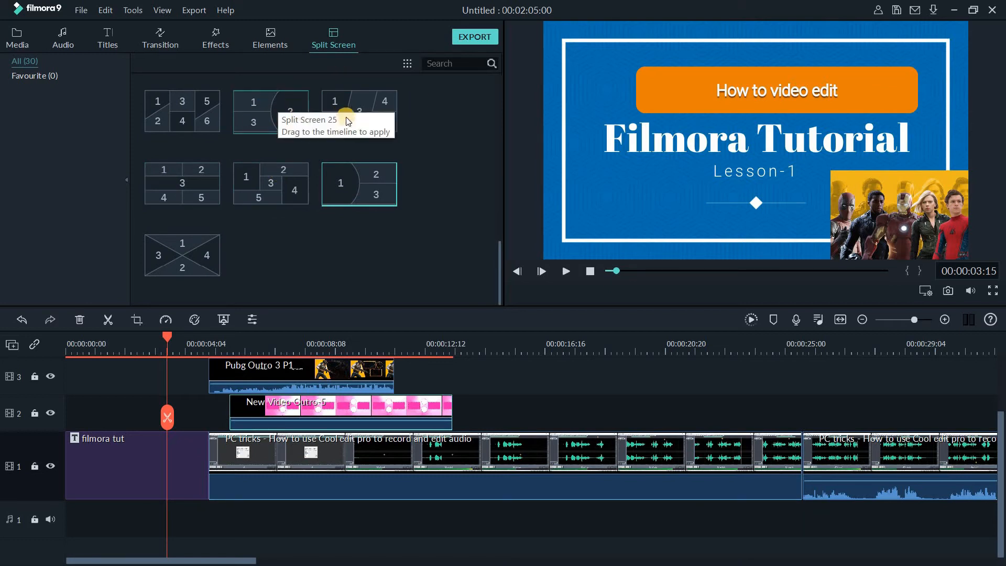
pyautogui.scroll(5, 315, 158)
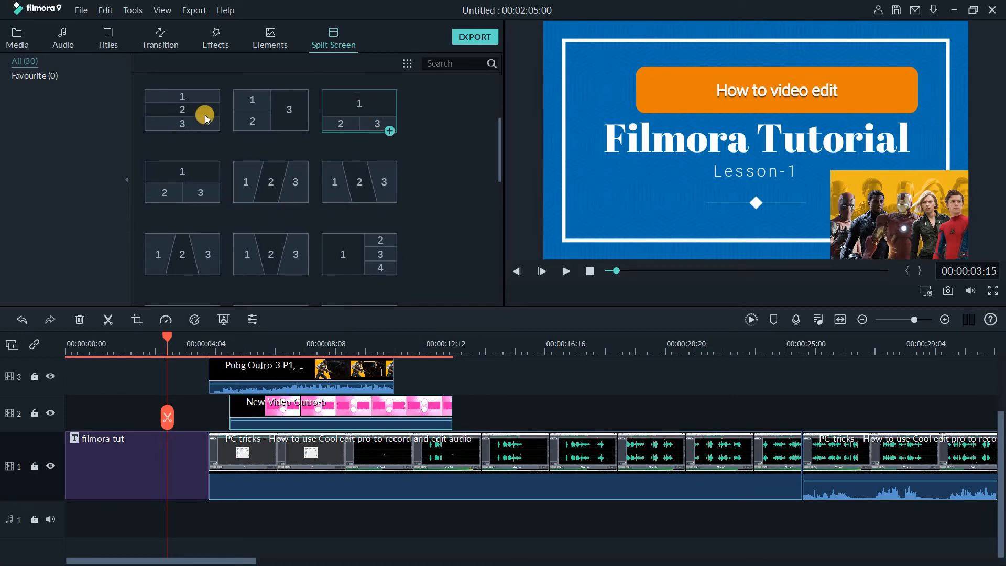
pyautogui.scroll(-3, 335, 181)
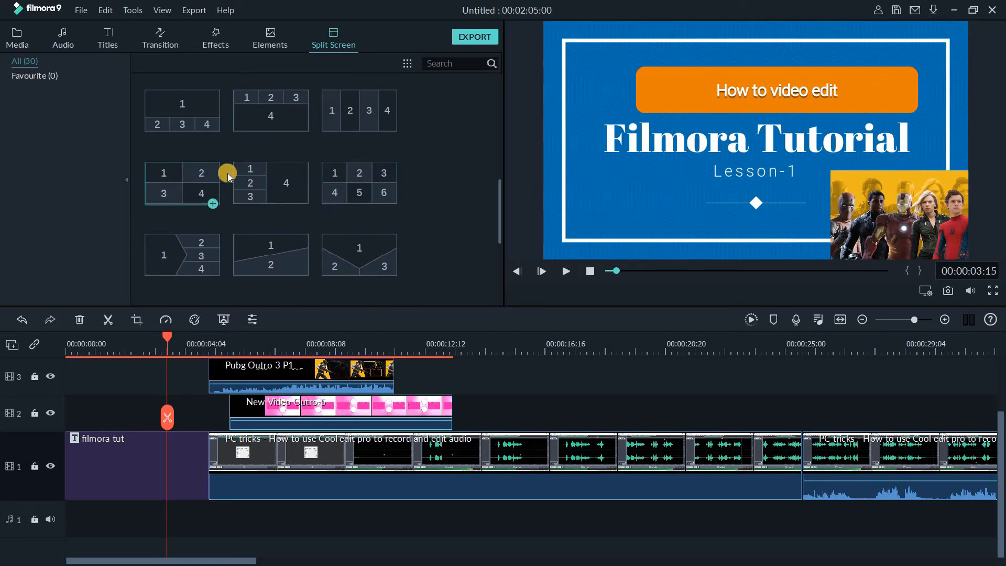
pyautogui.scroll(-3, 246, 139)
pyautogui.moveTo(271, 104); pyautogui.dragTo(561, 416)
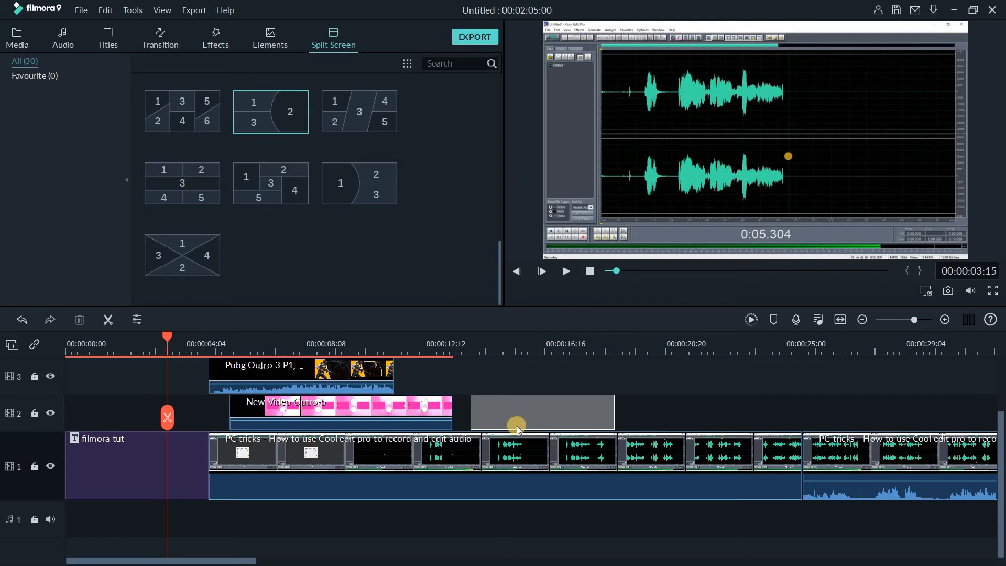
# Step: Fill Split Screen 25 with Pubg Outro 3 P1 in area 1, the PC tricks #101 video in area 2 and New Video Outro-5 in area 3
pyautogui.doubleClick(575, 409)
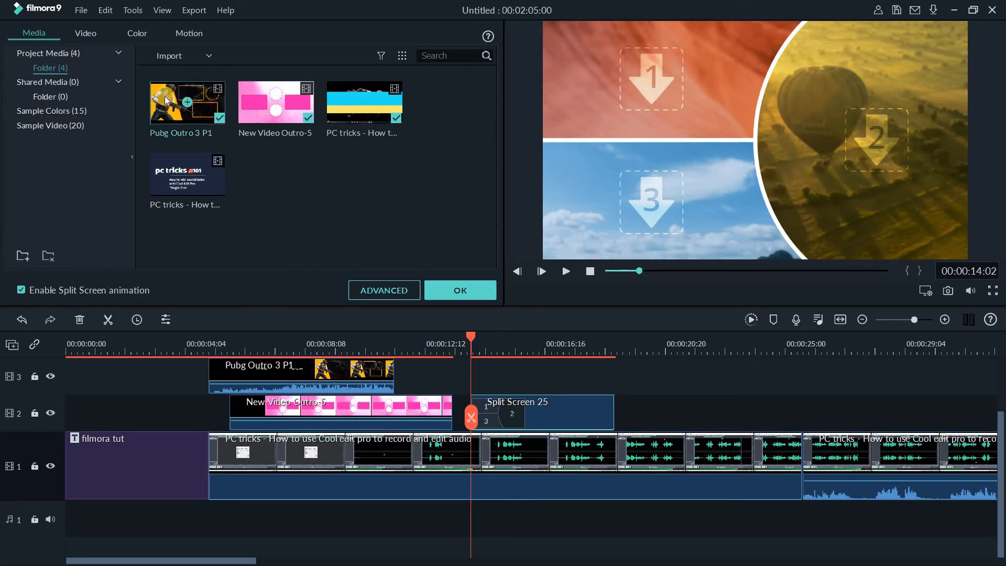
pyautogui.click(574, 87)
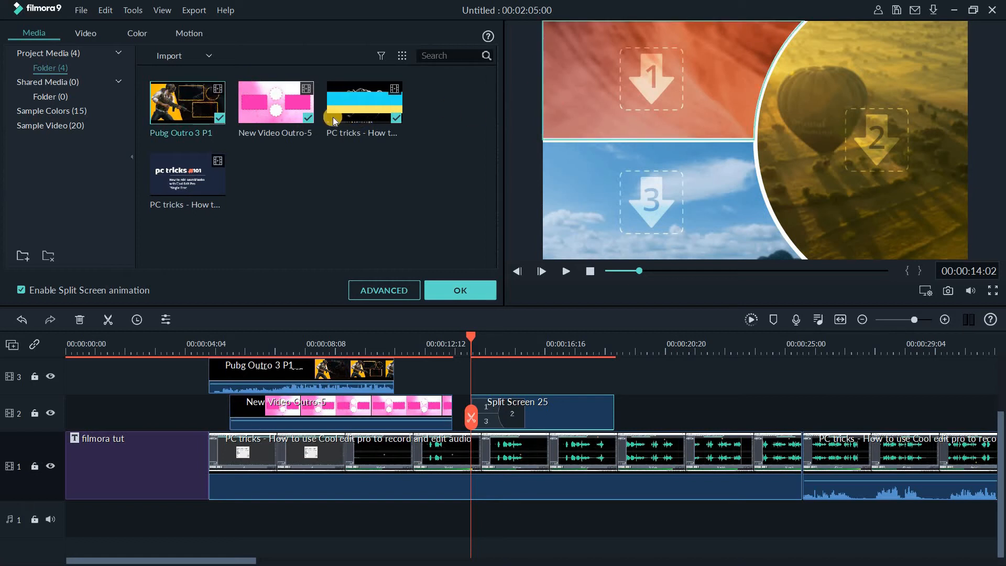
pyautogui.moveTo(260, 101); pyautogui.dragTo(603, 213)
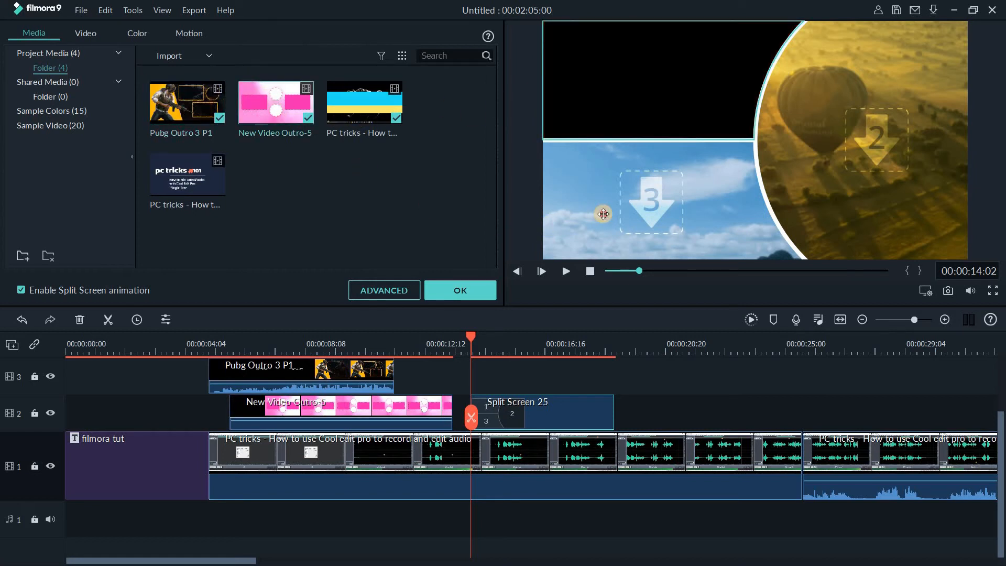
pyautogui.moveTo(178, 172); pyautogui.dragTo(824, 142)
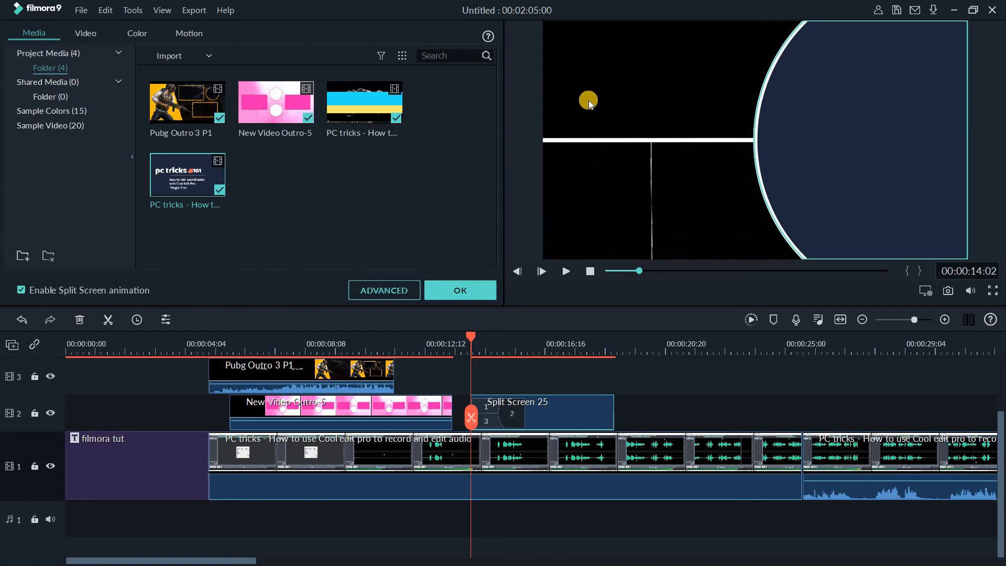
# Step: Zoom out the clip in area 1 of the split screen slightly and scrub through the split screen to 00:00:18:17
pyautogui.click(635, 106)
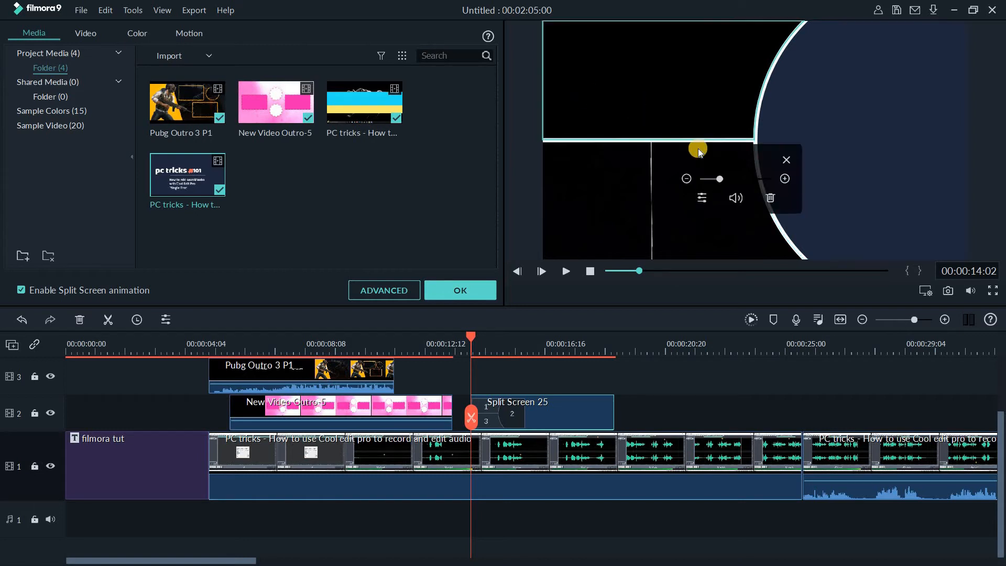
pyautogui.click(686, 180)
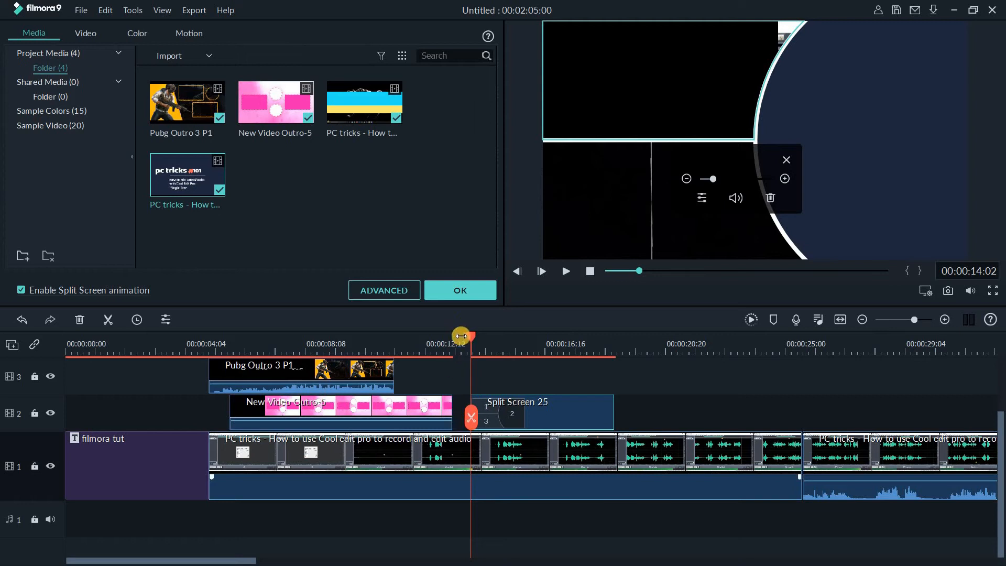
pyautogui.click(503, 344)
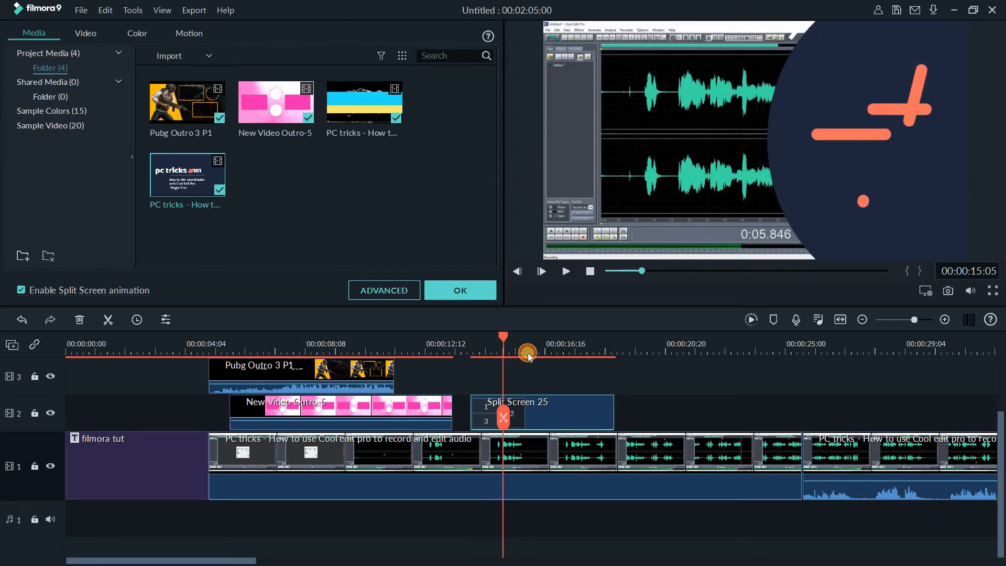
pyautogui.click(544, 360)
pyautogui.moveTo(545, 362); pyautogui.dragTo(605, 387)
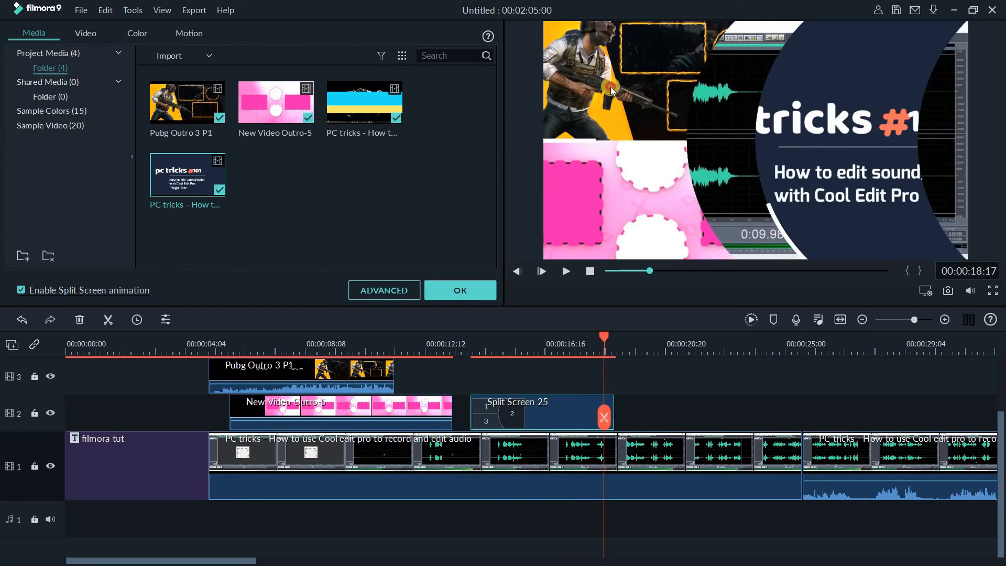
# Step: Examine the audio, video and media settings in the advanced split screen editor and close it without changes
pyautogui.click(611, 87)
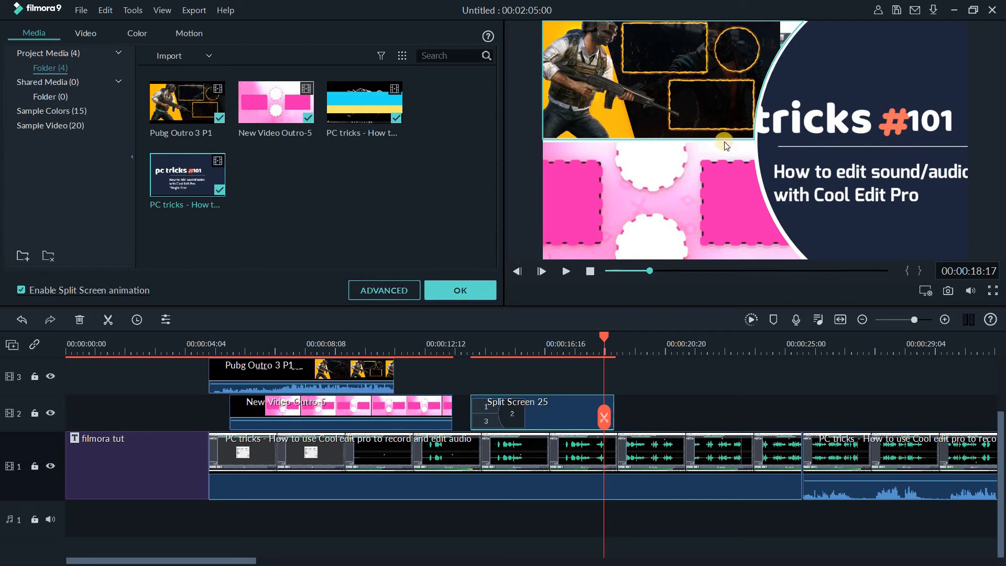
pyautogui.click(384, 290)
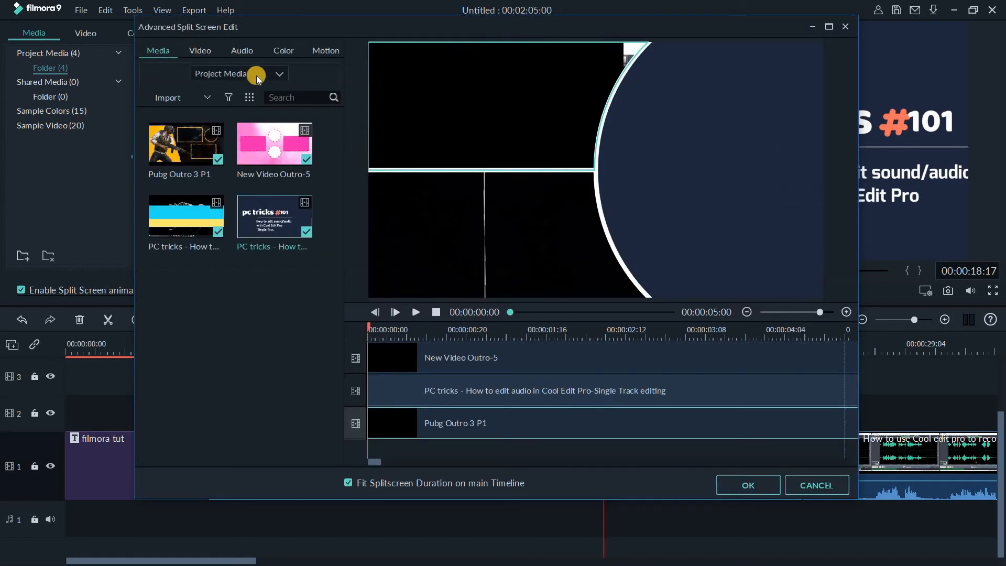
pyautogui.click(240, 51)
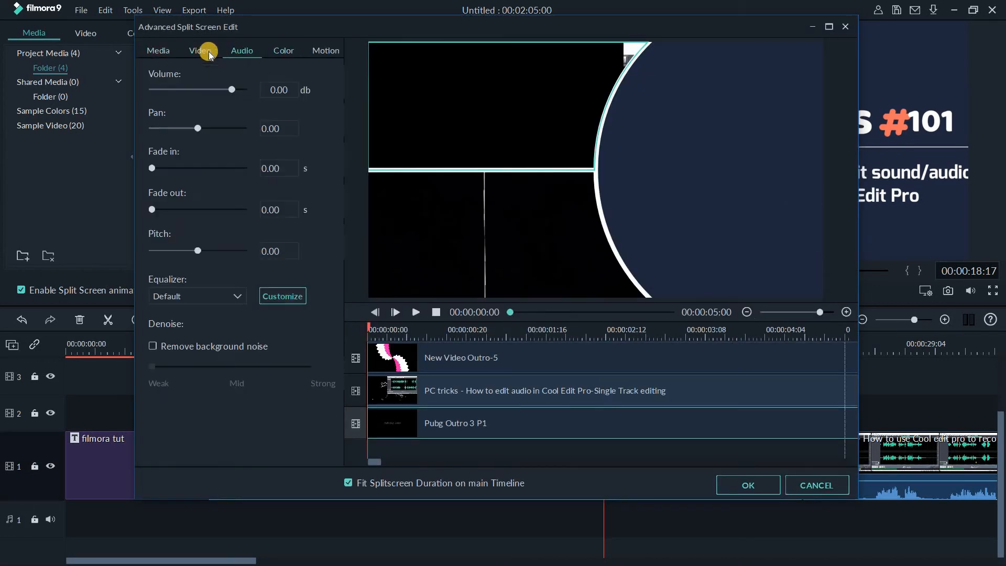
pyautogui.click(202, 51)
pyautogui.click(160, 51)
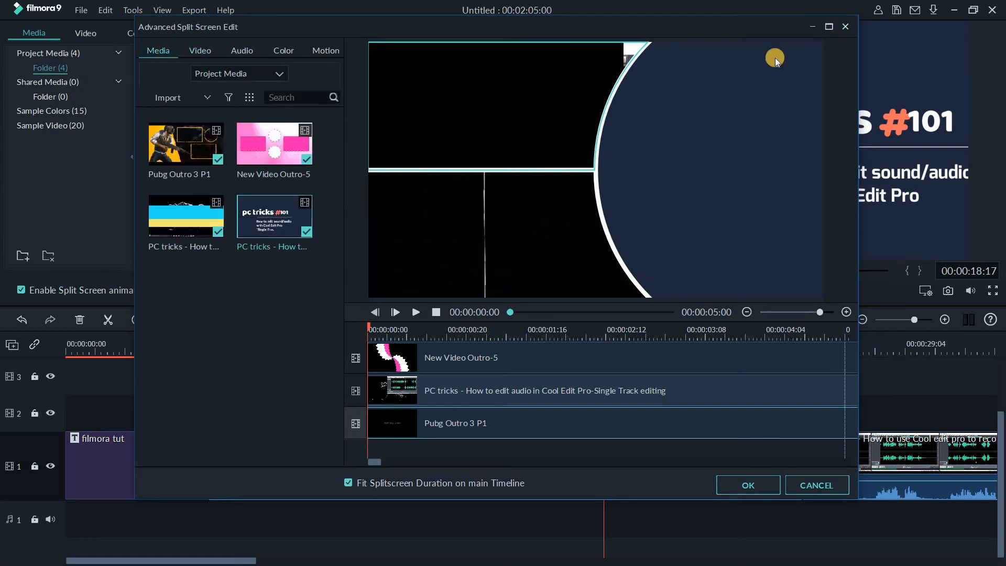
pyautogui.click(845, 26)
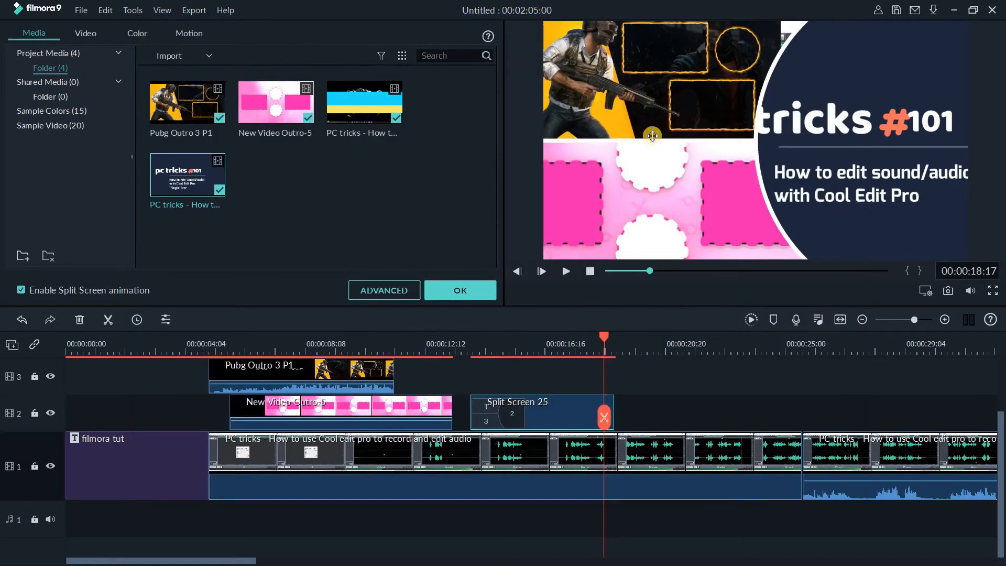
# Step: Enlarge the Pubg Outro 3 P1 clip inside area 1 and reposition it so the soldier's head is in frame
pyautogui.click(687, 179)
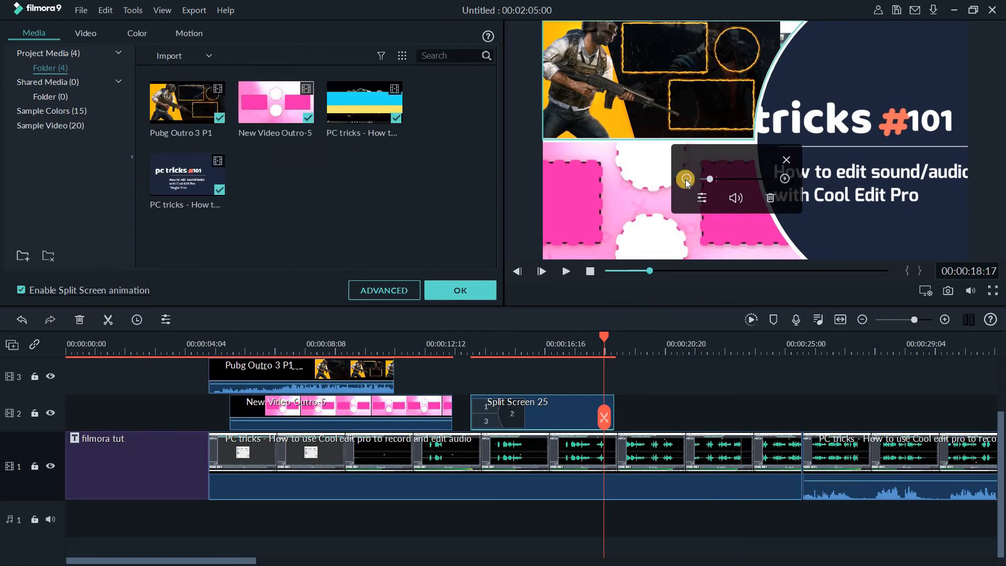
pyautogui.click(686, 179)
pyautogui.click(786, 179)
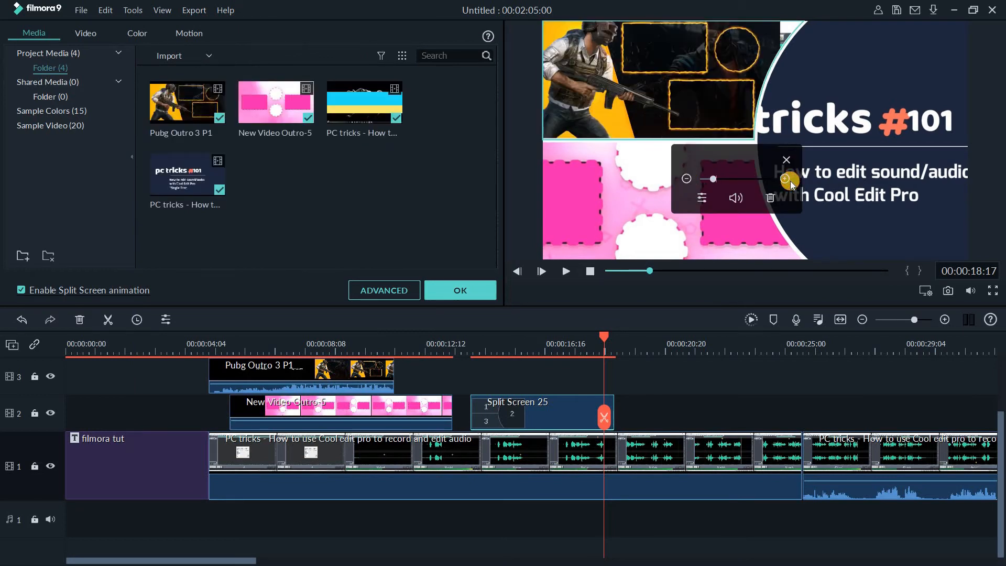
pyautogui.click(786, 179)
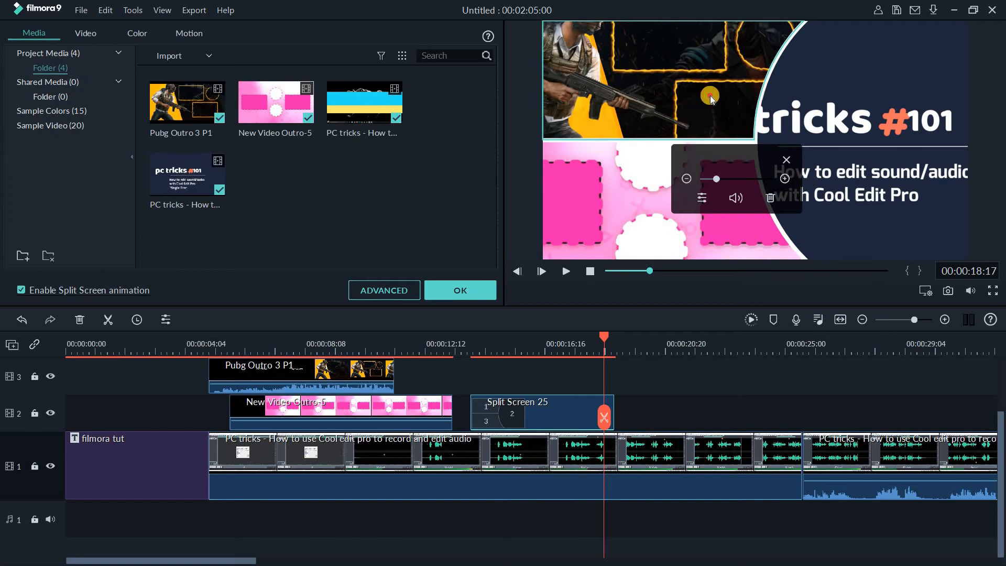
pyautogui.moveTo(674, 89)
pyautogui.mouseDown()
pyautogui.moveTo(661, 76)
pyautogui.moveTo(663, 98)
pyautogui.moveTo(664, 77)
pyautogui.mouseUp()
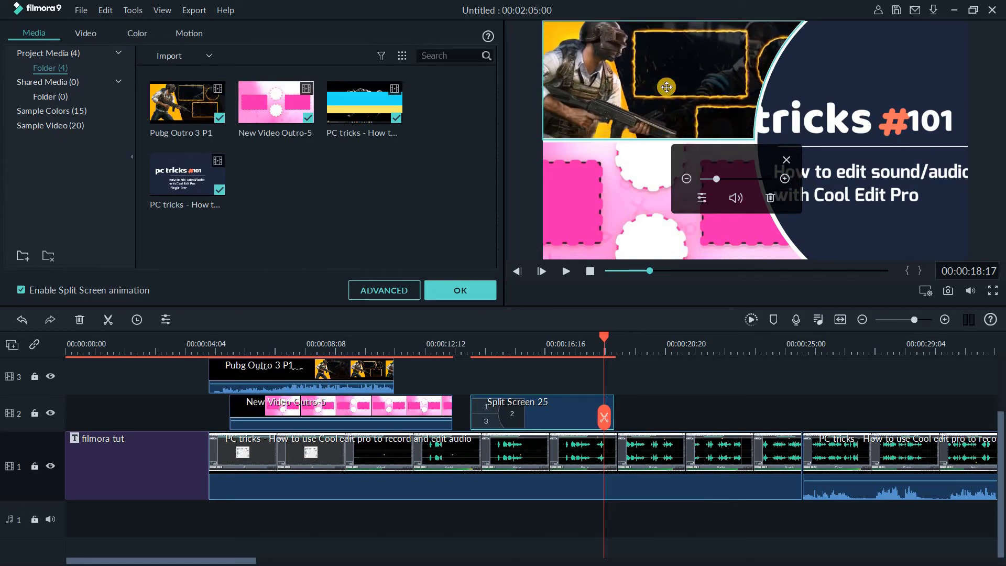
# Step: Toggle mute on the clip in area 1 of the split screen and close its quick controls
pyautogui.click(735, 196)
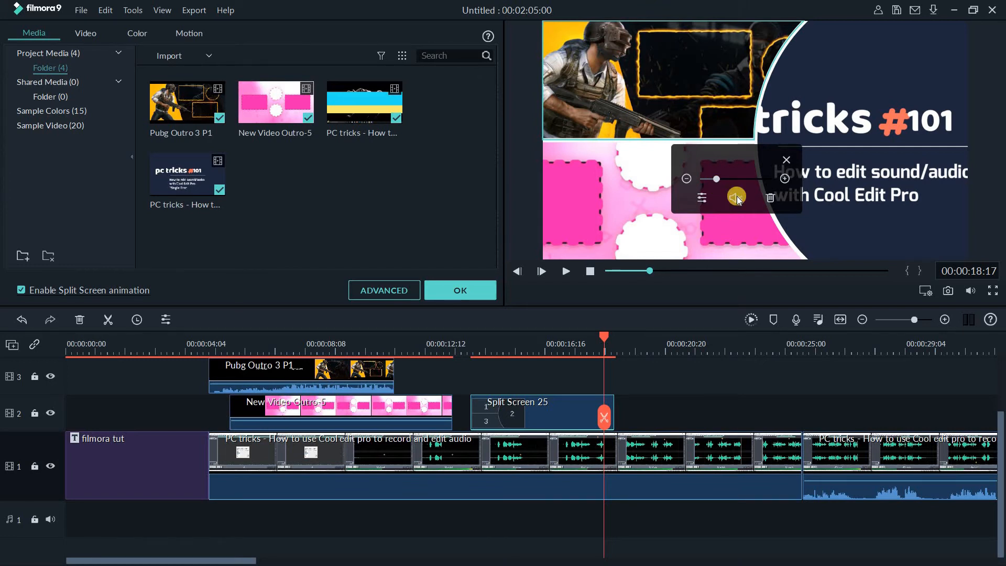
pyautogui.click(736, 196)
pyautogui.click(733, 195)
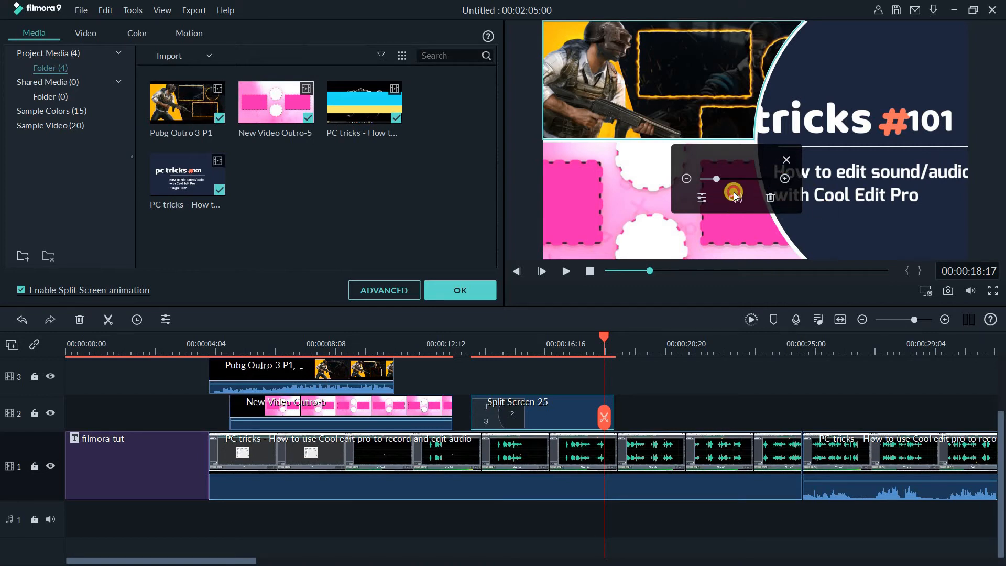
pyautogui.click(789, 159)
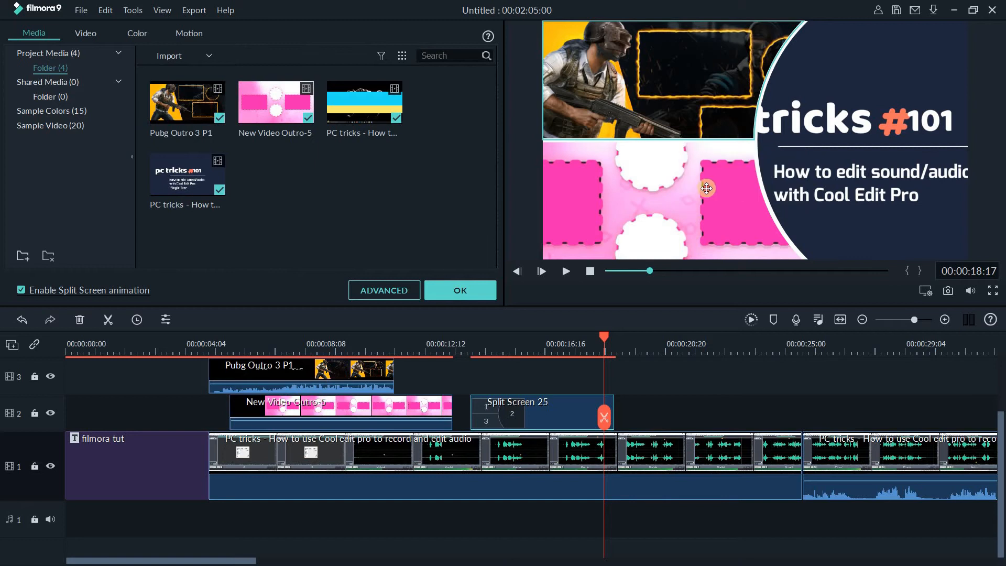
# Step: Zoom out the pink New Video Outro-5 clip in area 3 of the split screen slightly, keeping the area fully covered
pyautogui.click(707, 188)
pyautogui.click(731, 199)
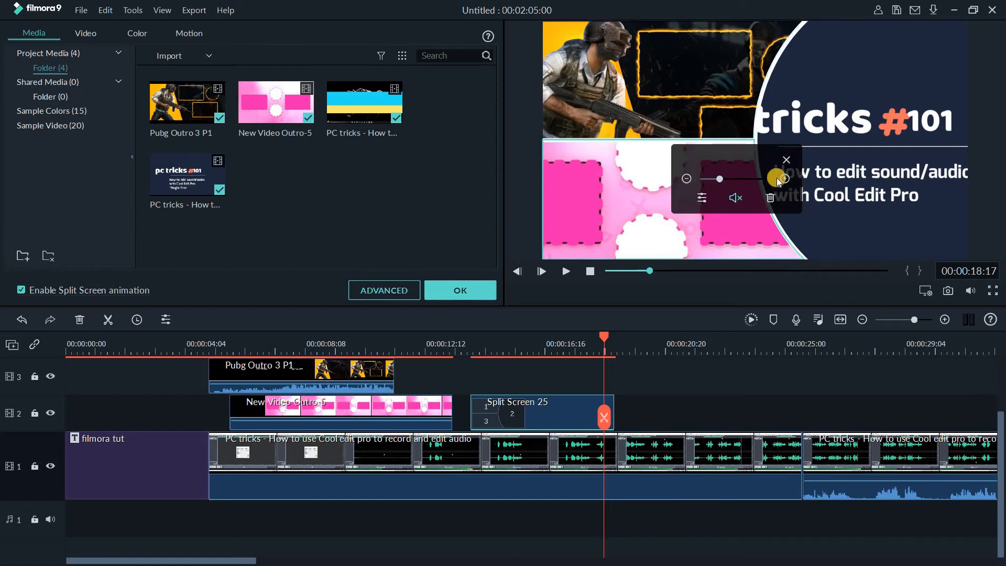
pyautogui.click(784, 179)
pyautogui.click(685, 179)
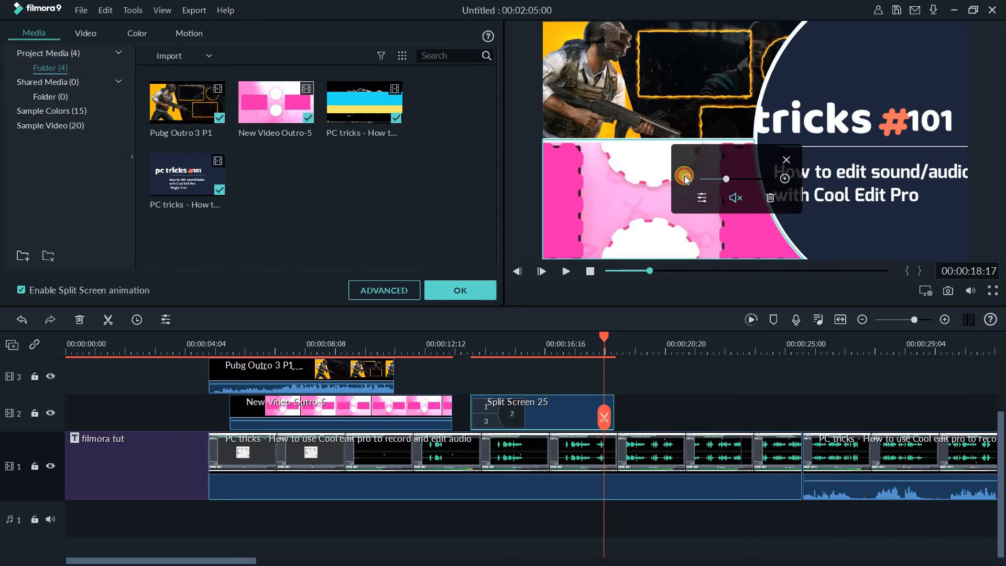
pyautogui.click(685, 179)
pyautogui.click(793, 195)
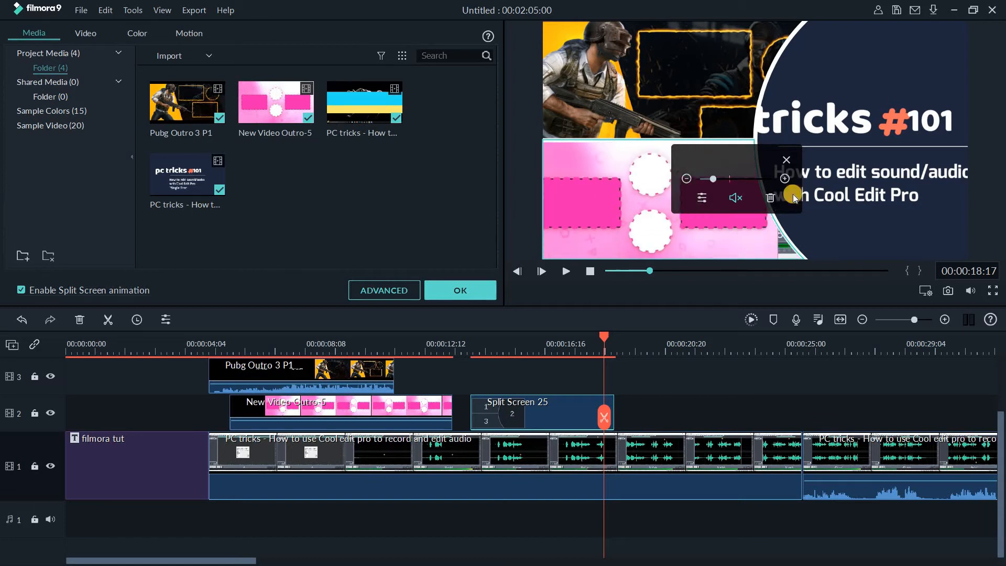
pyautogui.click(784, 178)
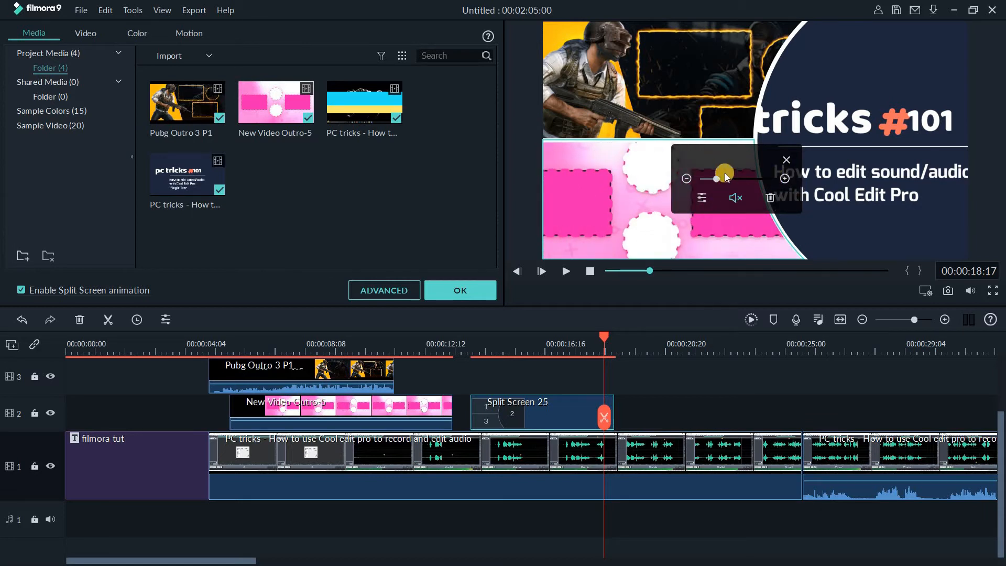
pyautogui.moveTo(764, 238); pyautogui.dragTo(807, 248)
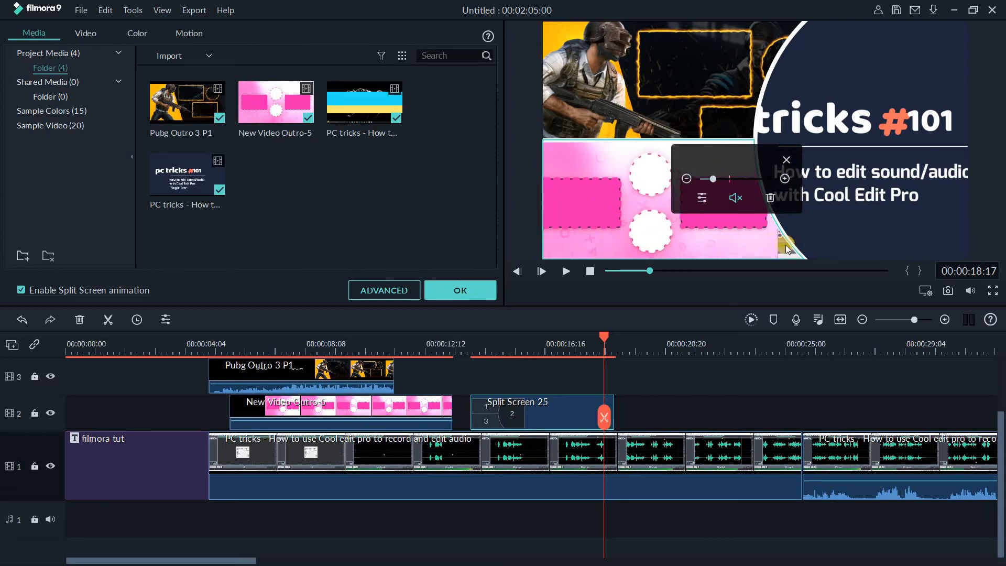
pyautogui.click(783, 179)
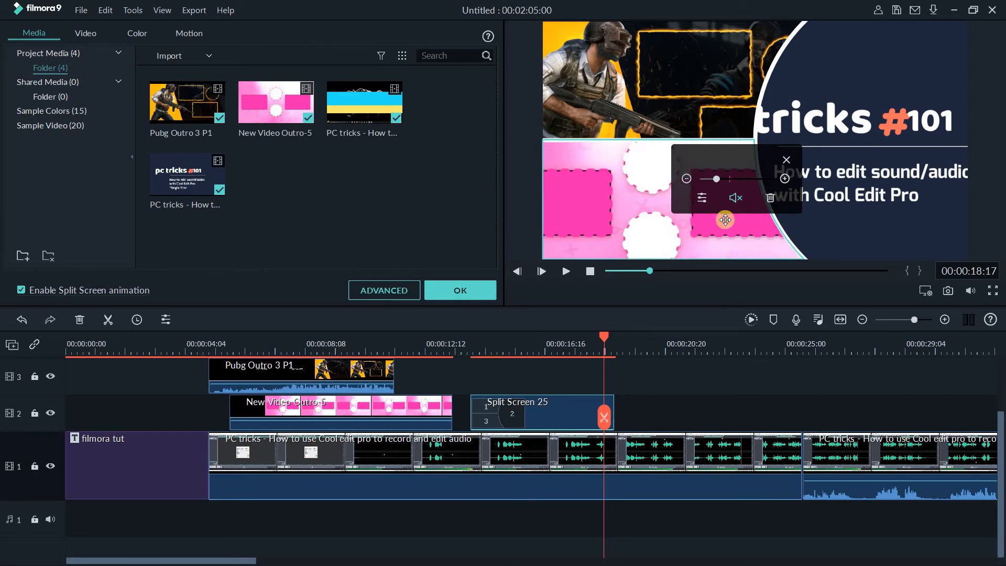
# Step: Zoom the clip in area 2 of the split screen out and back in, and toggle its mute off and on
pyautogui.click(845, 166)
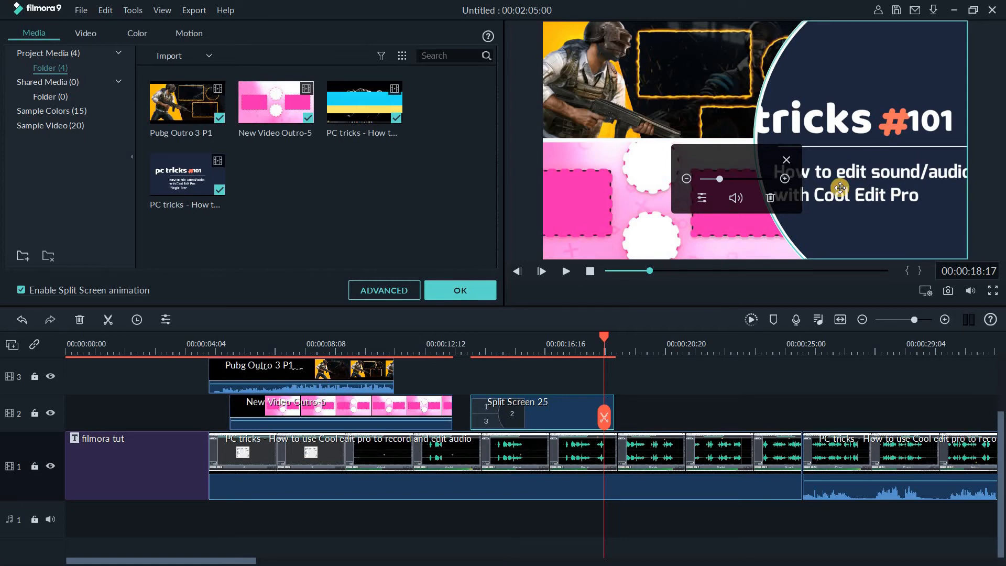
pyautogui.click(688, 179)
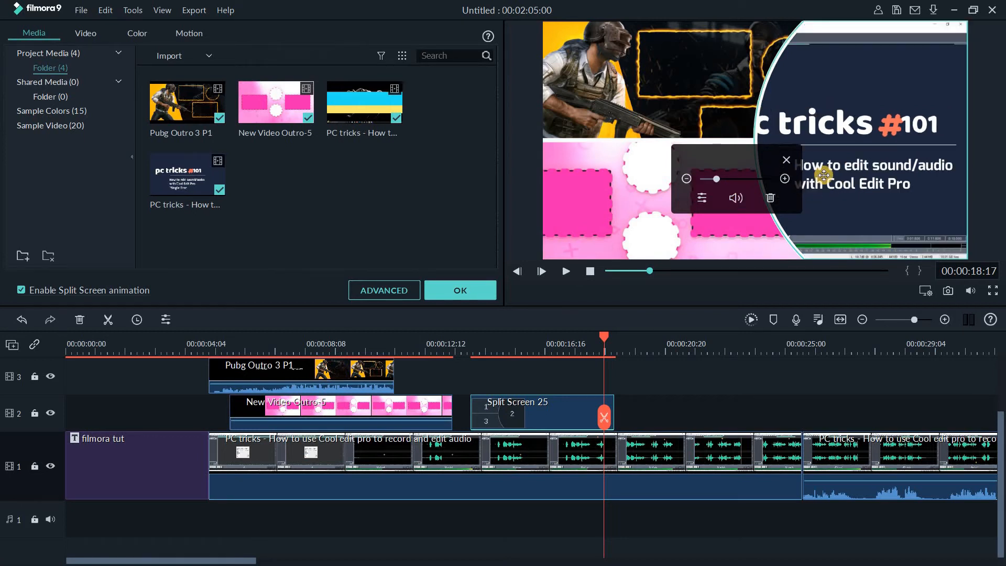
pyautogui.click(790, 178)
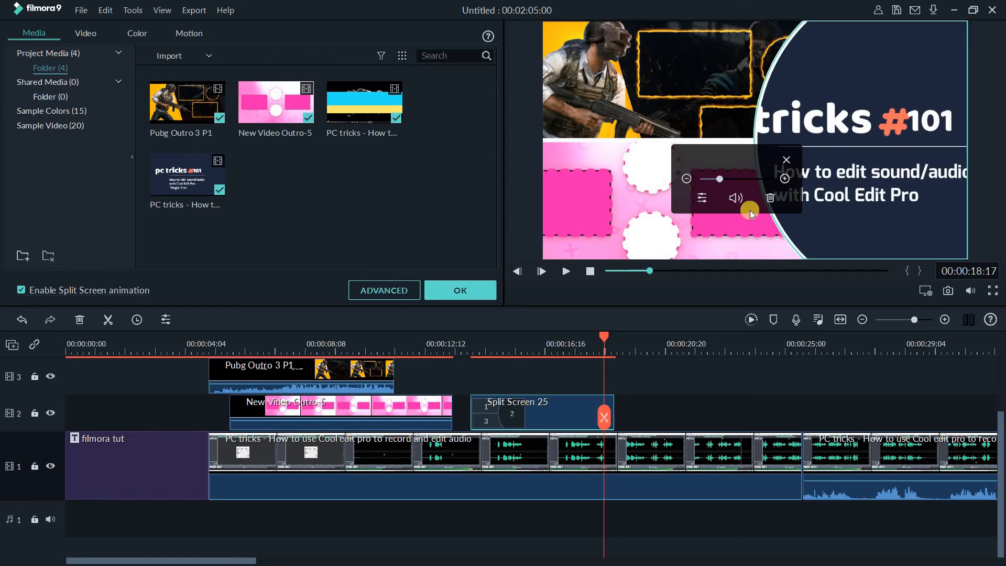
pyautogui.click(734, 199)
pyautogui.click(735, 200)
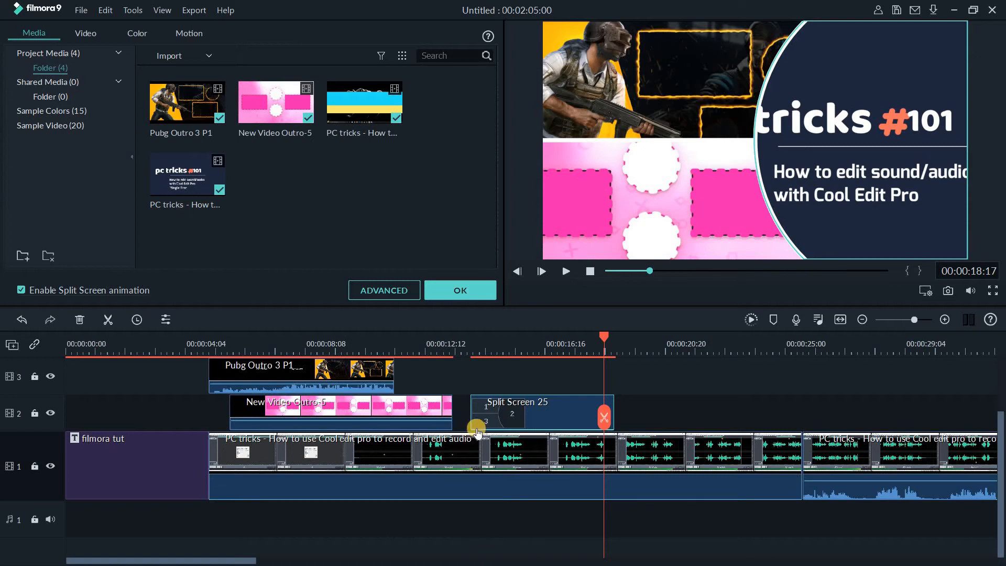
# Step: Extend the Split Screen 25 clip on track 2 so that it ends at about 00:00:20:20
pyautogui.click(469, 342)
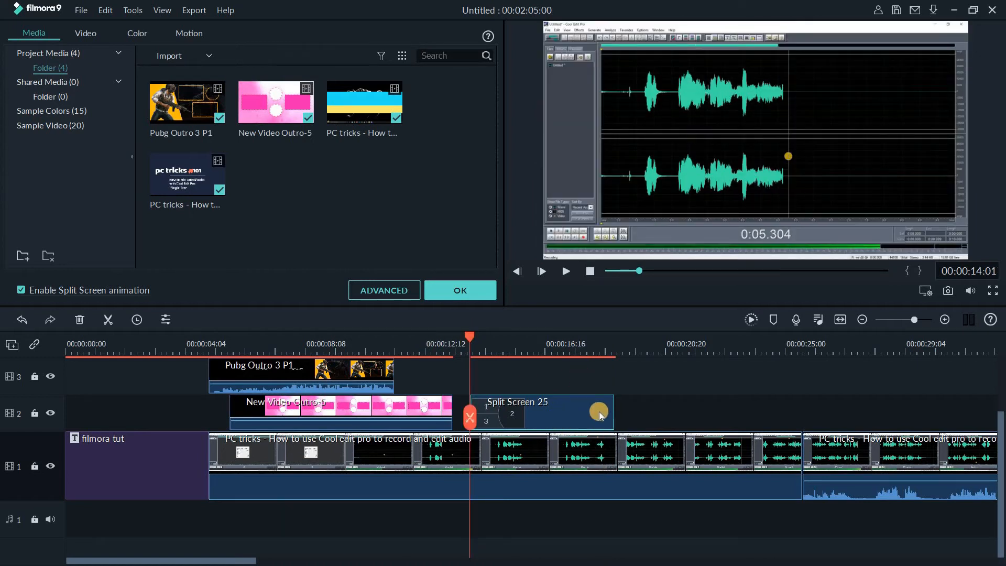
pyautogui.moveTo(614, 412); pyautogui.dragTo(577, 418)
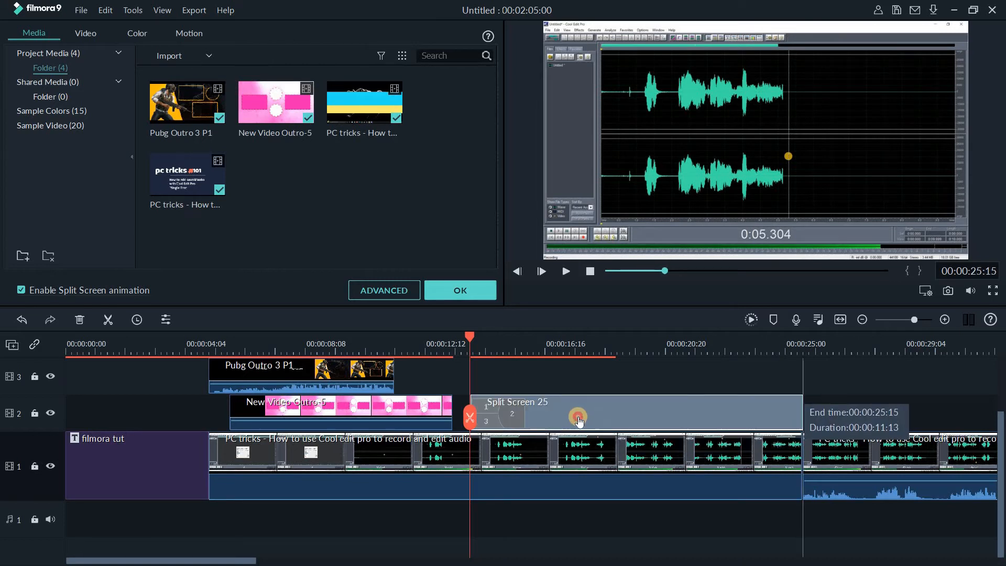
pyautogui.moveTo(739, 419); pyautogui.dragTo(539, 349)
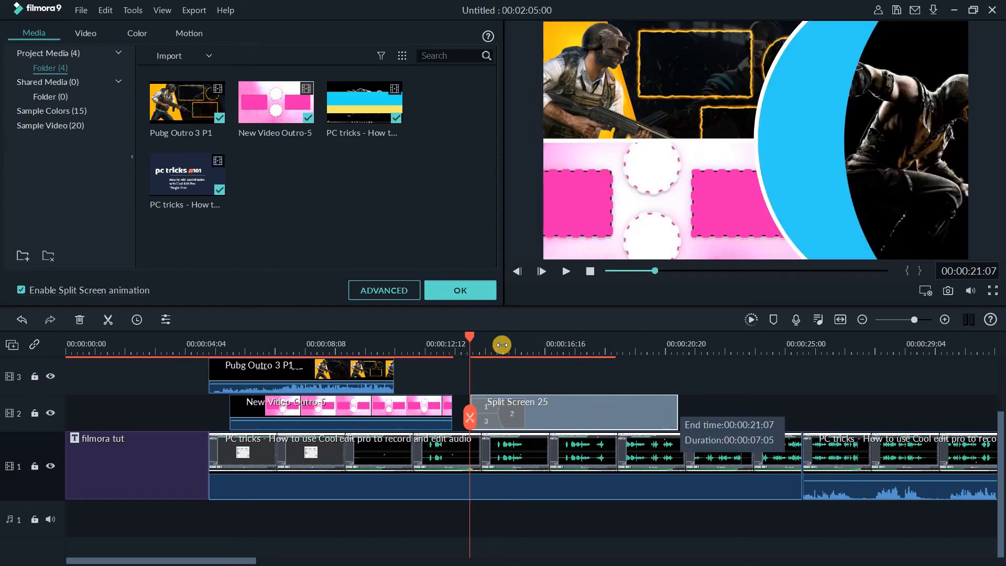
# Step: Preview the lengthened split screen from about 00:00:12:22 and accept the split screen settings
pyautogui.click(465, 345)
pyautogui.moveTo(454, 346); pyautogui.dragTo(436, 346)
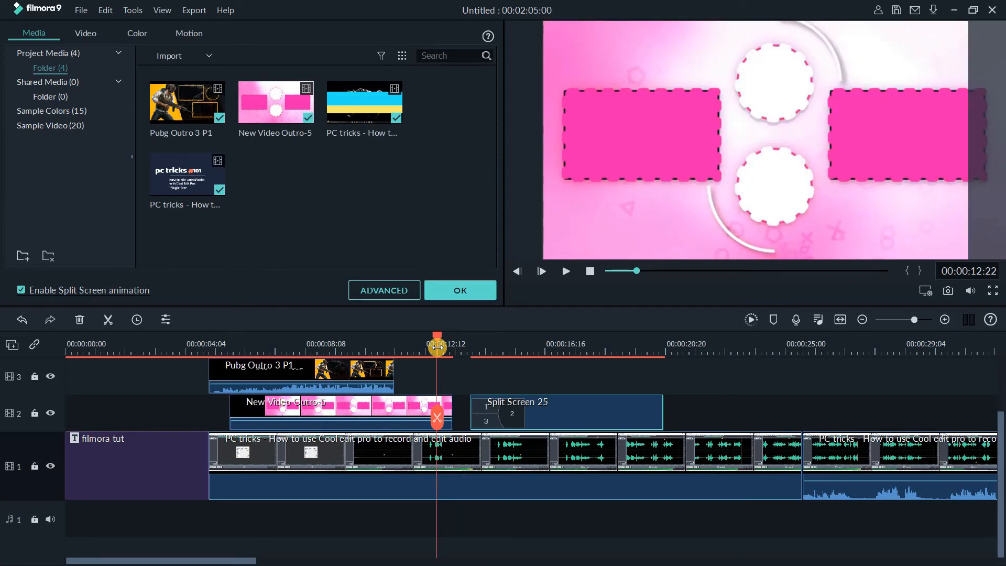
pyautogui.press('space')
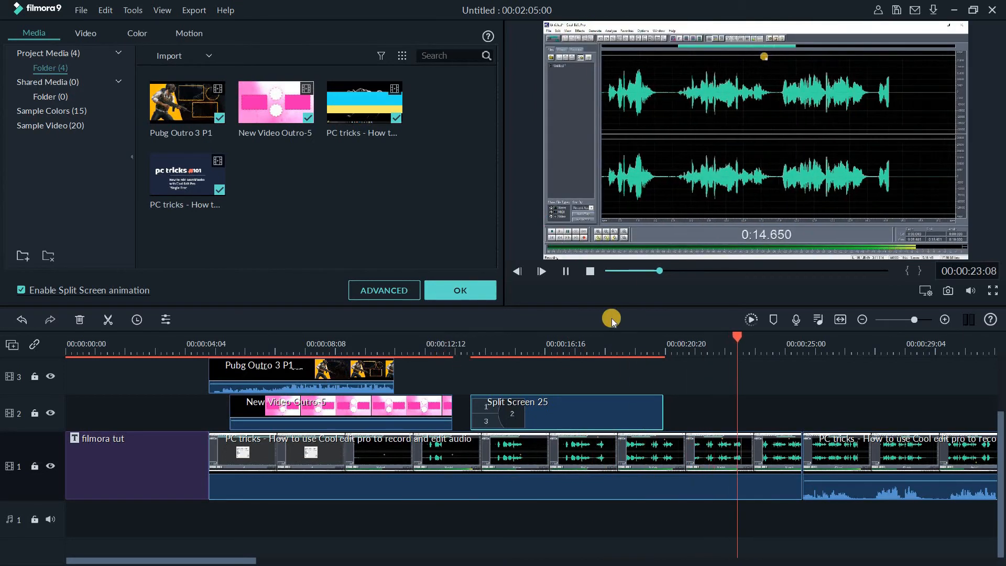
pyautogui.click(591, 333)
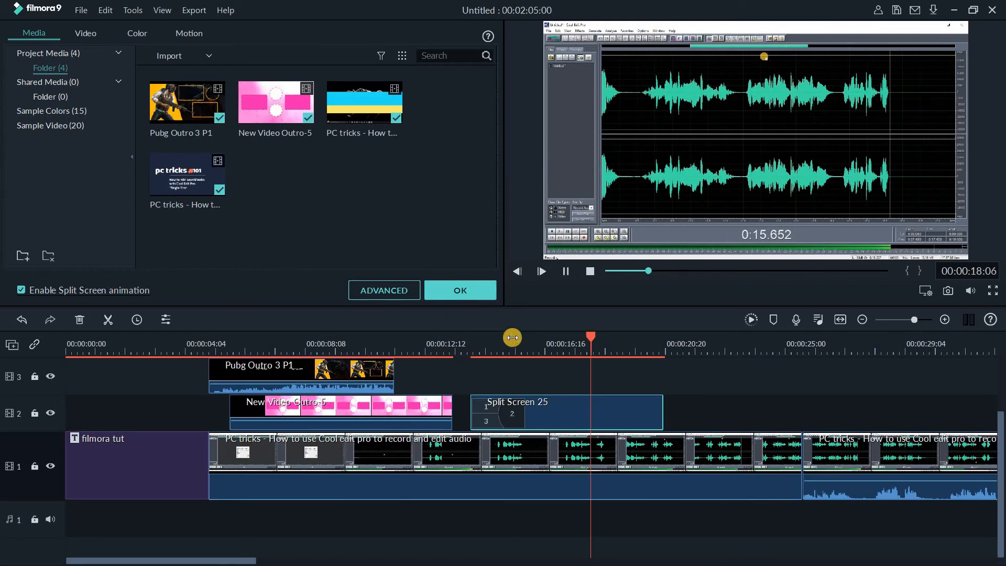
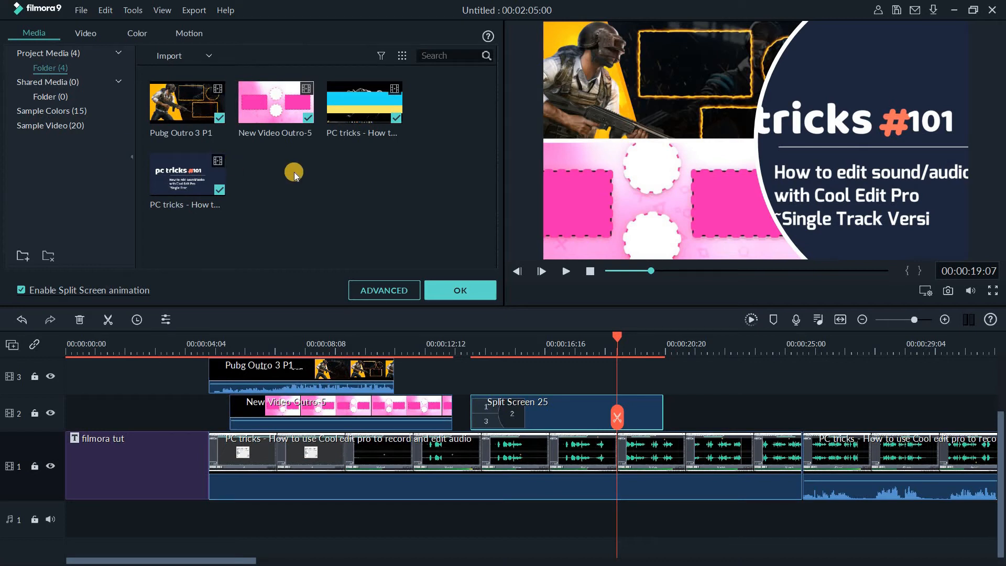
pyautogui.click(470, 297)
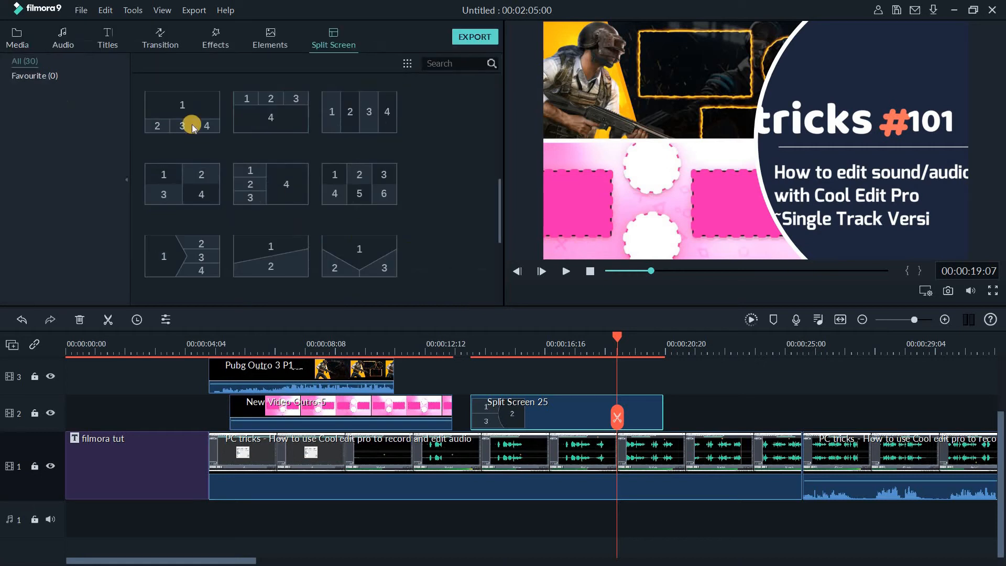
# Step: Start importing media into the project folder and browse to the sound tracks folder inside Videos > Video Editing
pyautogui.click(25, 33)
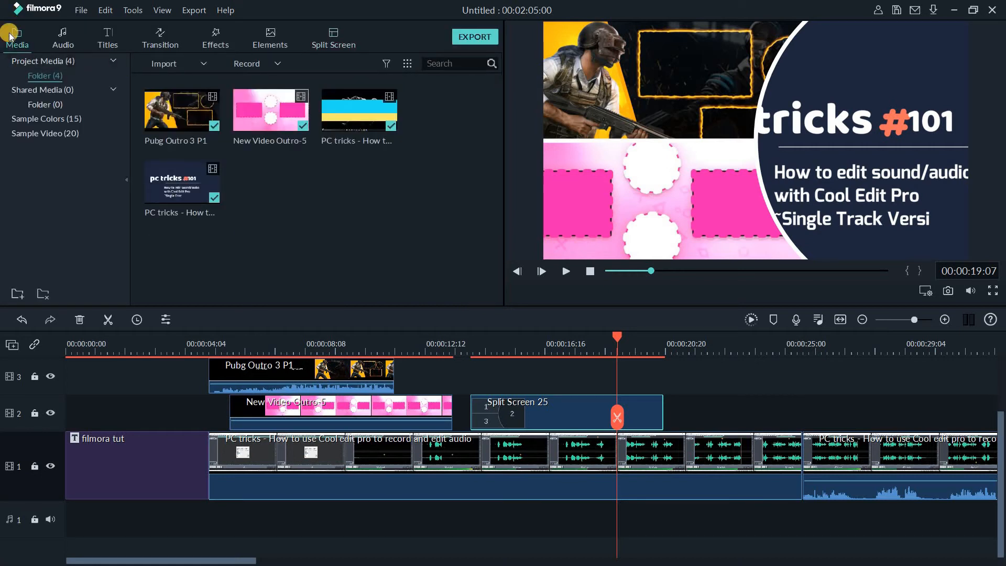
pyautogui.doubleClick(312, 204)
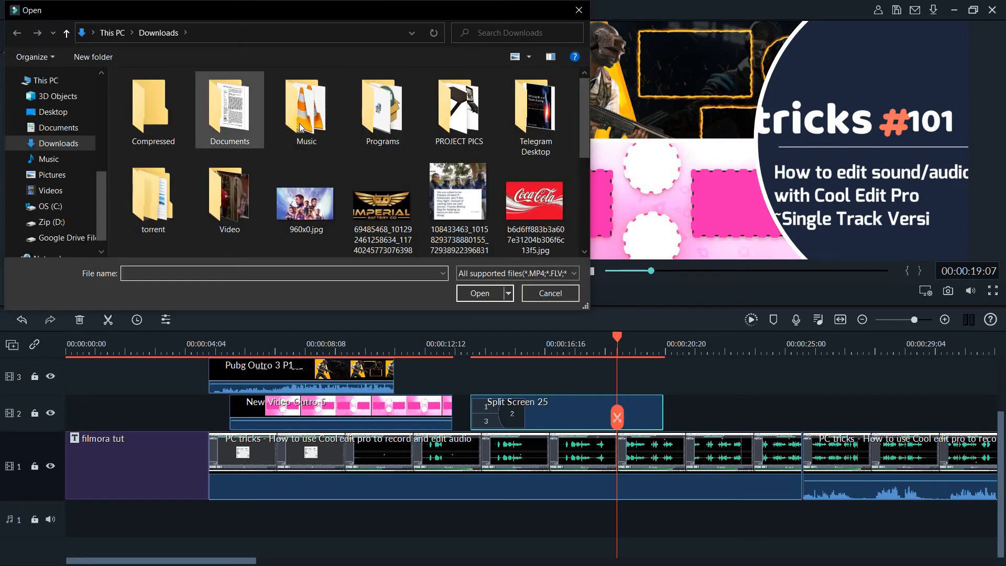
pyautogui.doubleClick(226, 198)
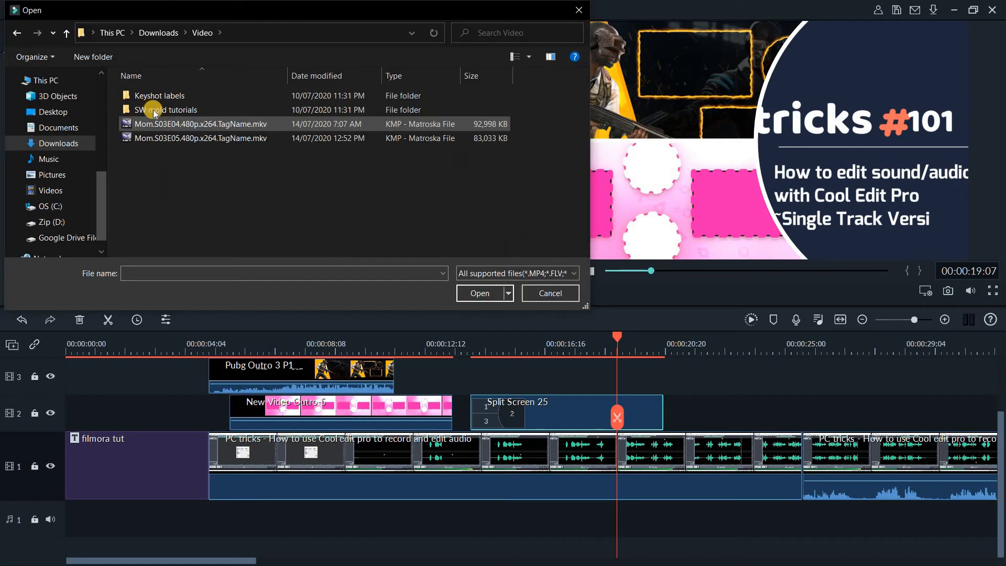
pyautogui.click(167, 33)
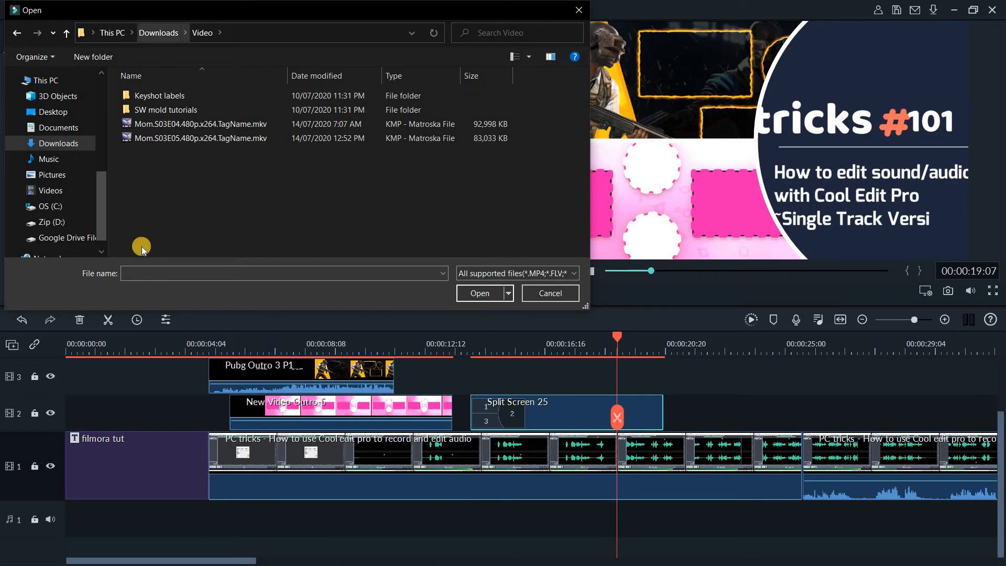
pyautogui.click(48, 195)
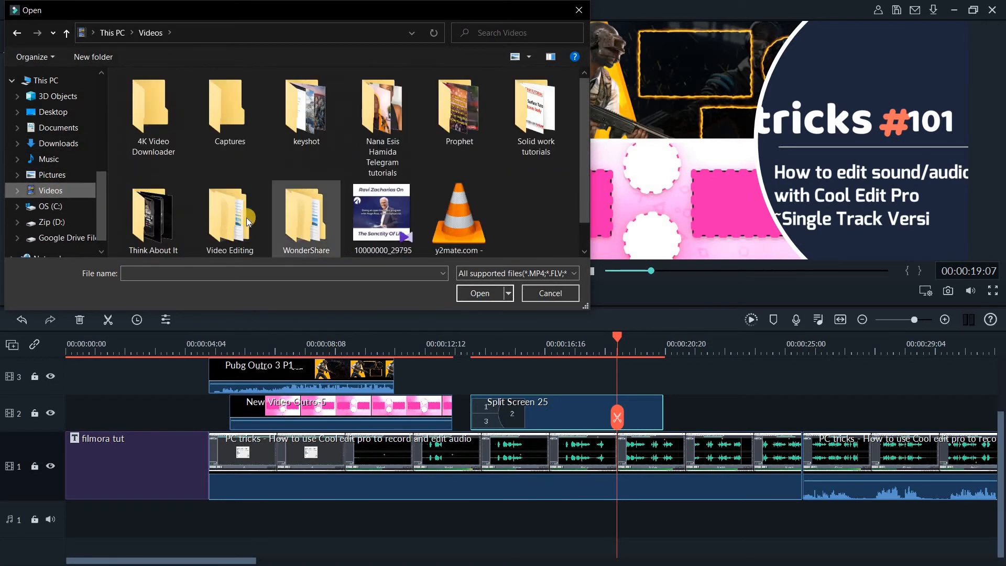
pyautogui.doubleClick(247, 221)
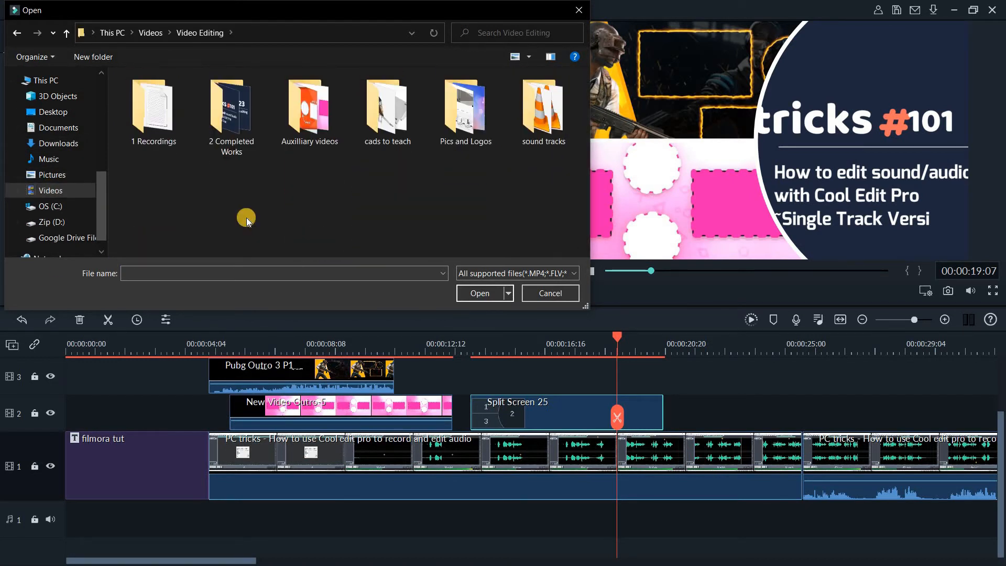
pyautogui.doubleClick(543, 110)
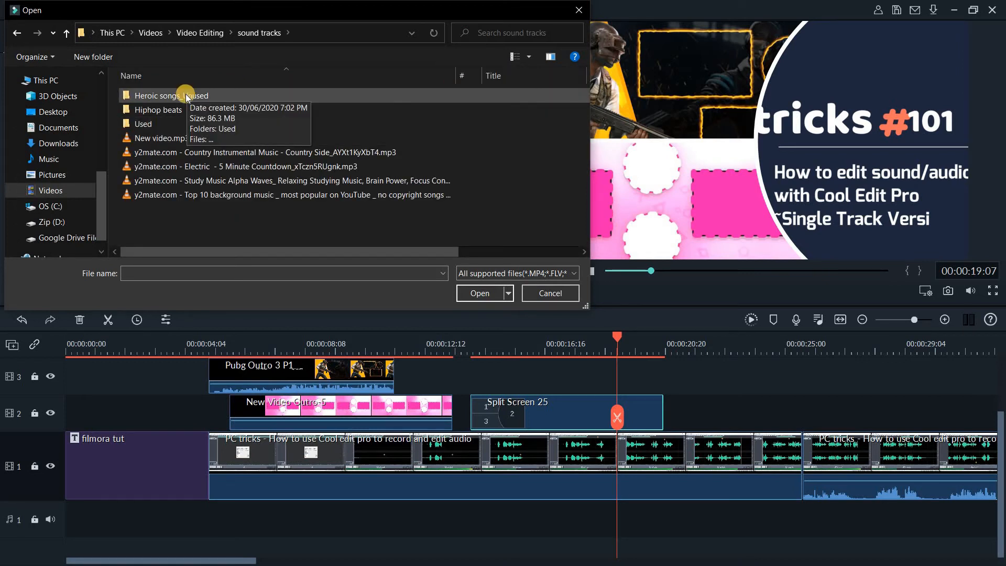
# Step: Import "[No Copyright Music] Guardians - (Royalty Free Epic Music).mp3" from the Heroic songs_Unused folder into the project media
pyautogui.doubleClick(186, 95)
pyautogui.click(202, 110)
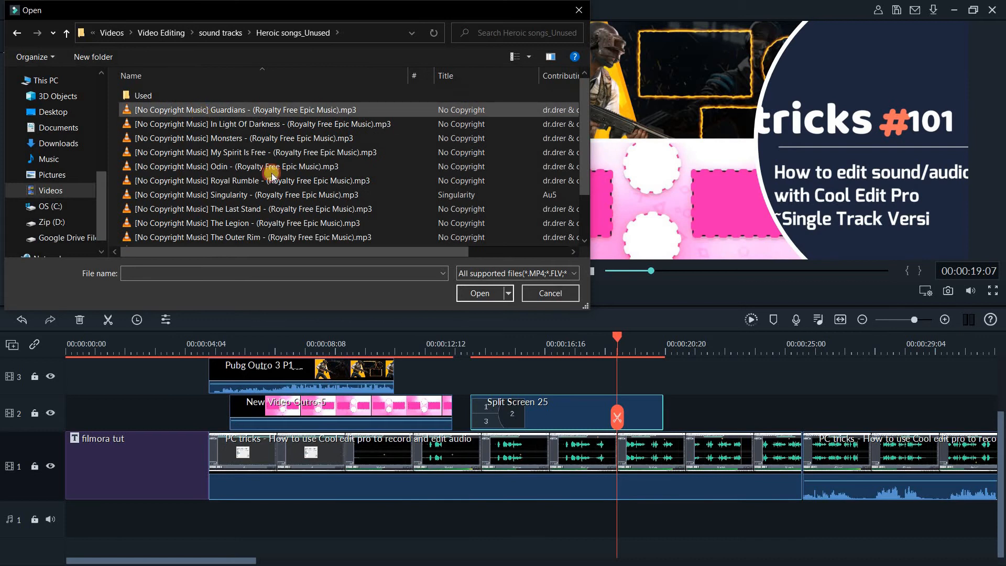
pyautogui.click(478, 294)
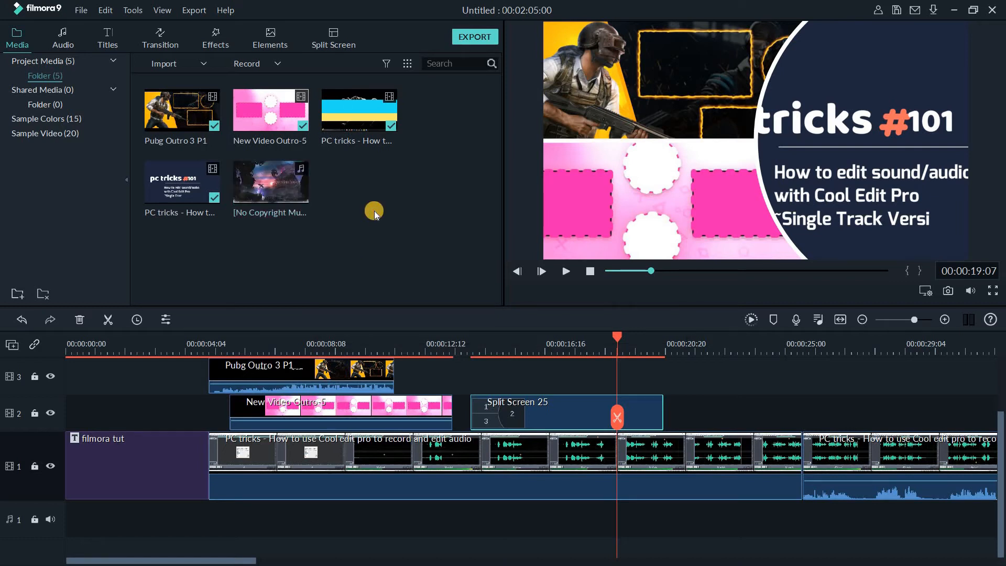
# Step: Import "[No Copyright Music] In Light Of Darkness - (Royalty Free Epic Music).mp3" from the same folder into the project media
pyautogui.doubleClick(415, 200)
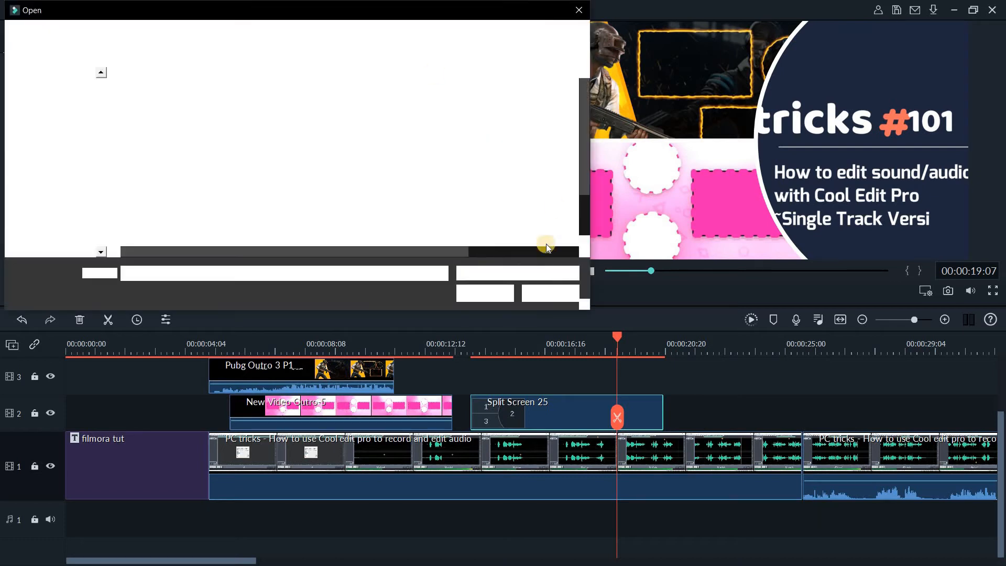
pyautogui.click(539, 294)
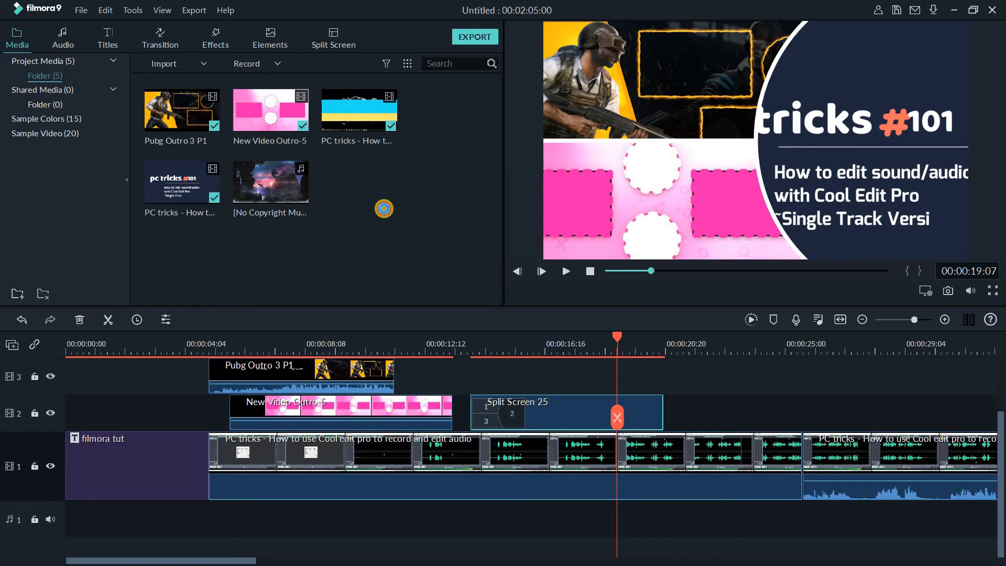
pyautogui.doubleClick(384, 208)
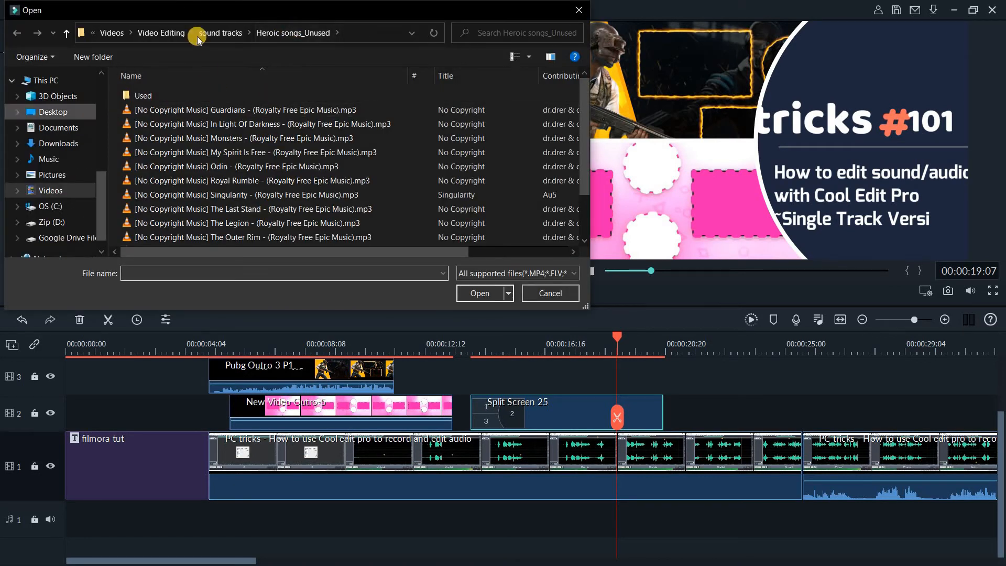
pyautogui.click(216, 123)
pyautogui.click(488, 294)
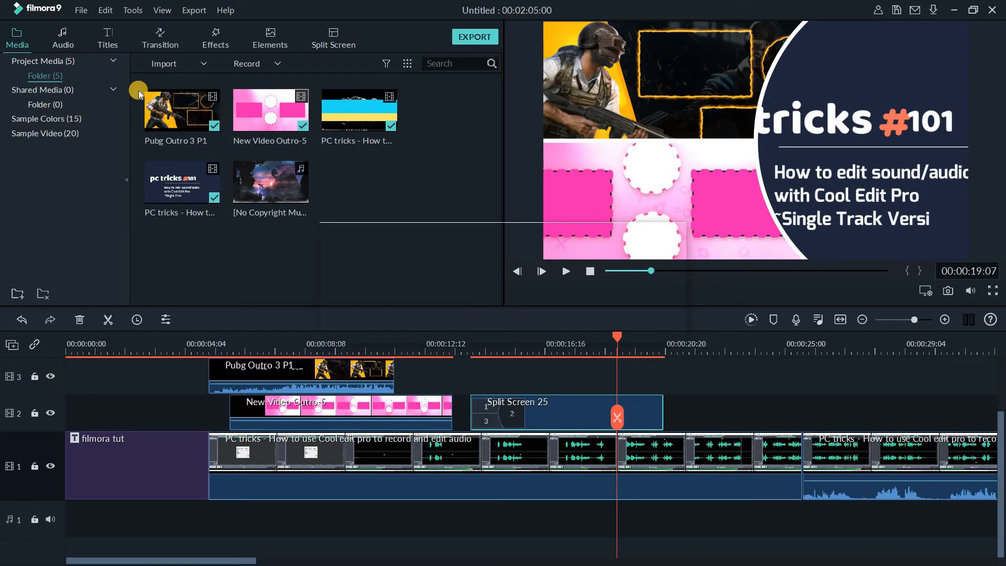
# Step: Browse the built-in audio library and preview the Always Dreaming track with the pink triangle cover
pyautogui.click(58, 40)
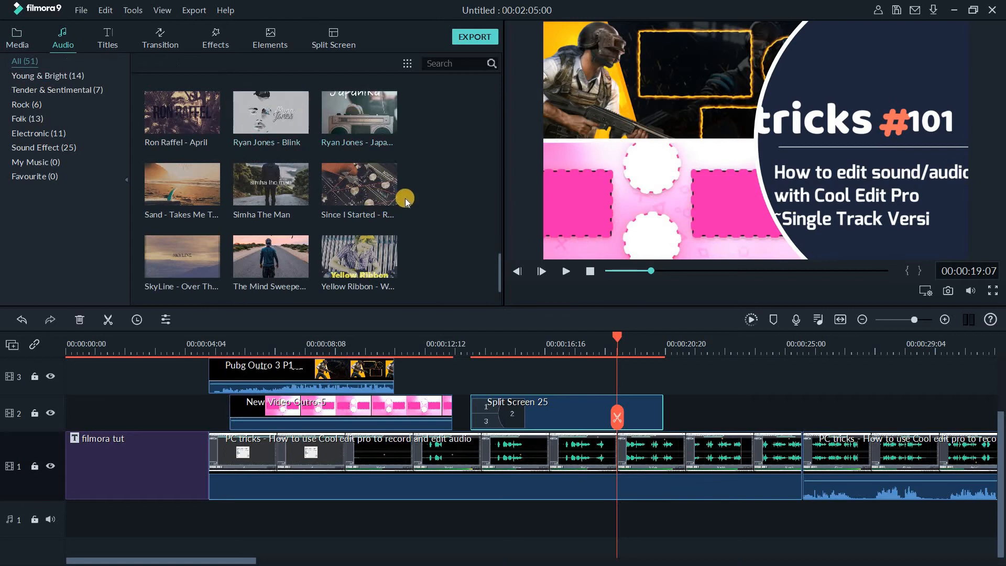
pyautogui.scroll(-1, 405, 198)
pyautogui.scroll(15, 404, 198)
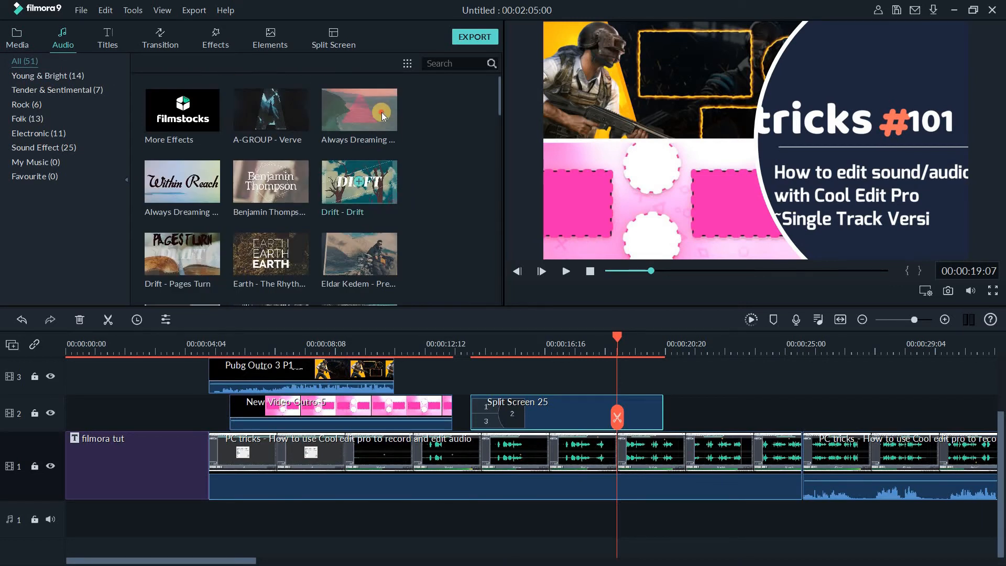
pyautogui.click(381, 112)
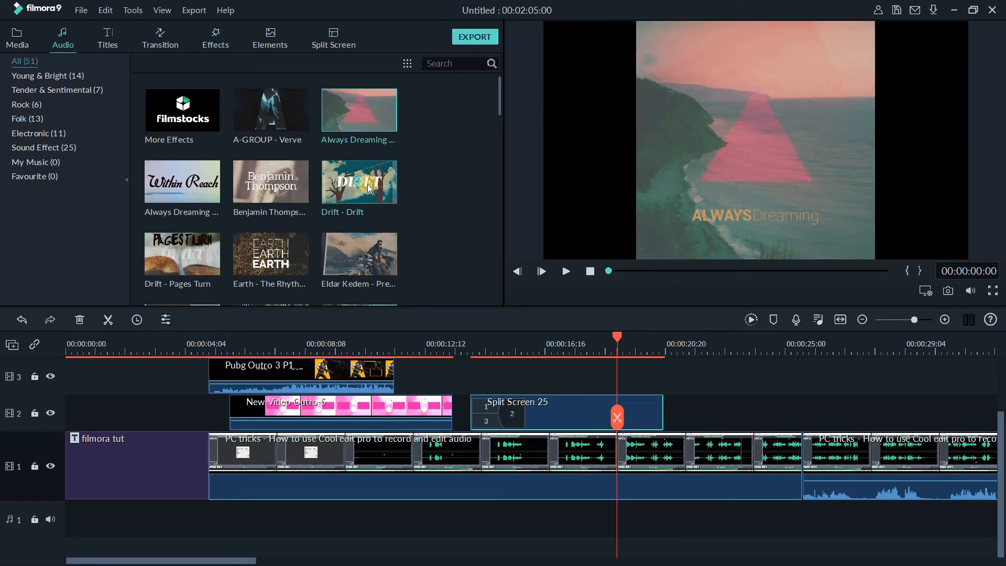
pyautogui.scroll(-15, 366, 184)
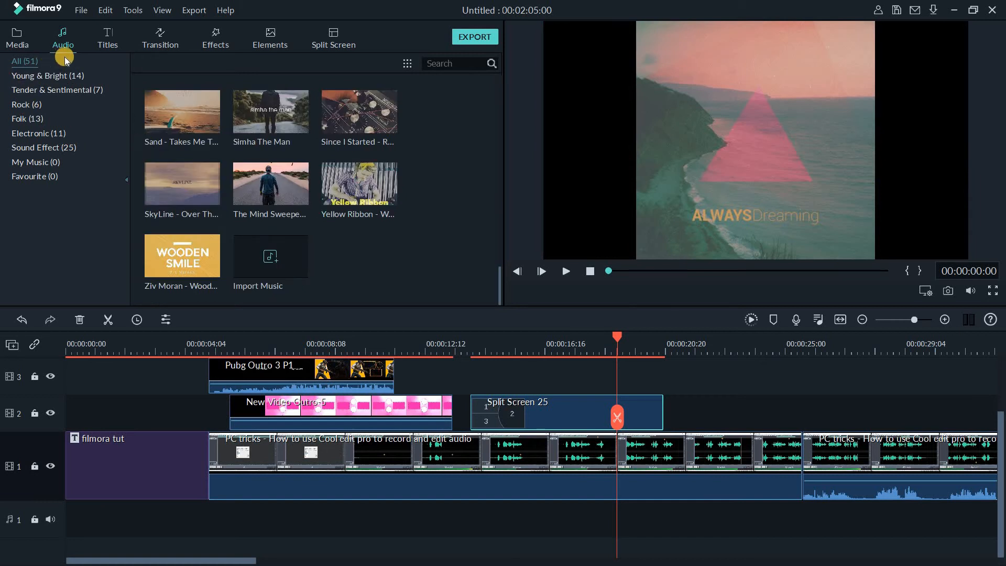
pyautogui.scroll(15, 380, 215)
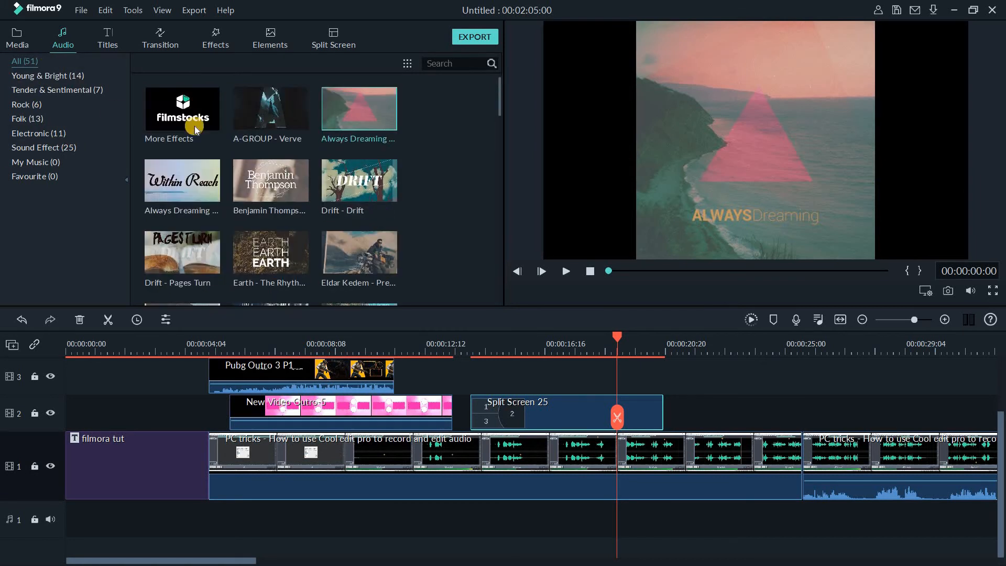
# Step: Place the imported In Light Of Darkness music at the start of audio track 1
pyautogui.click(21, 39)
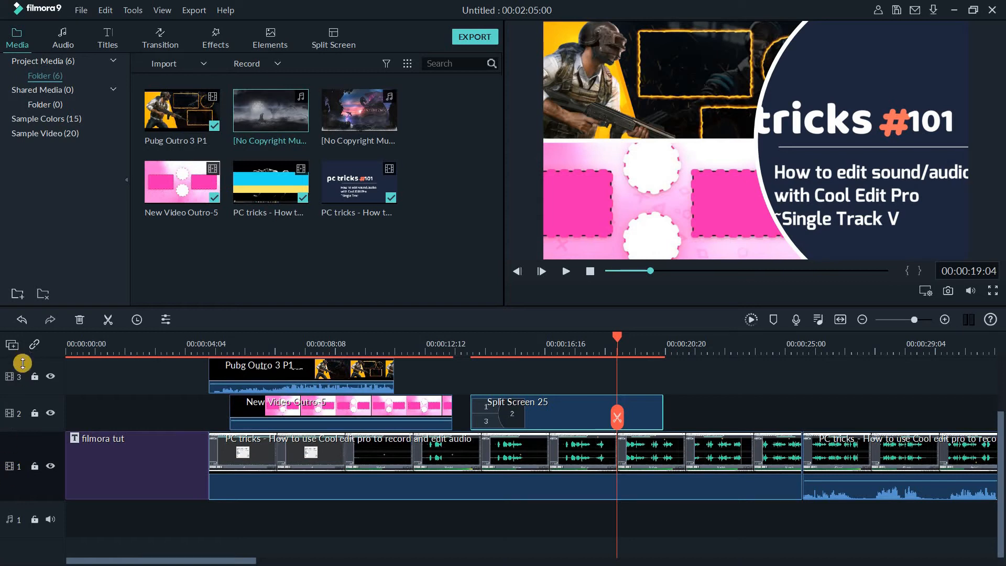
pyautogui.scroll(2, 94, 430)
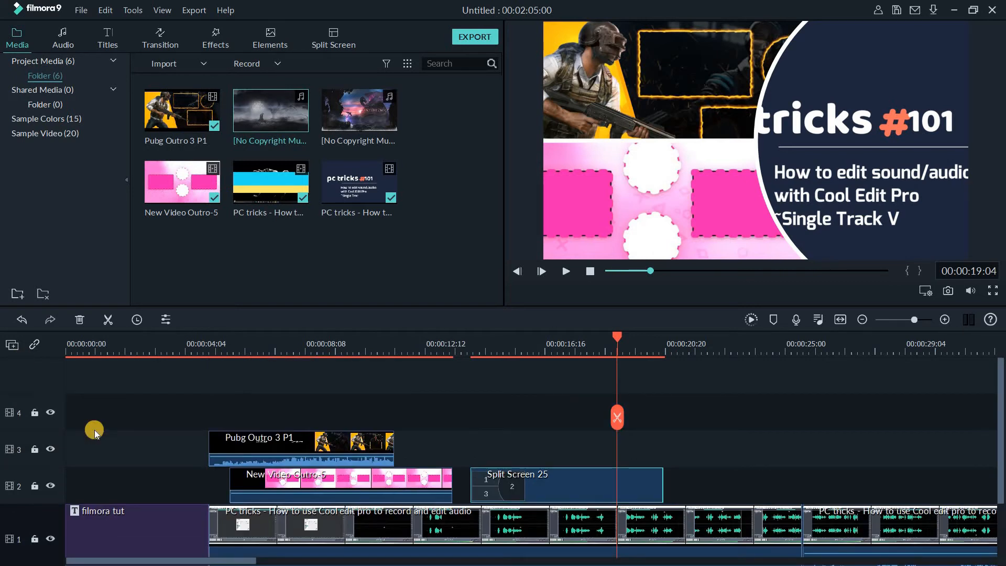
pyautogui.scroll(-2, 94, 429)
pyautogui.scroll(1, 94, 429)
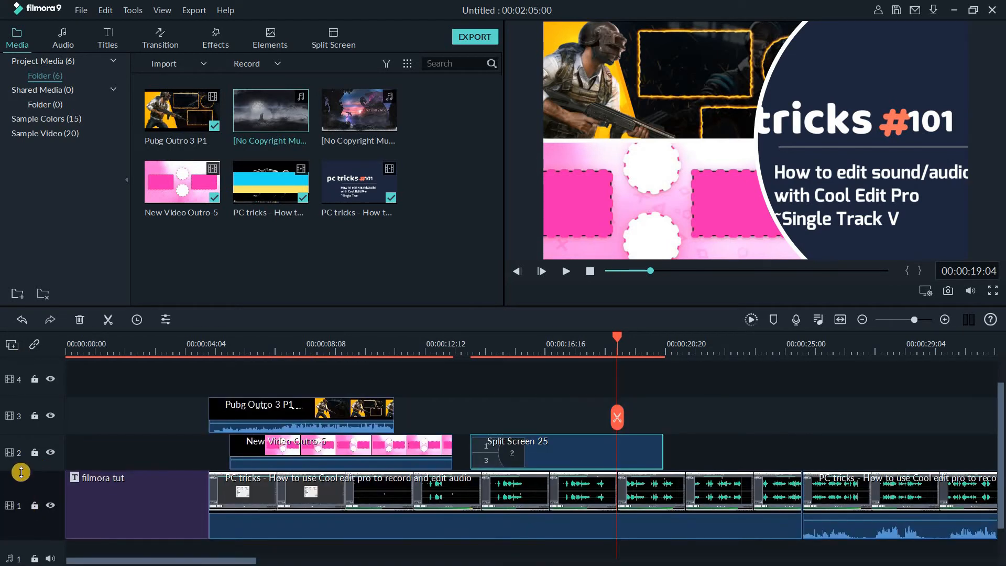
pyautogui.scroll(-1, 21, 472)
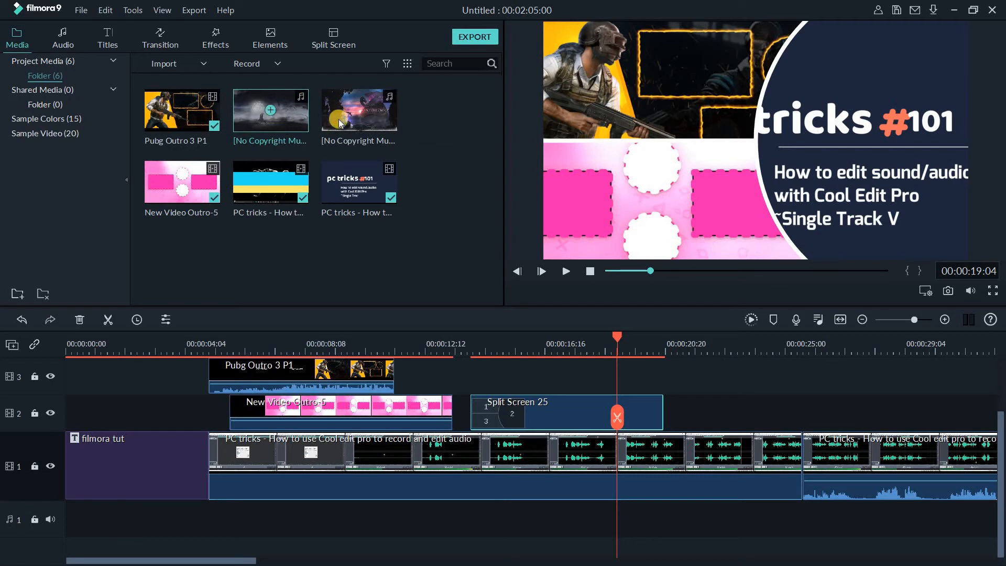
pyautogui.moveTo(339, 123); pyautogui.dragTo(70, 506)
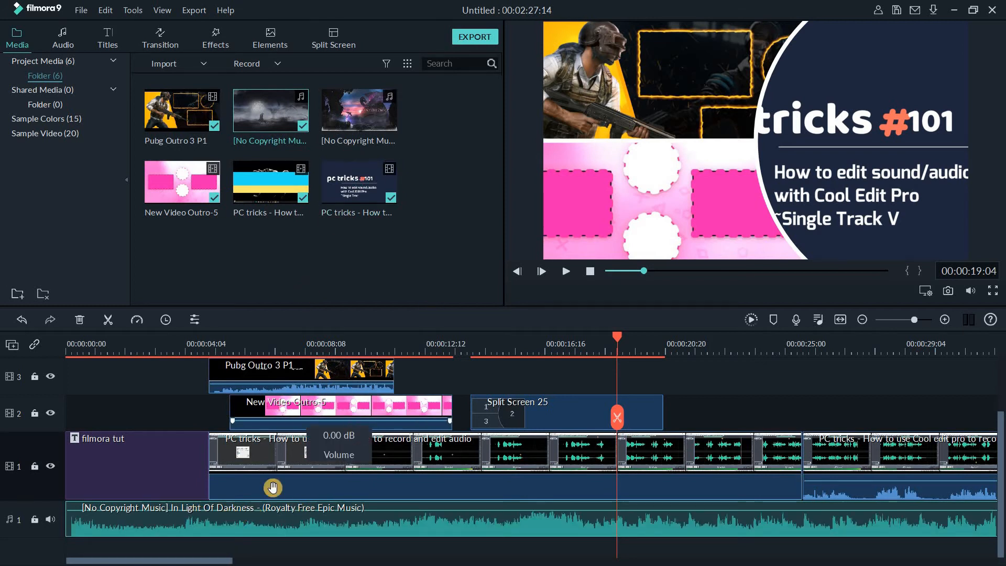
# Step: Split the In Light Of Darkness music at 00:00:55:11 and delete the part after the cut
pyautogui.moveTo(579, 343); pyautogui.dragTo(505, 342)
pyautogui.moveTo(301, 346); pyautogui.dragTo(455, 344)
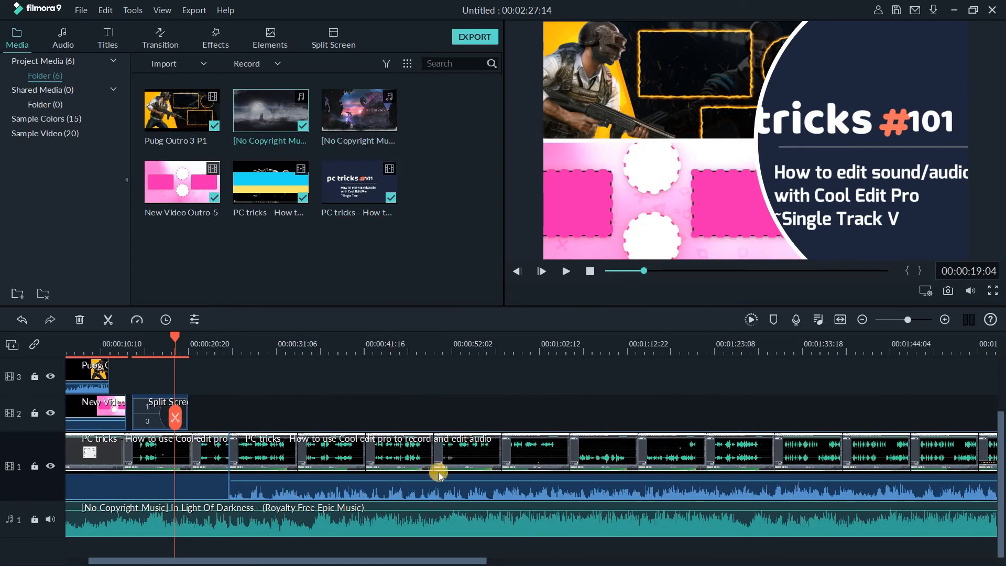
pyautogui.click(486, 347)
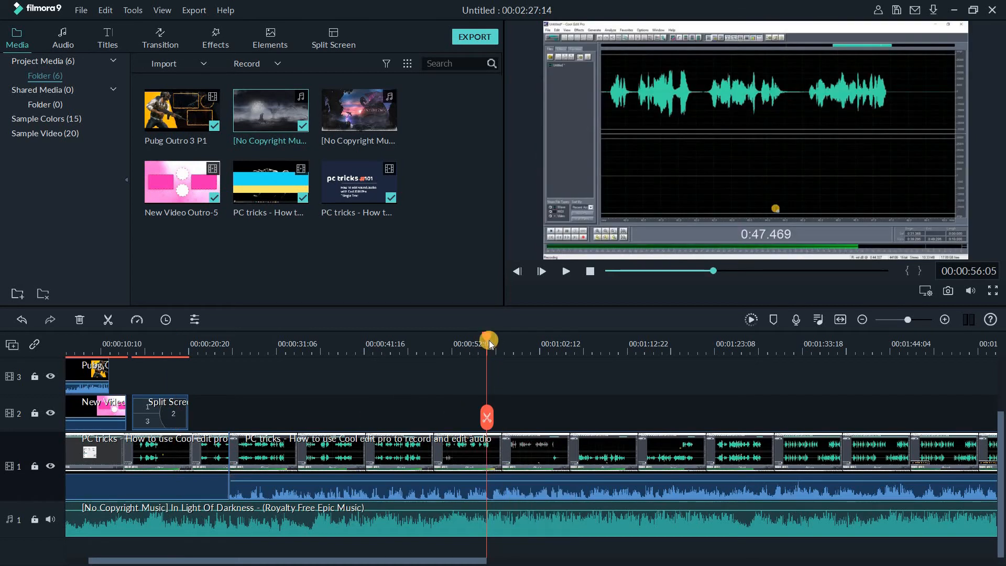
pyautogui.moveTo(498, 339); pyautogui.dragTo(480, 377)
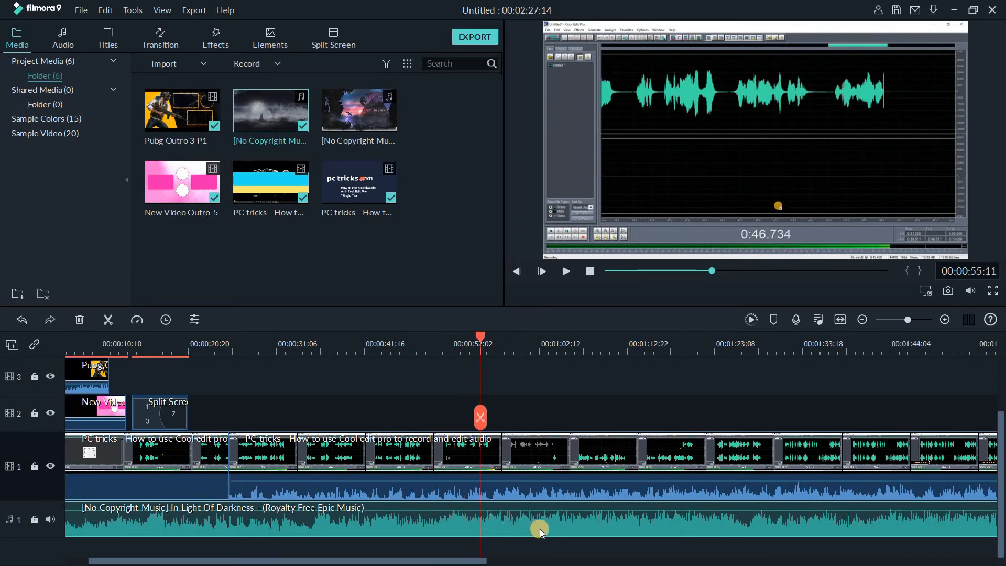
pyautogui.click(482, 419)
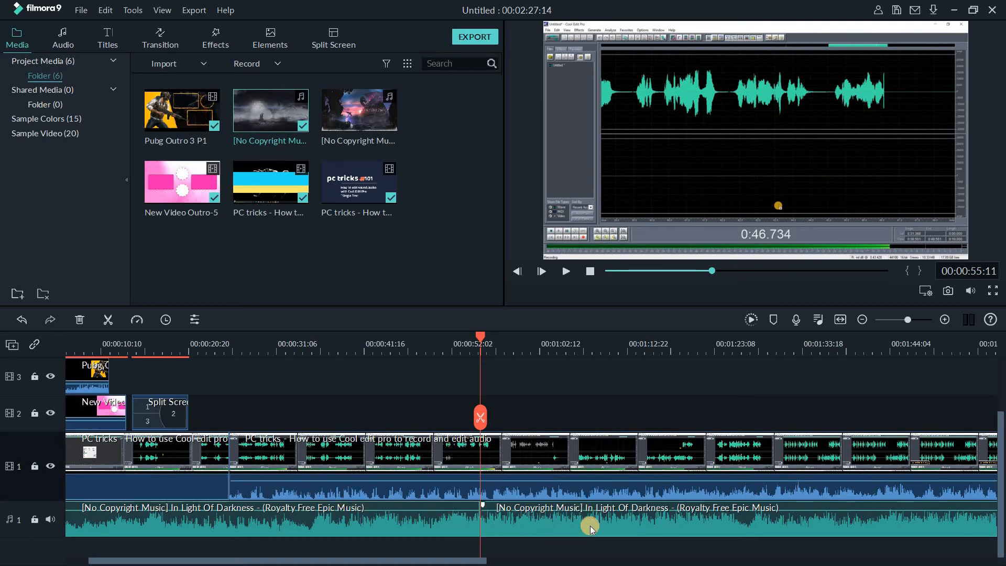
pyautogui.press('Delete')
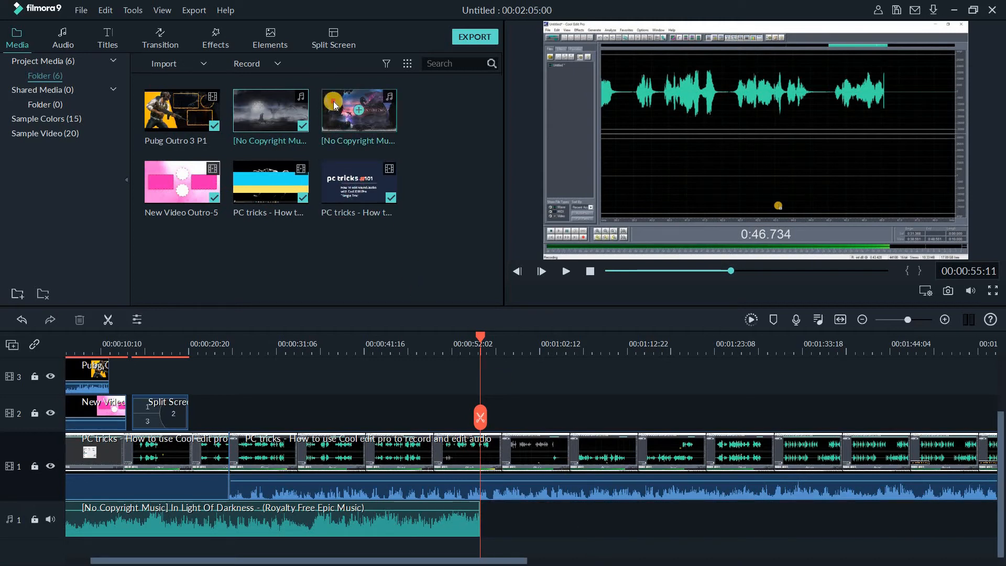
# Step: Place the Guardians music directly after the first music clip and shorten it to end with the video at 00:02:05:00
pyautogui.moveTo(333, 104); pyautogui.dragTo(523, 516)
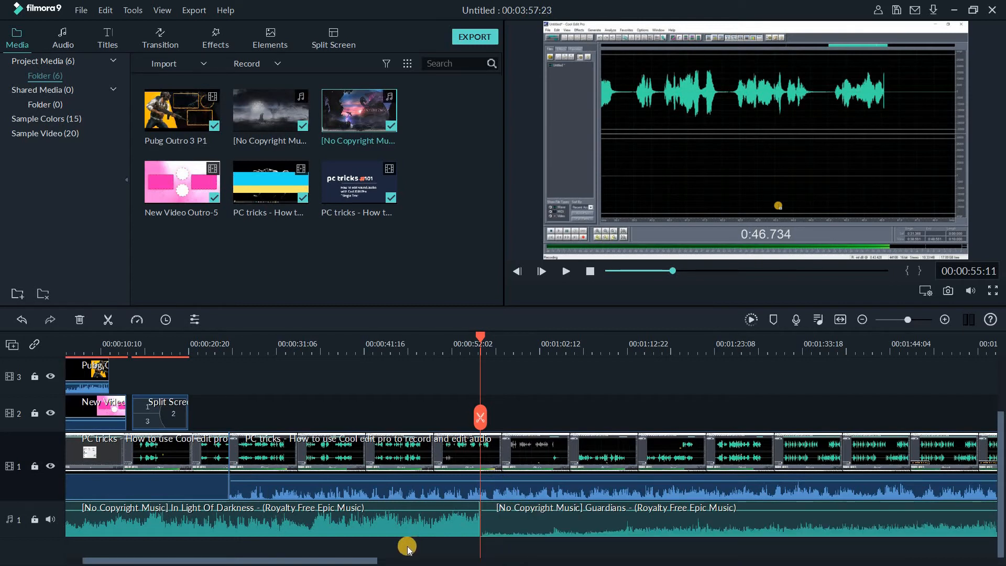
pyautogui.moveTo(374, 560); pyautogui.dragTo(433, 560)
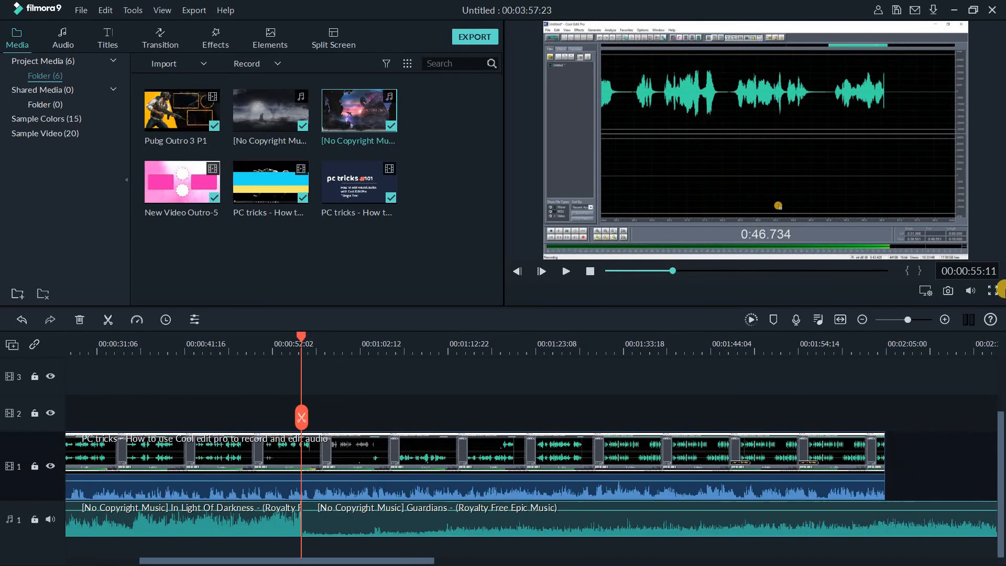
pyautogui.click(904, 348)
pyautogui.moveTo(903, 340)
pyautogui.mouseDown()
pyautogui.moveTo(892, 348)
pyautogui.moveTo(910, 353)
pyautogui.mouseUp()
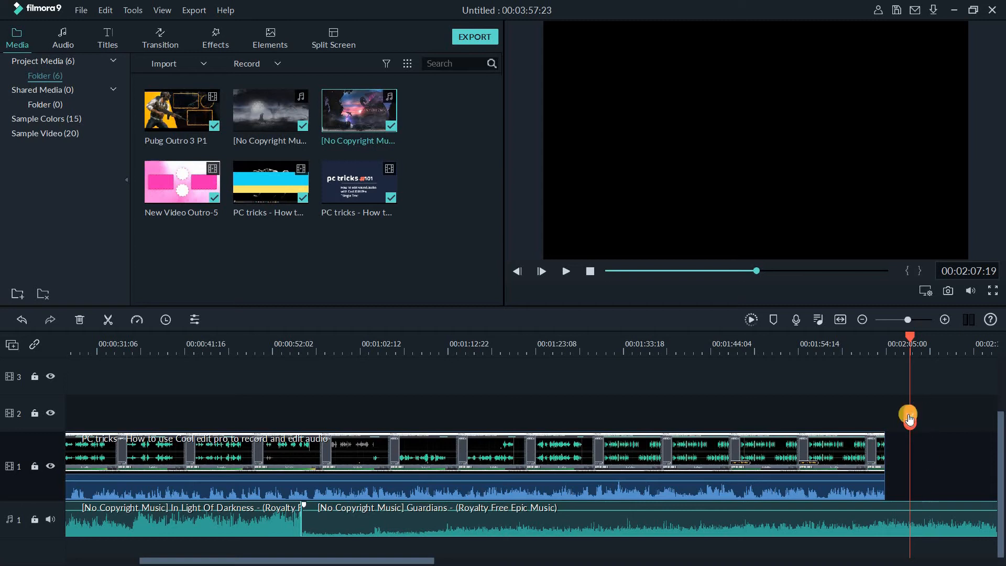
pyautogui.click(910, 418)
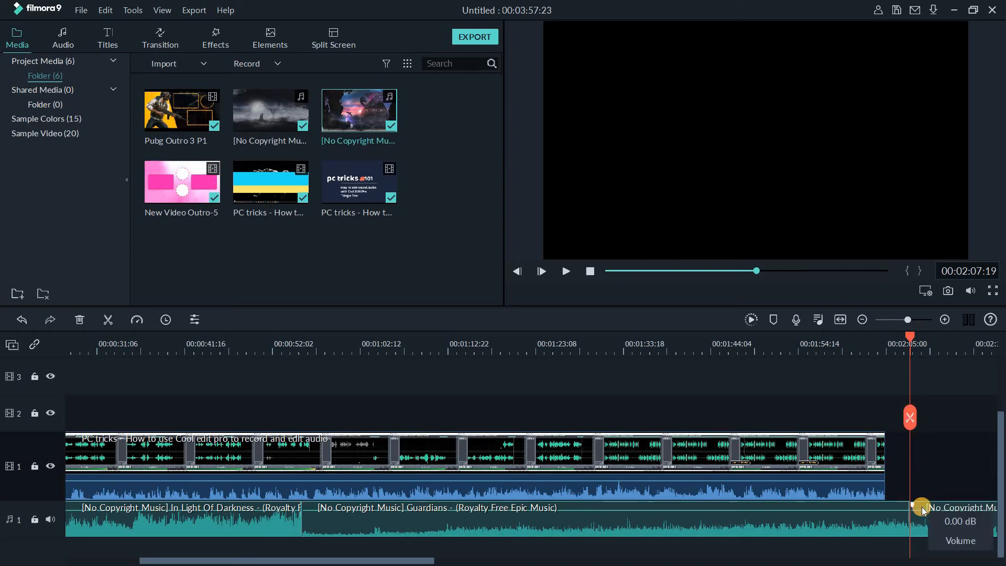
pyautogui.press('Delete')
pyautogui.click(833, 339)
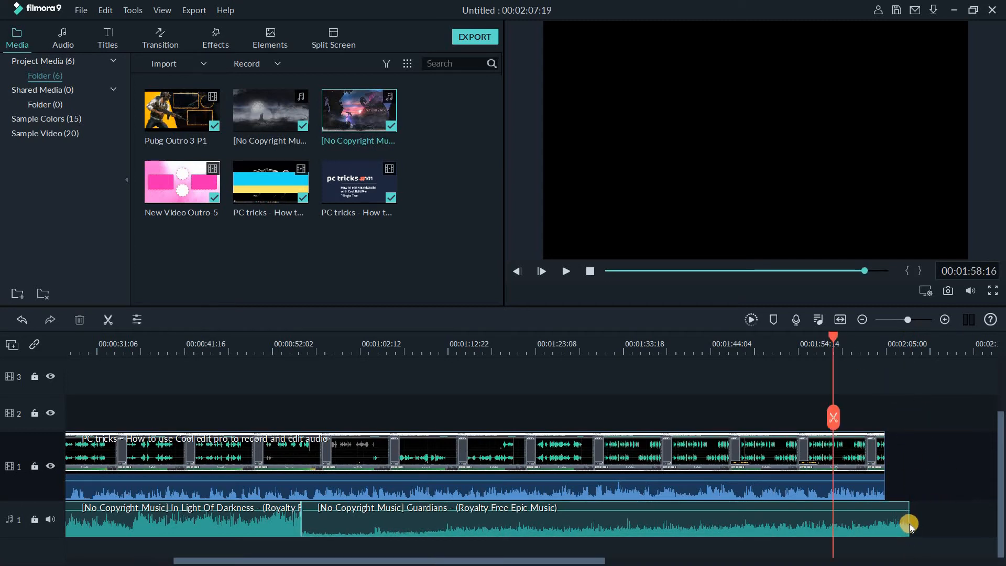
pyautogui.moveTo(907, 521); pyautogui.dragTo(887, 532)
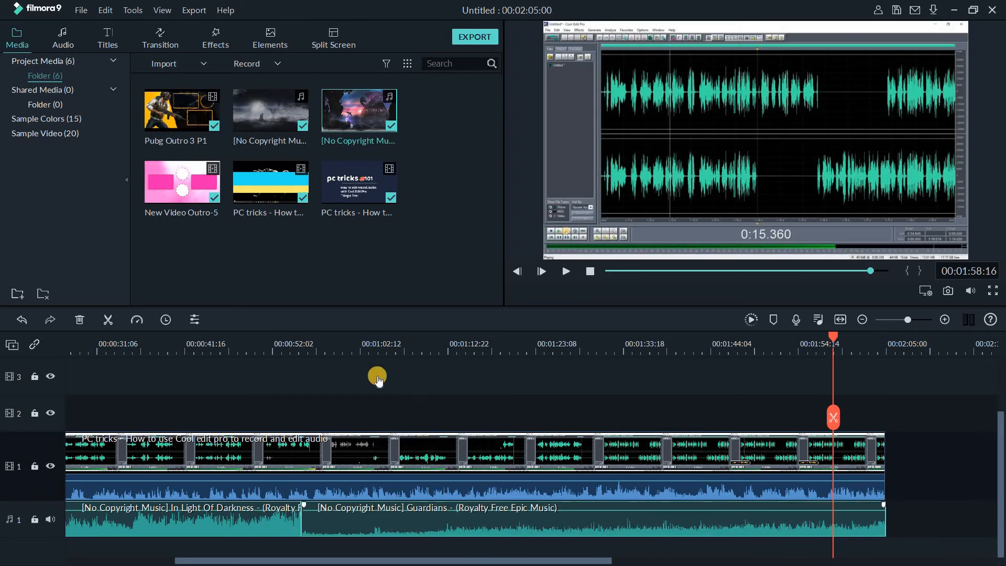
# Step: Play back the timeline from about 00:00:48:23 and again from about 00:00:40:03 to check the music against the video's own audio
pyautogui.click(247, 337)
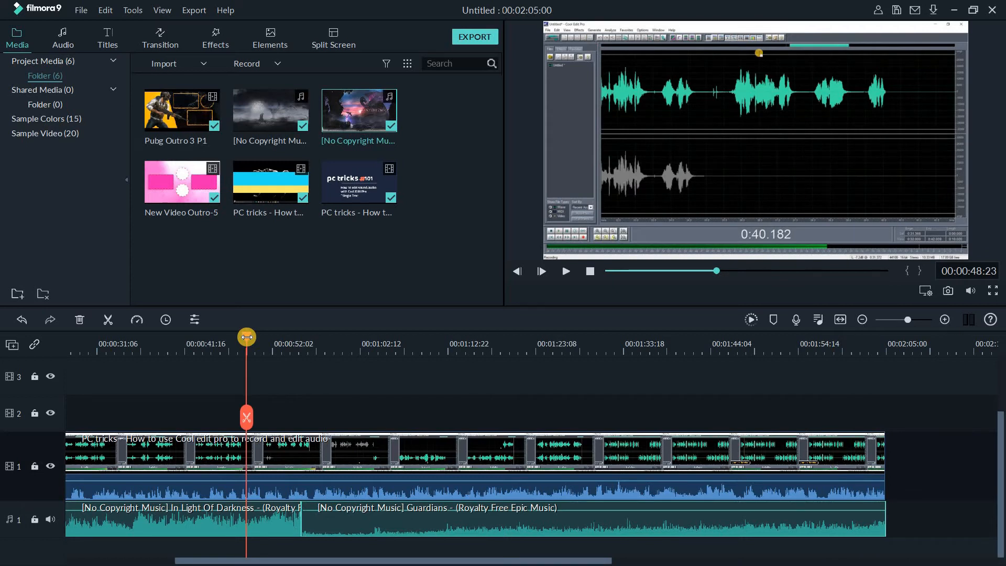
pyautogui.press('space')
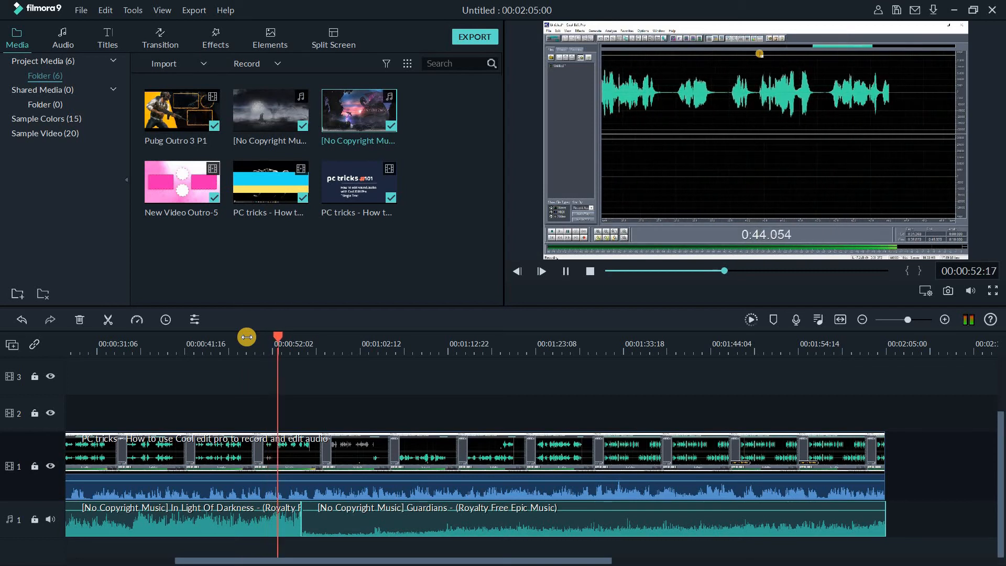
pyautogui.press('space')
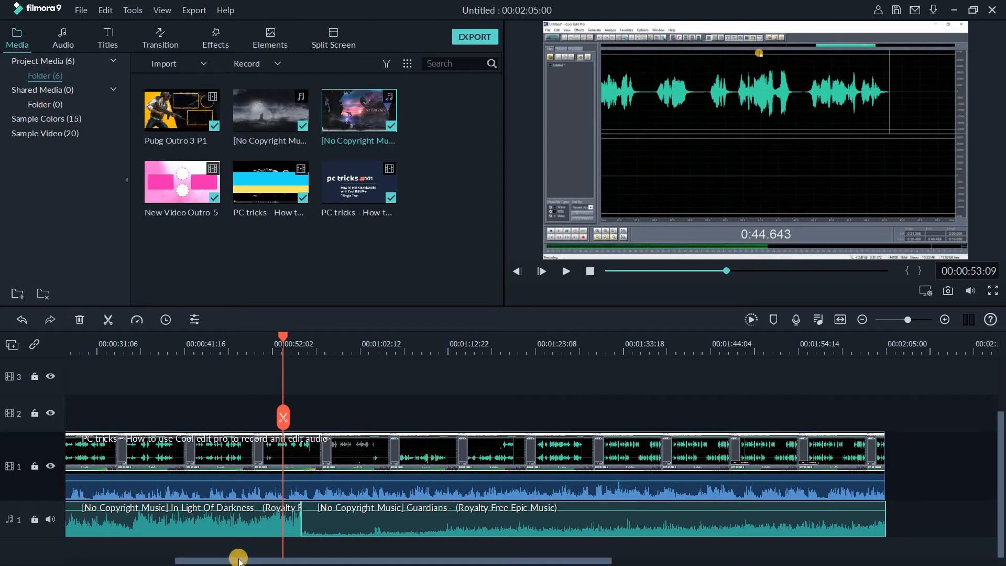
pyautogui.moveTo(233, 560); pyautogui.dragTo(205, 560)
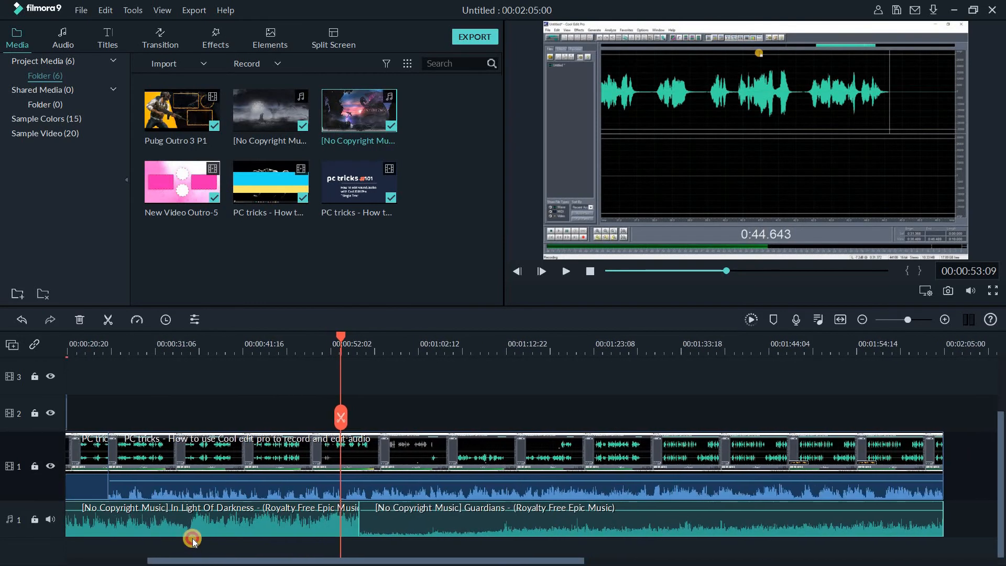
pyautogui.click(231, 344)
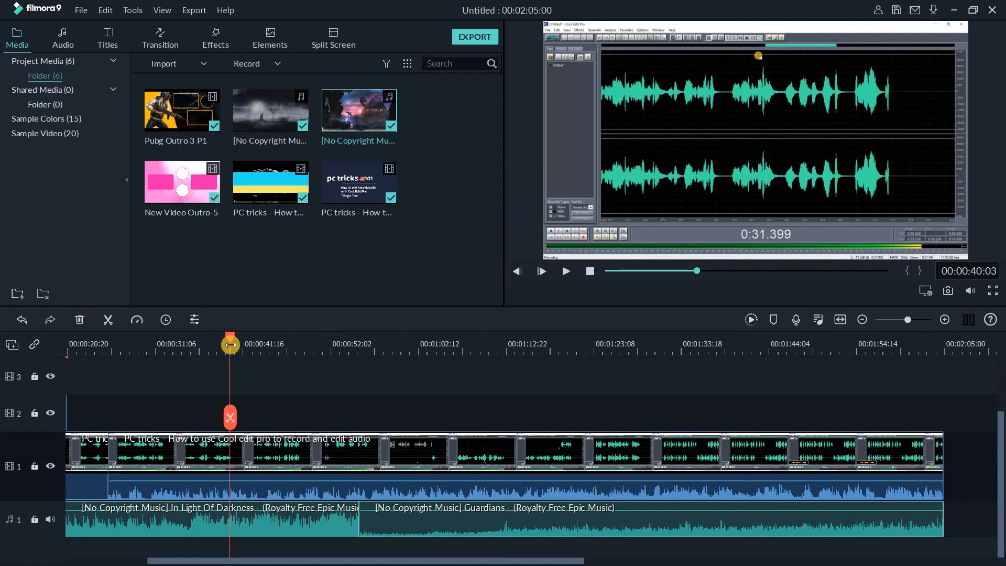
pyautogui.press('space')
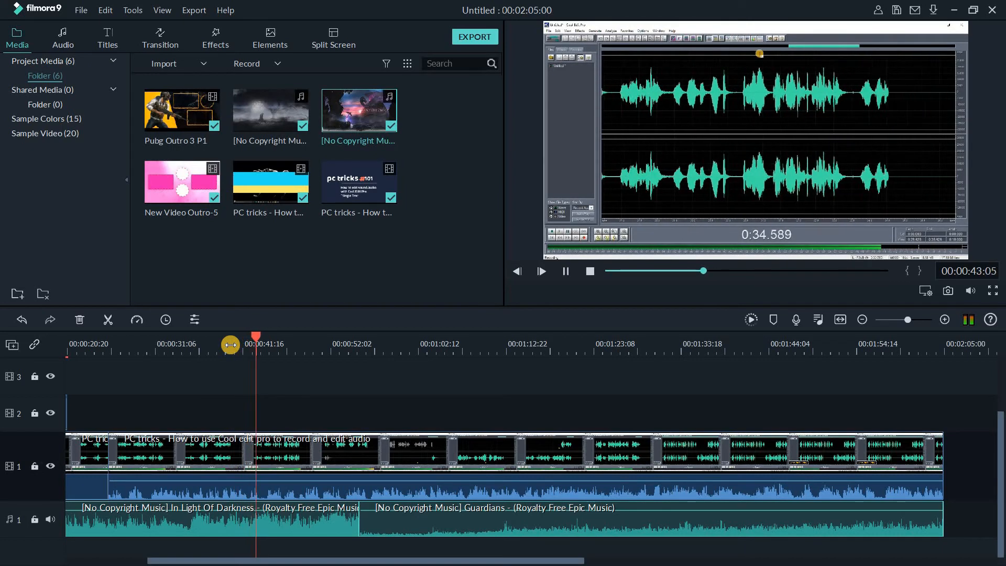
pyautogui.press('space')
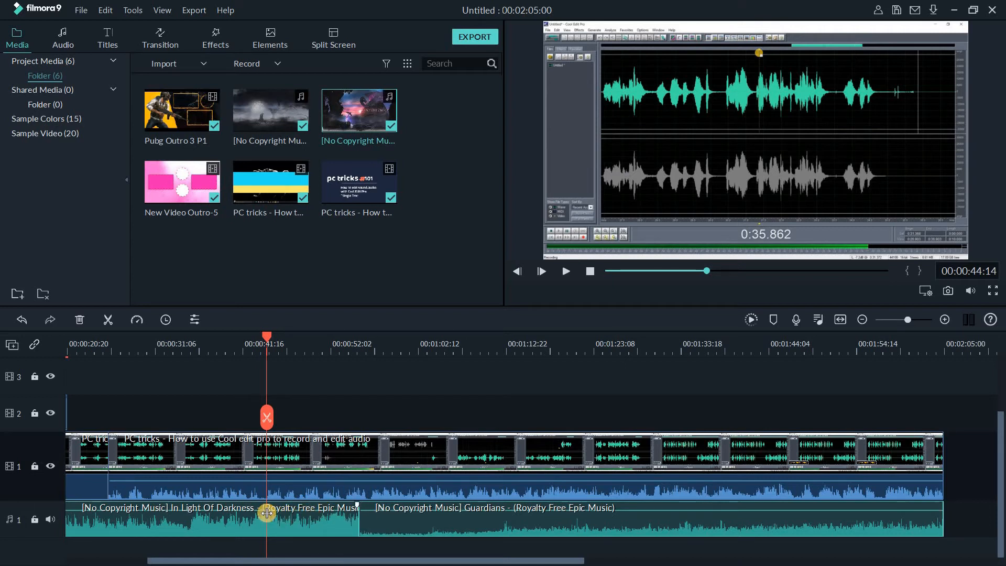
pyautogui.click(460, 382)
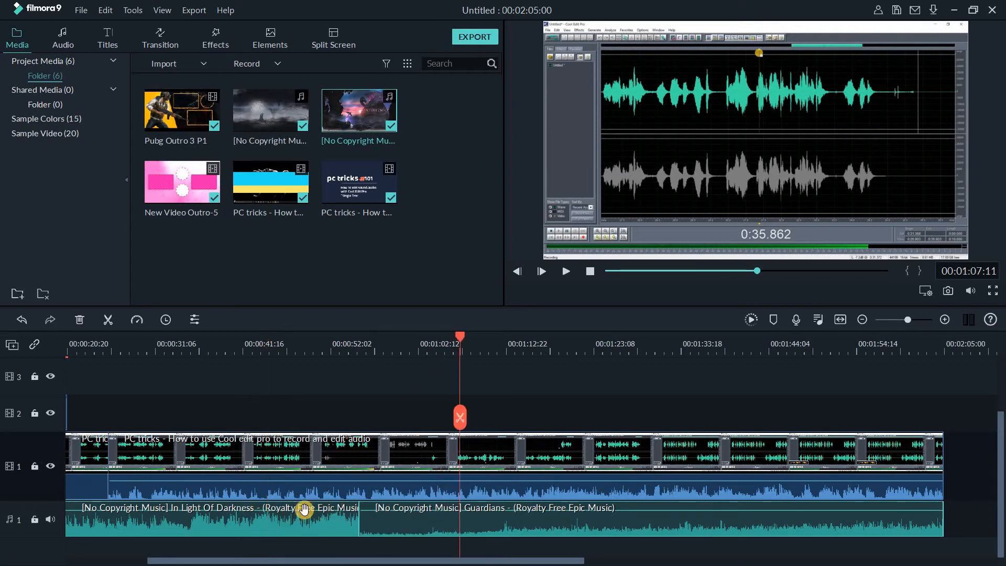
# Step: Lower the In Light Of Darkness clip's volume to about -4 dB and play the transition into the second song from about 00:00:54
pyautogui.moveTo(302, 516); pyautogui.dragTo(237, 530)
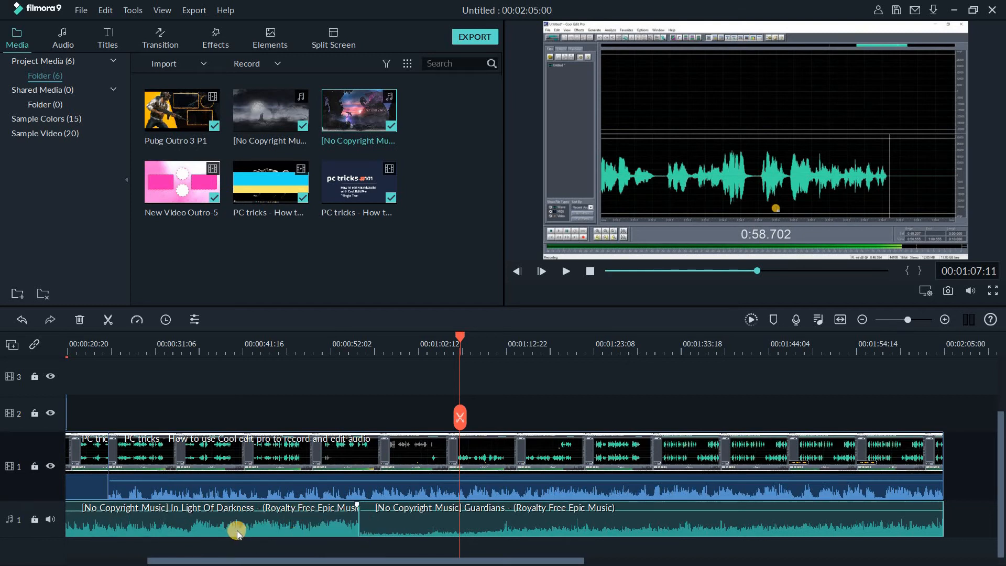
pyautogui.doubleClick(232, 522)
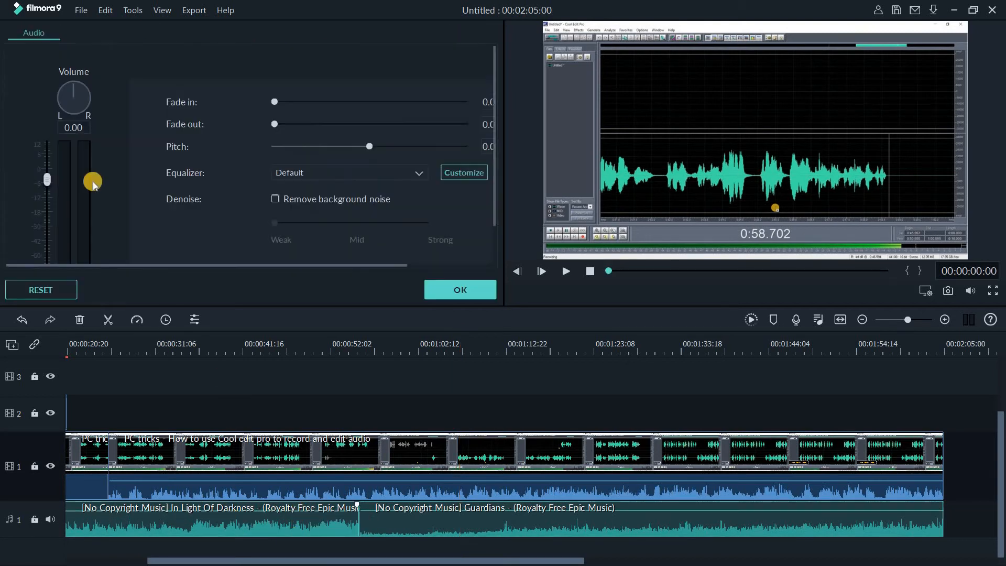
pyautogui.click(49, 200)
pyautogui.moveTo(50, 203); pyautogui.dragTo(58, 182)
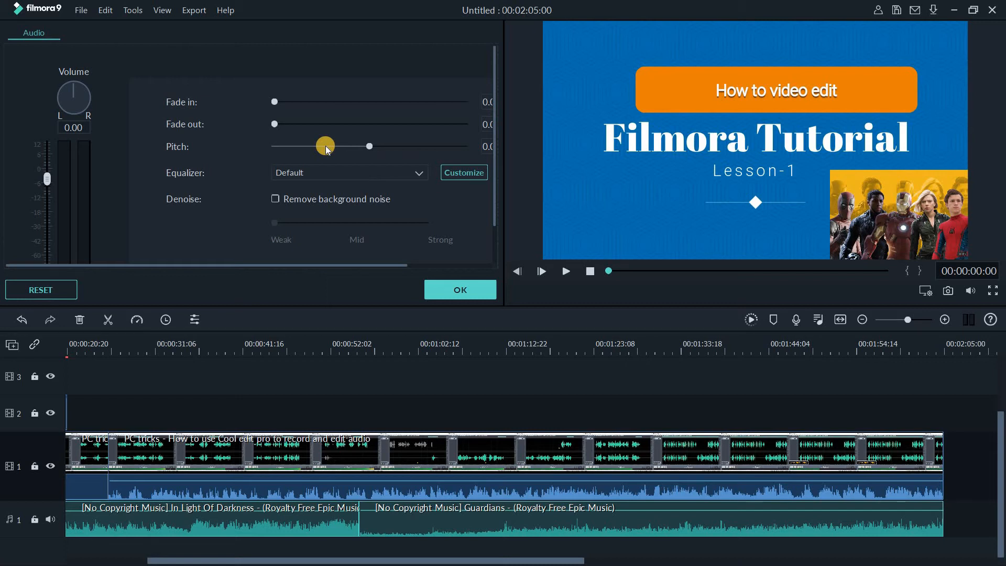
pyautogui.click(473, 293)
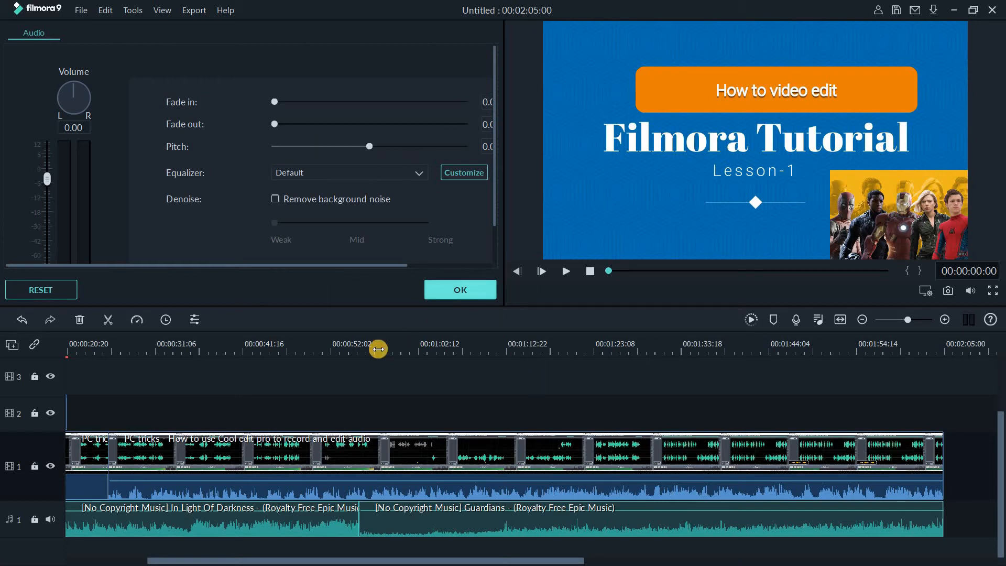
pyautogui.click(349, 345)
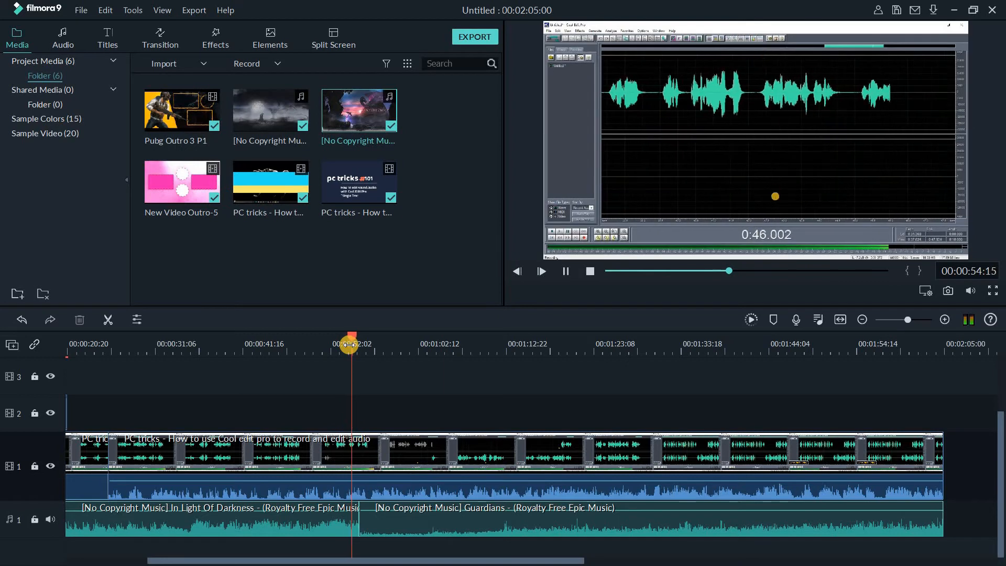
pyautogui.press('space')
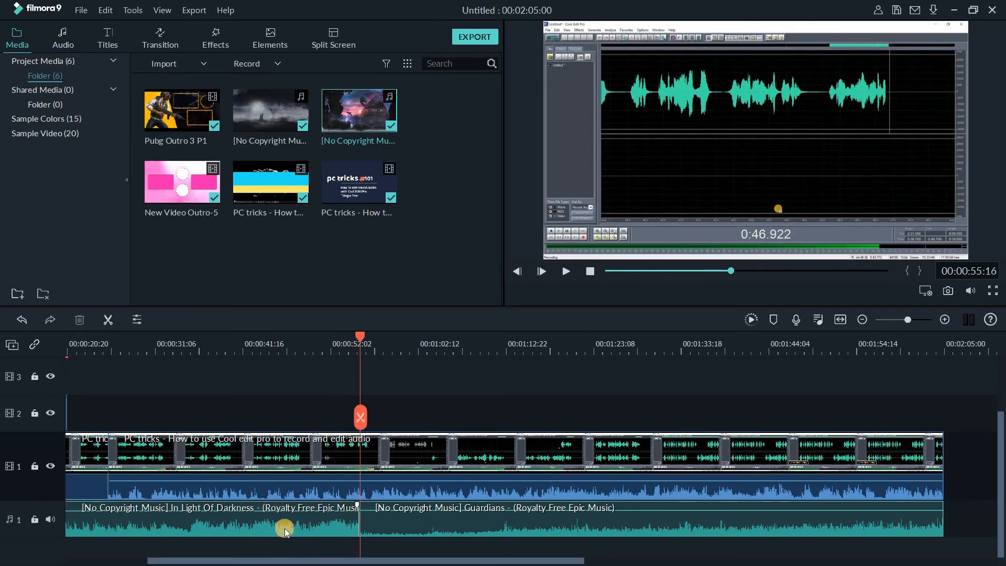
# Step: Lower the In Light Of Darkness clip's volume to about -12 dB and play the timeline from 00:00:48:13 to check it
pyautogui.doubleClick(285, 527)
pyautogui.moveTo(46, 169); pyautogui.dragTo(47, 200)
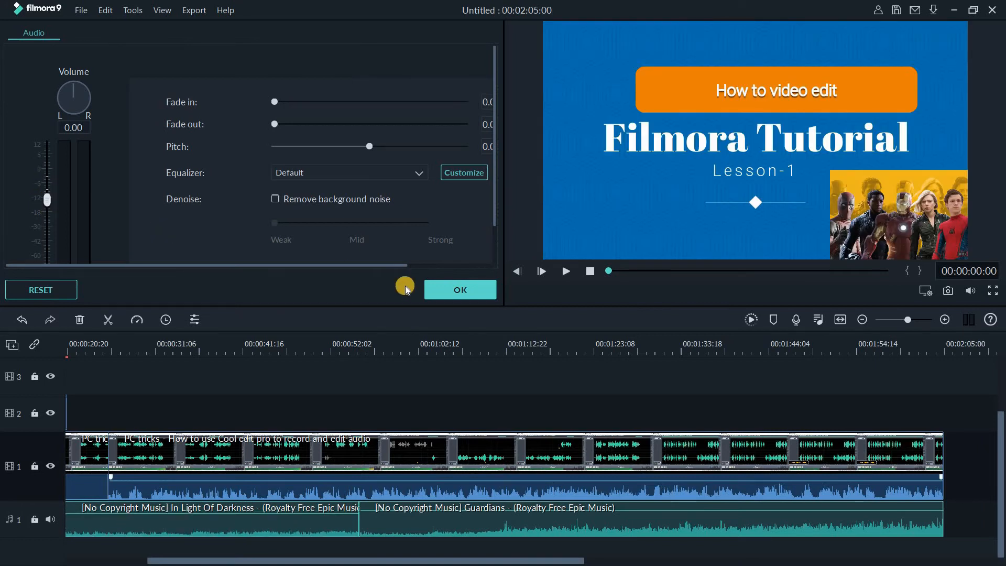
pyautogui.click(458, 289)
pyautogui.click(301, 351)
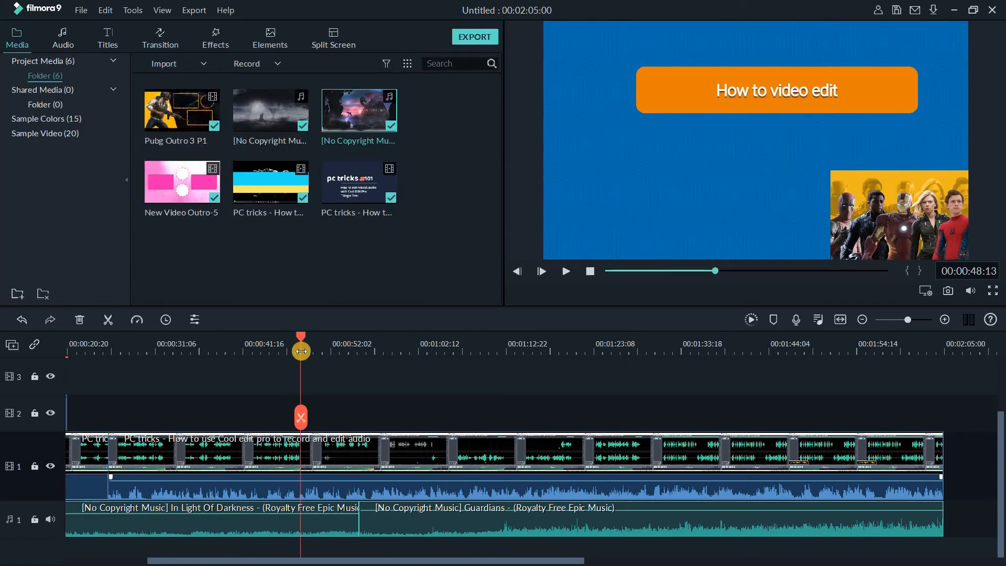
pyautogui.press('space')
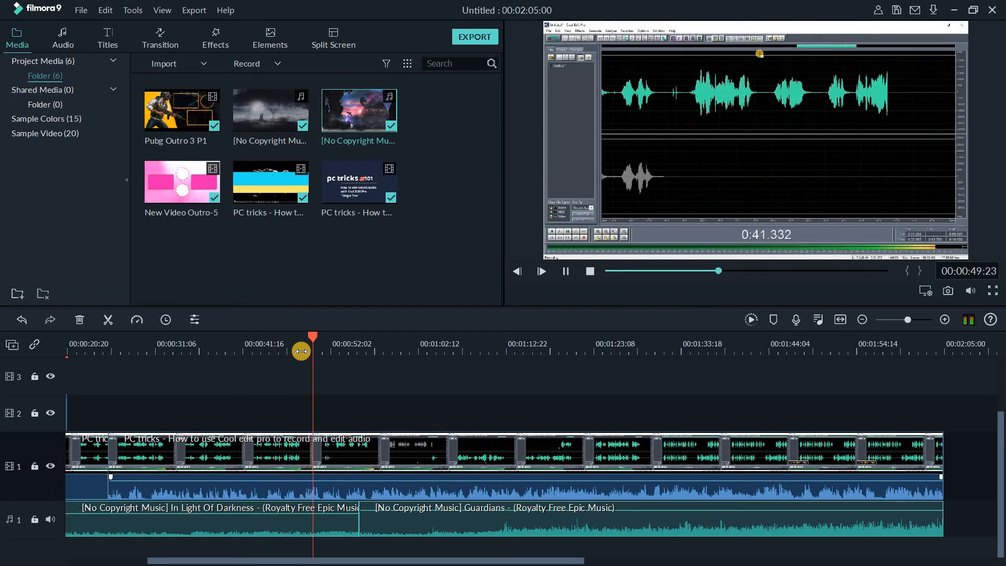
pyautogui.press('space')
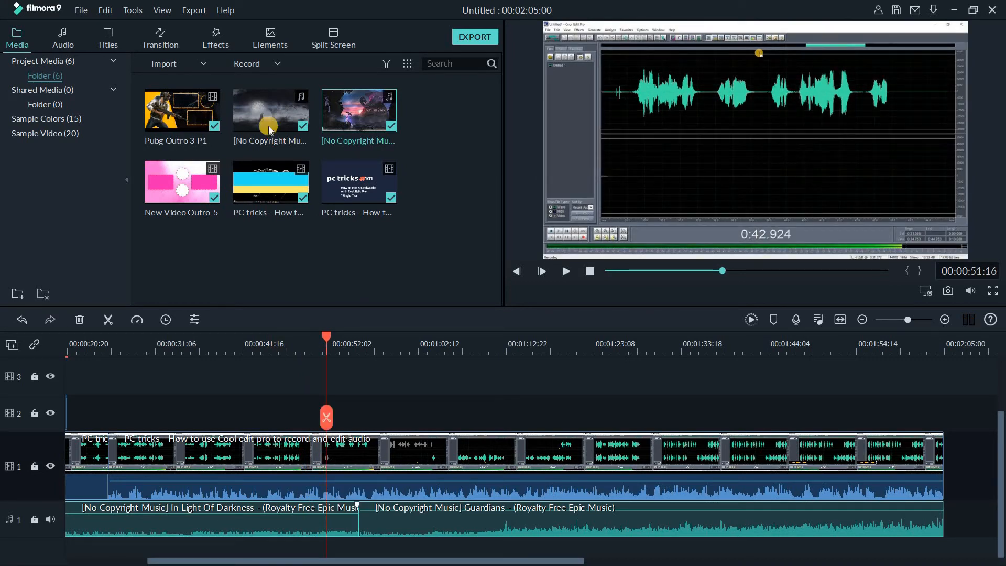
# Step: Give the In Light Of Darkness clip a fade-out of about 2.4 seconds and play through to its end
pyautogui.doubleClick(338, 524)
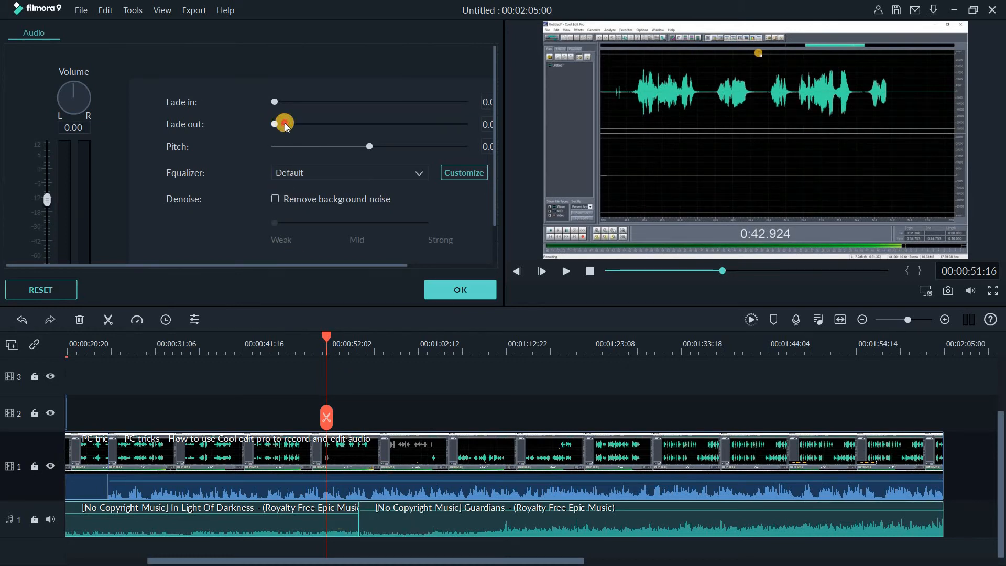
pyautogui.click(285, 125)
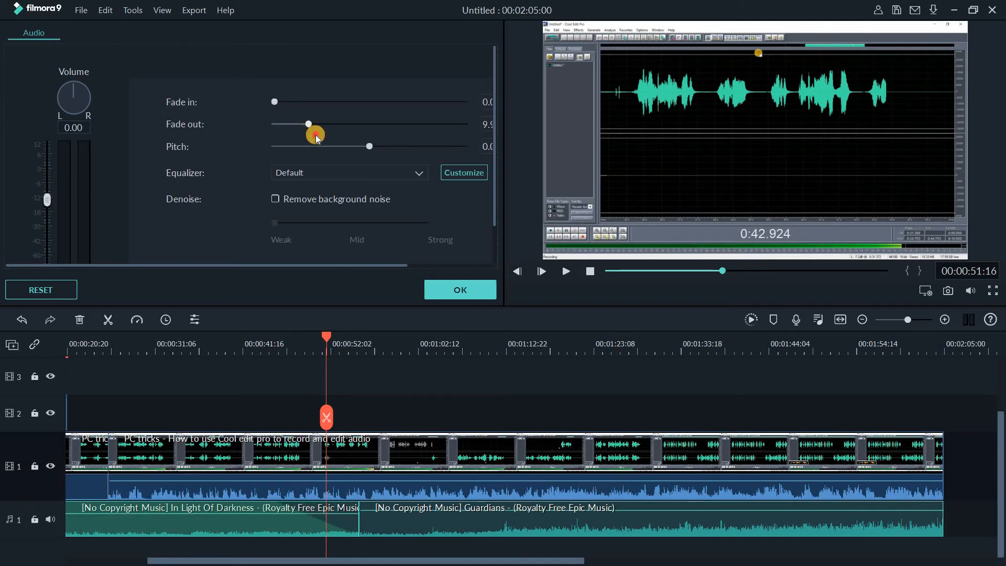
pyautogui.moveTo(328, 141)
pyautogui.mouseDown()
pyautogui.moveTo(338, 143)
pyautogui.moveTo(300, 145)
pyautogui.mouseUp()
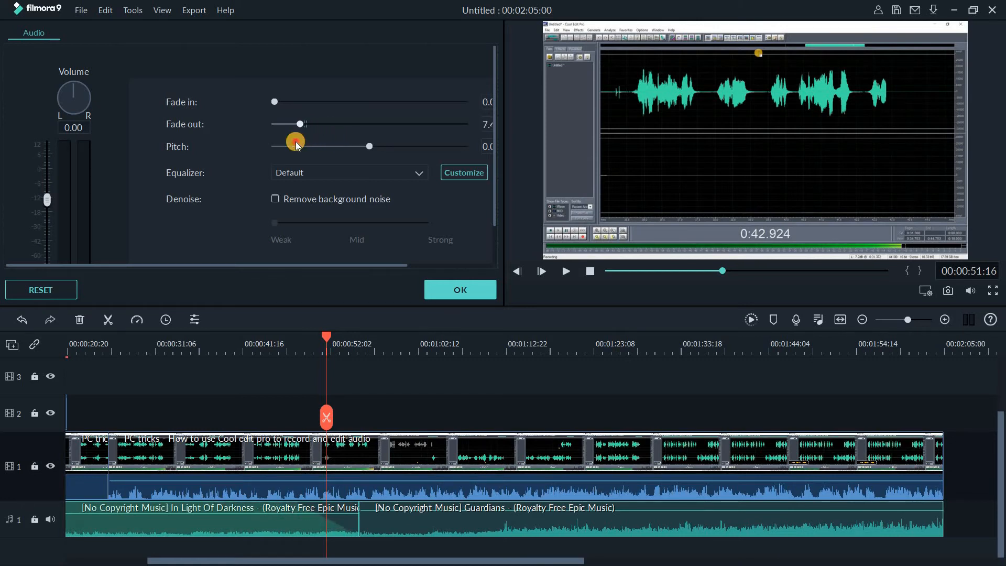
pyautogui.moveTo(287, 145); pyautogui.dragTo(279, 142)
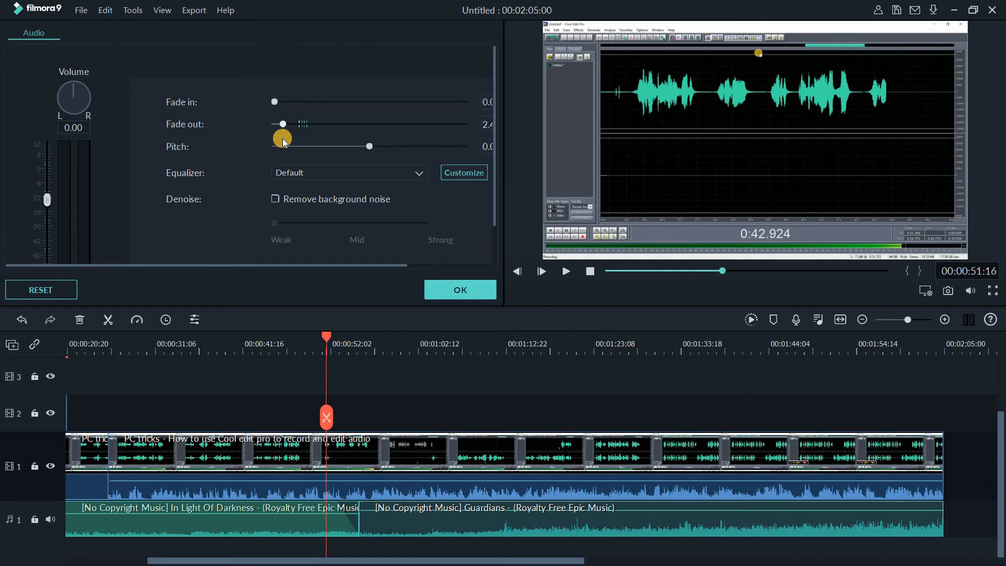
pyautogui.press('space')
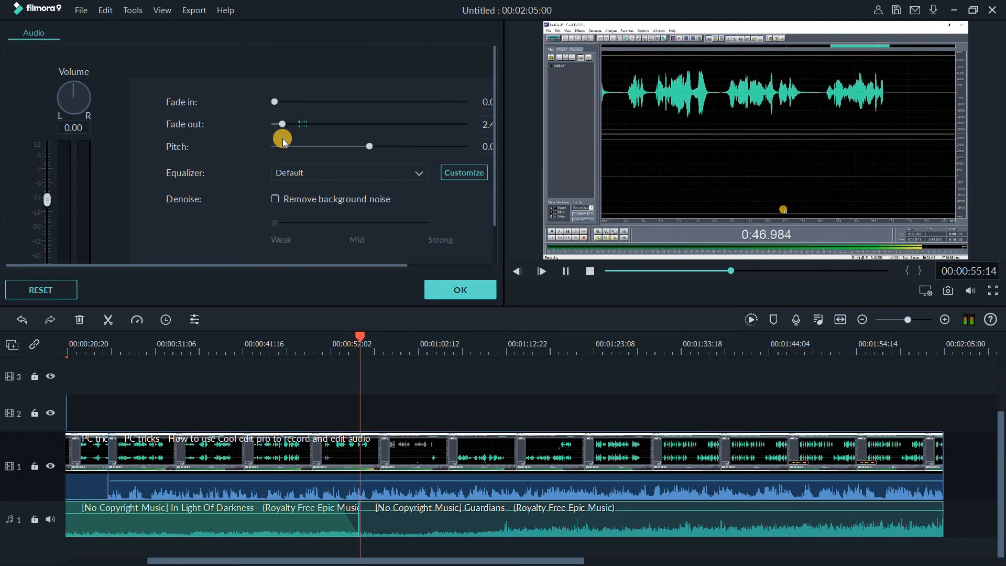
pyautogui.press('space')
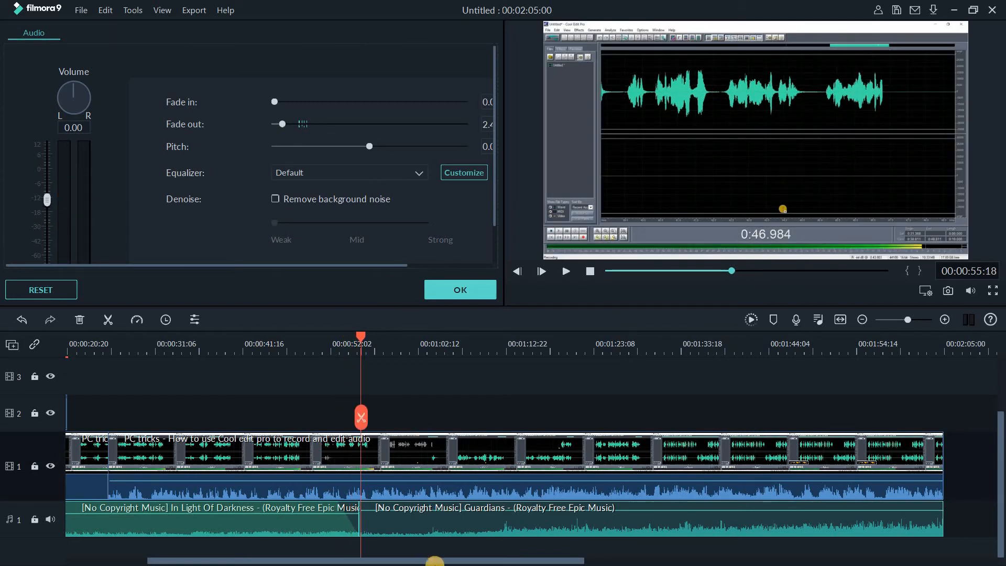
# Step: Open the Guardians clip's audio settings and play its beginning from about 00:00:55 to check how the song starts
pyautogui.click(330, 343)
pyautogui.click(394, 521)
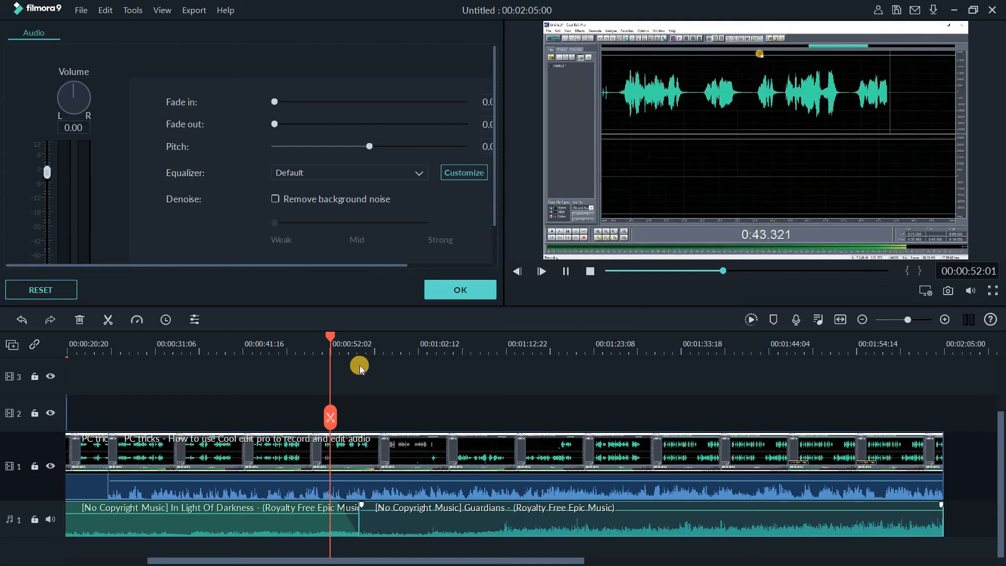
pyautogui.click(363, 343)
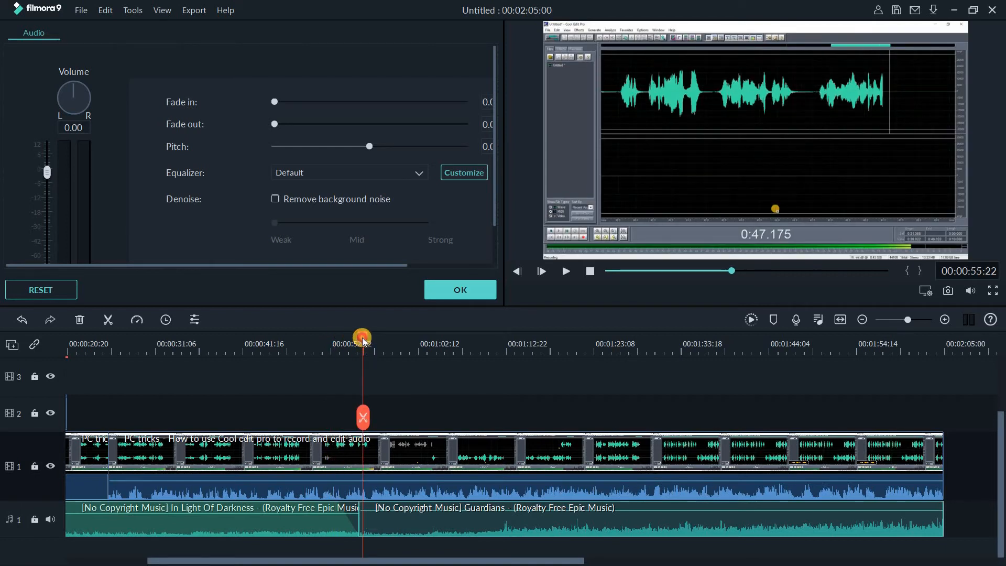
pyautogui.press('space')
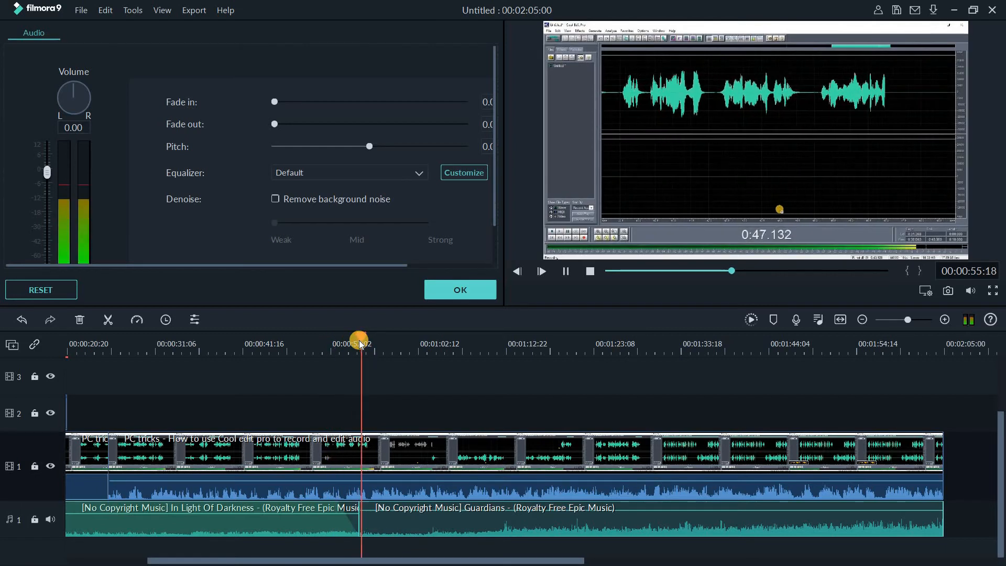
pyautogui.press('space')
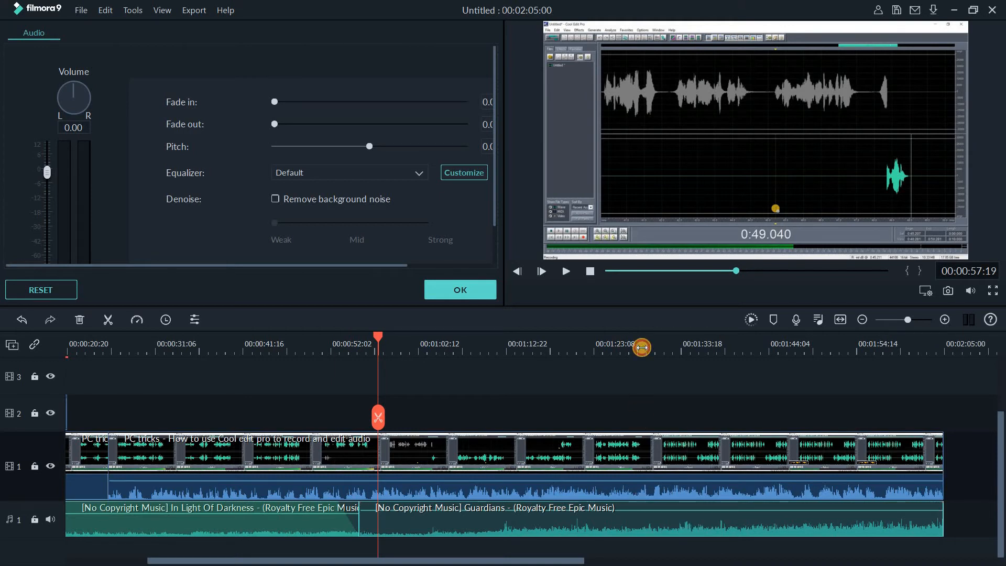
# Step: Split the Guardians music at 00:01:29:00, delete the part before the cut, and play the remainder directly after the first song
pyautogui.click(641, 347)
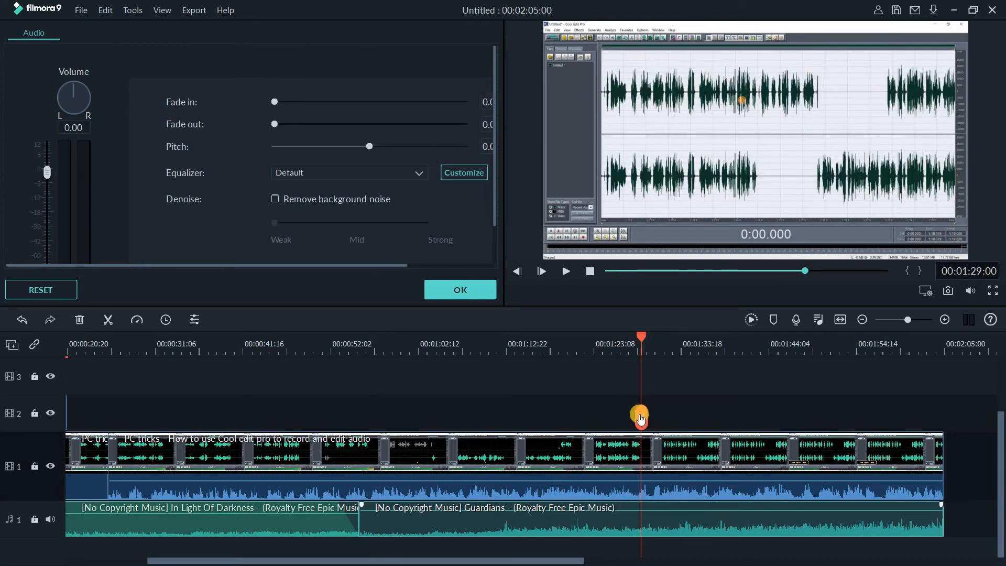
pyautogui.click(640, 417)
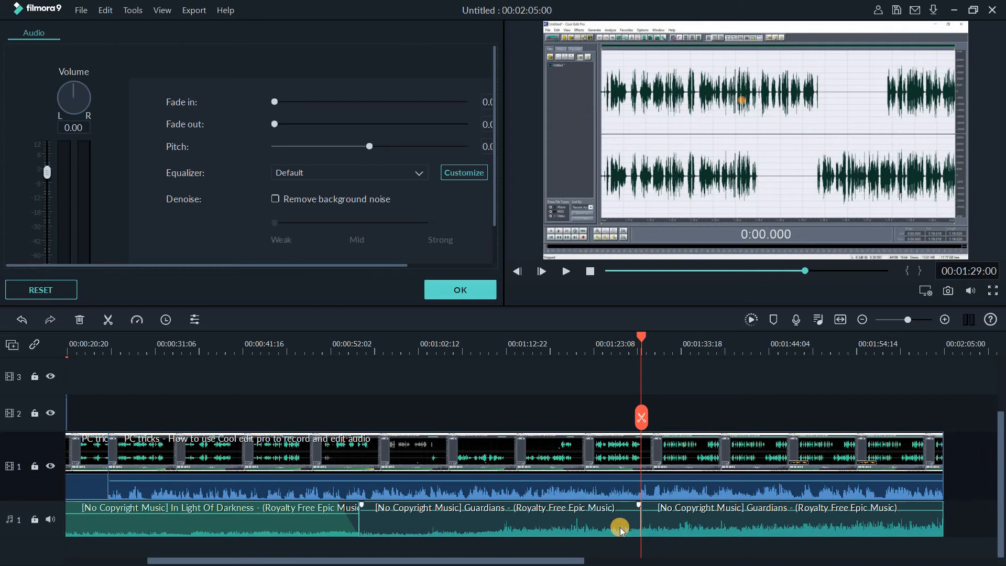
pyautogui.press('Delete')
pyautogui.press('space')
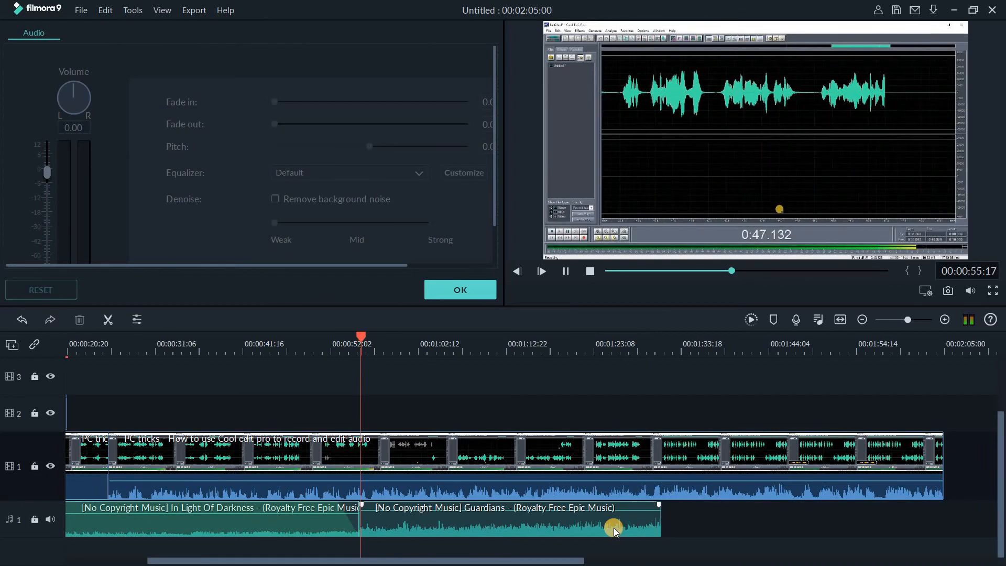
pyautogui.press('space')
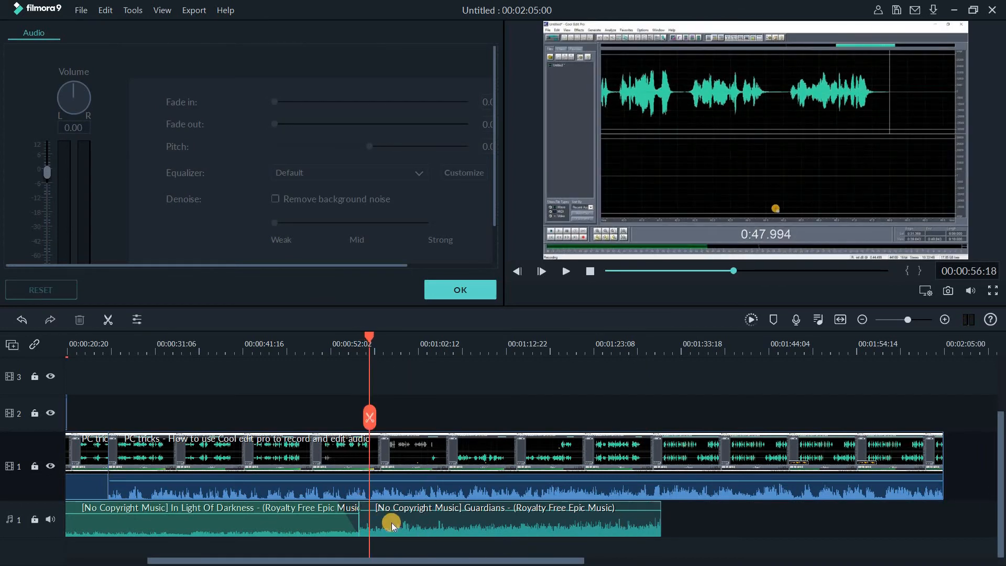
# Step: Give the Guardians clip a fade-in of about 4.5 seconds and play the transition from 00:00:55:22
pyautogui.click(393, 523)
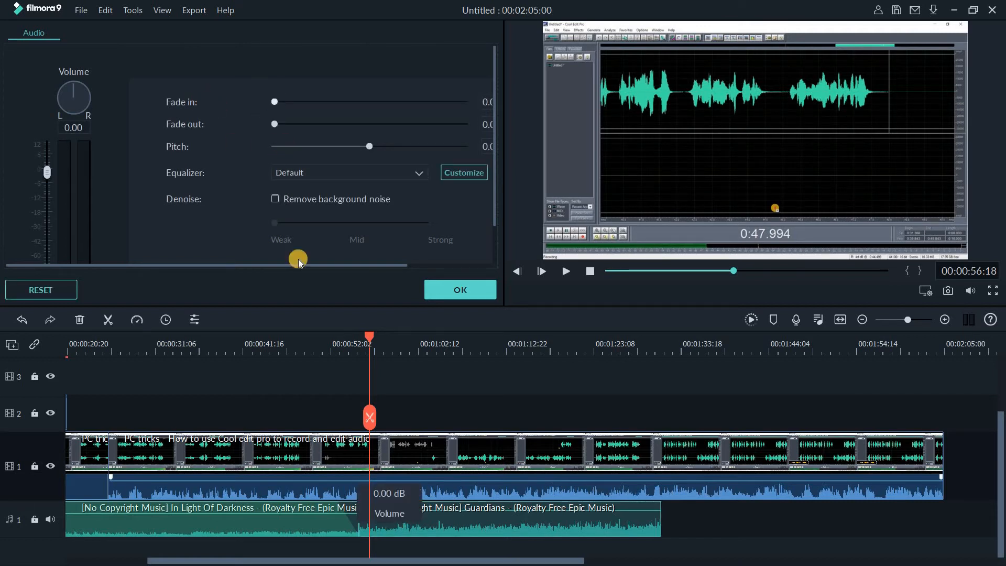
pyautogui.click(288, 335)
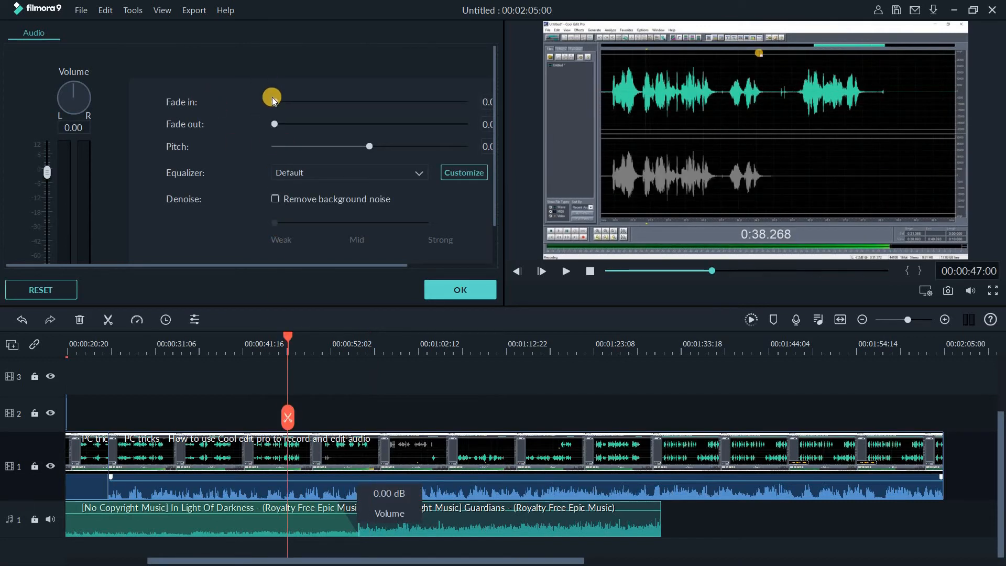
pyautogui.moveTo(279, 101); pyautogui.dragTo(299, 108)
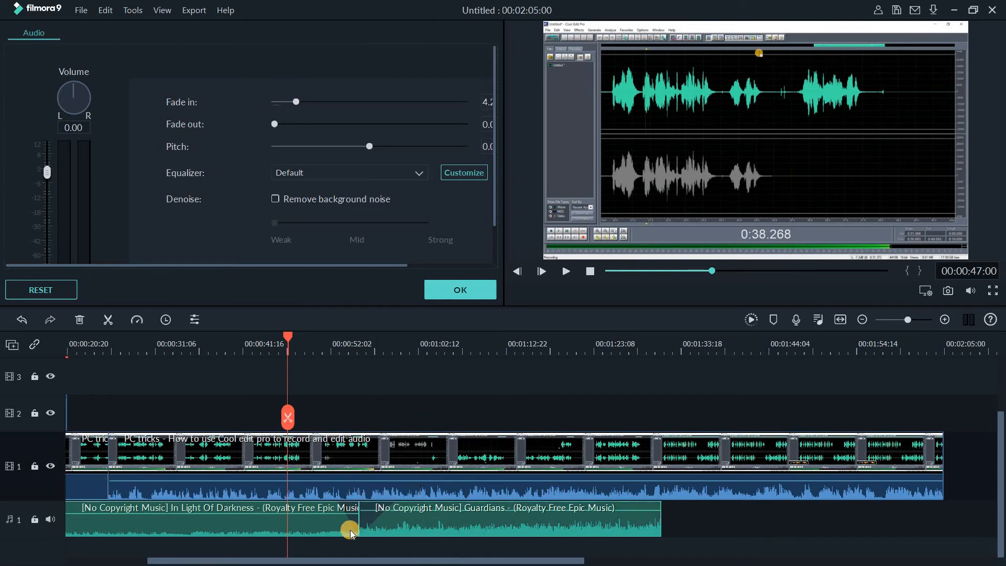
pyautogui.moveTo(394, 506)
pyautogui.mouseDown()
pyautogui.moveTo(361, 506)
pyautogui.moveTo(397, 506)
pyautogui.mouseUp()
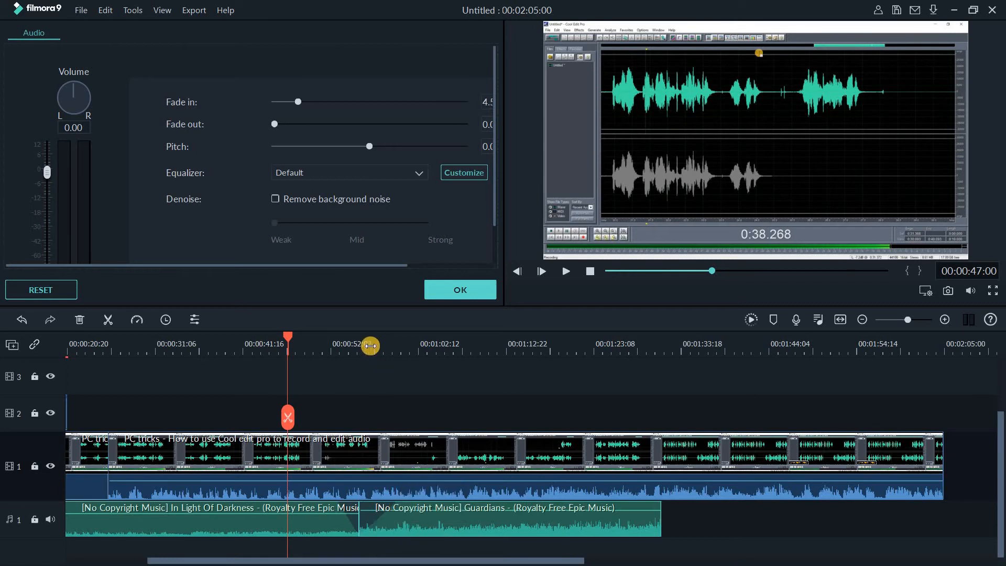
pyautogui.click(363, 343)
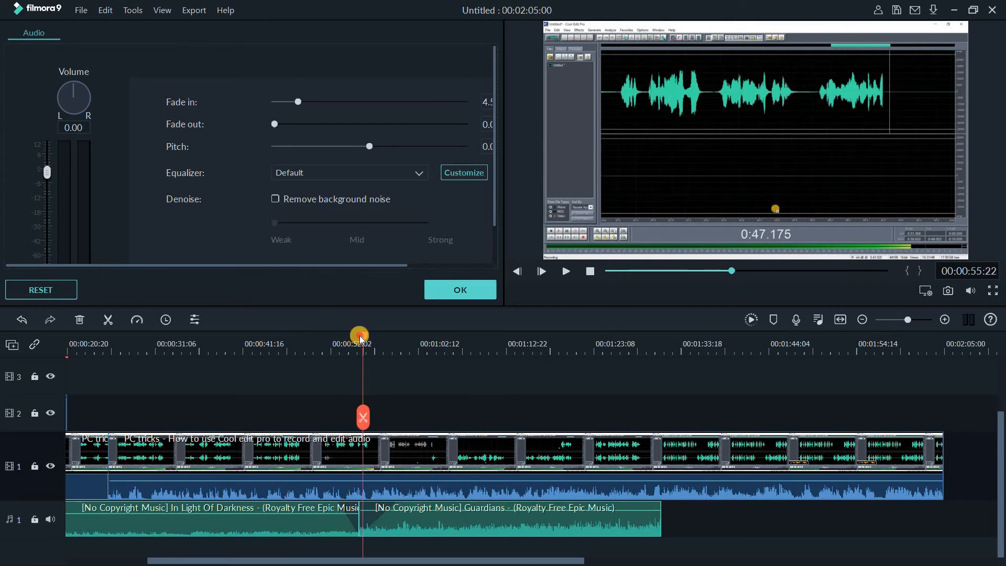
pyautogui.press('space')
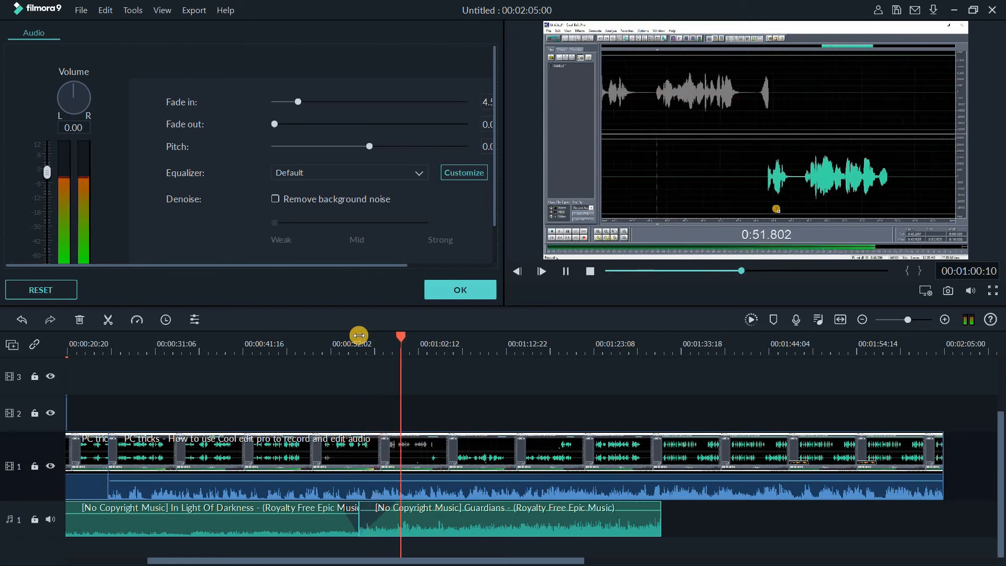
pyautogui.press('space')
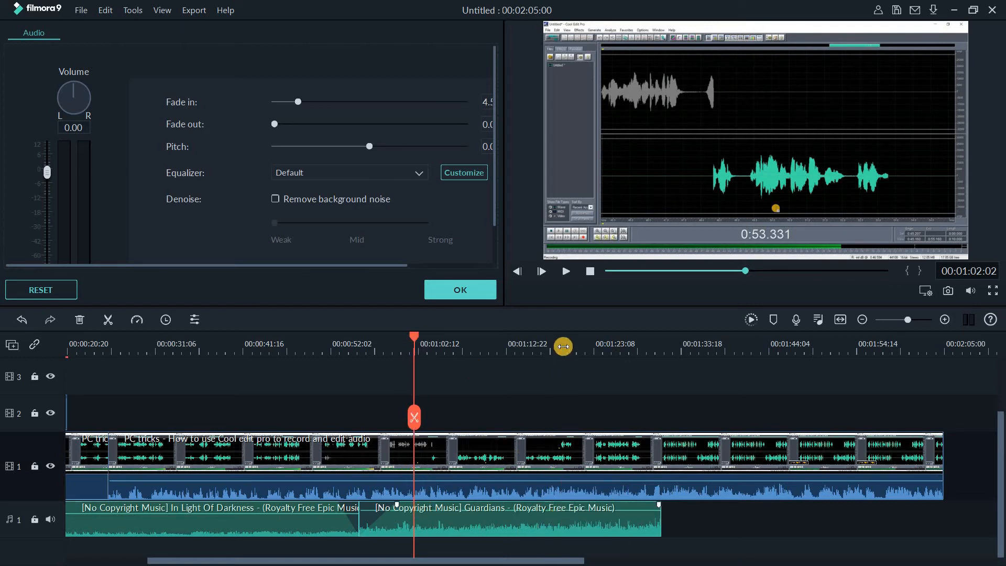
# Step: Split the Guardians music at 00:01:19:16 and raise the volume of the part after the cut to about 5 dB
pyautogui.click(563, 346)
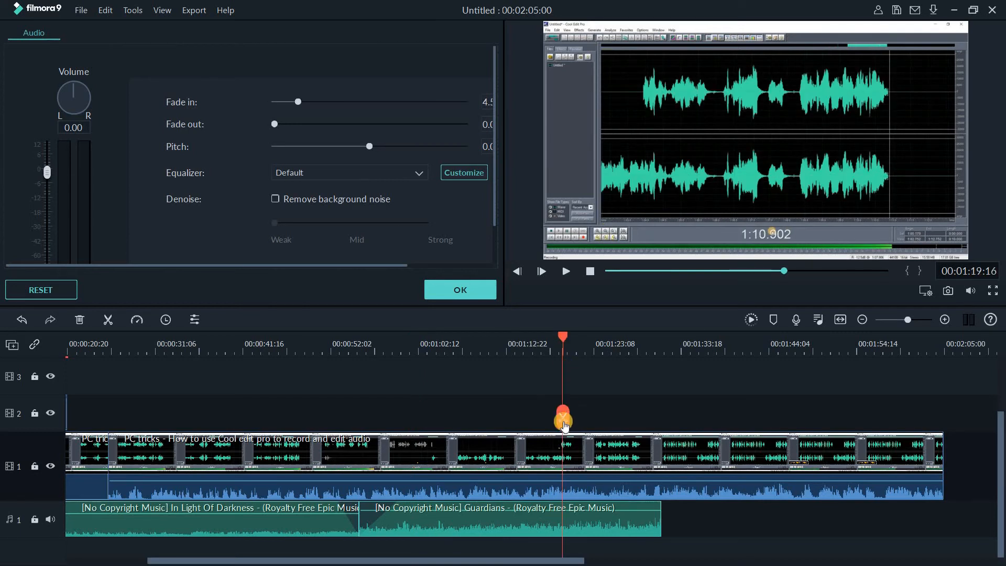
pyautogui.click(564, 423)
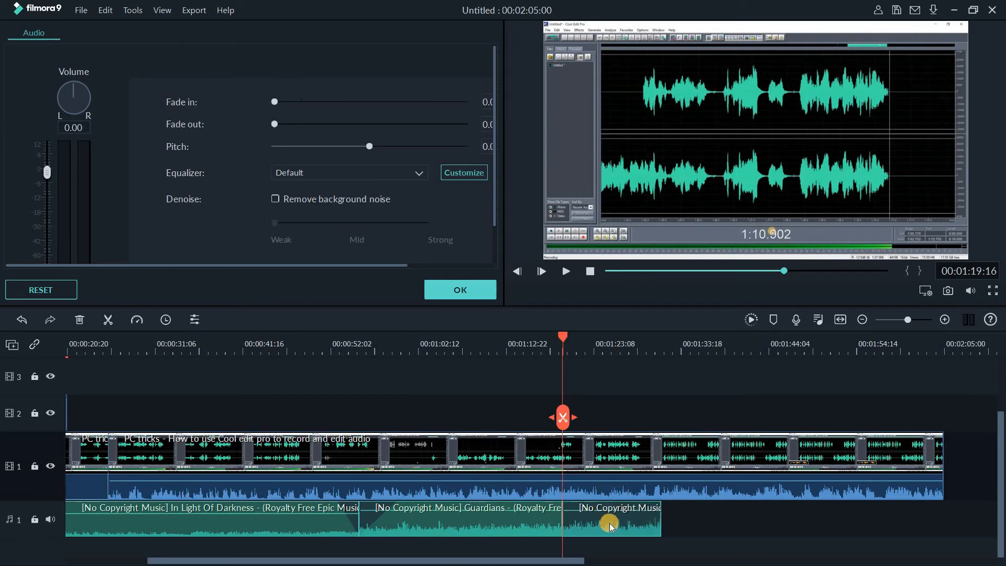
pyautogui.click(488, 354)
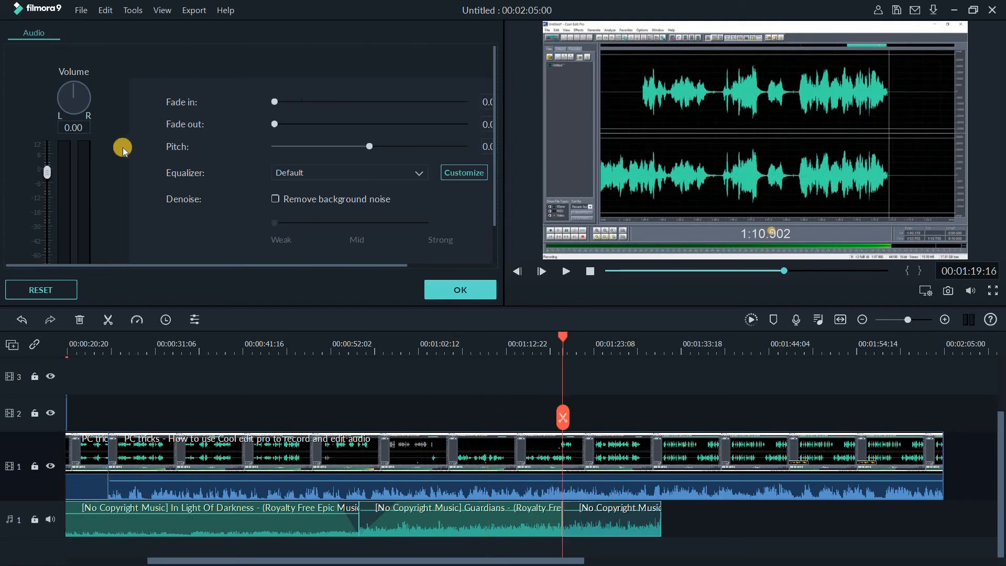
pyautogui.moveTo(47, 173); pyautogui.dragTo(46, 158)
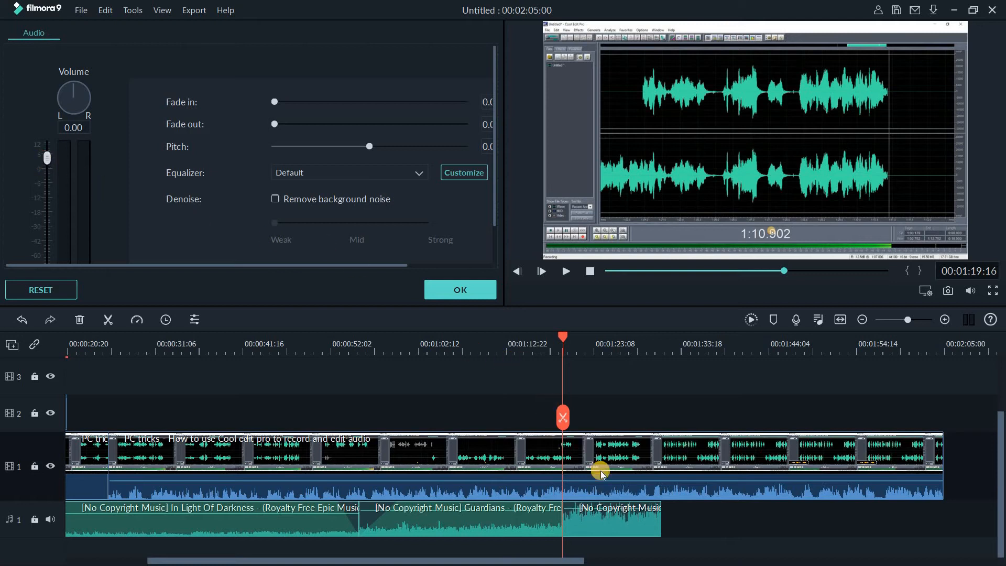
# Step: Play the music across the Guardians cut from 00:01:17:08 and confirm the audio settings
pyautogui.click(545, 345)
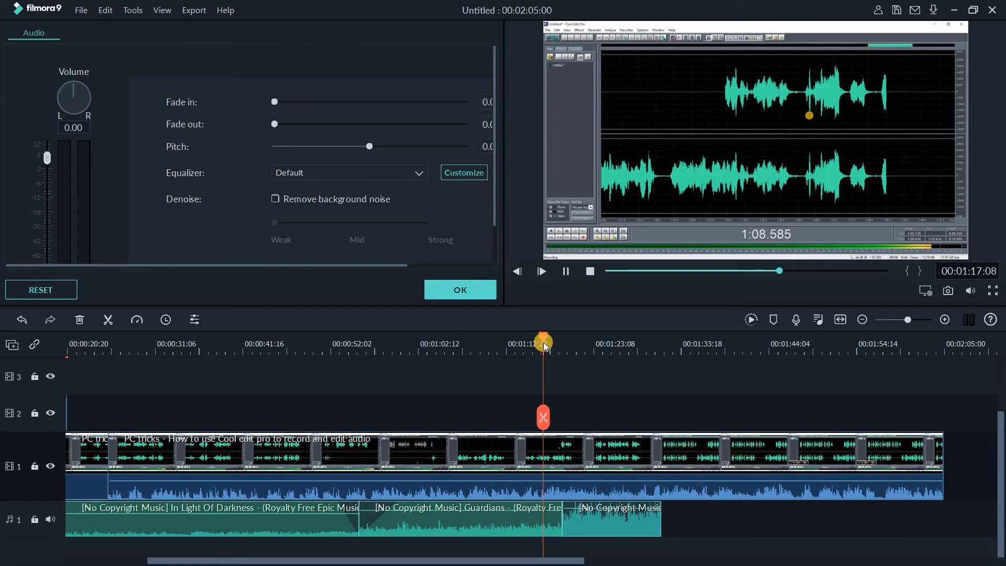
pyautogui.press('space')
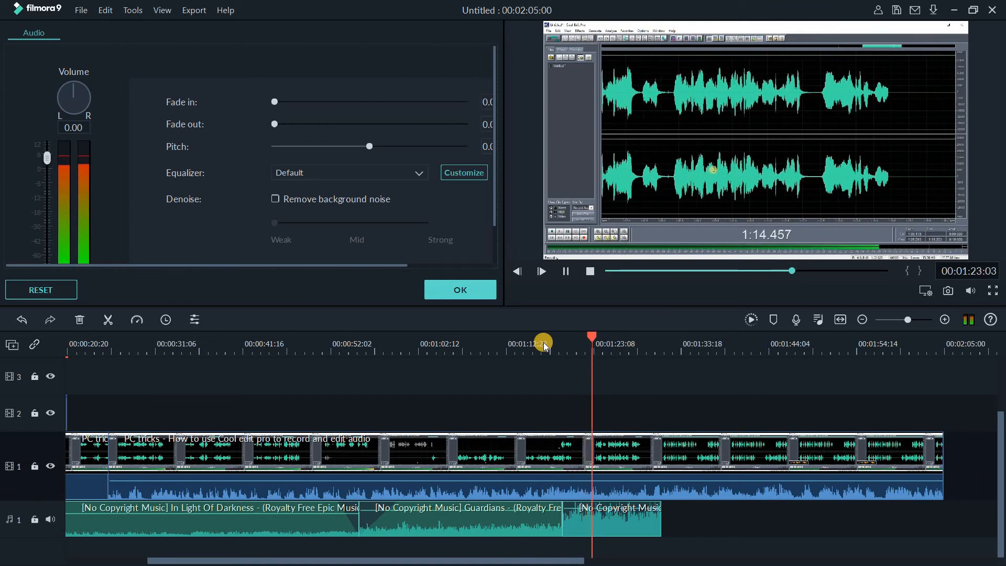
pyautogui.press('space')
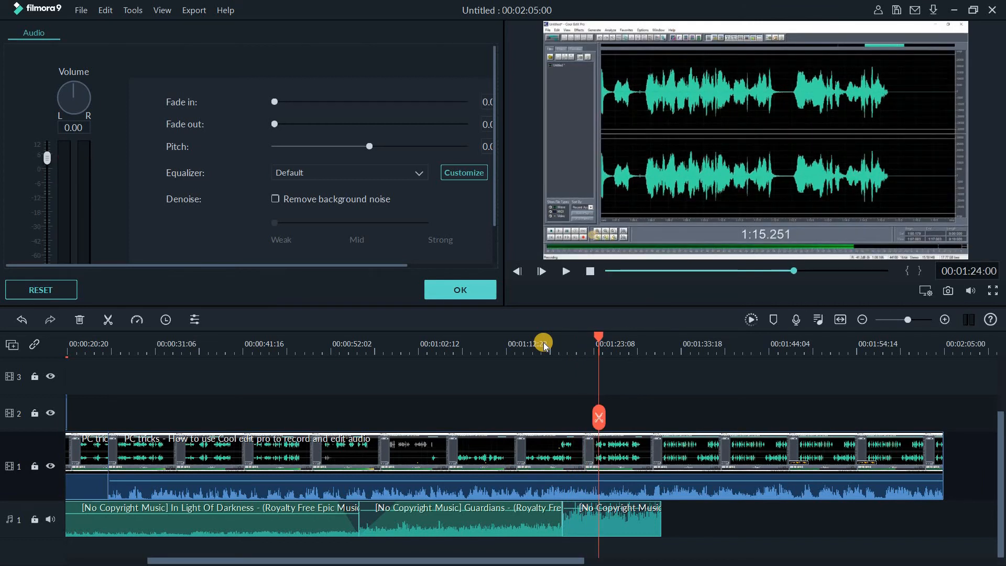
pyautogui.click(458, 288)
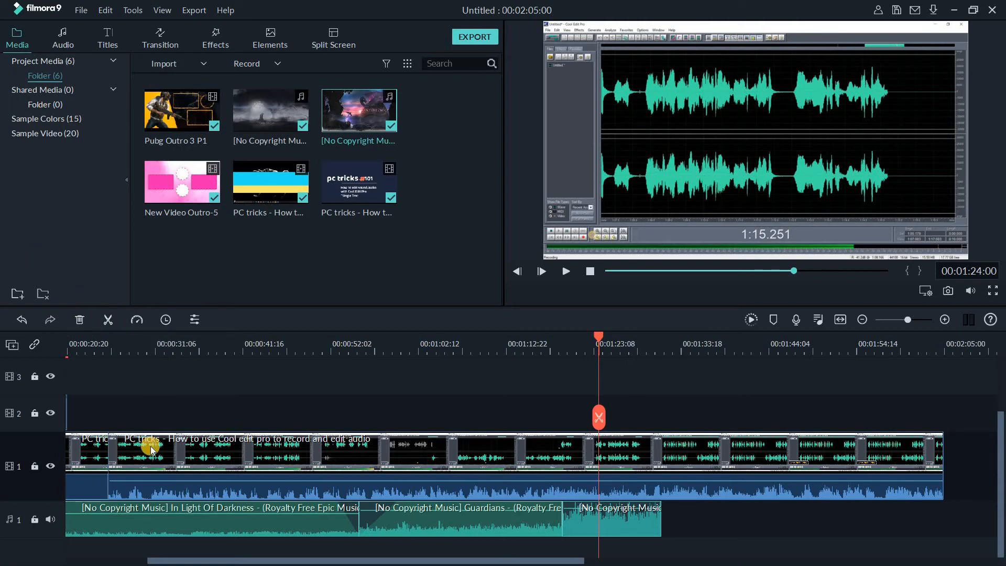
# Step: Try deleting the long PC tricks clip from video track 1 and undo the deletion
pyautogui.click(139, 352)
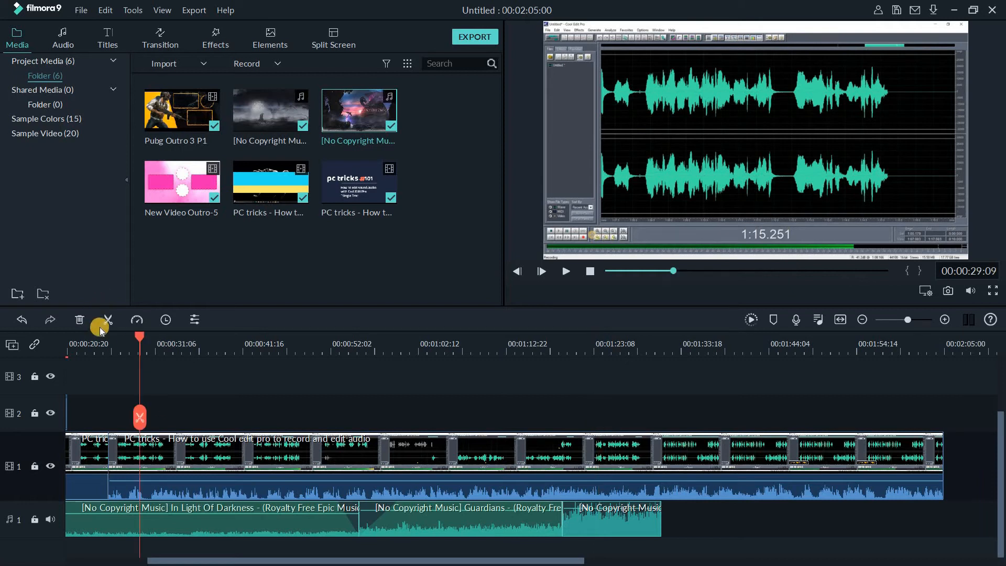
pyautogui.click(171, 443)
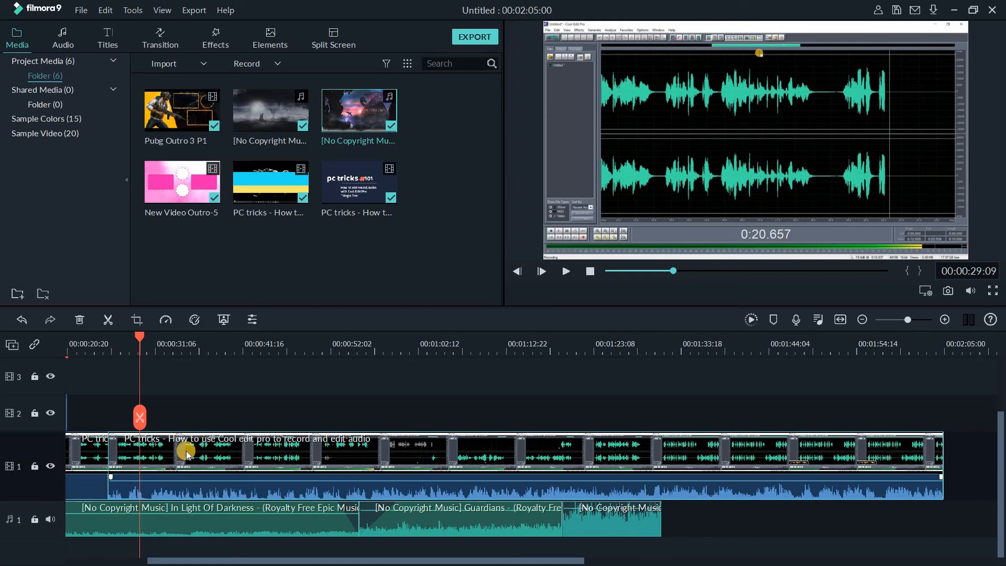
pyautogui.click(77, 320)
pyautogui.hotkey('ctrl', 'z')
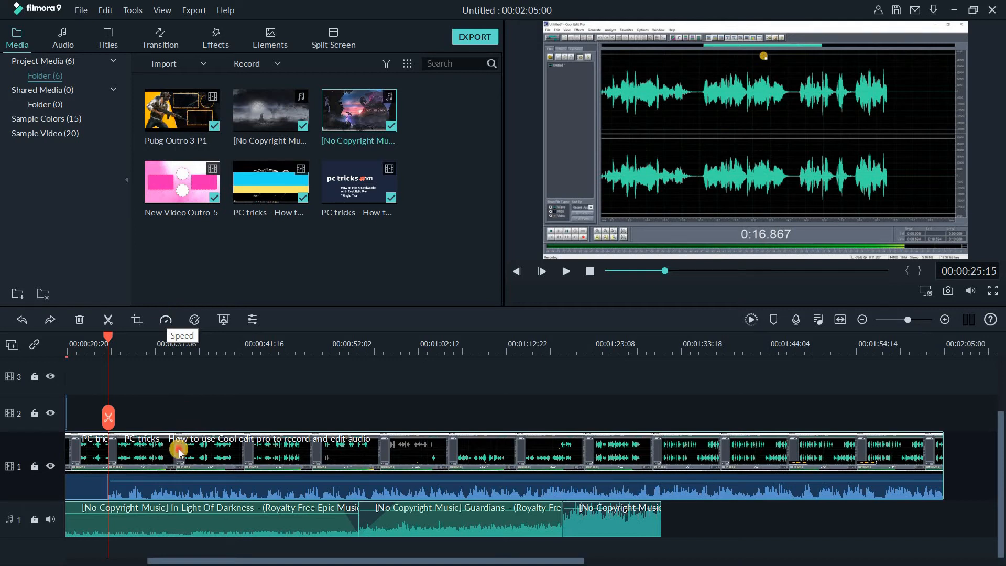
# Step: Examine the slow and fast speed presets available for the long PC tricks clip and leave its speed as is
pyautogui.click(166, 320)
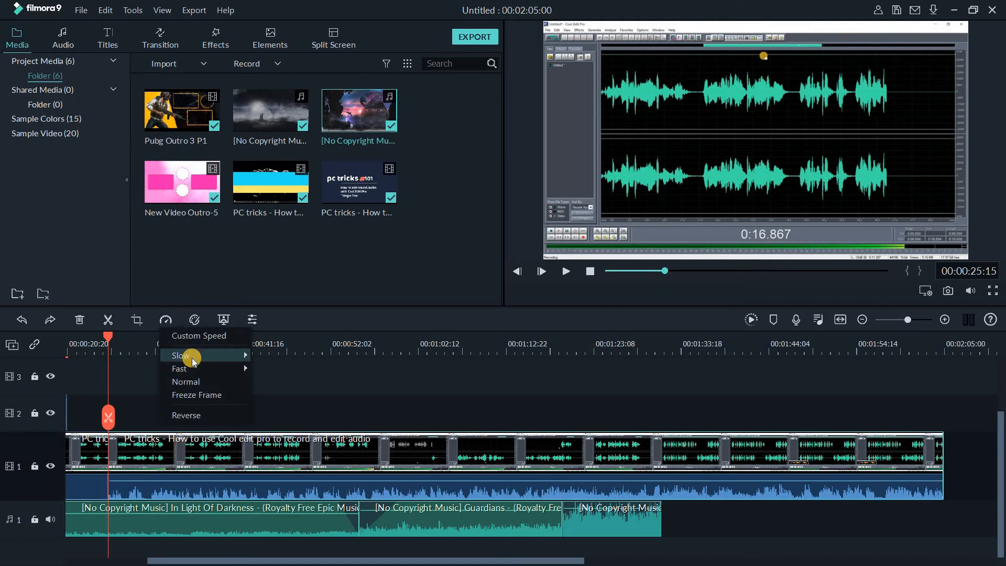
pyautogui.moveTo(254, 354)
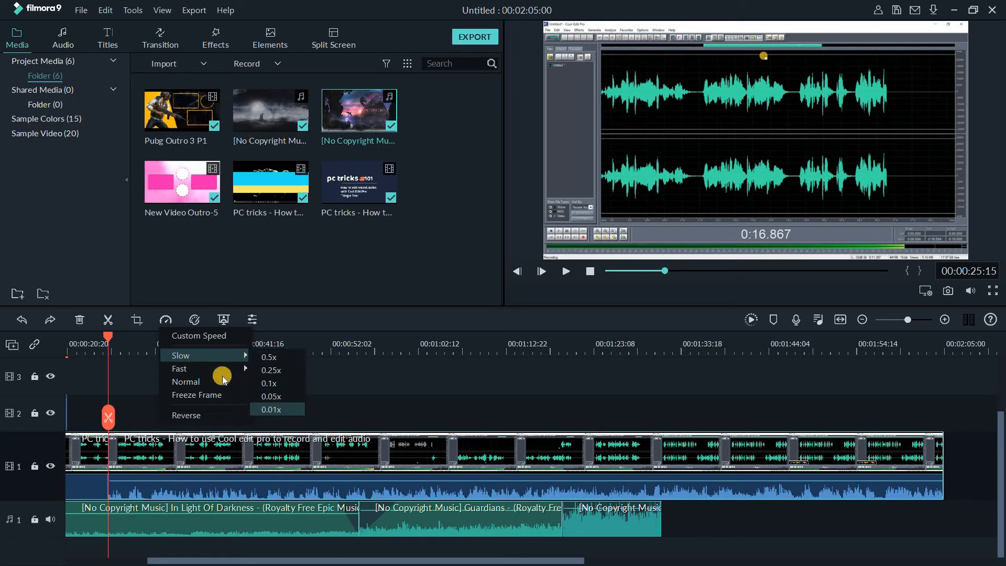
pyautogui.moveTo(222, 369)
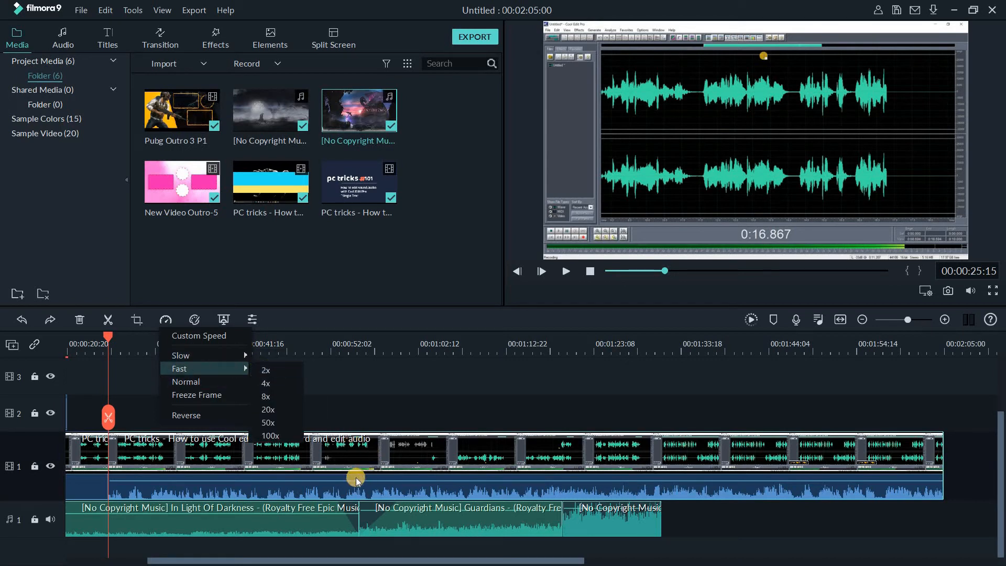
pyautogui.click(421, 448)
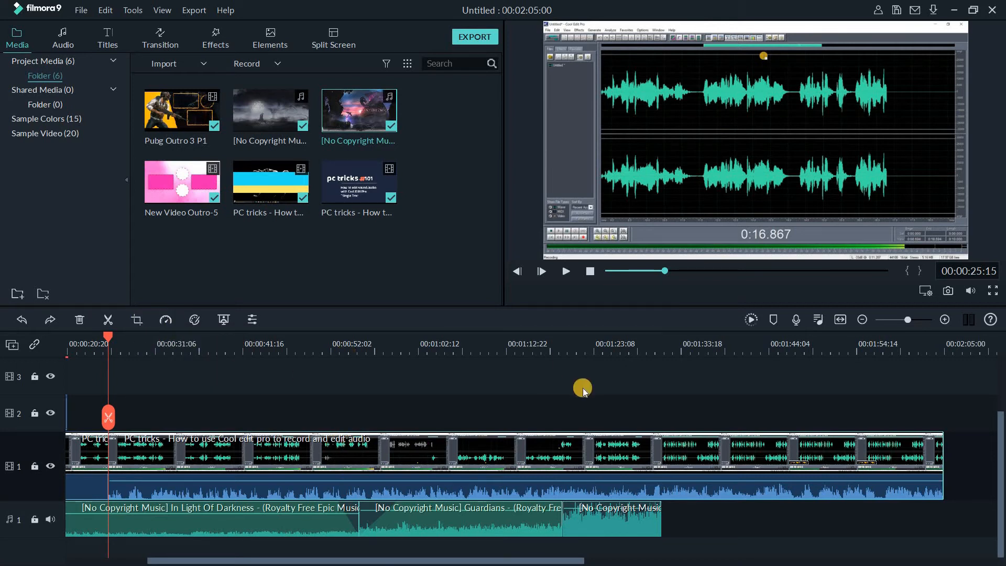
# Step: Check the end of the long PC tricks clip and set its playback speed to Fast 4x
pyautogui.click(912, 346)
pyautogui.click(945, 351)
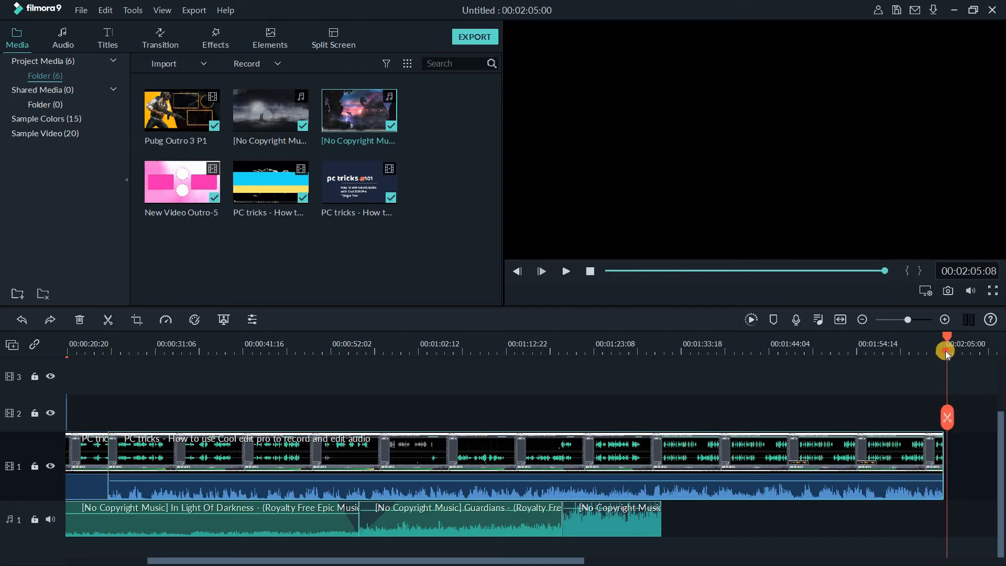
pyautogui.click(270, 343)
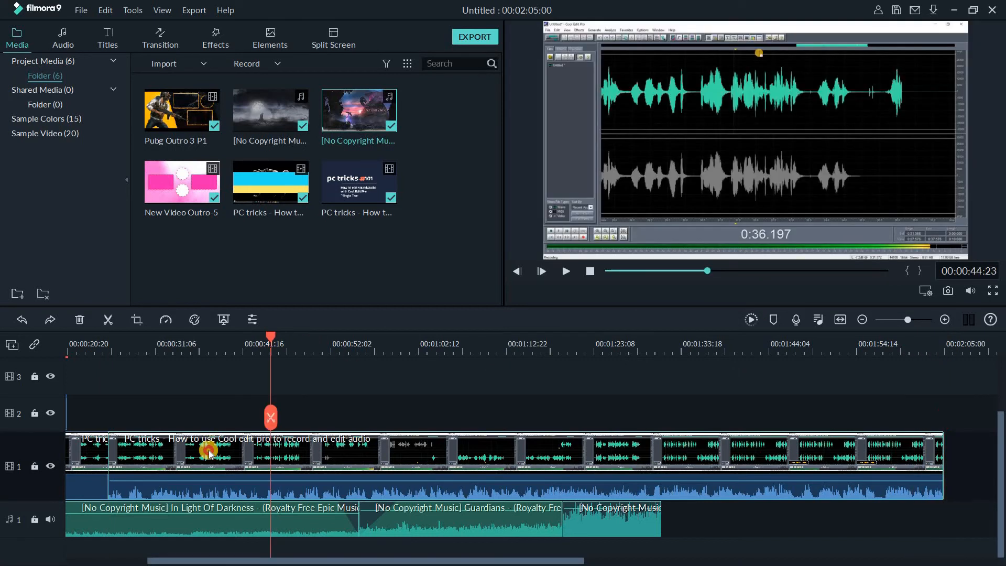
pyautogui.click(165, 319)
pyautogui.moveTo(219, 367)
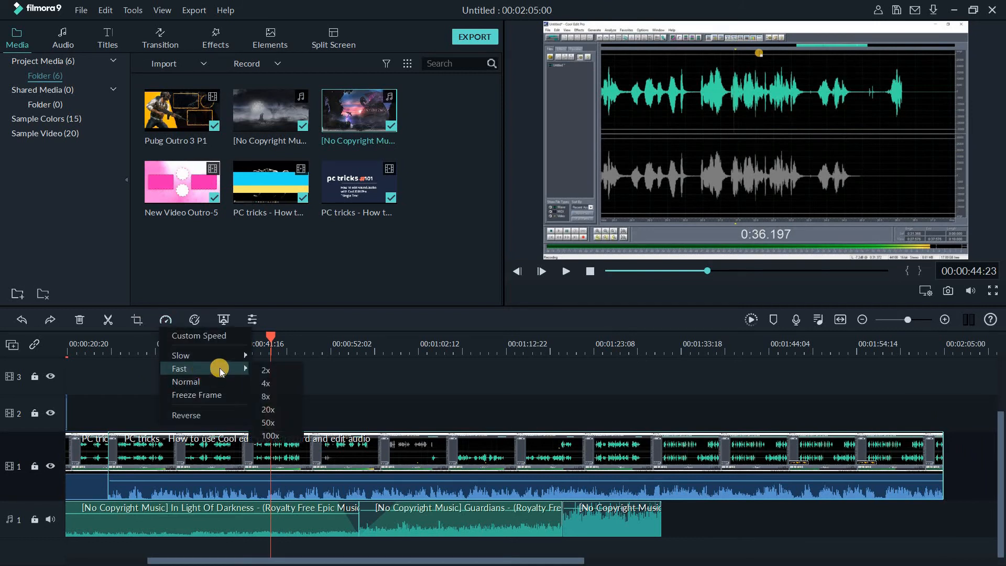
pyautogui.click(290, 384)
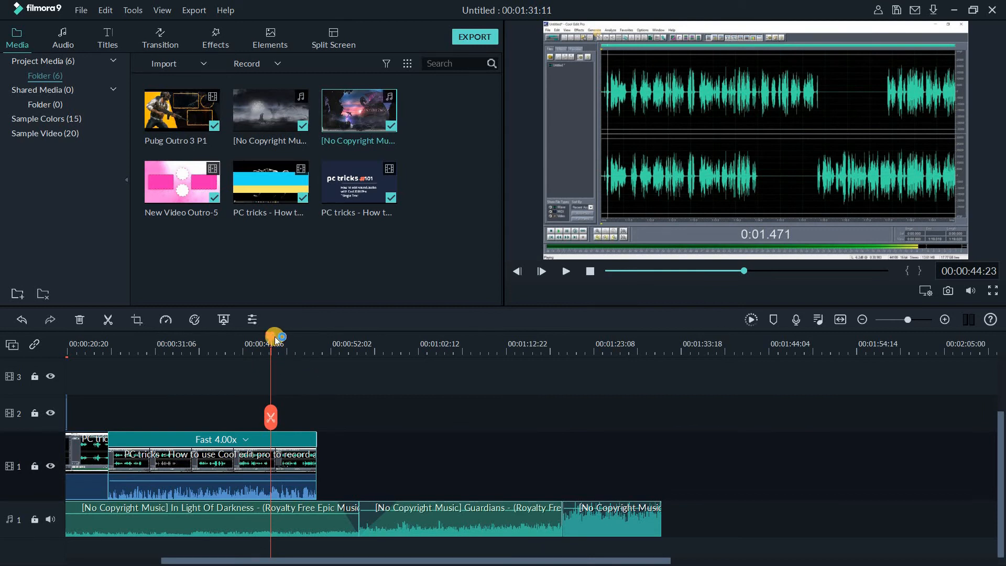
# Step: Play the sped-up clip from 00:00:35:17 to check its pace
pyautogui.click(193, 354)
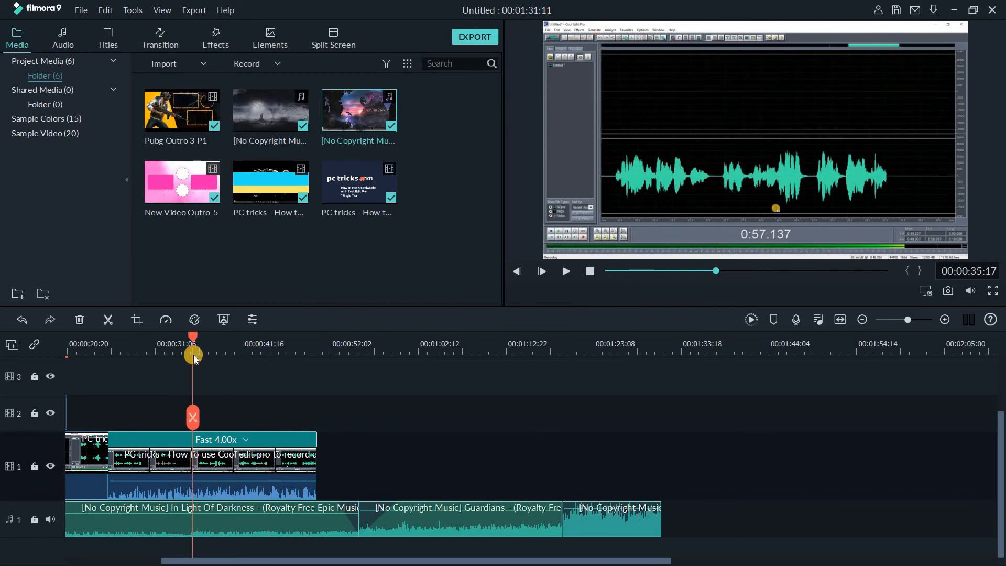
pyautogui.press('space')
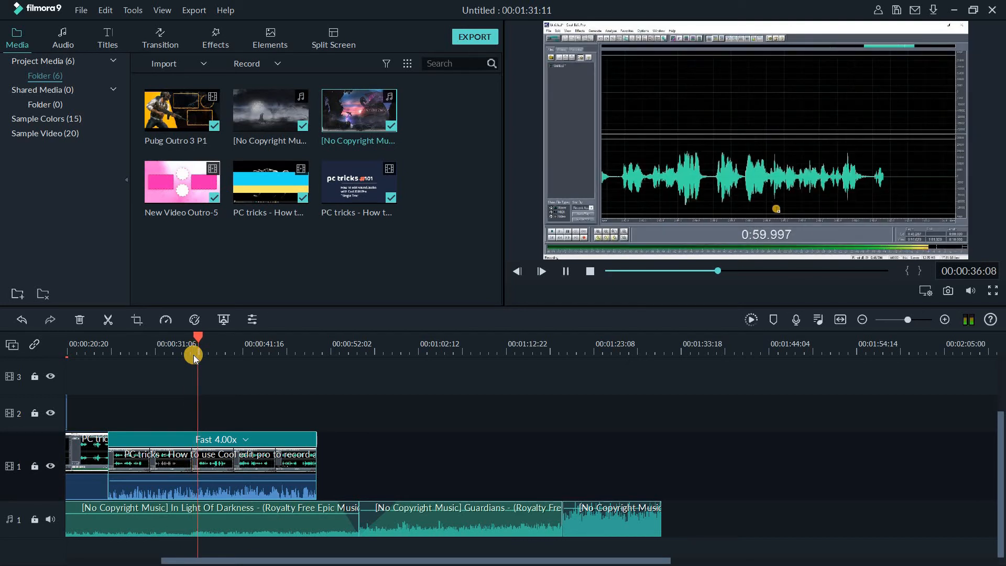
pyautogui.press('space')
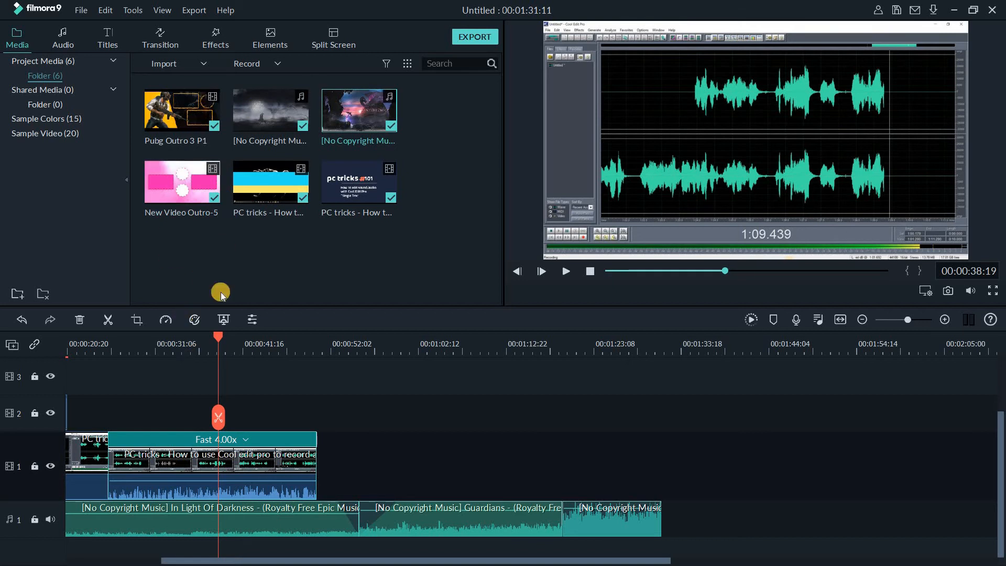
# Step: Preview Advanced Color Correction presets such as Warm Max, Cool Max, Jungle and Game of Thrones on the clip, and discard the correction
pyautogui.click(198, 318)
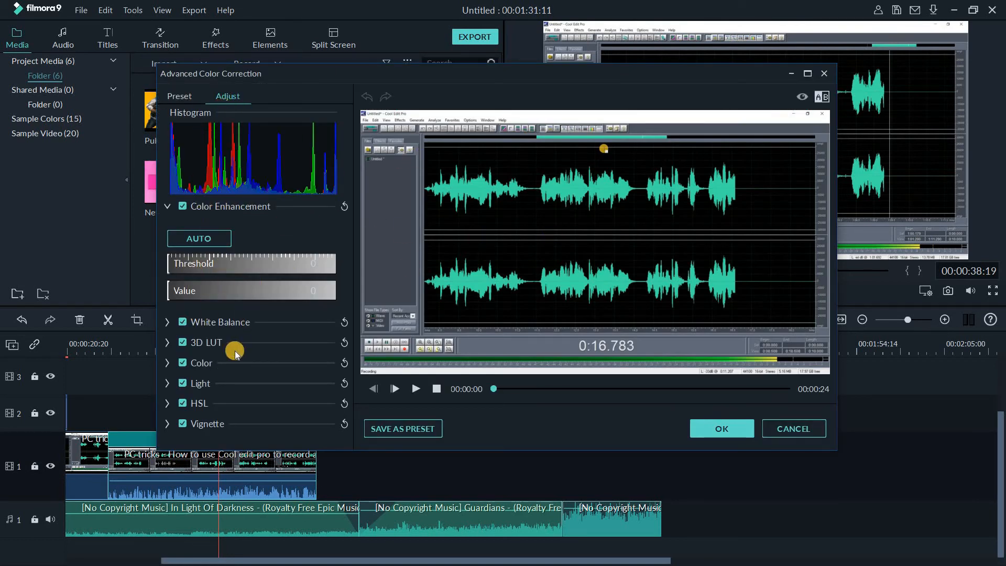
pyautogui.click(184, 100)
pyautogui.click(290, 234)
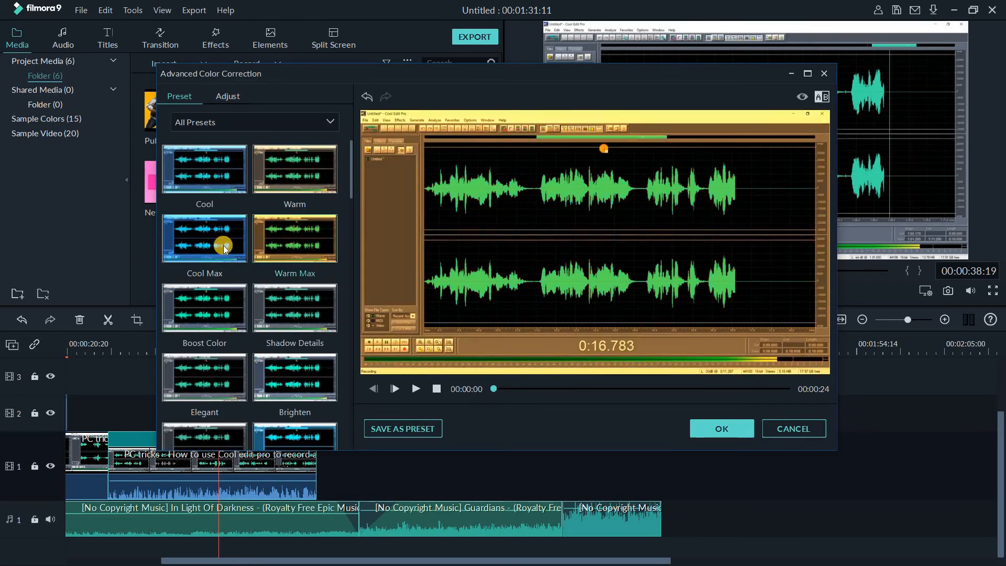
pyautogui.click(215, 242)
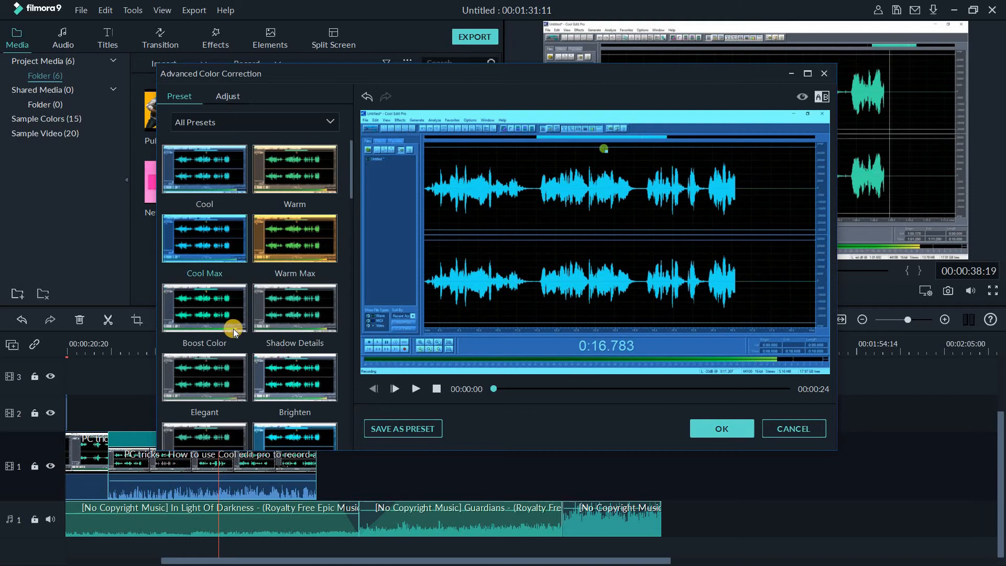
pyautogui.click(276, 299)
pyautogui.scroll(-3, 291, 318)
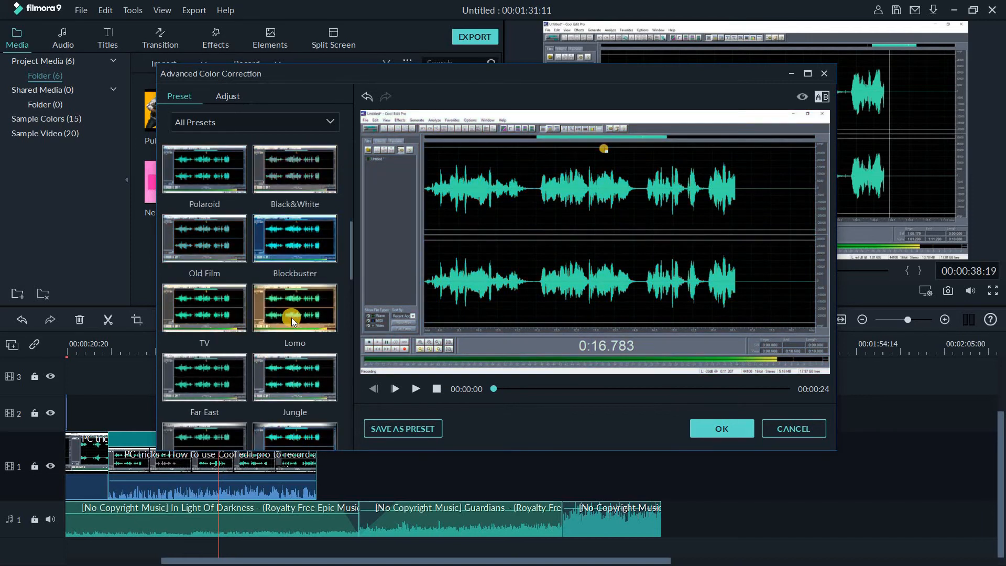
pyautogui.click(235, 317)
pyautogui.click(231, 361)
pyautogui.click(279, 368)
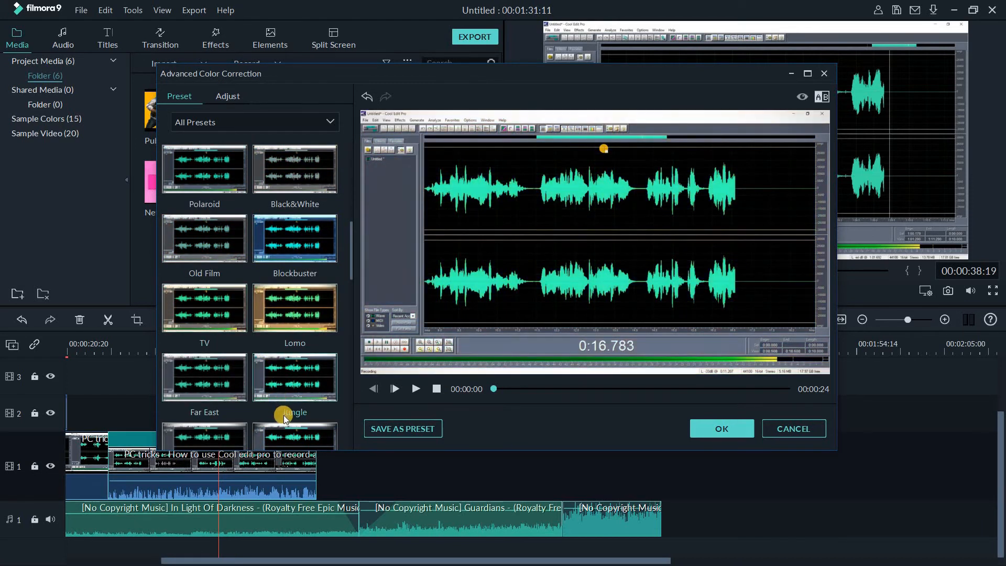
pyautogui.scroll(-5, 284, 415)
pyautogui.click(291, 301)
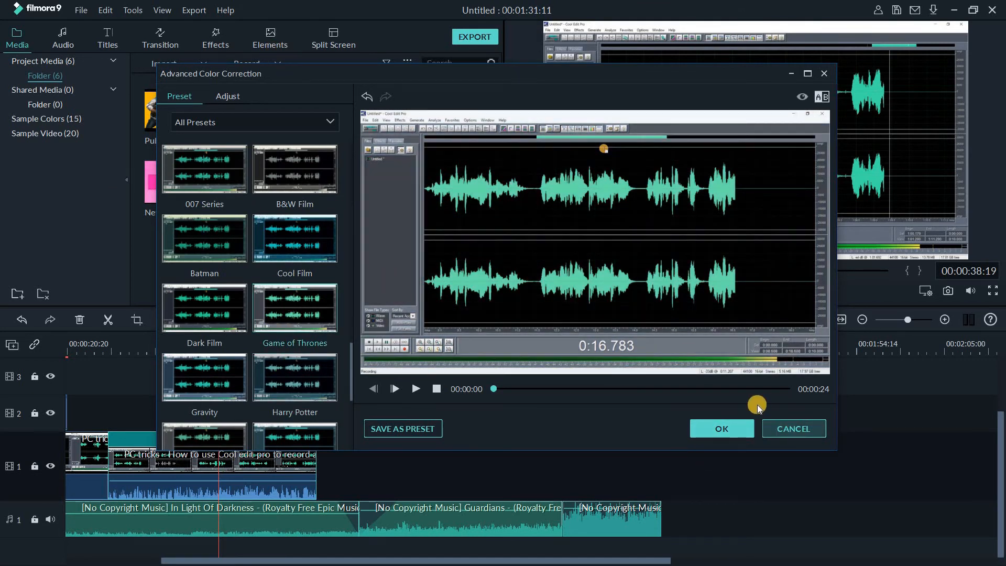
pyautogui.click(786, 427)
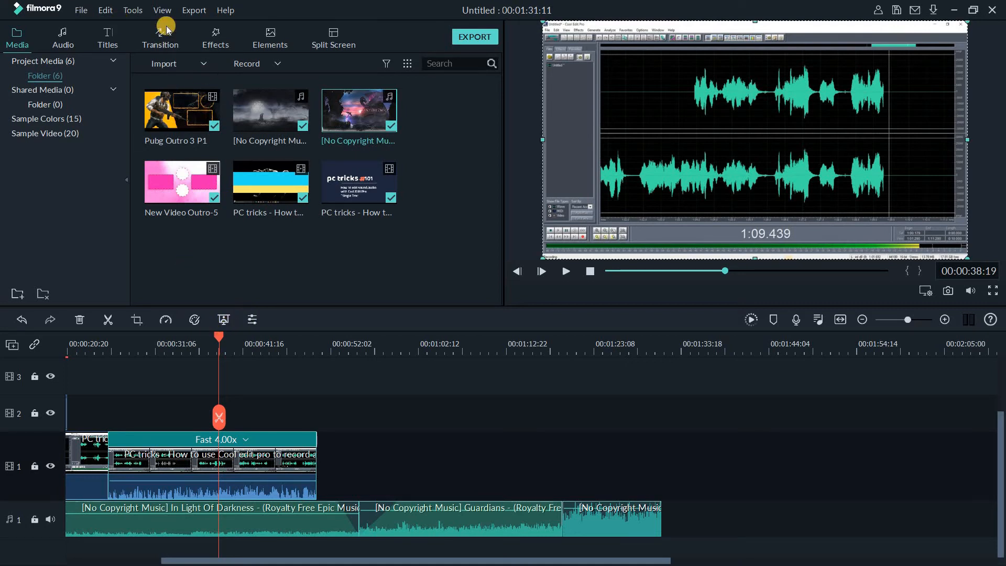
# Step: Browse the transition and effect libraries, and return the sped-up PC tricks clip to normal speed
pyautogui.click(159, 38)
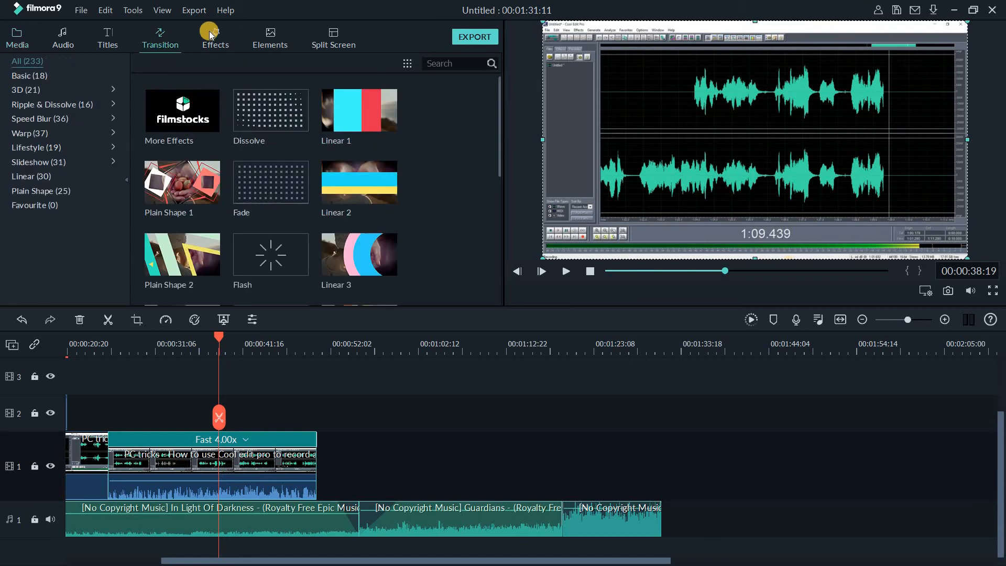
pyautogui.click(213, 37)
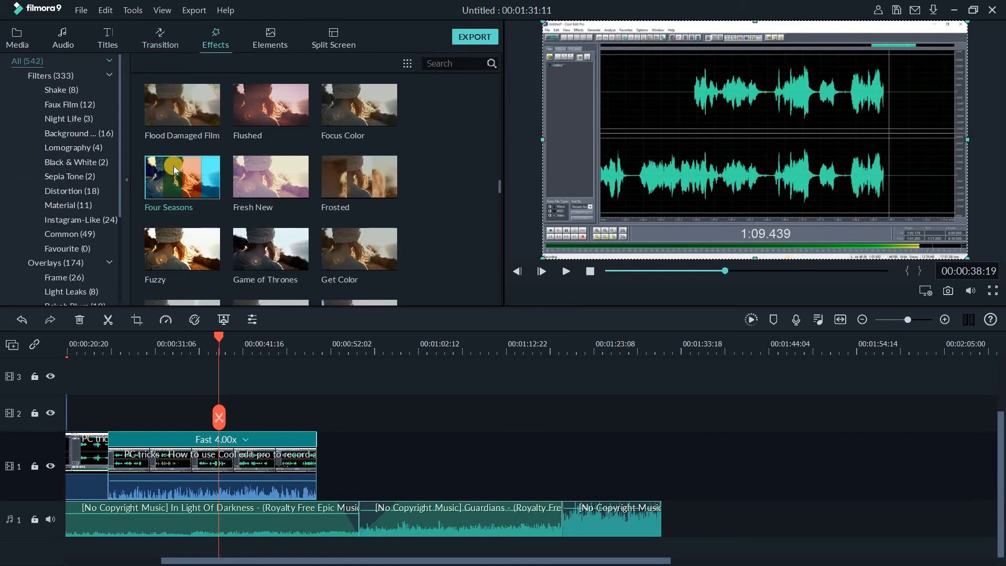
pyautogui.click(196, 340)
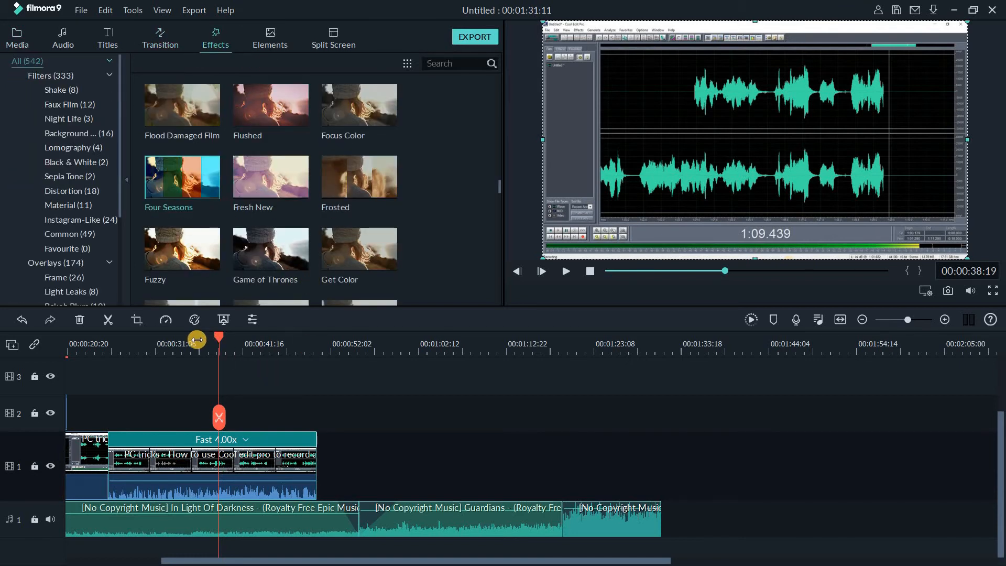
pyautogui.click(249, 439)
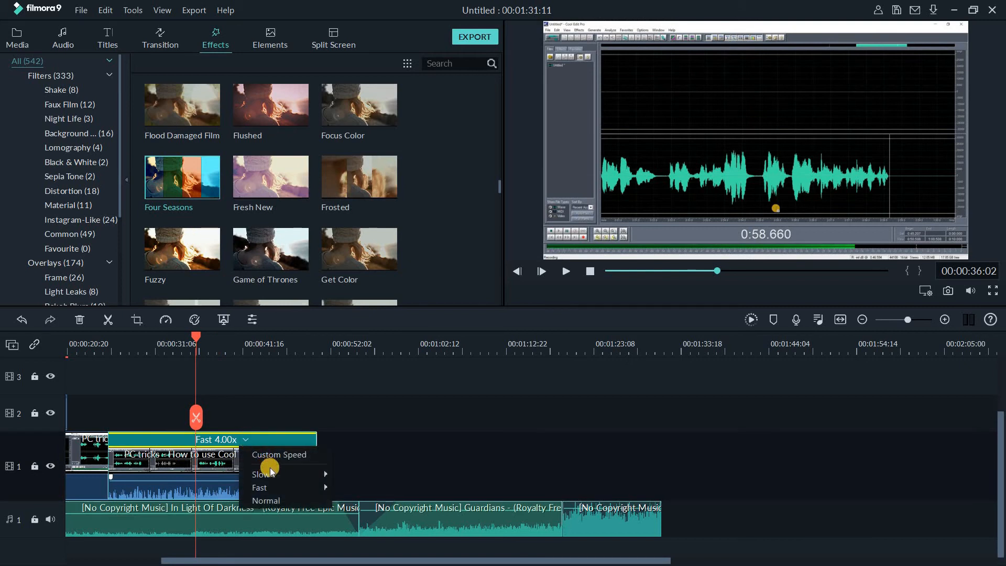
pyautogui.click(290, 502)
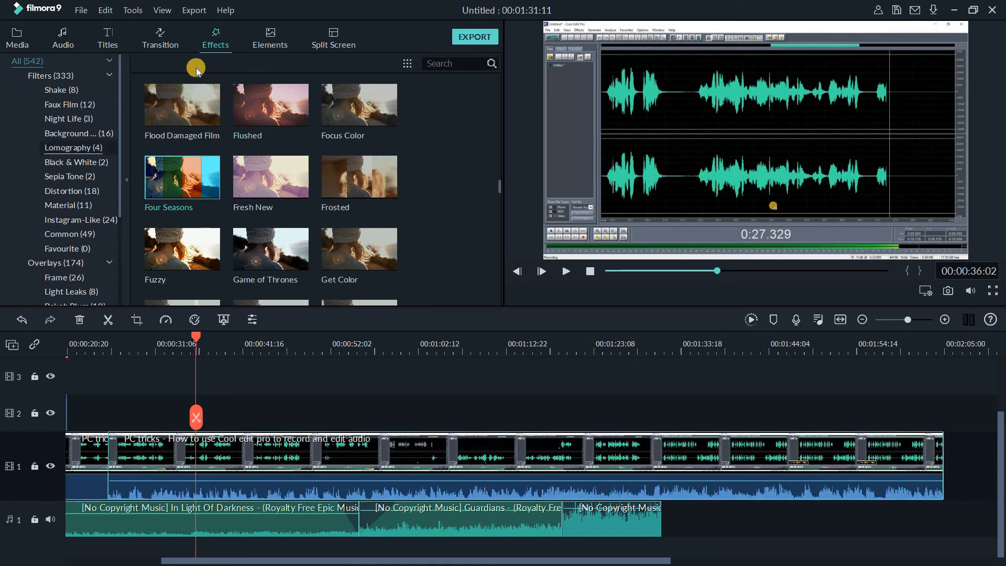
# Step: Place a thick white diagonal arrow tutorial element on video track 2, ending at 00:00:51:12, and show the frame near its start
pyautogui.click(276, 36)
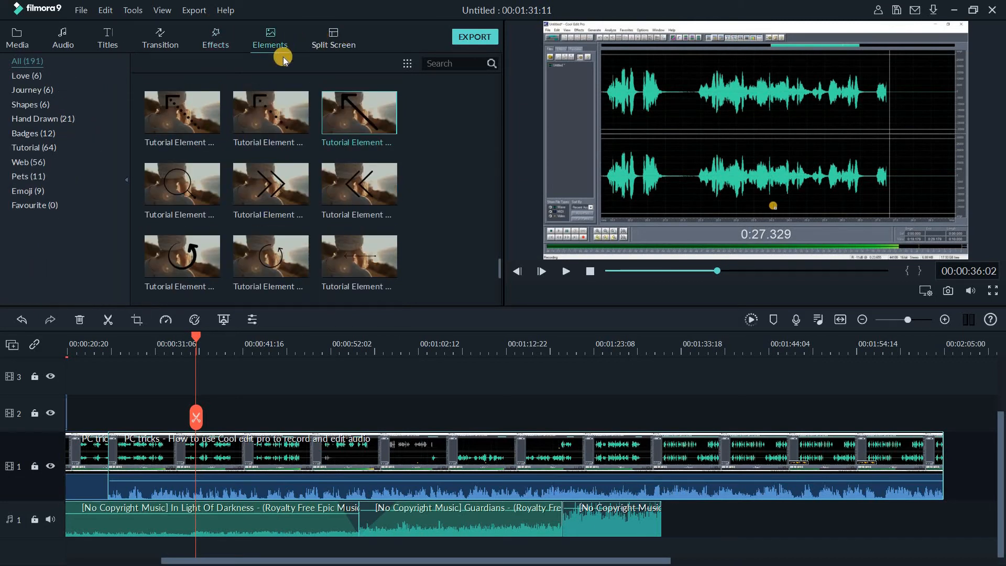
pyautogui.scroll(5, 288, 178)
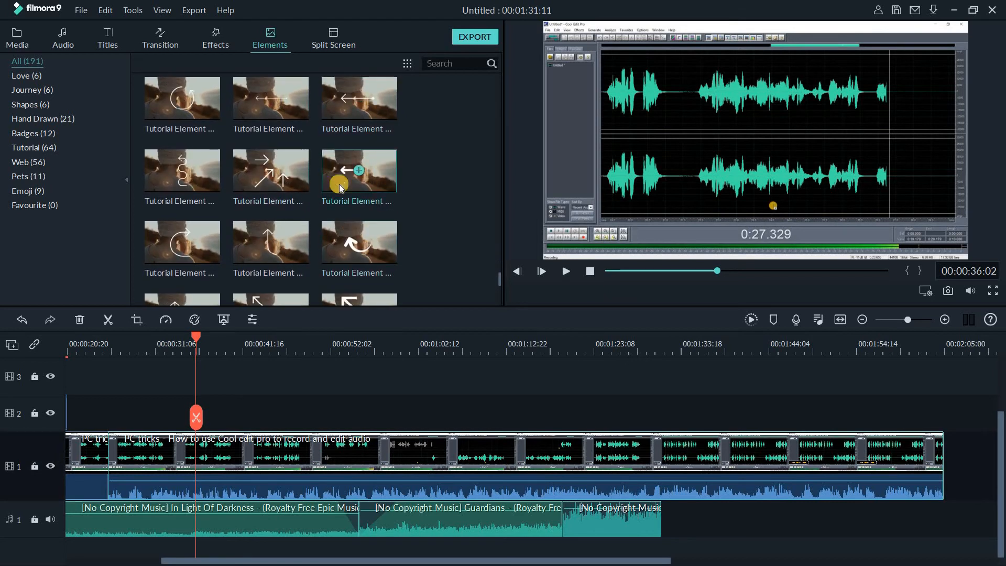
pyautogui.moveTo(369, 170); pyautogui.dragTo(322, 407)
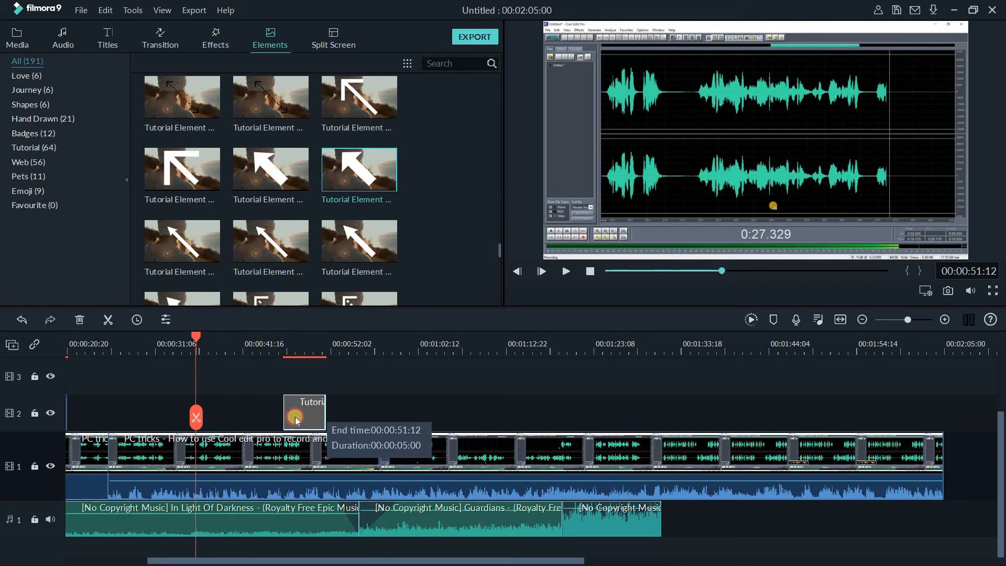
pyautogui.click(315, 344)
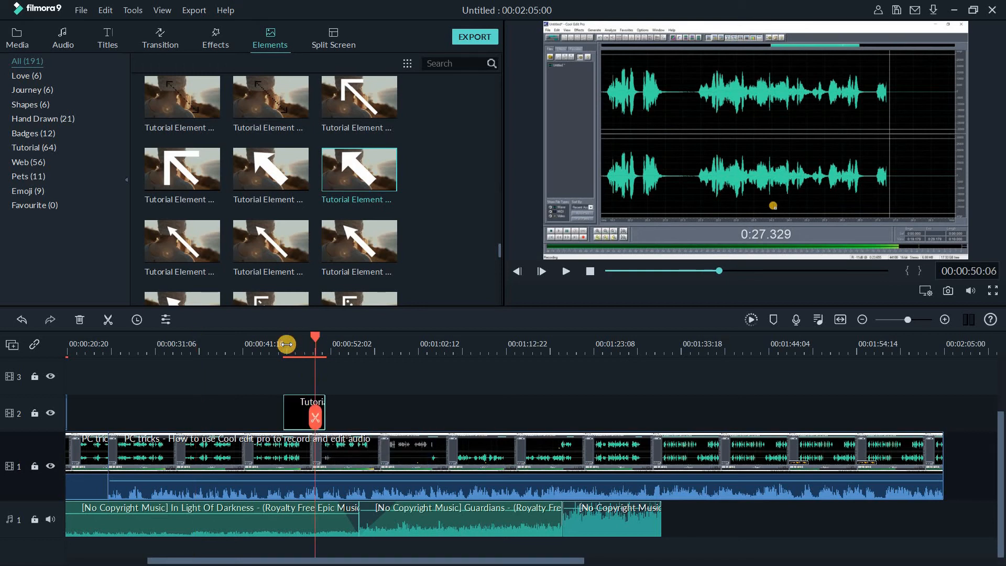
pyautogui.click(286, 344)
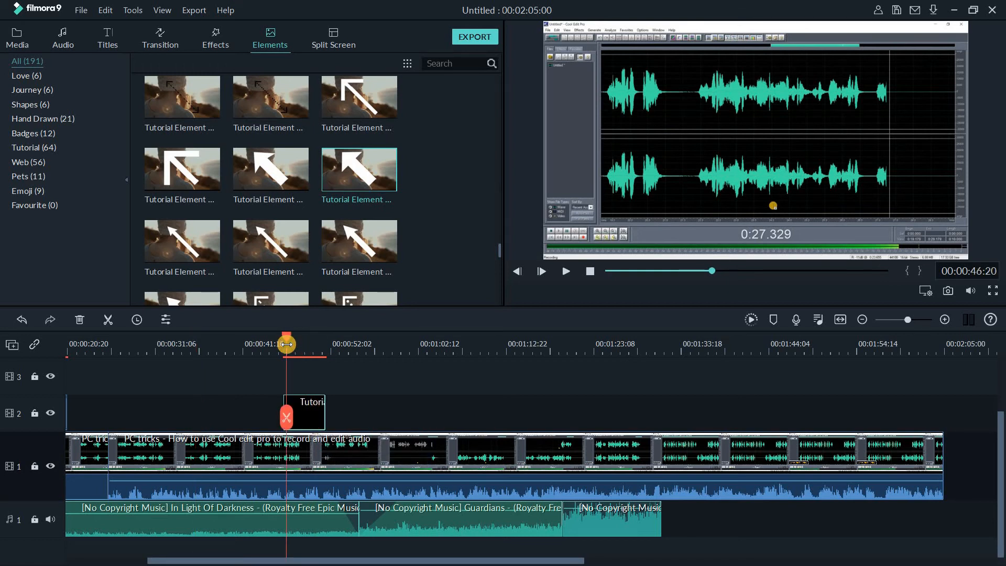
# Step: Play the white arrow element over the clip, then delete it from video track 2
pyautogui.press('space')
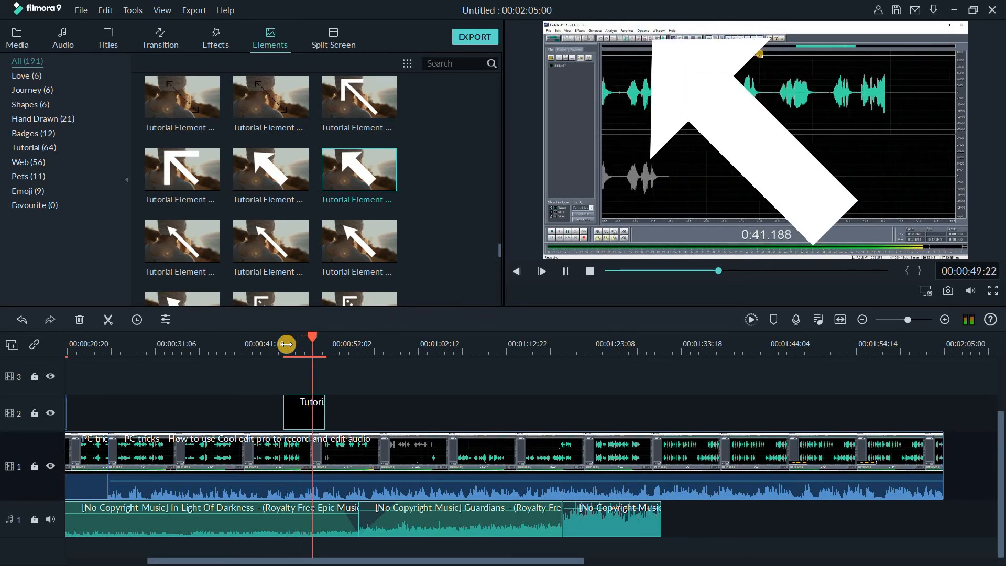
pyautogui.press('space')
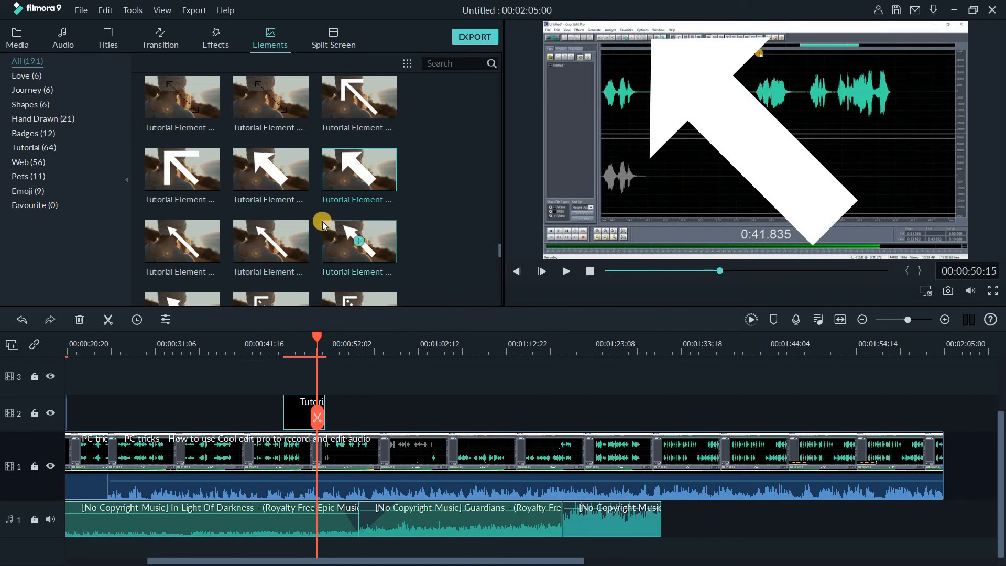
pyautogui.scroll(-3, 335, 220)
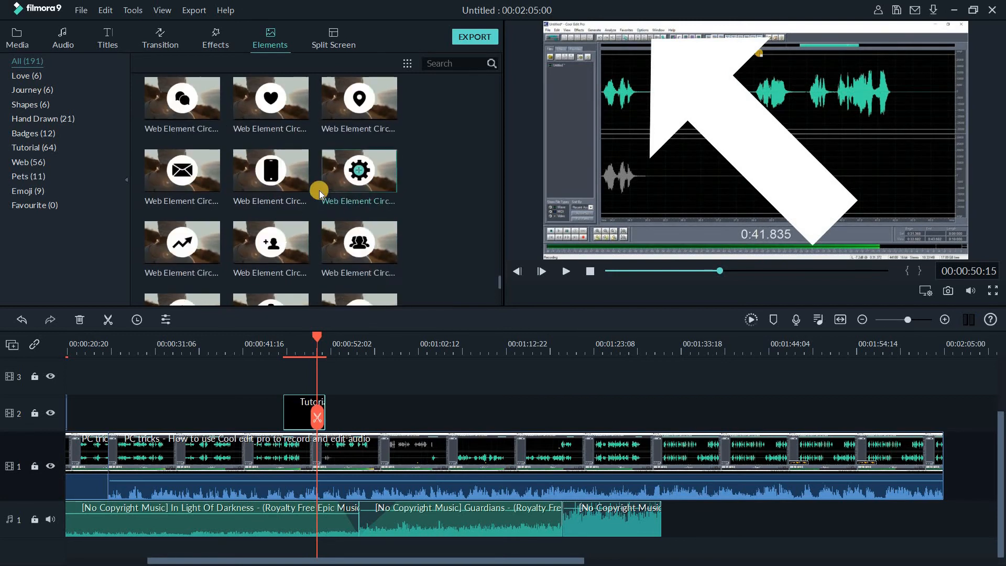
pyautogui.scroll(5, 319, 191)
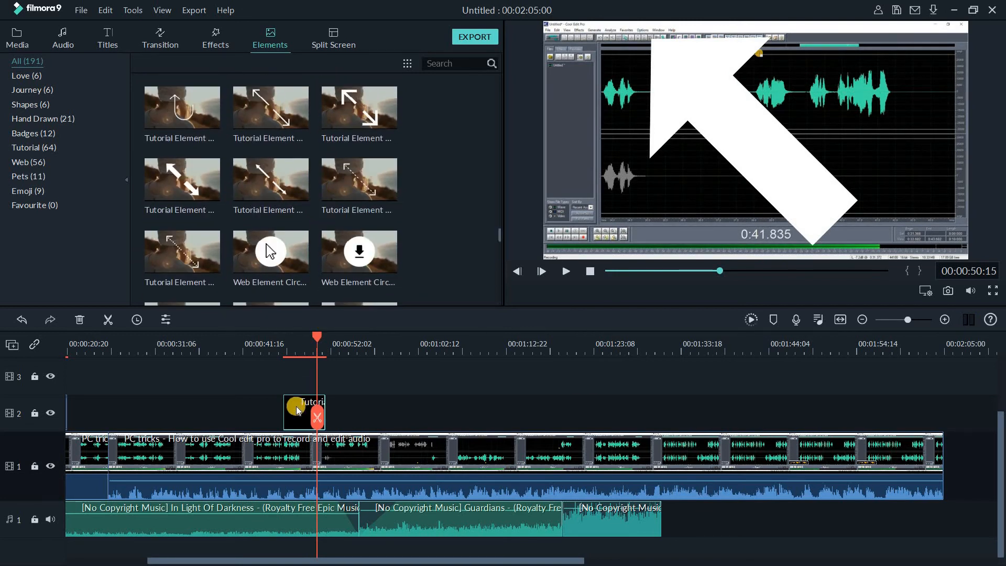
pyautogui.press('Delete')
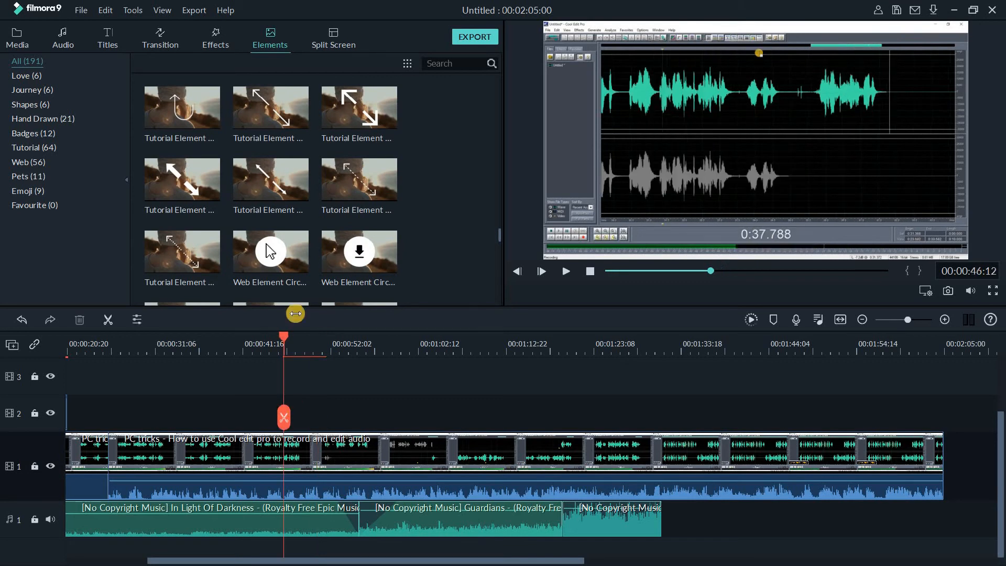
# Step: Find the 1977 filter in the effects library and place it on video track 2 at about 00:00:53
pyautogui.click(215, 36)
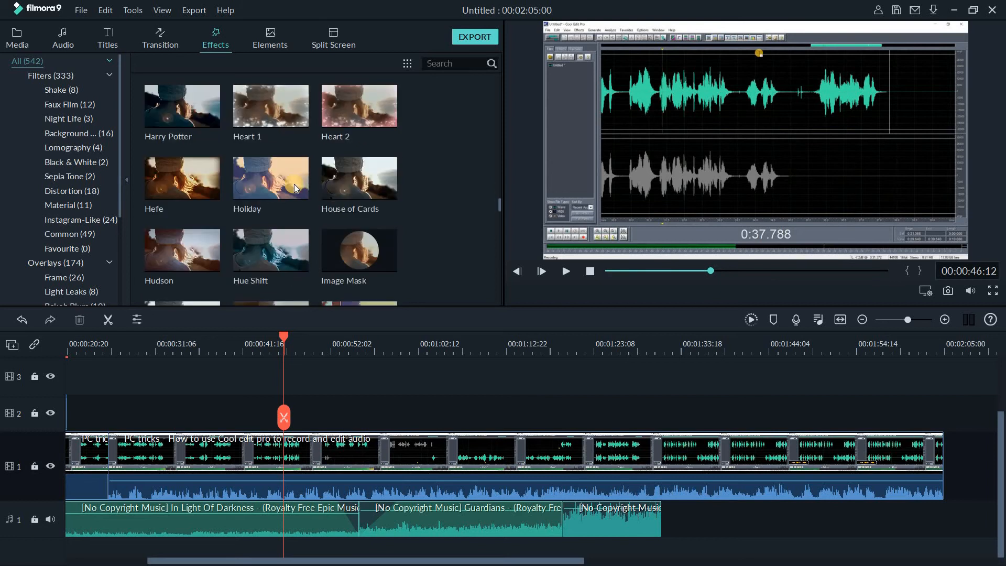
pyautogui.scroll(-10, 294, 183)
pyautogui.scroll(15, 294, 183)
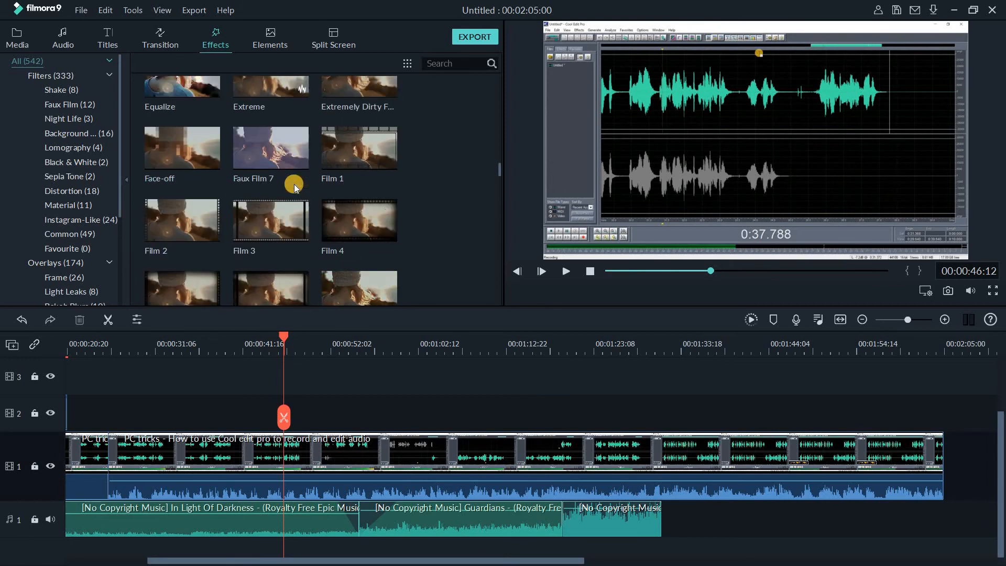
pyautogui.scroll(3, 294, 184)
pyautogui.scroll(-5, 294, 184)
pyautogui.scroll(10, 294, 184)
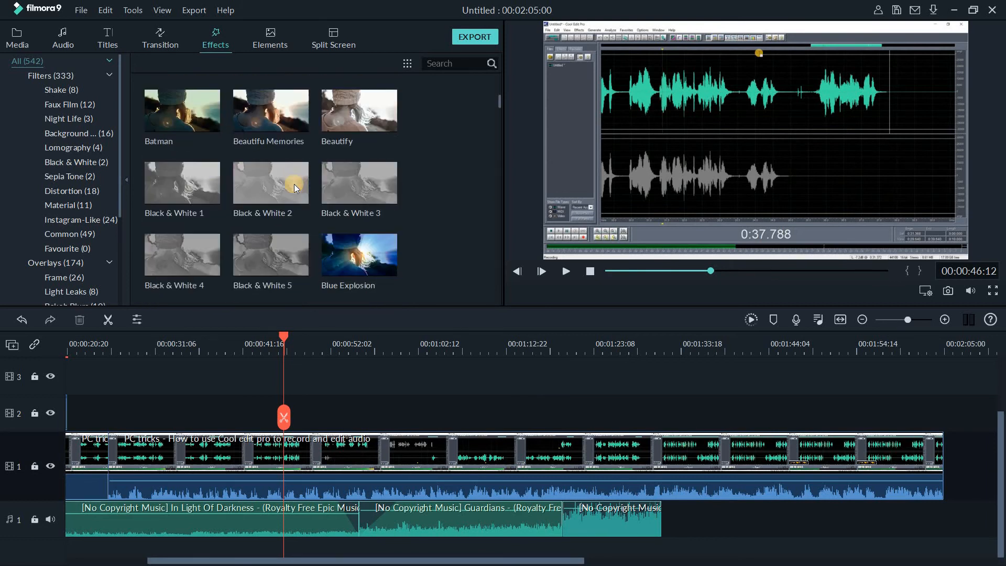
pyautogui.scroll(-4, 294, 184)
pyautogui.scroll(-2, 294, 183)
pyautogui.scroll(8, 294, 184)
pyautogui.scroll(-3, 294, 183)
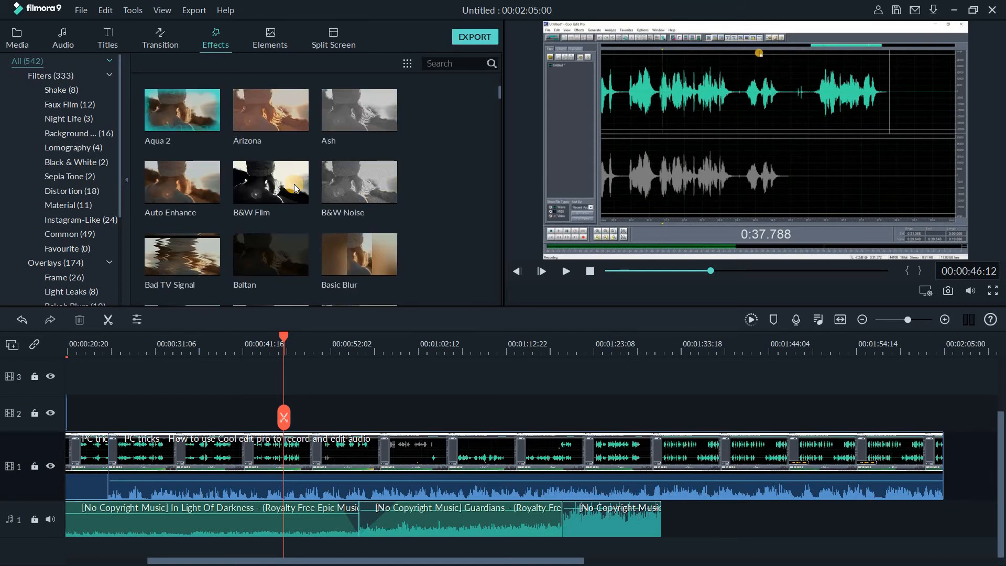
pyautogui.scroll(3, 206, 178)
pyautogui.moveTo(207, 182); pyautogui.dragTo(341, 404)
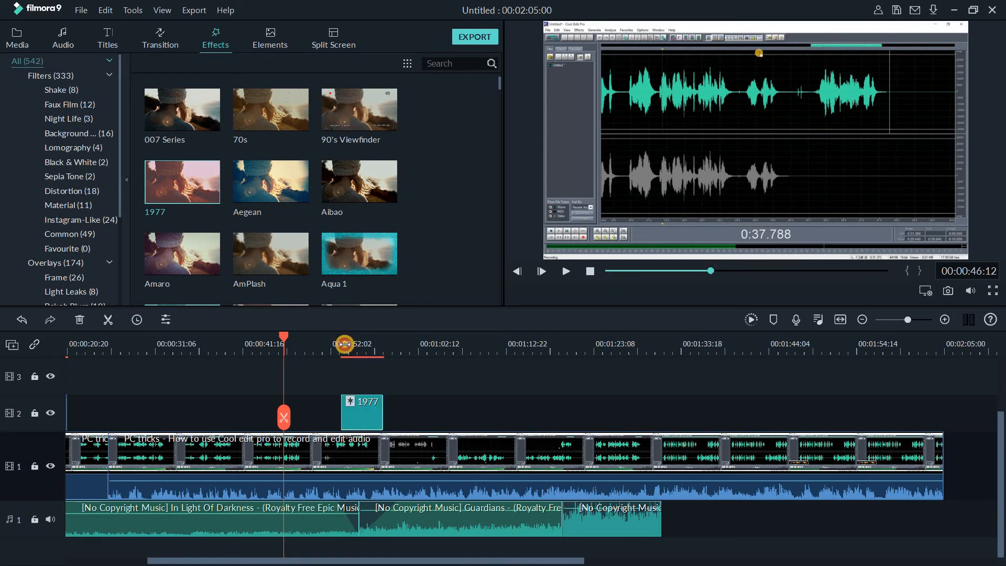
# Step: Play the video from the start of the 1977 filter to preview its look
pyautogui.click(344, 343)
pyautogui.press('space')
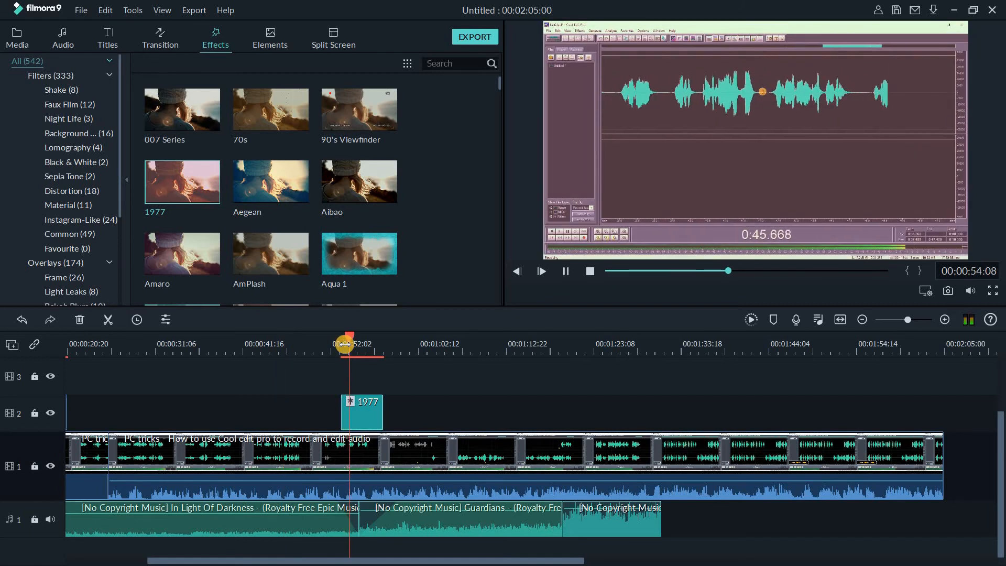
pyautogui.press('space')
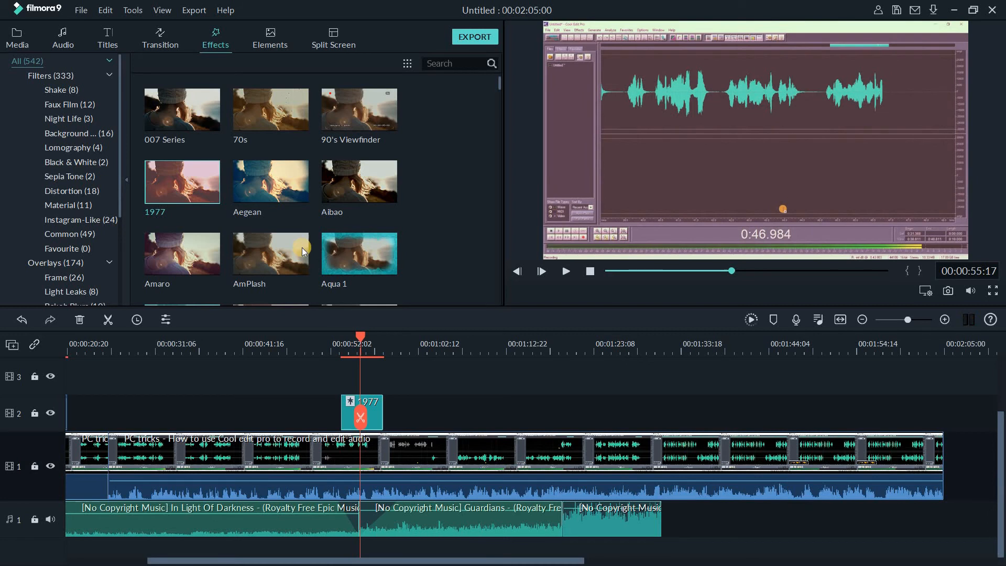
# Step: Place the Four Seasons filter on video track 2 at about 00:01:02, to the right of the 1977 filter
pyautogui.scroll(-15, 302, 247)
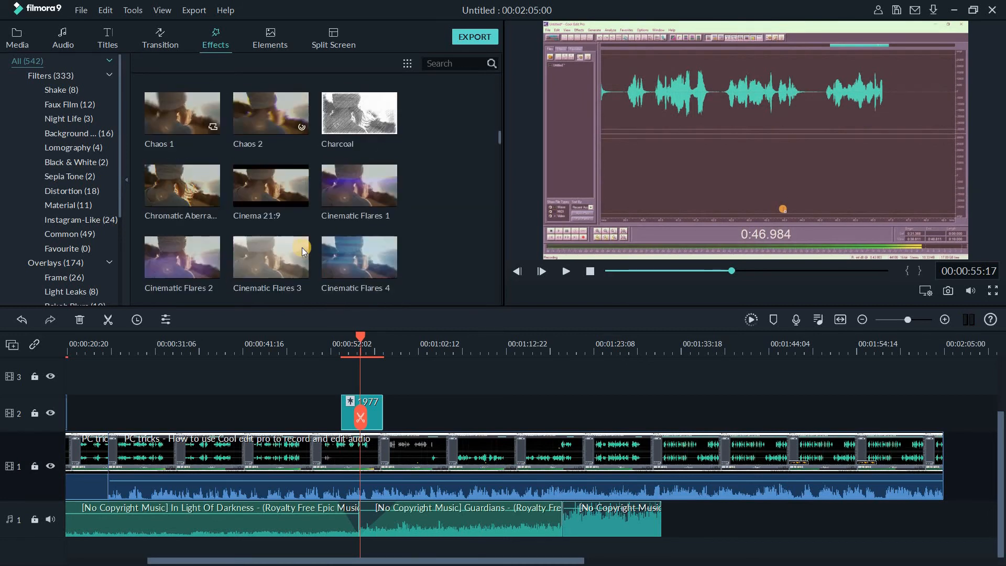
pyautogui.scroll(-10, 301, 248)
pyautogui.scroll(-5, 302, 248)
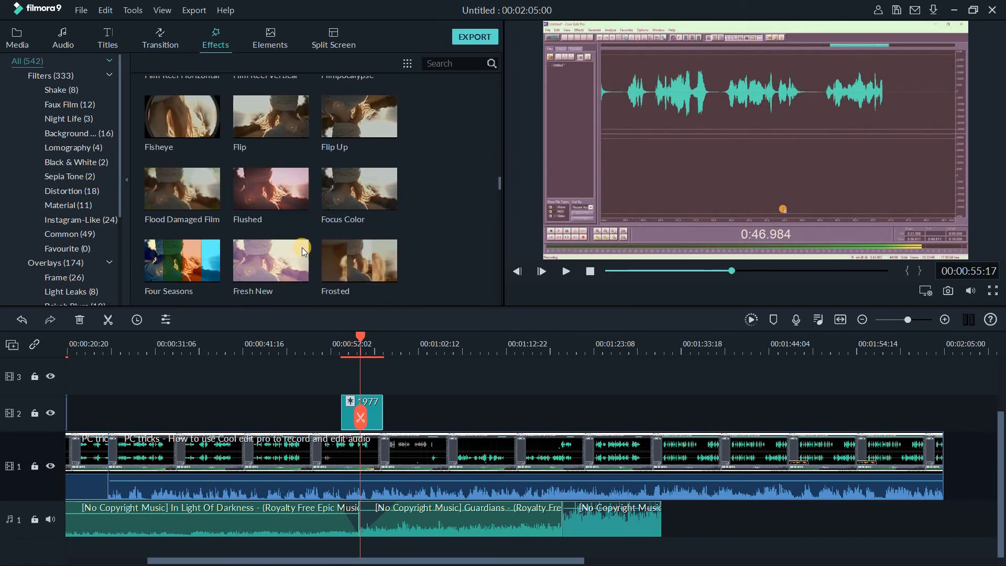
pyautogui.scroll(-5, 173, 199)
pyautogui.scroll(5, 180, 226)
pyautogui.moveTo(333, 312); pyautogui.dragTo(425, 412)
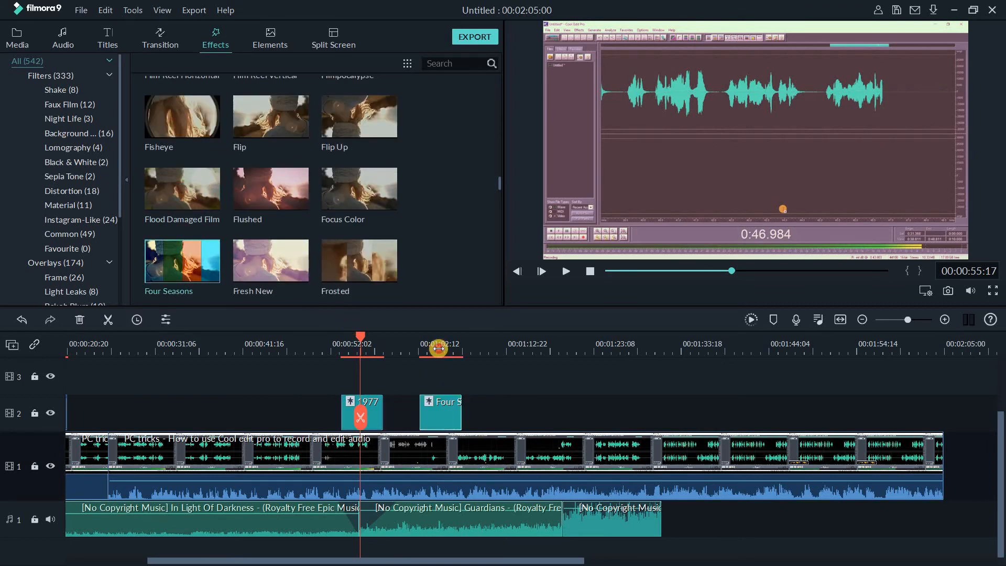
# Step: Play the Four Seasons filter from 00:01:02:02, just before it starts
pyautogui.click(438, 349)
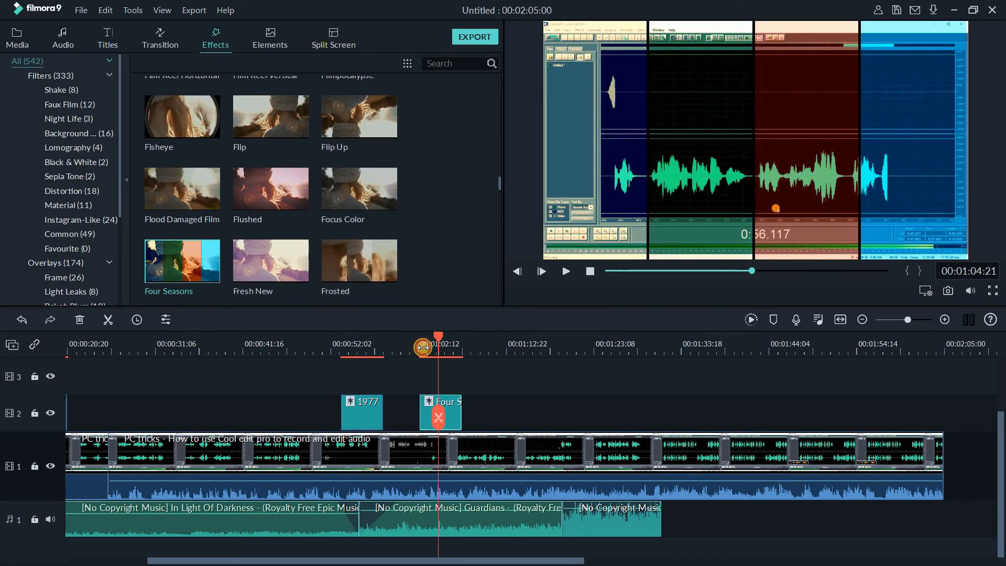
pyautogui.click(422, 347)
pyautogui.click(415, 347)
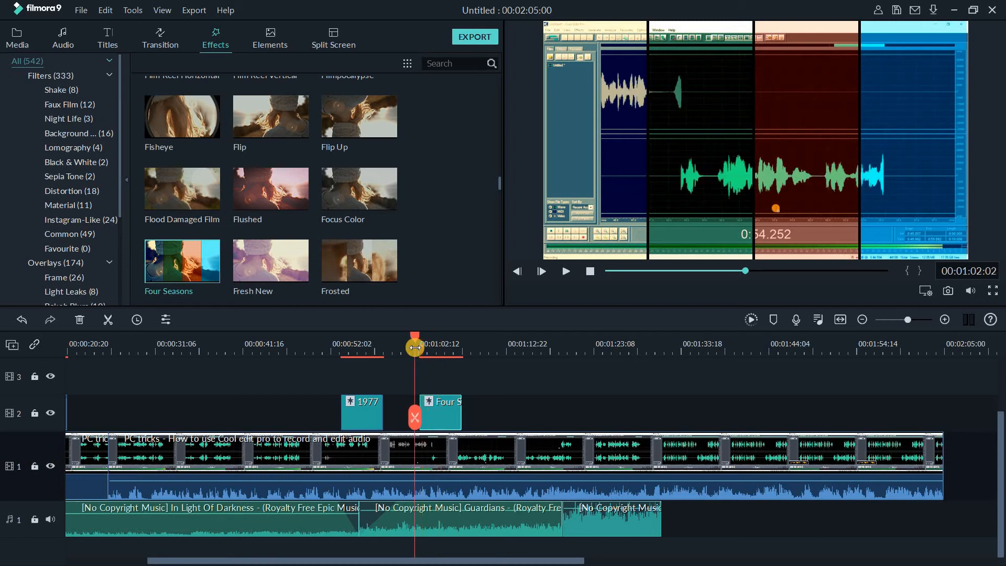
pyautogui.press('space')
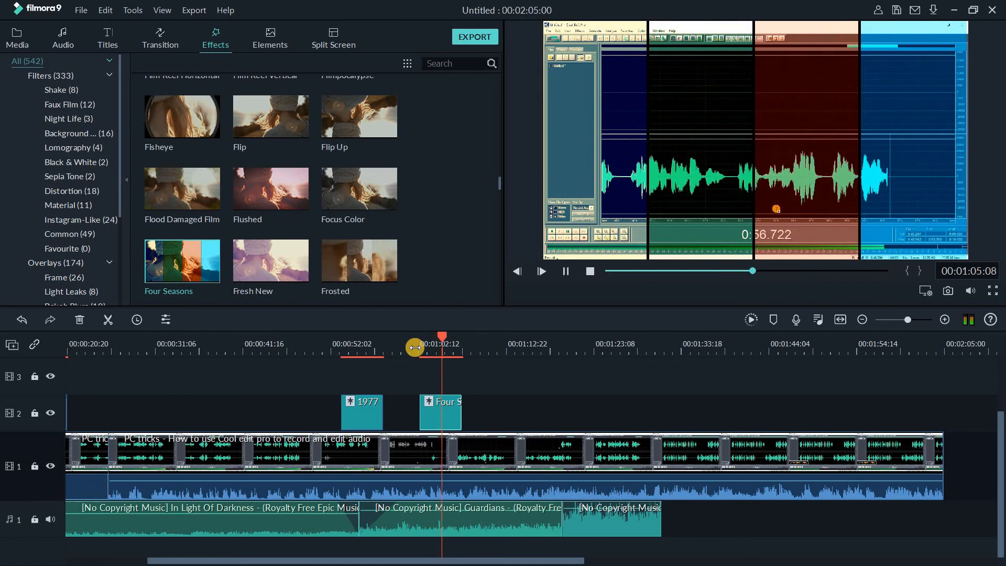
pyautogui.press('space')
# Step: Place the Kaleidoscope filter on video track 2 at about 00:01:14 and preview it from 00:01:14:05
pyautogui.scroll(-10, 309, 234)
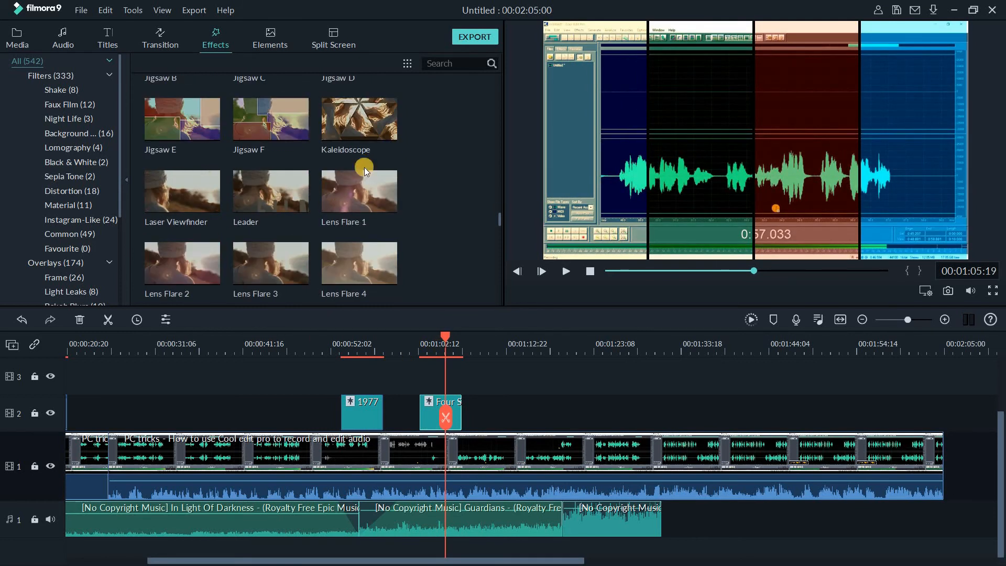
pyautogui.scroll(3, 365, 127)
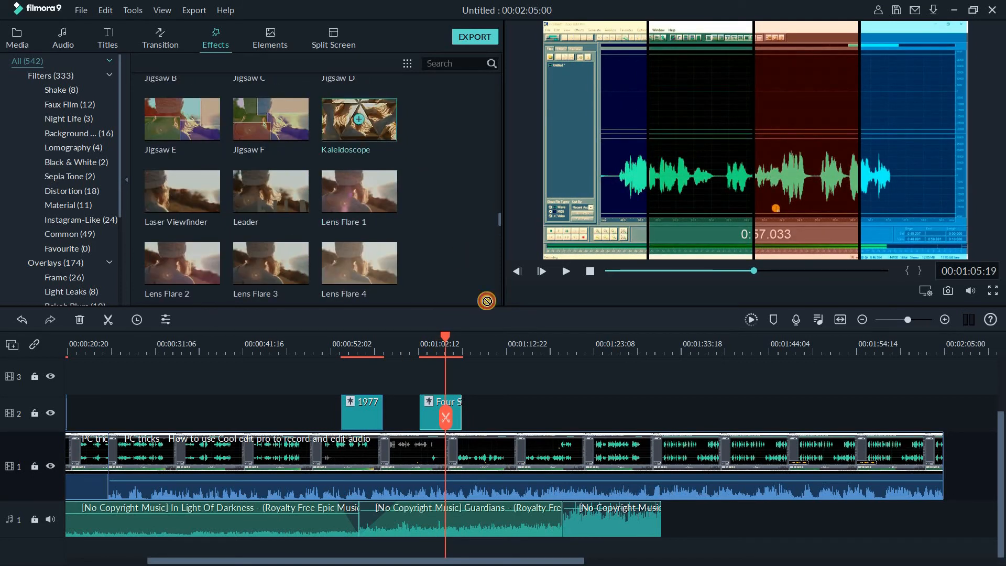
pyautogui.moveTo(520, 404); pyautogui.dragTo(520, 407)
pyautogui.click(517, 345)
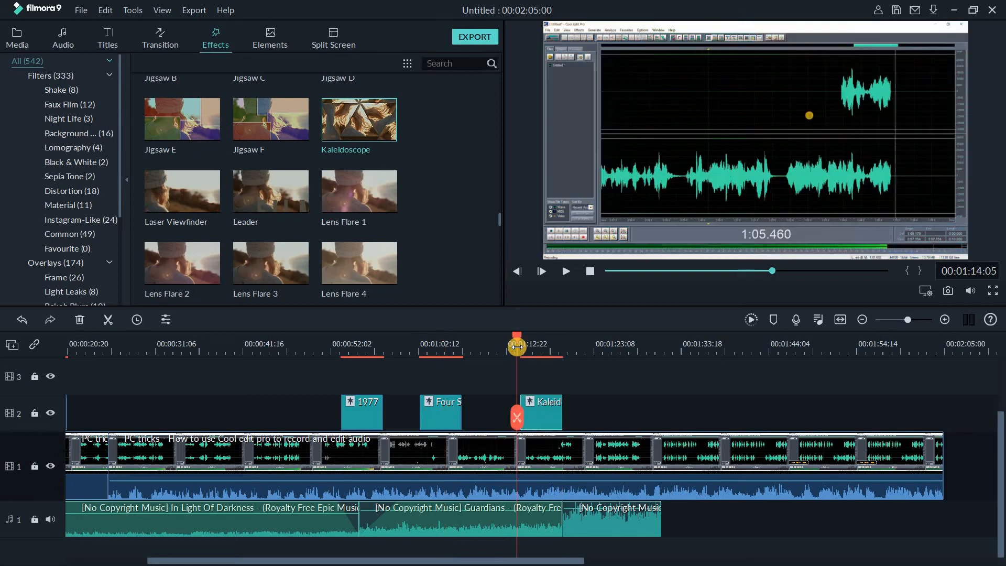
pyautogui.press('space')
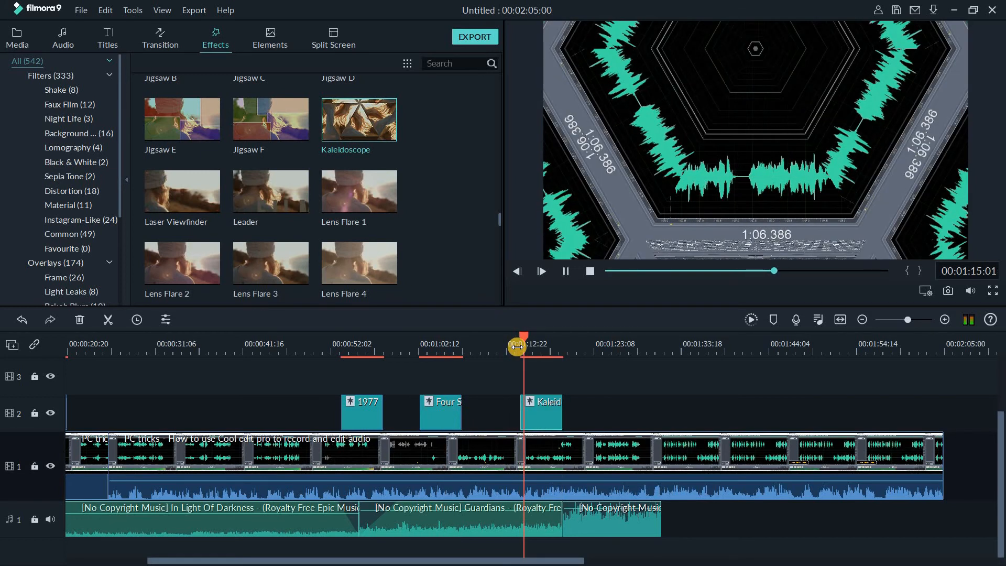
pyautogui.press('space')
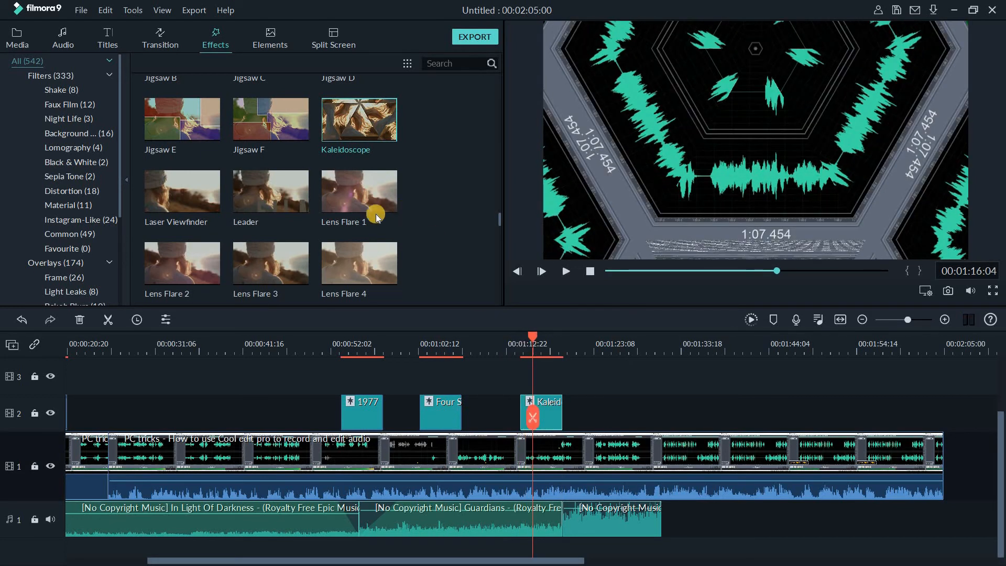
# Step: Browse the remaining filters in the effects library and open the transition library
pyautogui.scroll(-10, 366, 215)
pyautogui.scroll(-15, 329, 226)
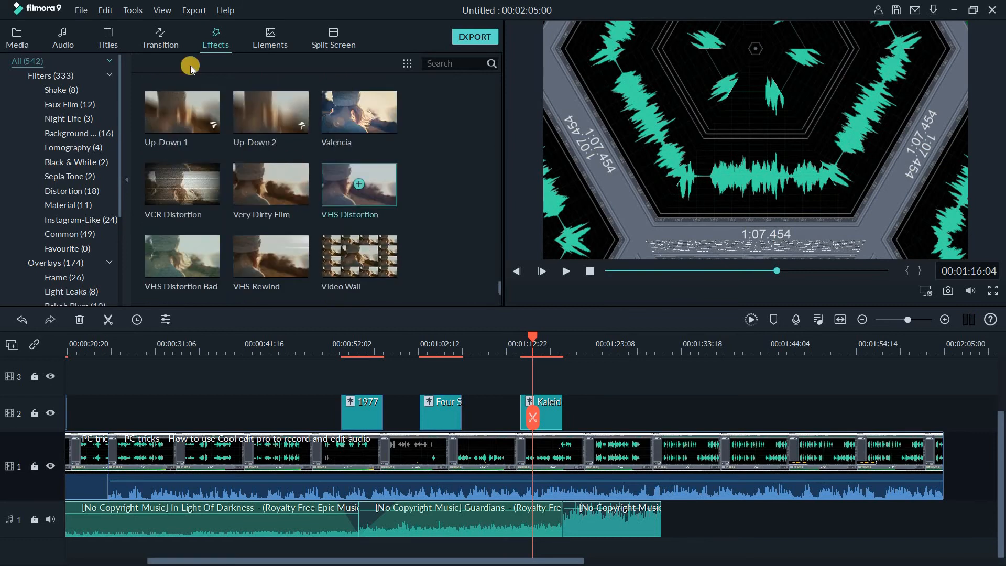
pyautogui.click(171, 38)
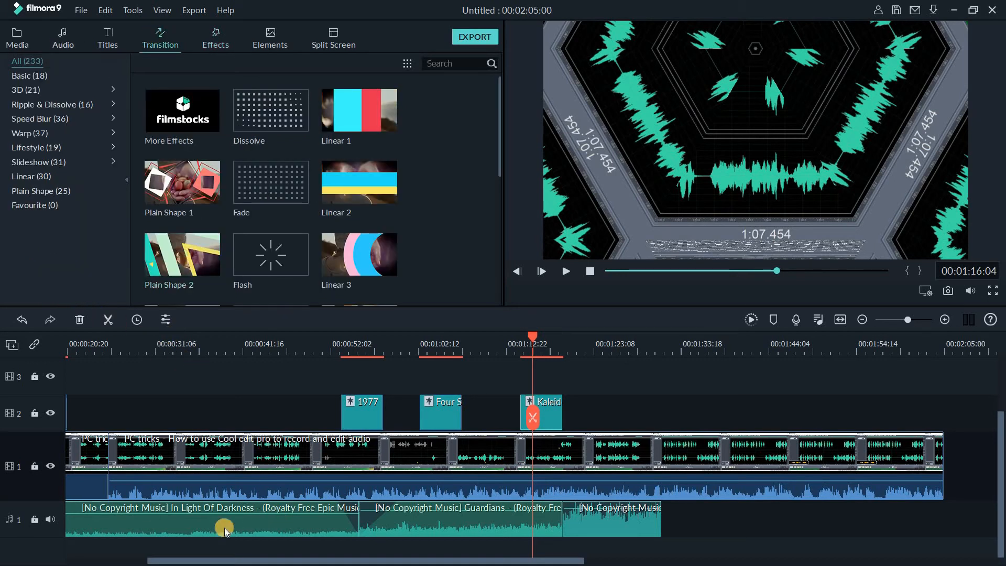
# Step: Move the split screen clip on video track 2 directly in front of the 1977 filter
pyautogui.moveTo(196, 561); pyautogui.dragTo(114, 561)
pyautogui.click(302, 339)
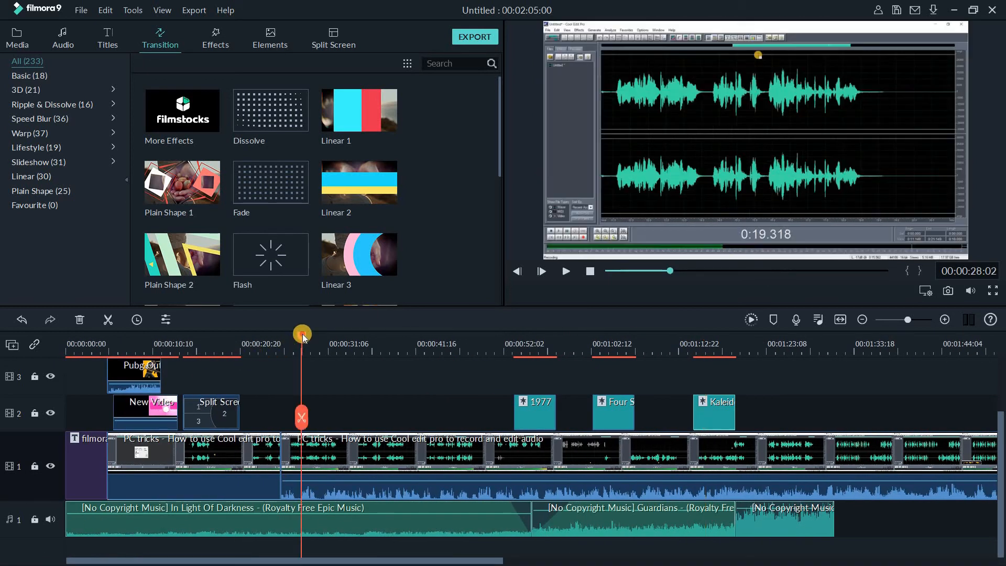
pyautogui.click(348, 341)
pyautogui.moveTo(231, 373); pyautogui.dragTo(173, 384)
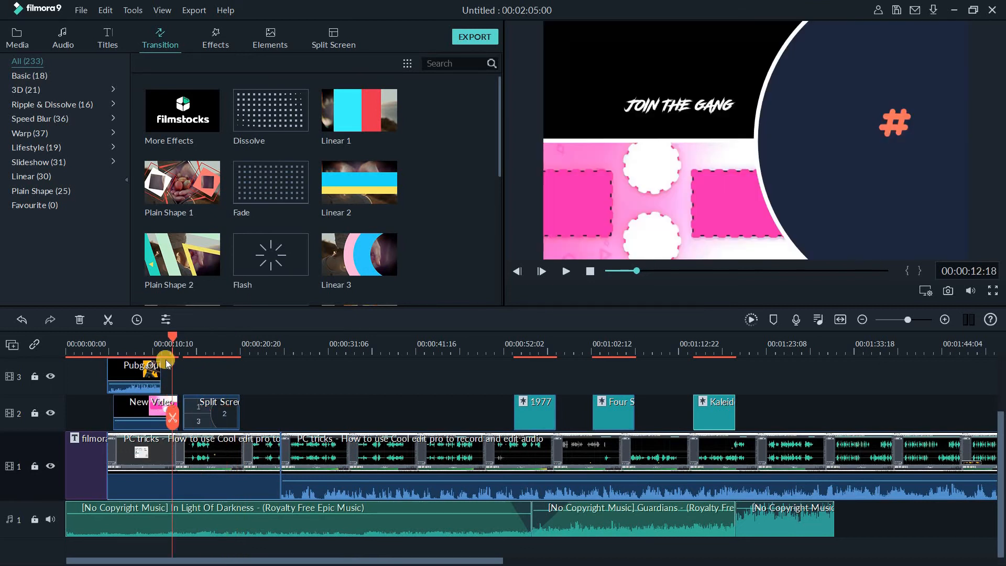
pyautogui.click(204, 343)
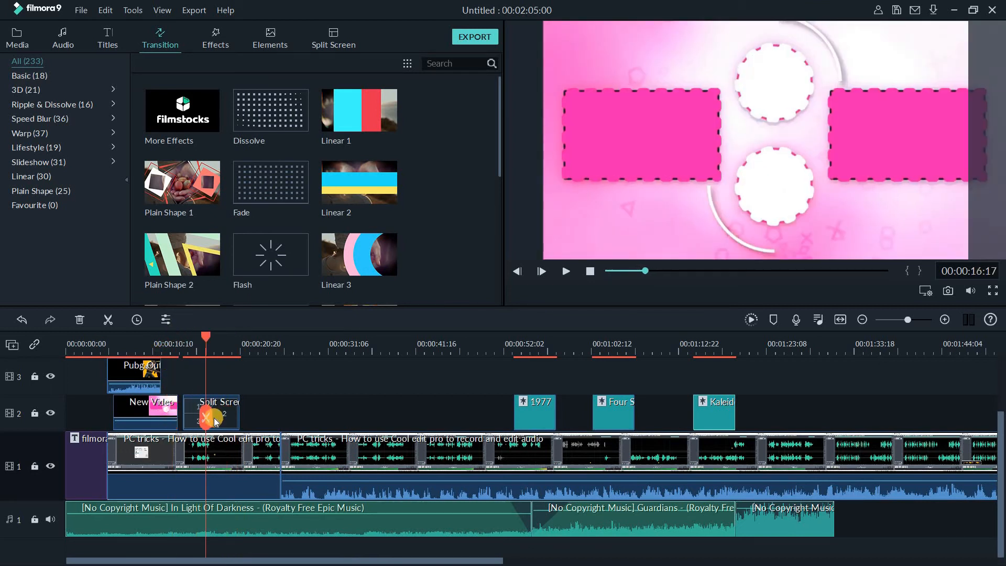
pyautogui.moveTo(229, 418); pyautogui.dragTo(479, 418)
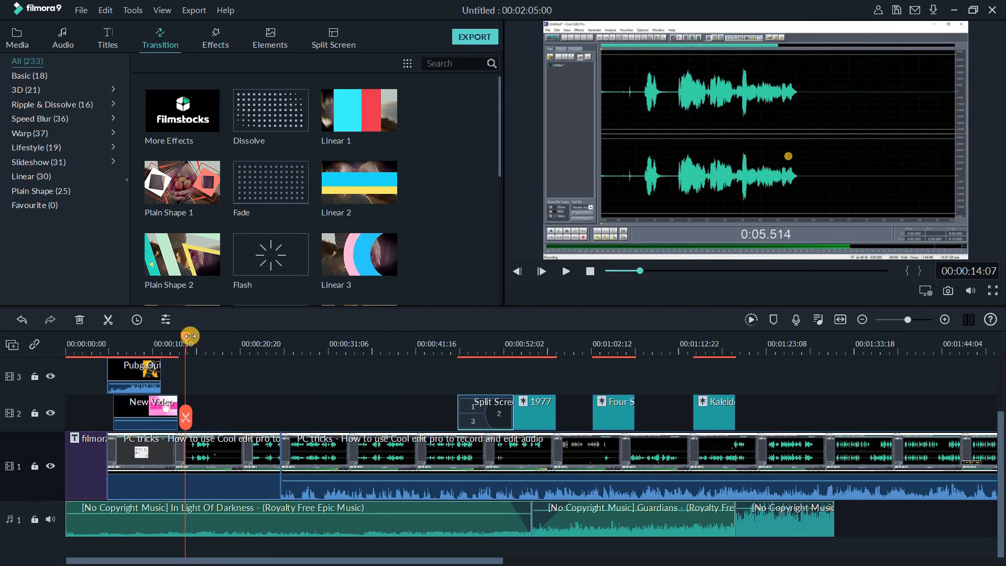
# Step: Move the New Video clip behind the Kaleidoscope filter and the Pubg clip onto video track 2, ahead of the split screen
pyautogui.moveTo(186, 335); pyautogui.dragTo(112, 386)
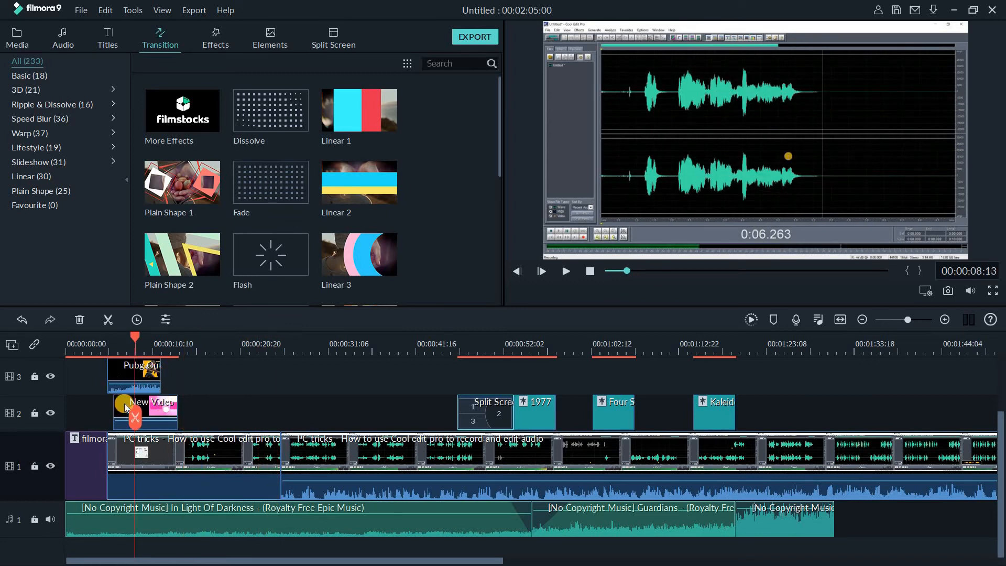
pyautogui.moveTo(548, 413); pyautogui.dragTo(797, 414)
pyautogui.moveTo(120, 374); pyautogui.dragTo(159, 341)
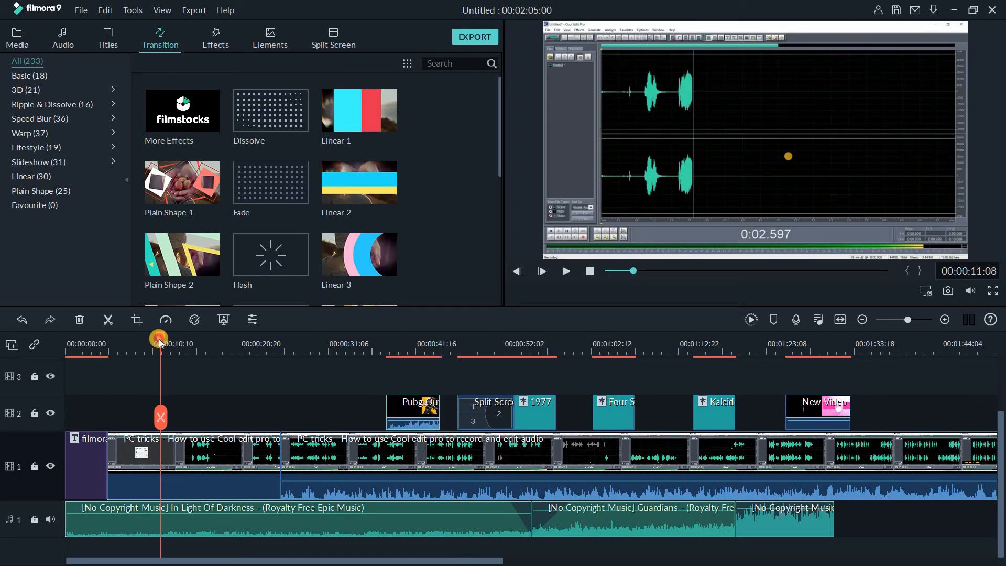
# Step: Scrub through the first PC tricks clip and return the playhead to 00:00:05:14, near its start
pyautogui.moveTo(123, 347); pyautogui.dragTo(133, 377)
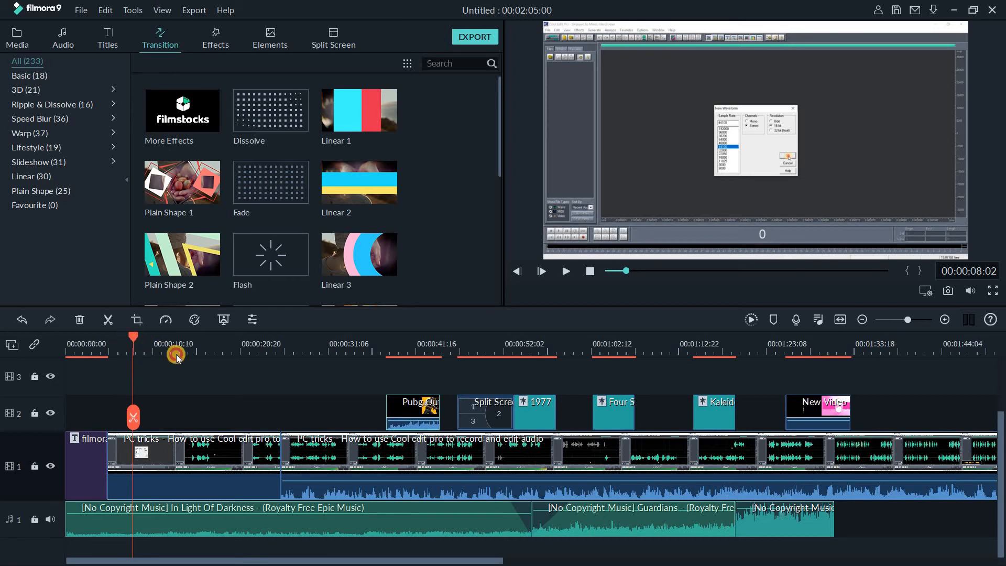
pyautogui.moveTo(176, 357); pyautogui.dragTo(215, 380)
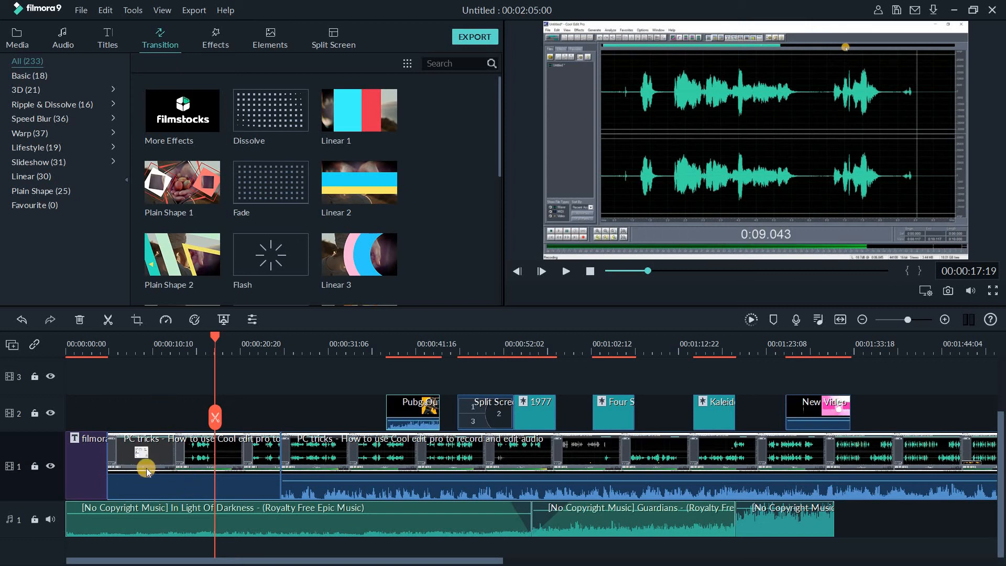
pyautogui.moveTo(212, 332); pyautogui.dragTo(177, 372)
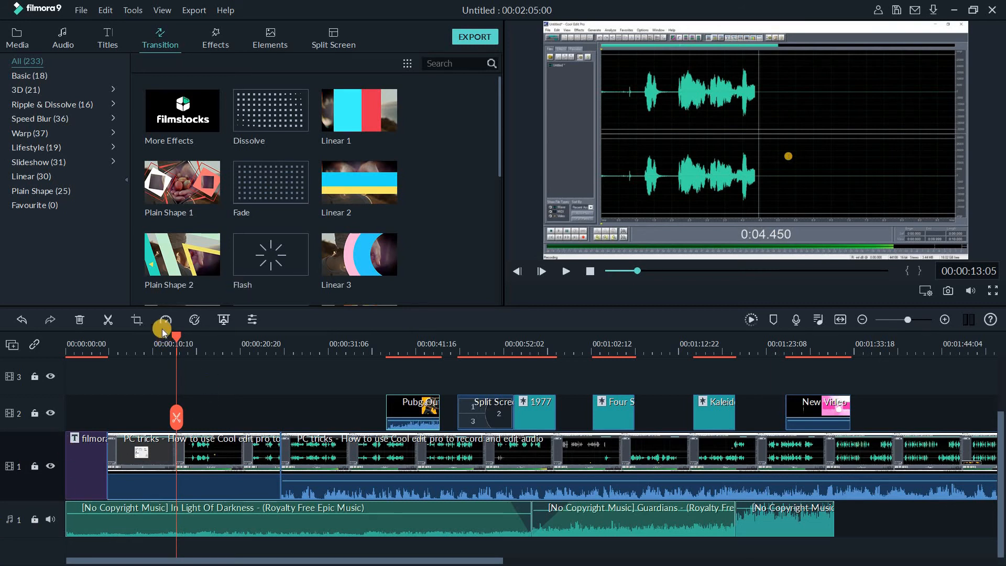
pyautogui.moveTo(174, 335); pyautogui.dragTo(109, 345)
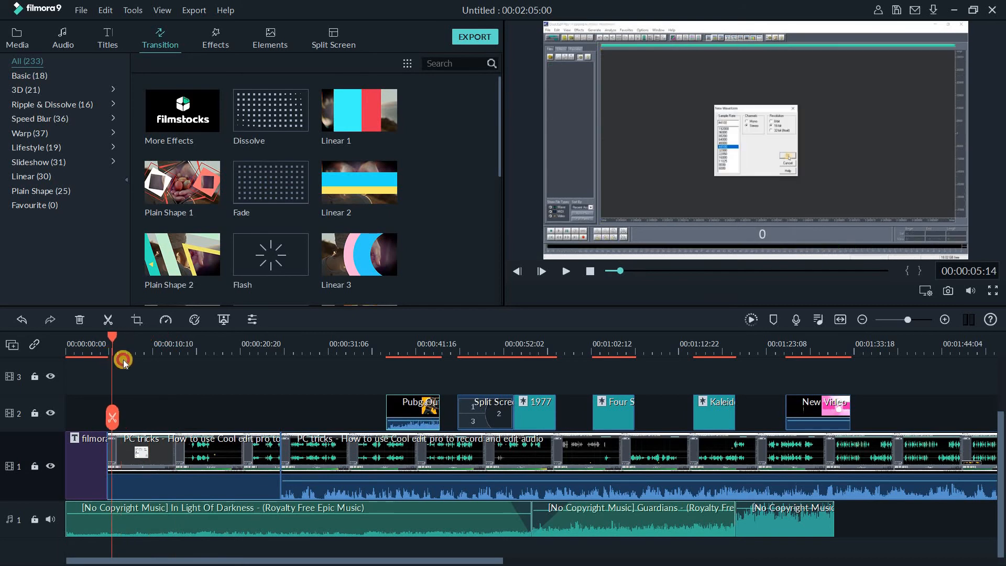
# Step: Split the first PC tricks clip on video track 1 at 00:00:13:14
pyautogui.moveTo(158, 370); pyautogui.dragTo(180, 377)
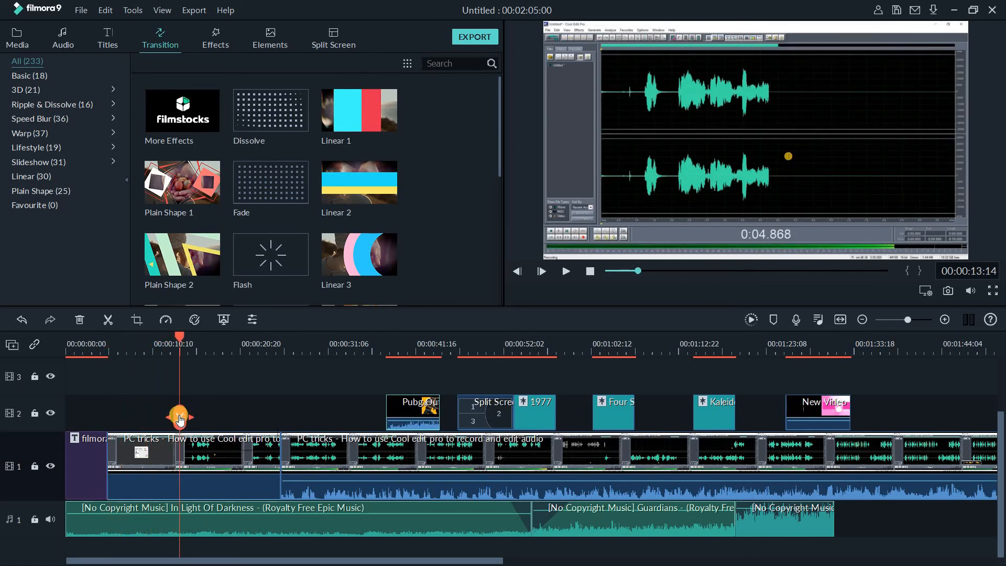
pyautogui.click(166, 462)
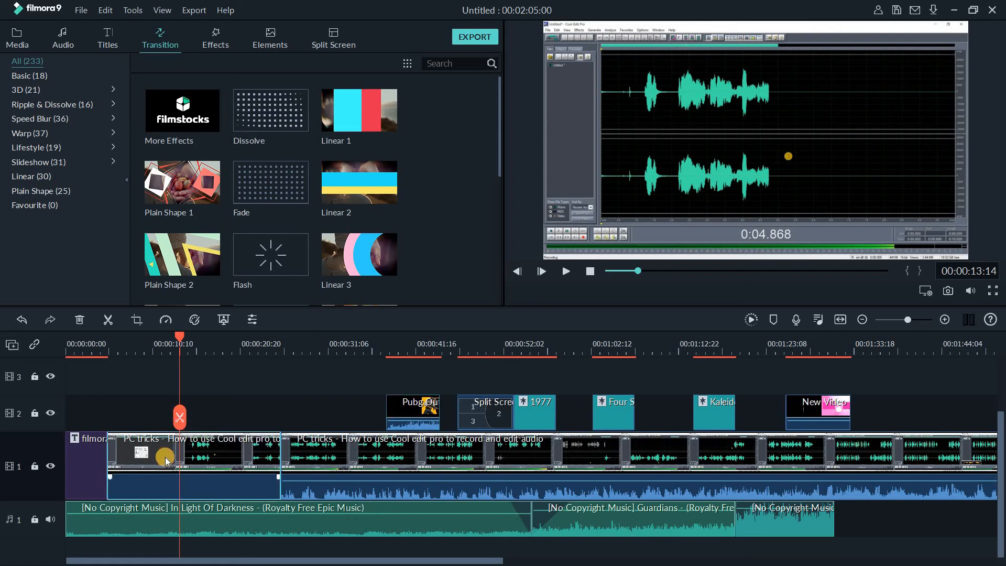
pyautogui.click(180, 418)
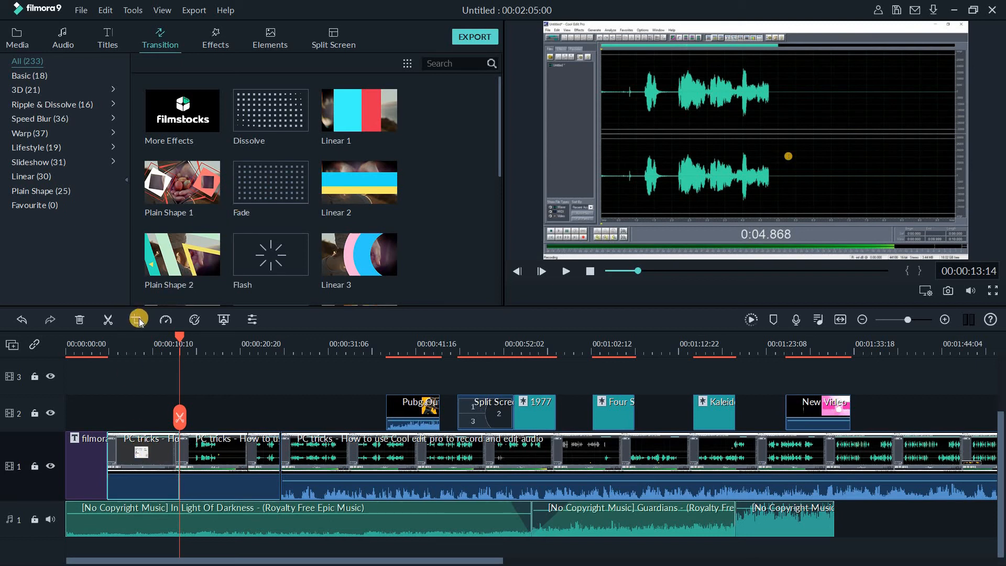
# Step: Crop the first PC tricks segment to about 763 x 429 around the New Waveform dialog, keeping the original ratio
pyautogui.click(134, 321)
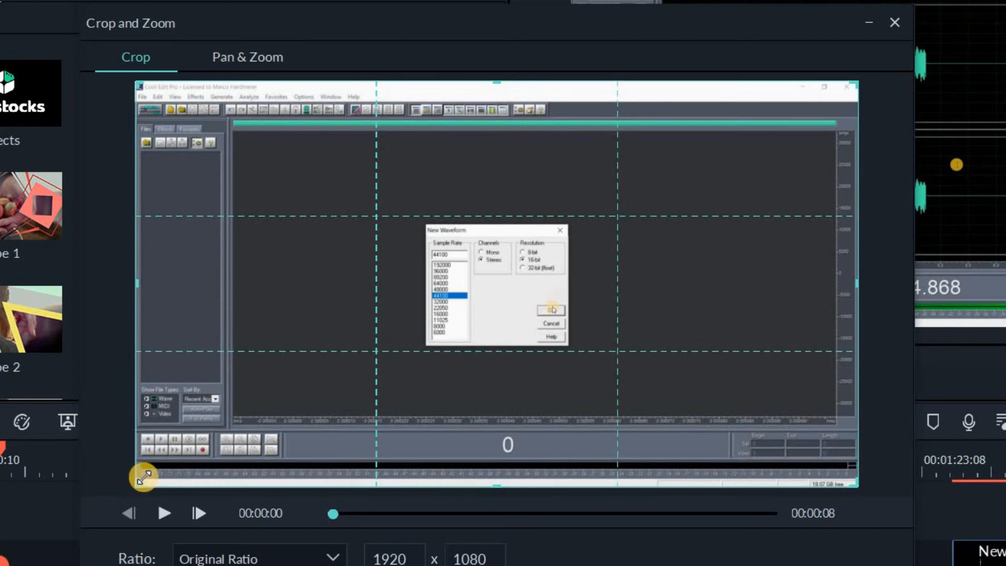
pyautogui.moveTo(139, 484); pyautogui.dragTo(416, 300)
pyautogui.moveTo(587, 200); pyautogui.dragTo(454, 285)
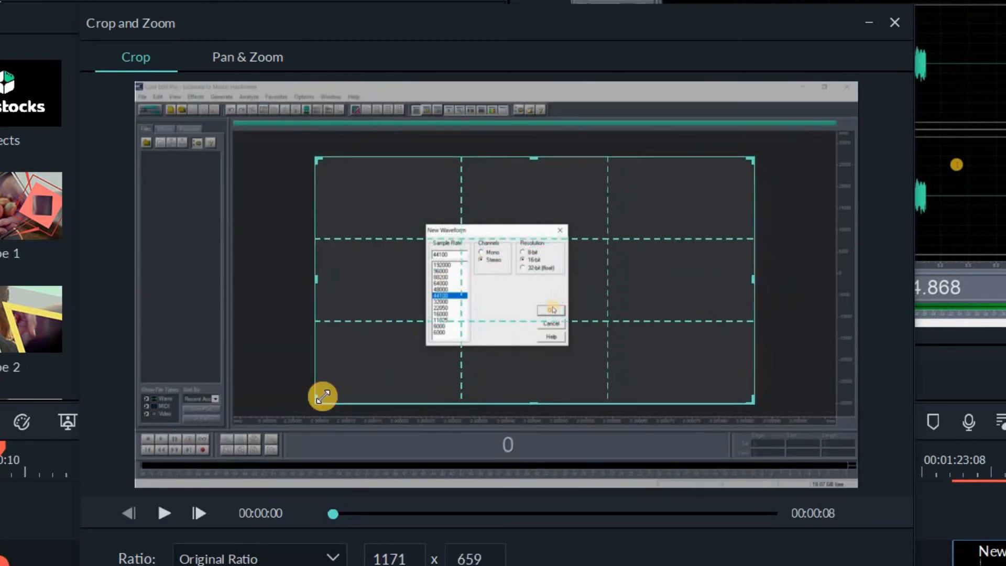
pyautogui.moveTo(320, 396); pyautogui.dragTo(450, 321)
pyautogui.moveTo(606, 209); pyautogui.dragTo(519, 258)
pyautogui.moveTo(370, 368)
pyautogui.mouseDown()
pyautogui.moveTo(361, 362)
pyautogui.moveTo(375, 347)
pyautogui.moveTo(377, 358)
pyautogui.mouseUp()
pyautogui.moveTo(493, 280); pyautogui.dragTo(484, 284)
pyautogui.press('Return')
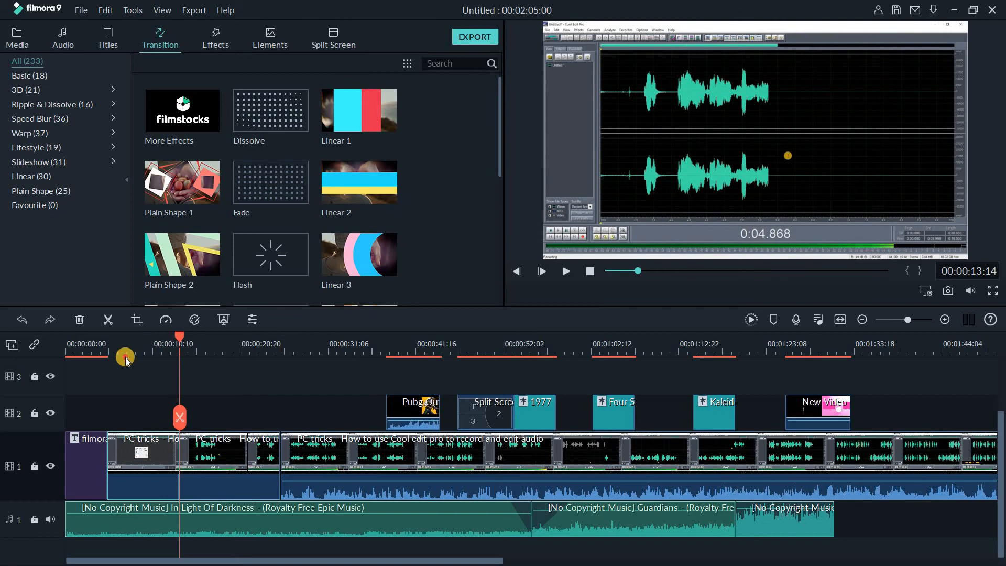
# Step: Play the timeline from 00:00:04:19 through the cropped segment and return the playhead to 00:00:07:00
pyautogui.click(105, 365)
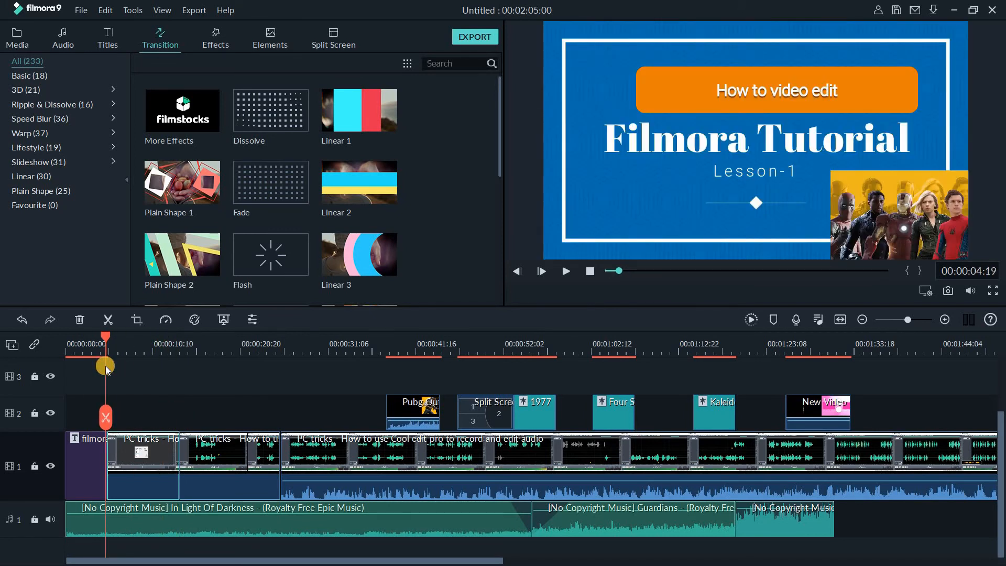
pyautogui.press('space')
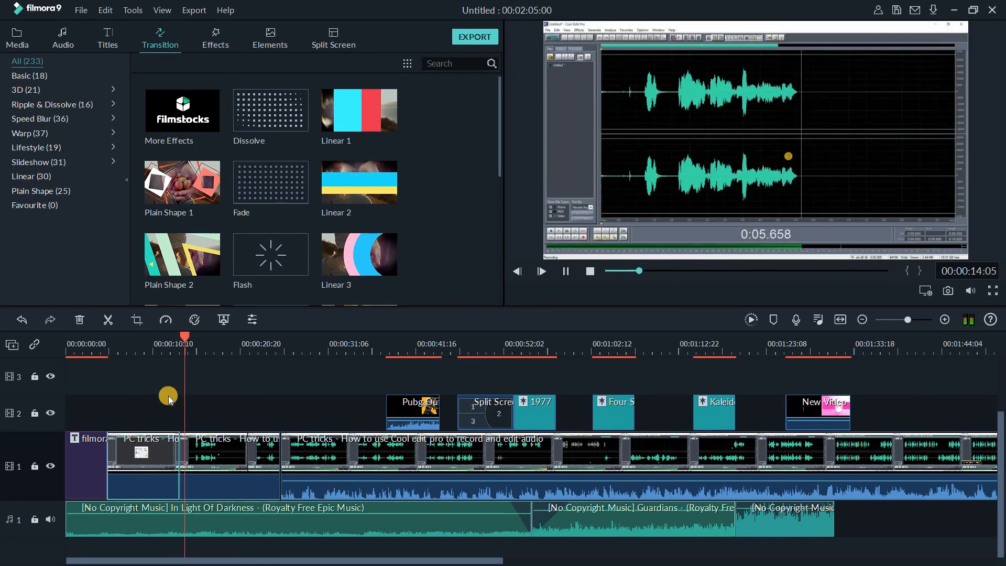
pyautogui.click(124, 347)
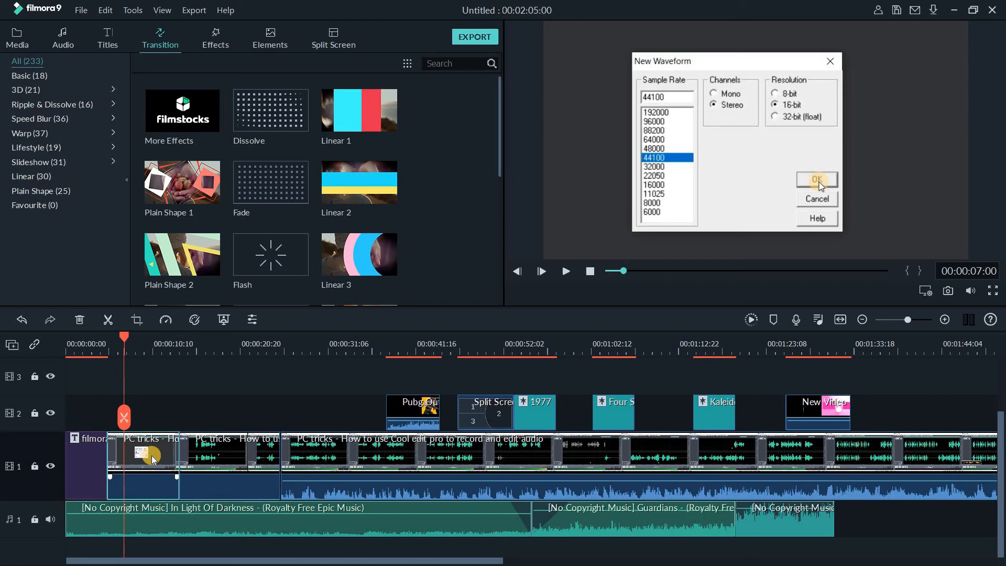
# Step: Crop the second PC tricks segment to the waveform area, excluding the side panel and the transport controls
pyautogui.click(216, 464)
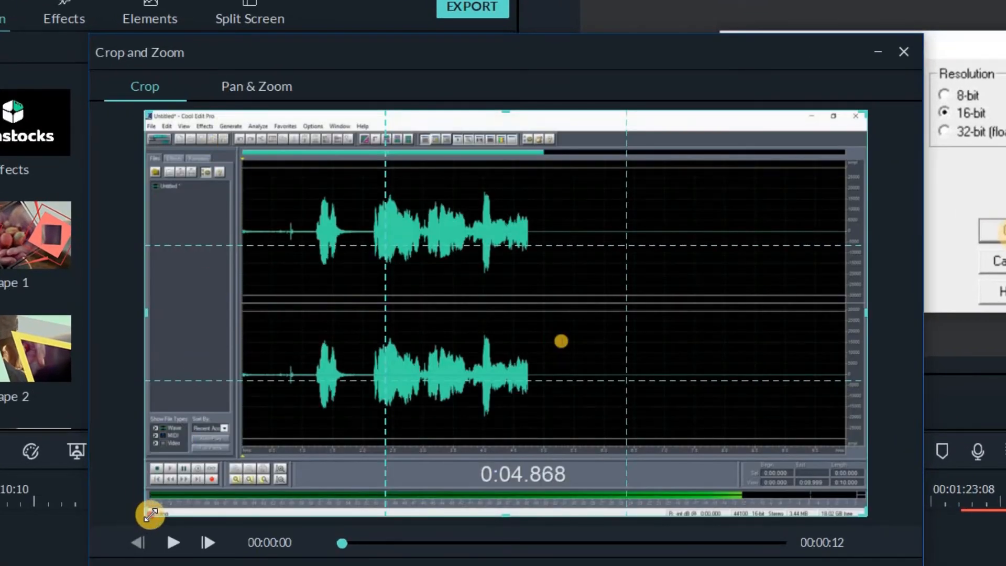
pyautogui.moveTo(150, 514); pyautogui.dragTo(262, 409)
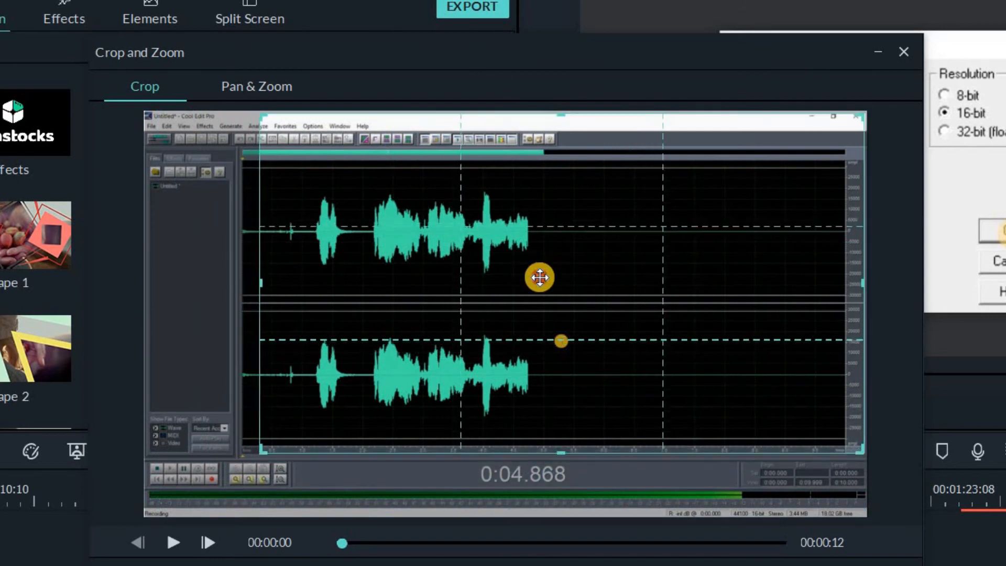
pyautogui.moveTo(540, 277); pyautogui.dragTo(501, 288)
pyautogui.moveTo(224, 459); pyautogui.dragTo(266, 416)
pyautogui.moveTo(413, 313); pyautogui.dragTo(400, 331)
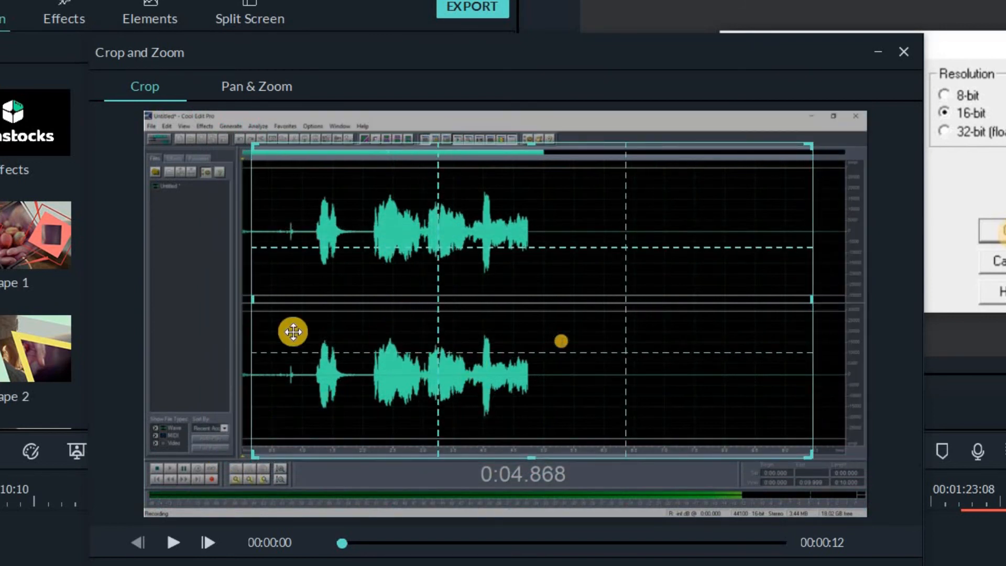
pyautogui.moveTo(256, 294); pyautogui.dragTo(246, 297)
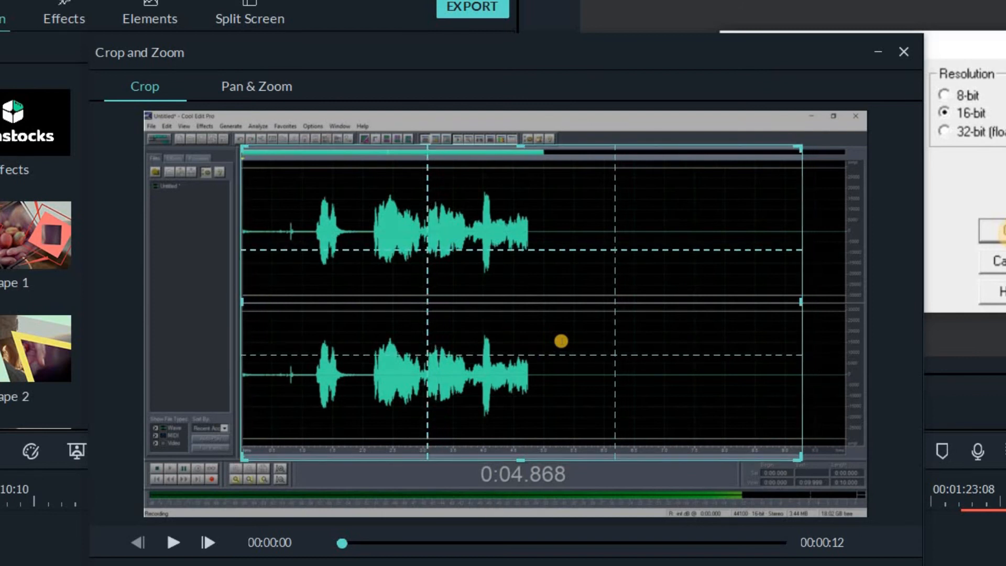
pyautogui.click(69, 558)
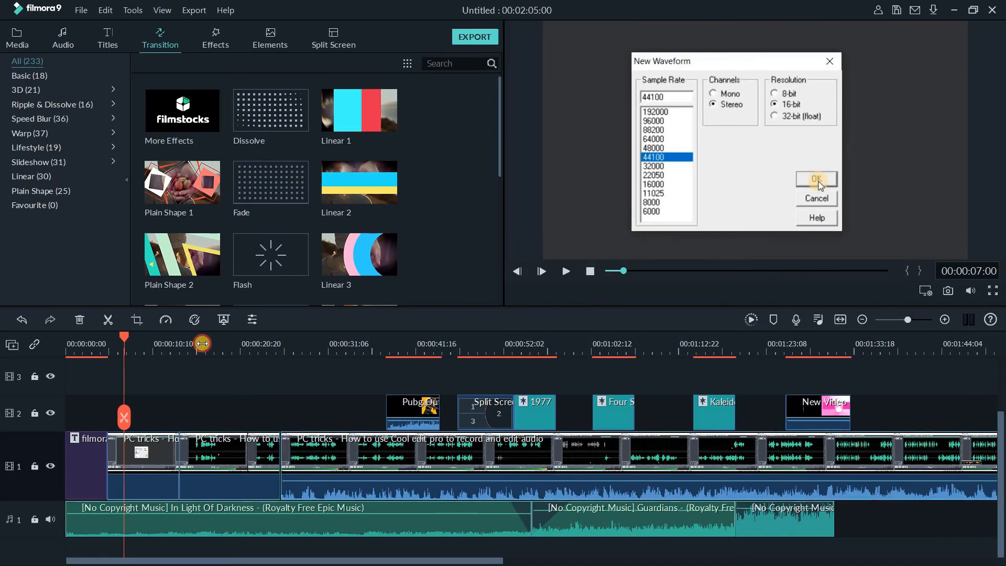
# Step: Play back the cropped second PC tricks segment and pause at 00:00:20:22
pyautogui.click(817, 179)
pyautogui.click(215, 343)
pyautogui.press('space')
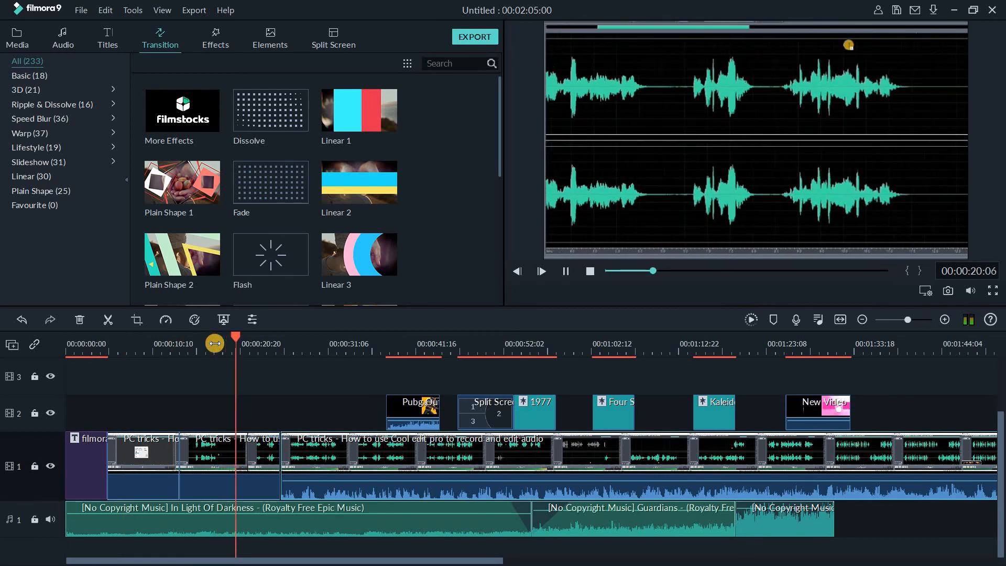
pyautogui.press('space')
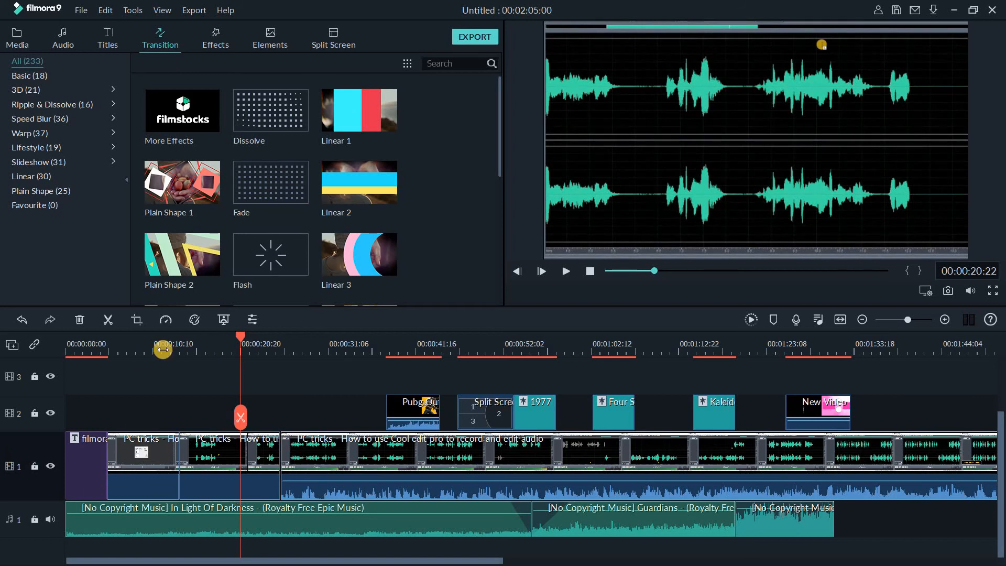
# Step: Split the first cropped PC tricks segment at 00:00:05:19, shortly after the filmora tut title
pyautogui.moveTo(346, 339); pyautogui.dragTo(393, 340)
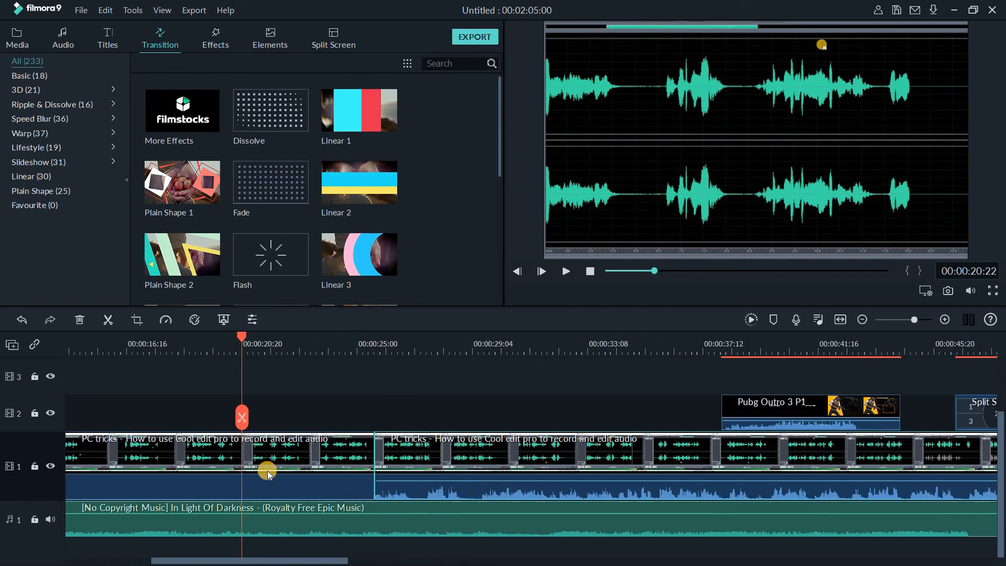
pyautogui.moveTo(246, 560); pyautogui.dragTo(170, 561)
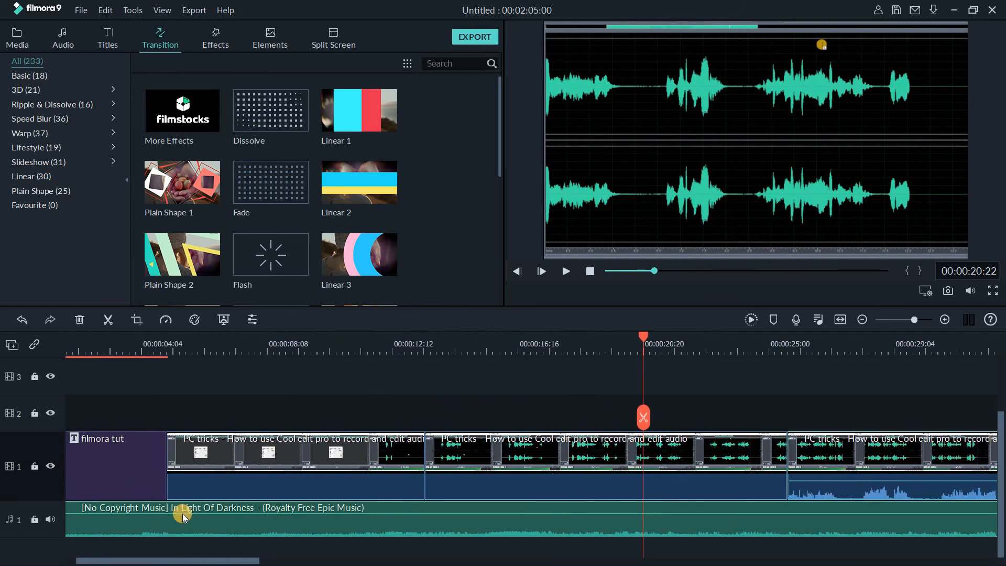
pyautogui.click(244, 341)
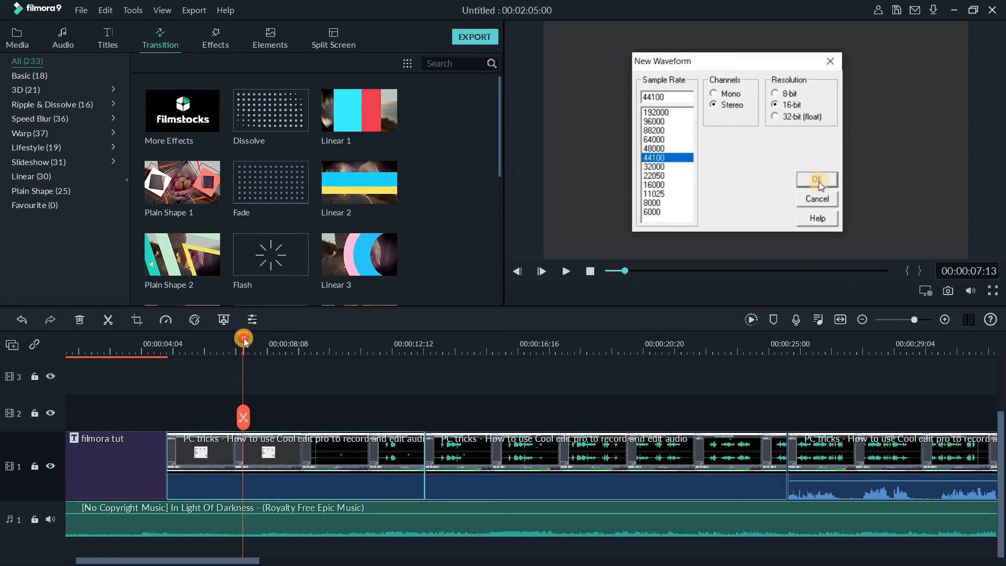
pyautogui.moveTo(244, 341); pyautogui.dragTo(219, 344)
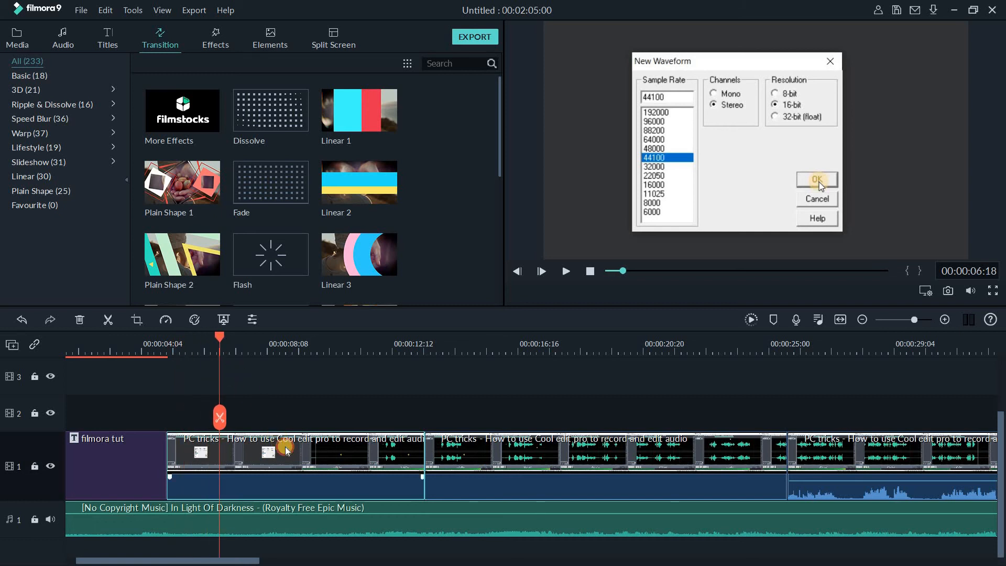
pyautogui.click(422, 337)
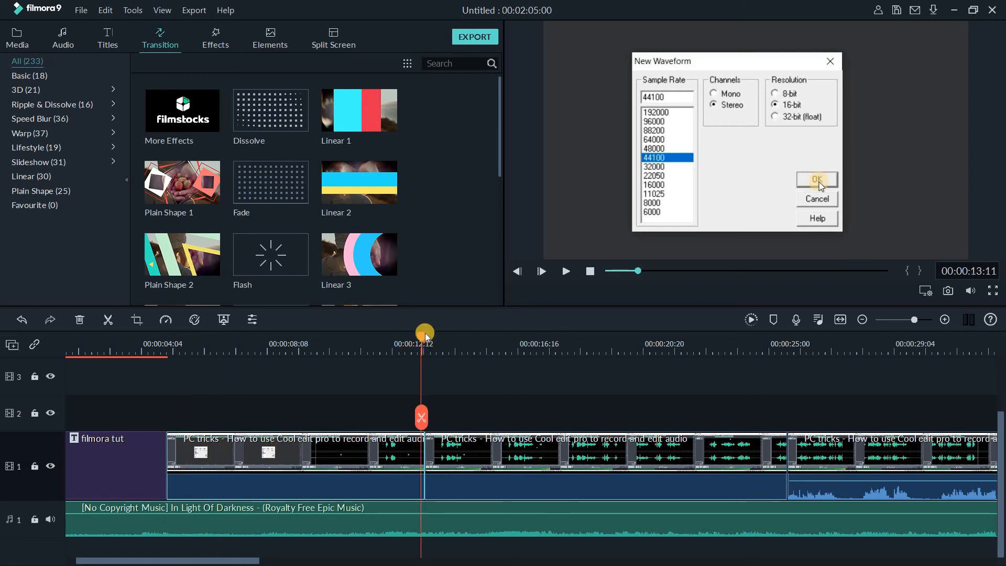
pyautogui.moveTo(169, 383); pyautogui.dragTo(192, 405)
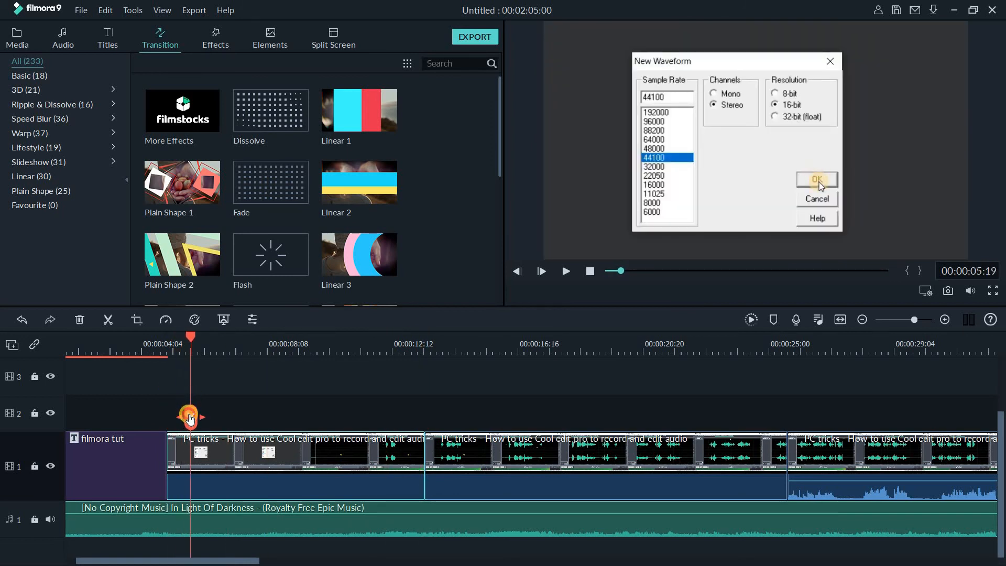
pyautogui.click(191, 418)
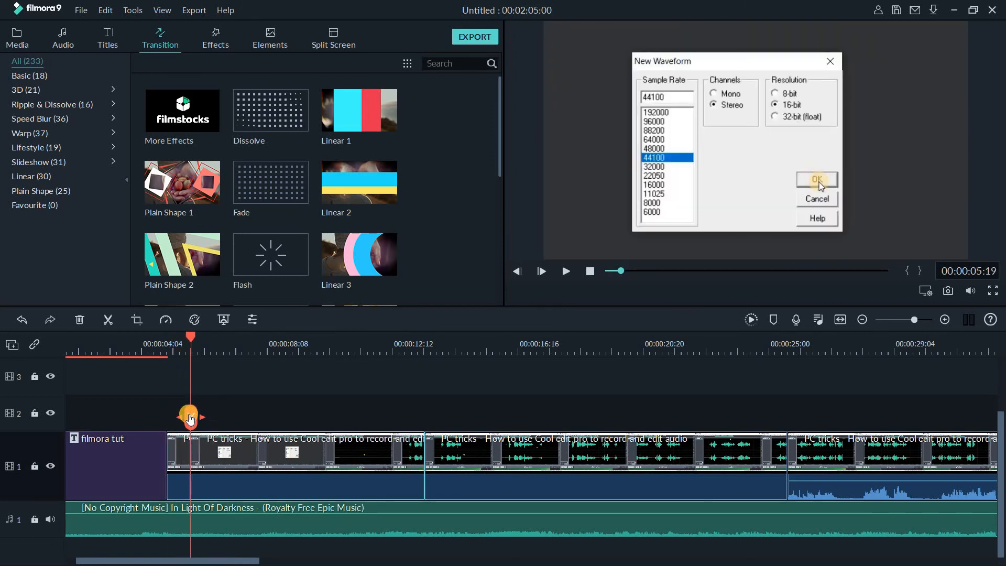
# Step: Apply Pan & Zoom to the short PC tricks piece, swapping the frames and starting at the full 1920 x 1080 frame
pyautogui.click(182, 443)
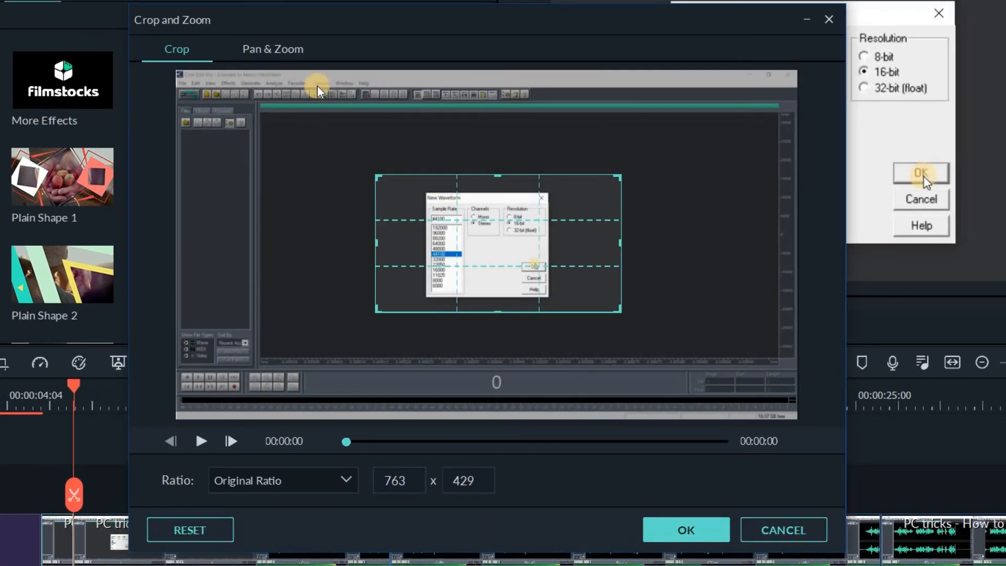
pyautogui.click(270, 51)
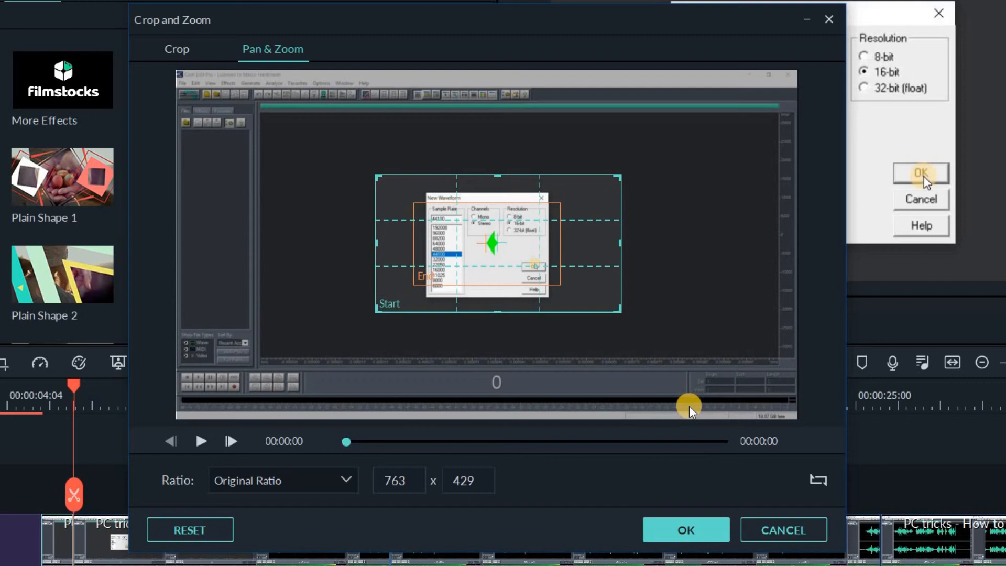
pyautogui.click(819, 477)
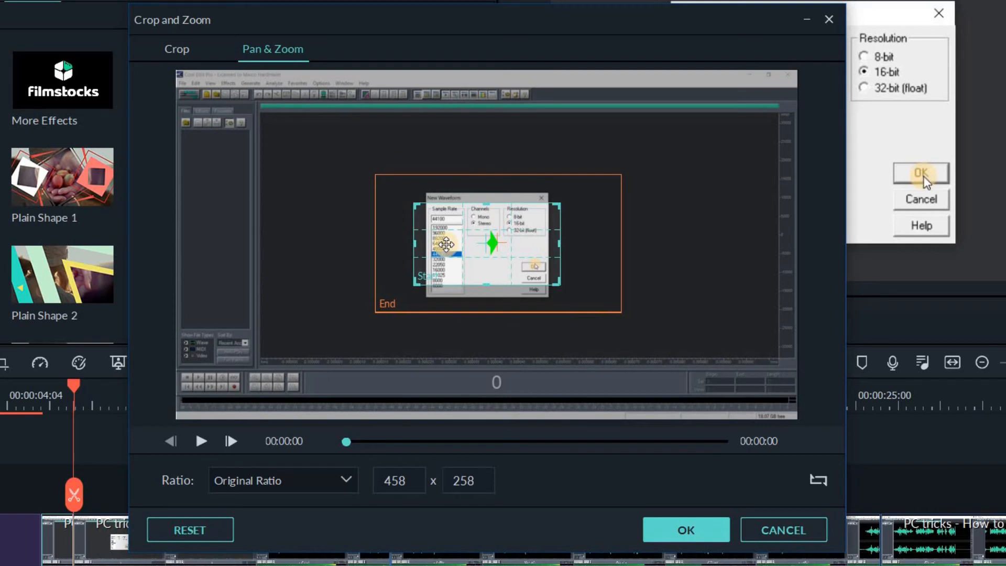
pyautogui.moveTo(446, 244); pyautogui.dragTo(747, 112)
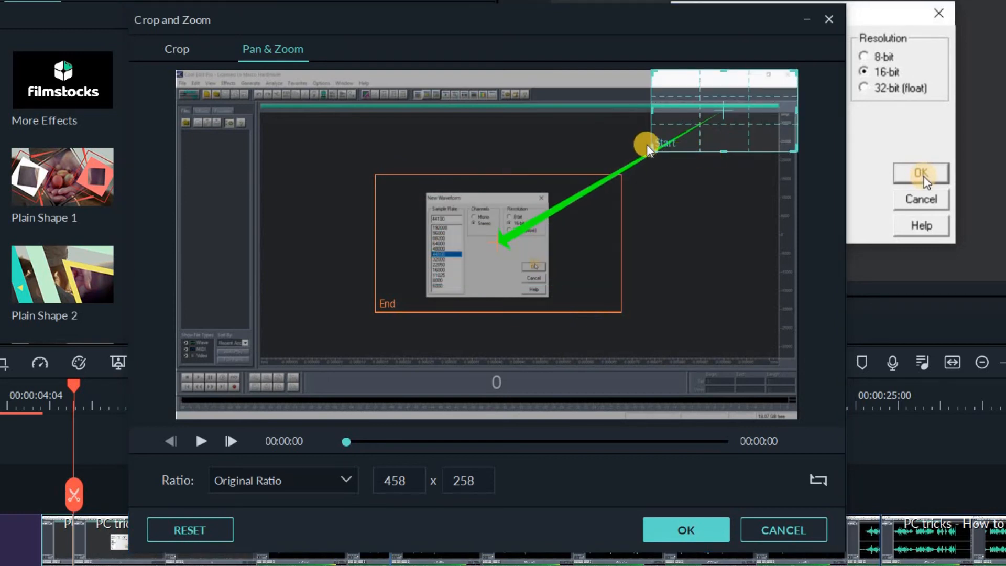
pyautogui.click(160, 444)
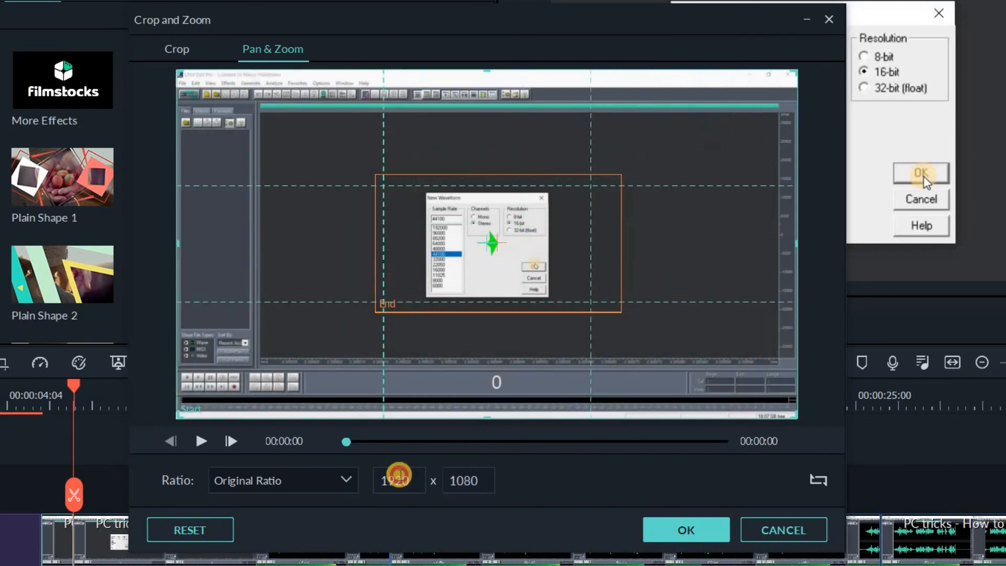
pyautogui.click(663, 530)
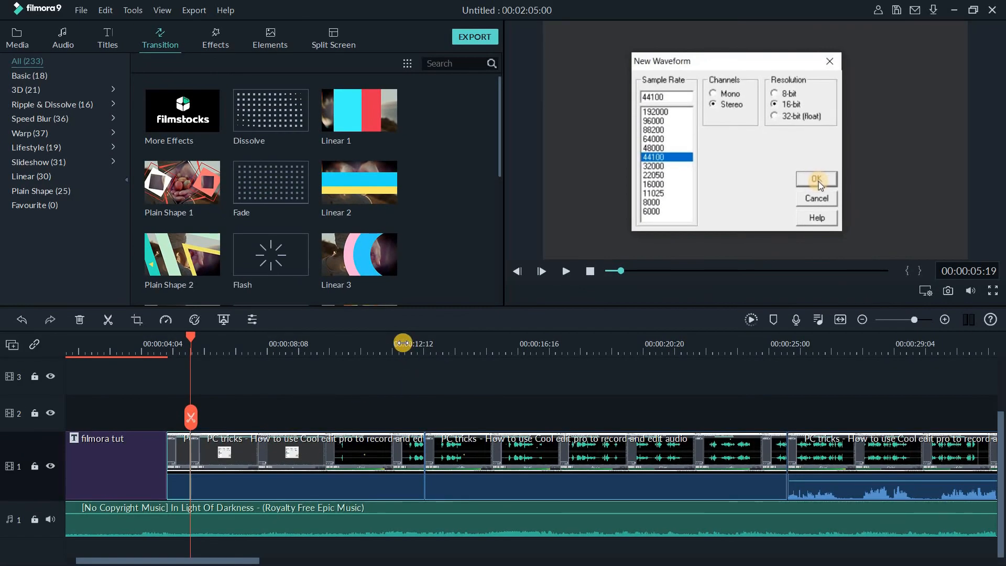
# Step: Split the PC tricks segment and the background music at 00:00:13:03, just before the next segment
pyautogui.click(403, 342)
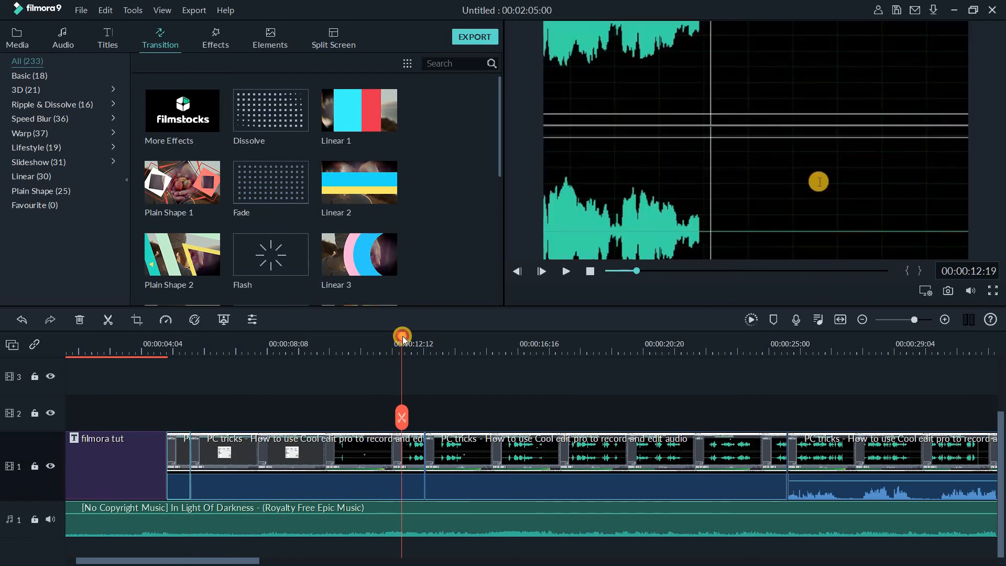
pyautogui.click(409, 340)
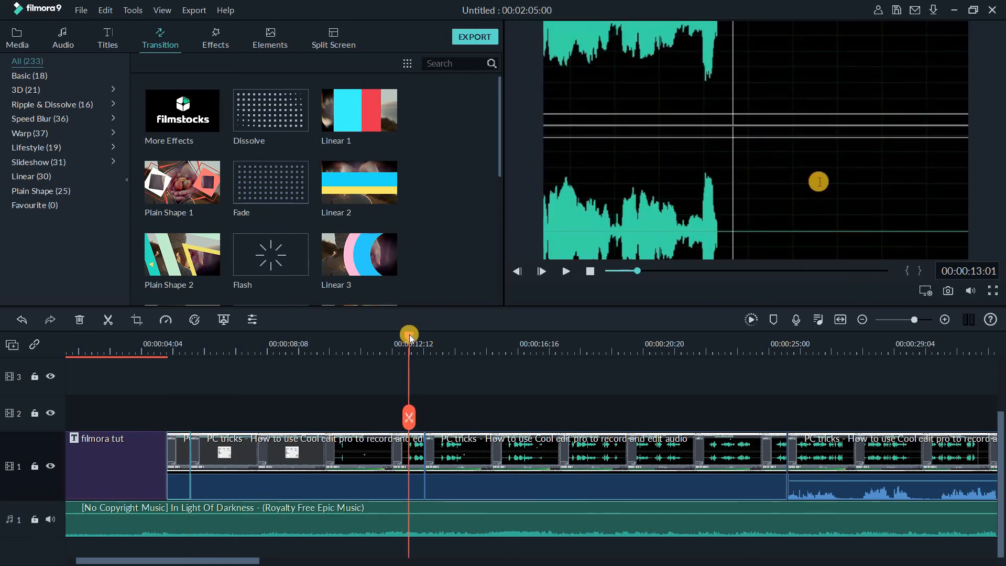
pyautogui.moveTo(410, 334); pyautogui.dragTo(348, 352)
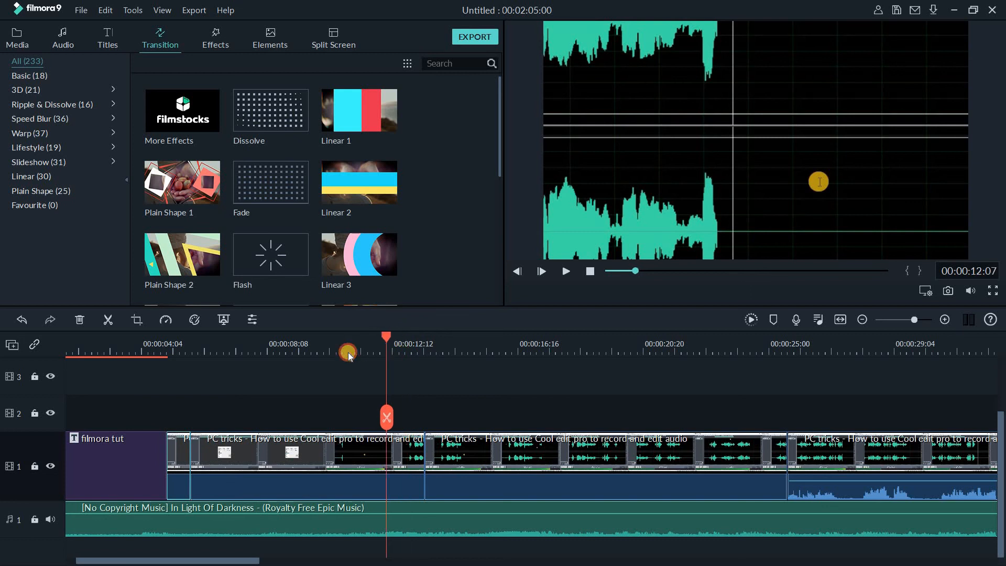
pyautogui.click(381, 360)
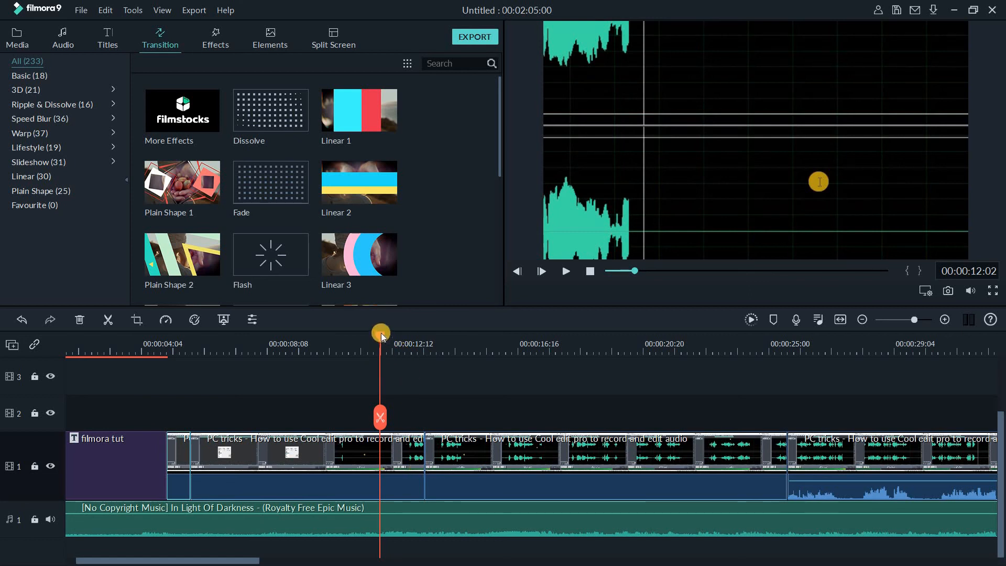
pyautogui.moveTo(381, 336); pyautogui.dragTo(412, 414)
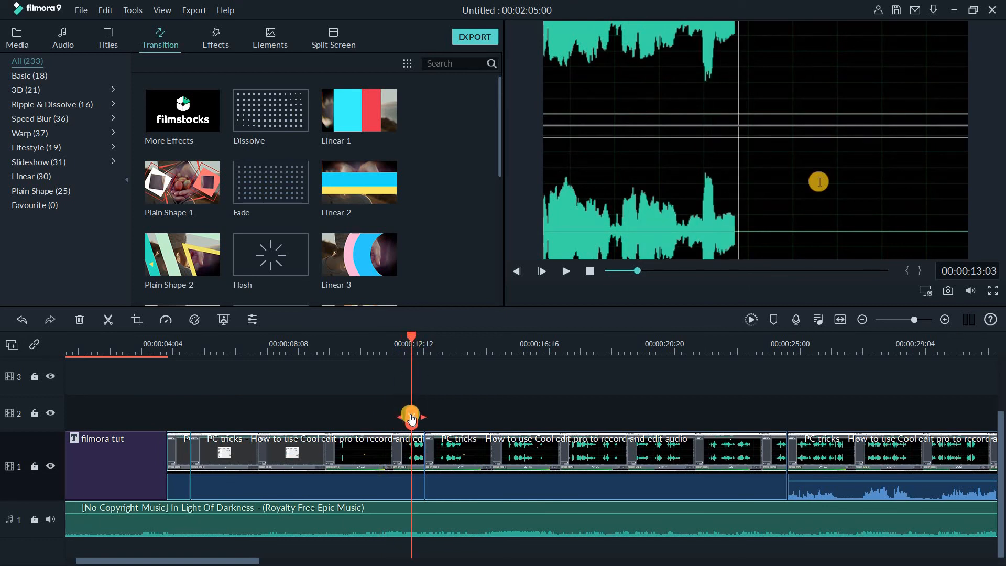
pyautogui.click(412, 418)
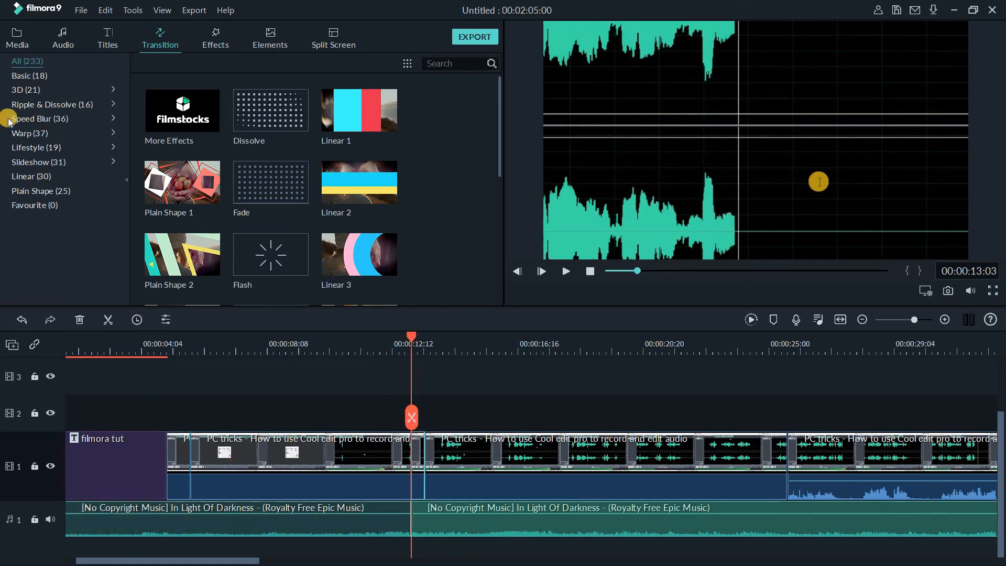
# Step: Apply Pan & Zoom to the short PC tricks piece after 00:00:13:03, ending at the full 1920 x 1080 frame, and play it back
pyautogui.click(418, 451)
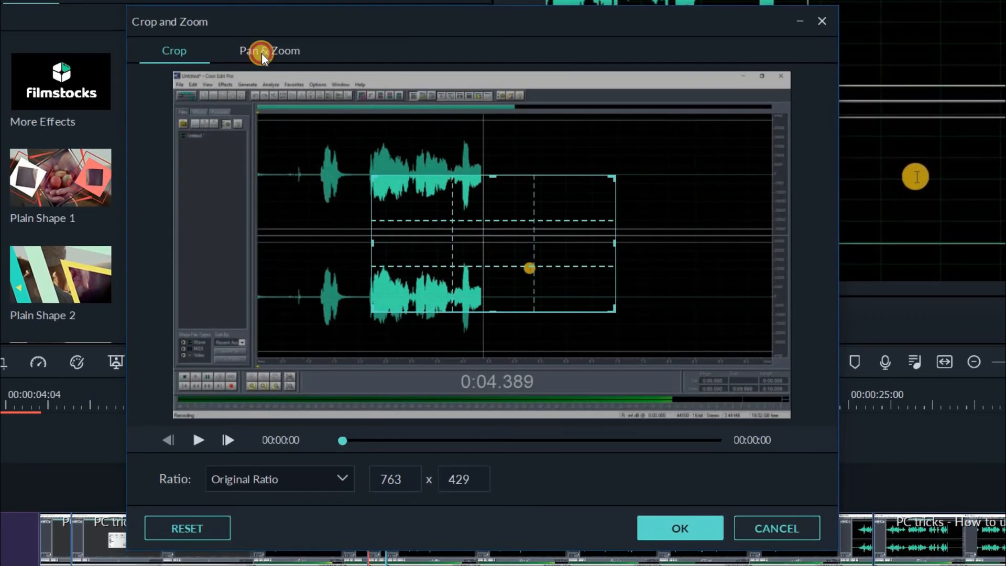
pyautogui.click(332, 89)
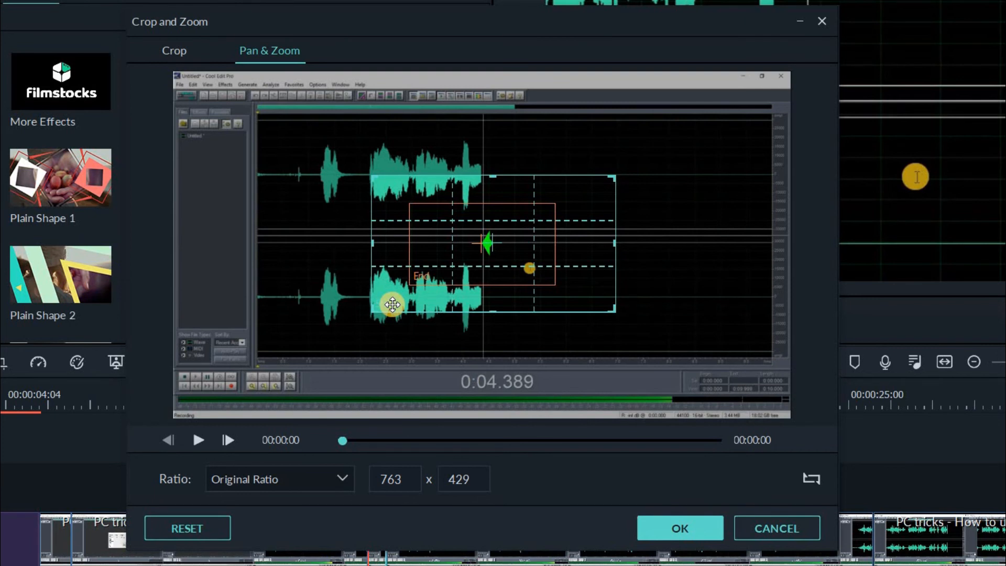
pyautogui.click(428, 269)
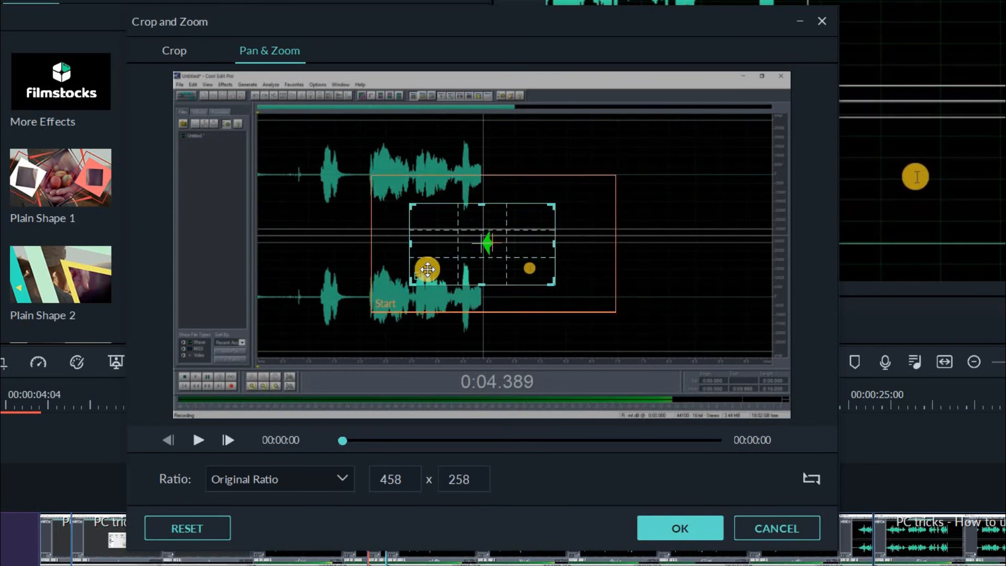
pyautogui.moveTo(428, 269); pyautogui.dragTo(156, 447)
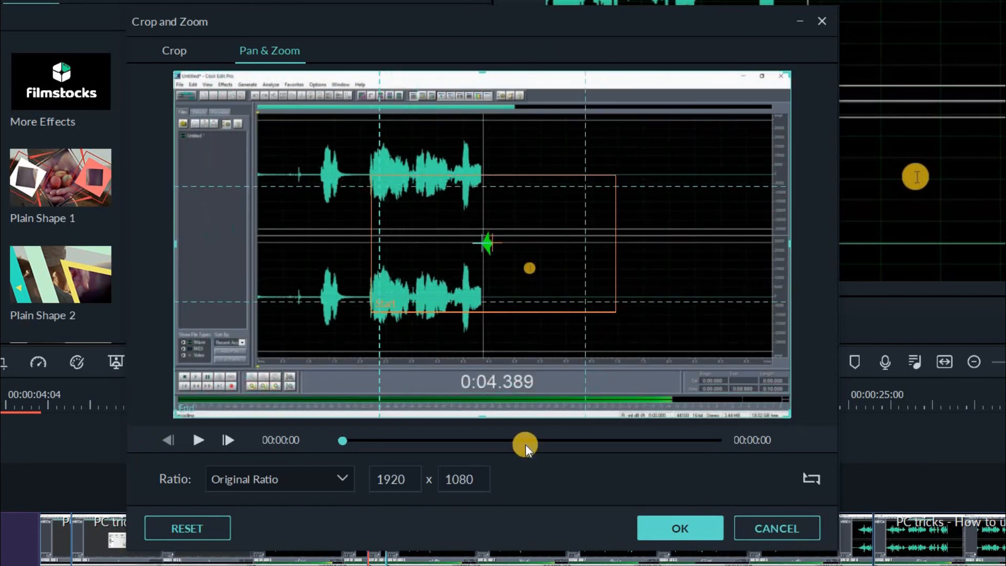
pyautogui.click(670, 525)
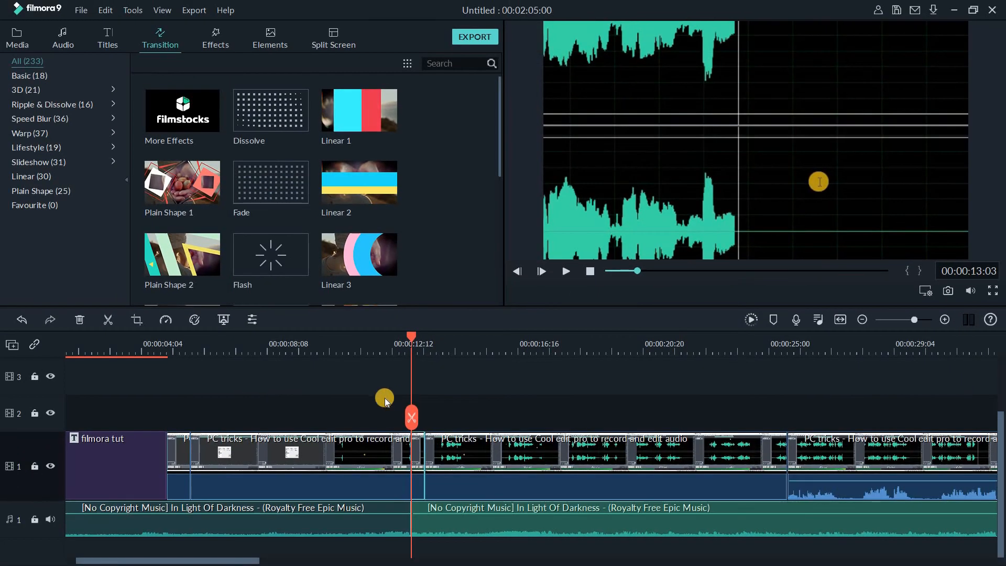
pyautogui.click(163, 348)
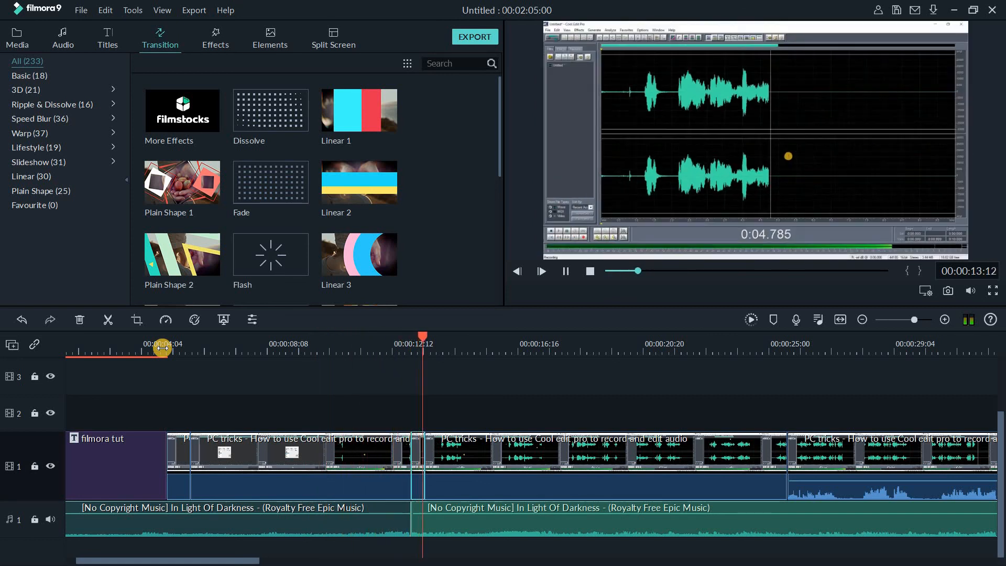
pyautogui.press('space')
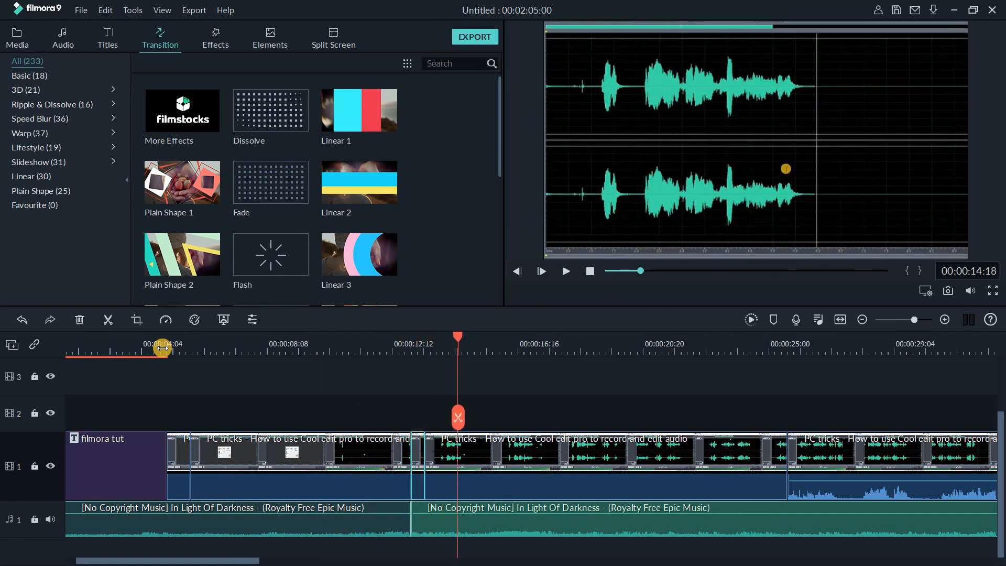
# Step: Split the second PC tricks segment at 00:00:13:19, just after its start
pyautogui.click(231, 445)
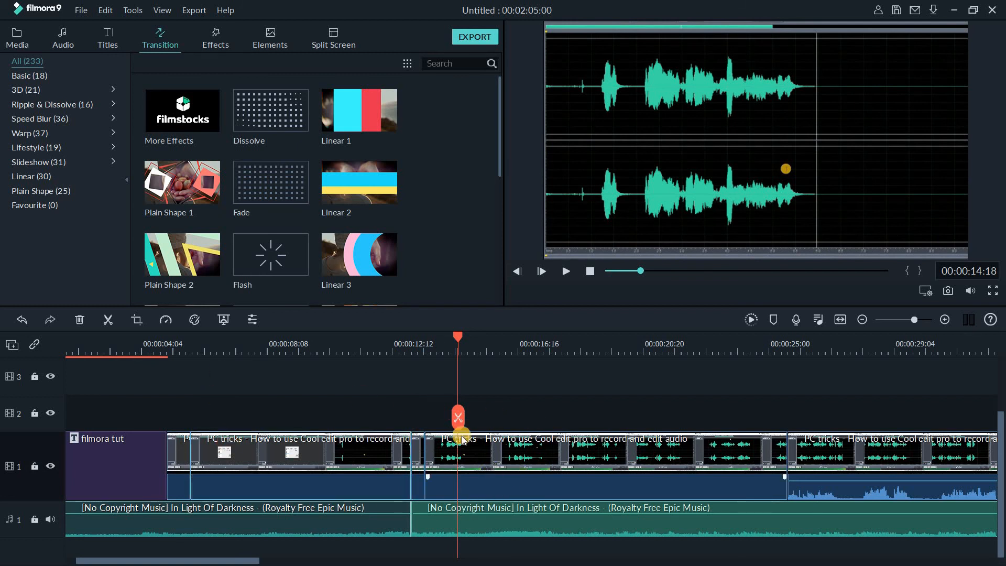
pyautogui.moveTo(247, 559); pyautogui.dragTo(275, 545)
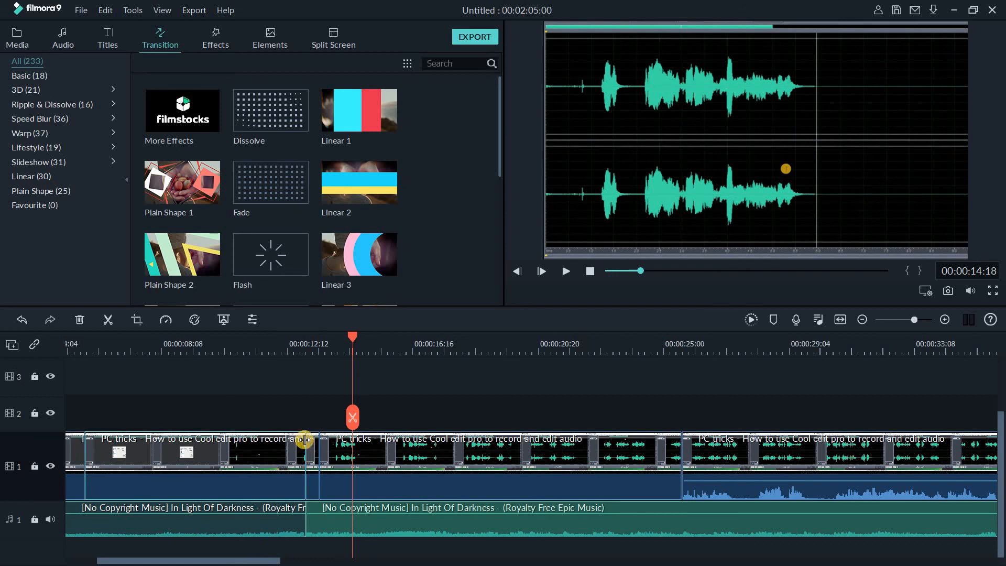
pyautogui.moveTo(354, 335); pyautogui.dragTo(322, 336)
pyautogui.click(385, 452)
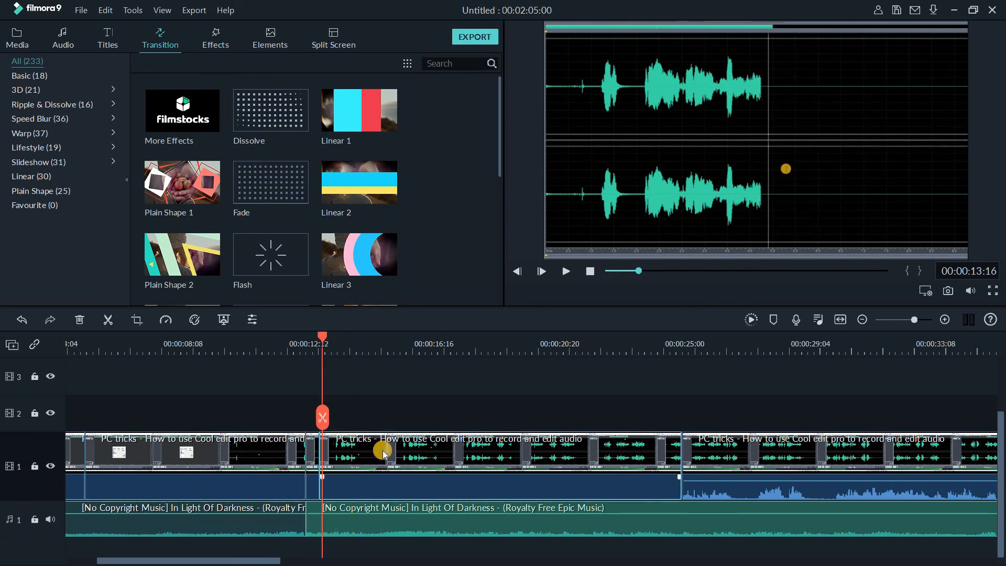
pyautogui.moveTo(320, 338); pyautogui.dragTo(325, 349)
pyautogui.click(326, 349)
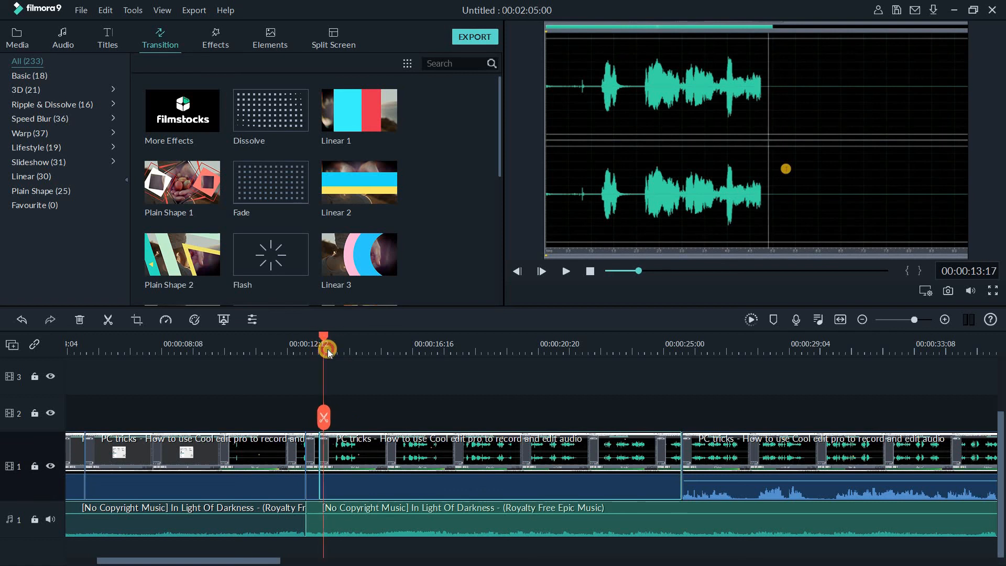
pyautogui.click(325, 417)
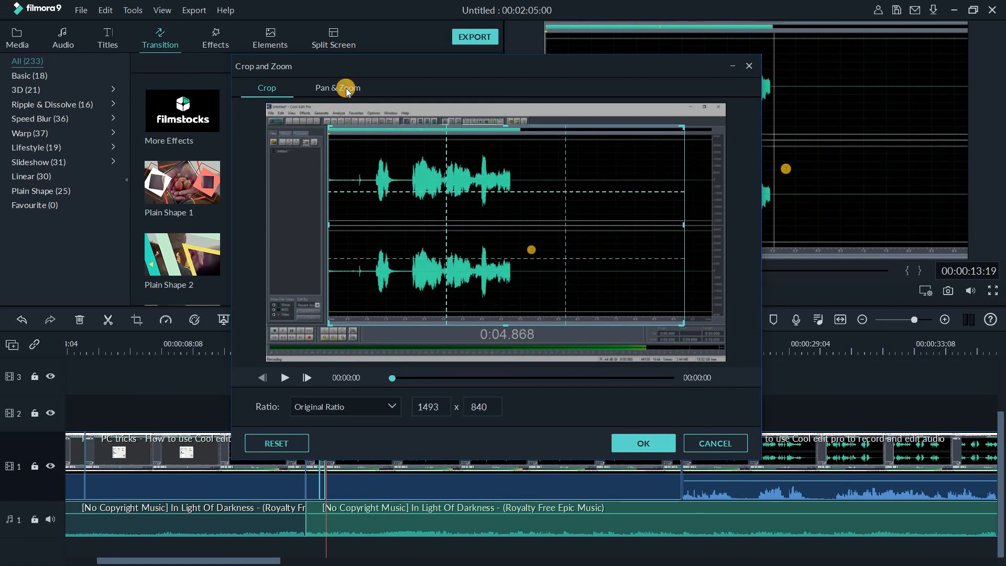
# Step: Apply Pan & Zoom to the tiny piece before 00:00:13:19, swapping the frames and enlarging the start frame to the whole picture
pyautogui.click(347, 89)
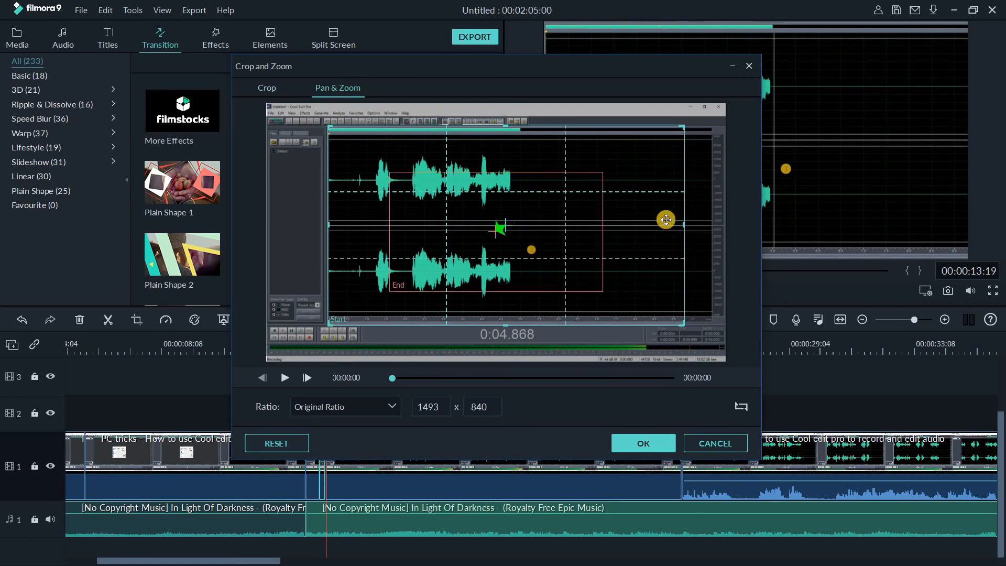
pyautogui.click(742, 407)
pyautogui.moveTo(442, 267); pyautogui.dragTo(670, 150)
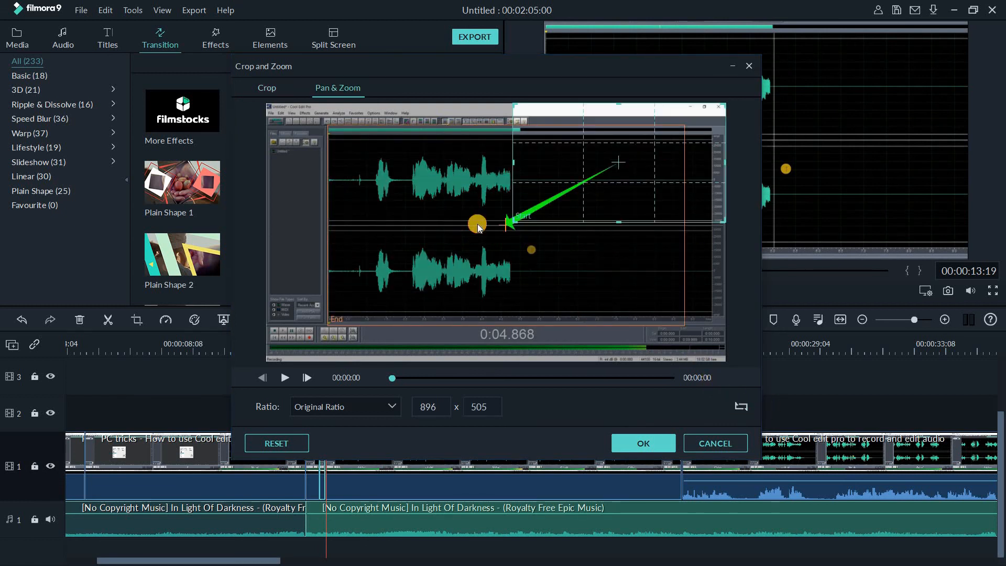
pyautogui.moveTo(516, 222); pyautogui.dragTo(253, 399)
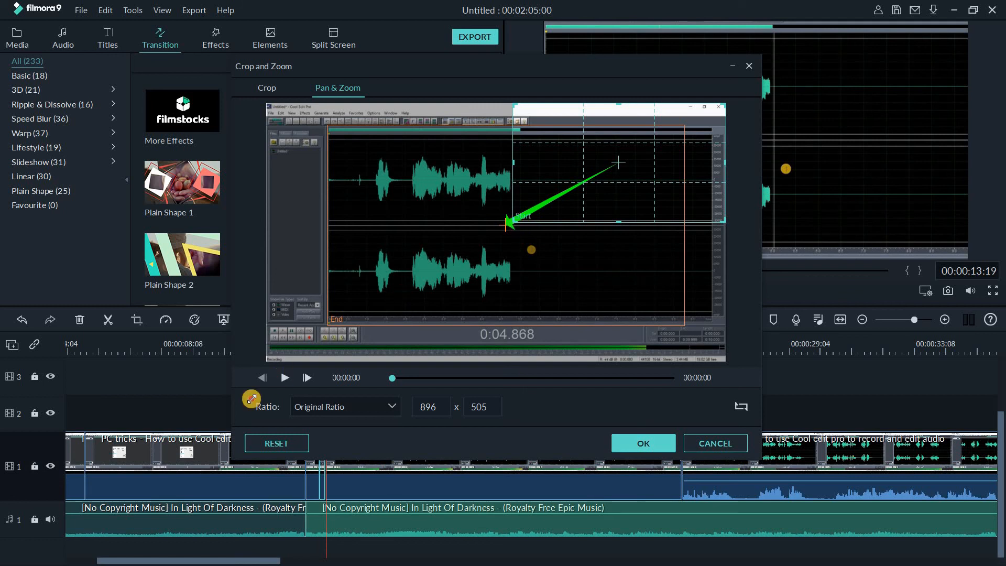
pyautogui.click(652, 444)
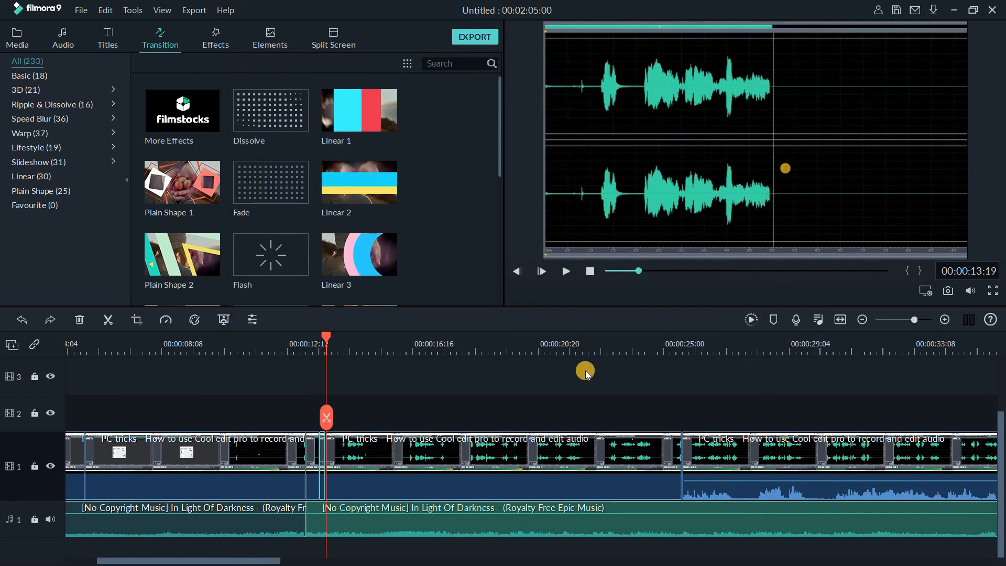
# Step: Split the second PC tricks segment and the background music at 00:00:21:04
pyautogui.click(585, 341)
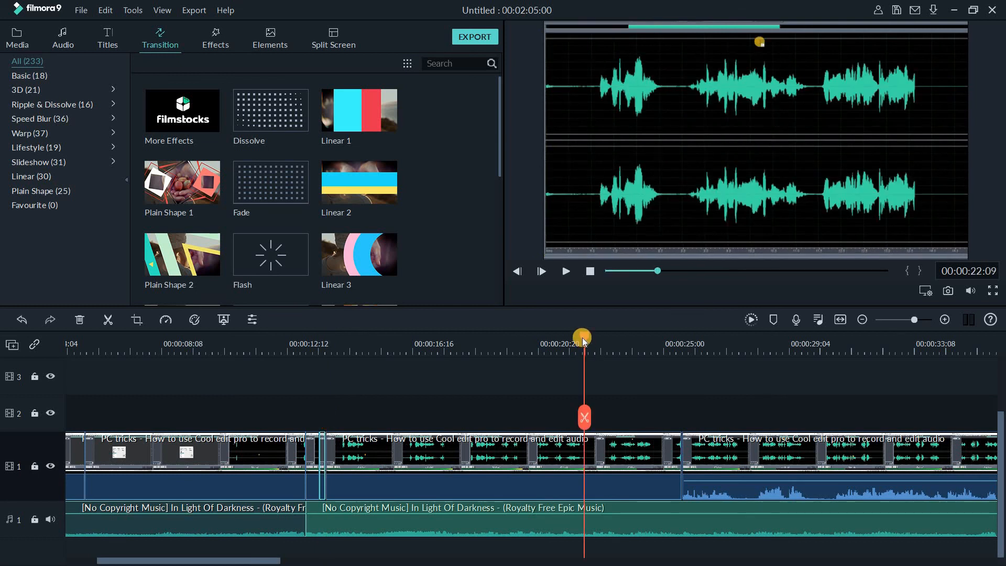
pyautogui.click(537, 350)
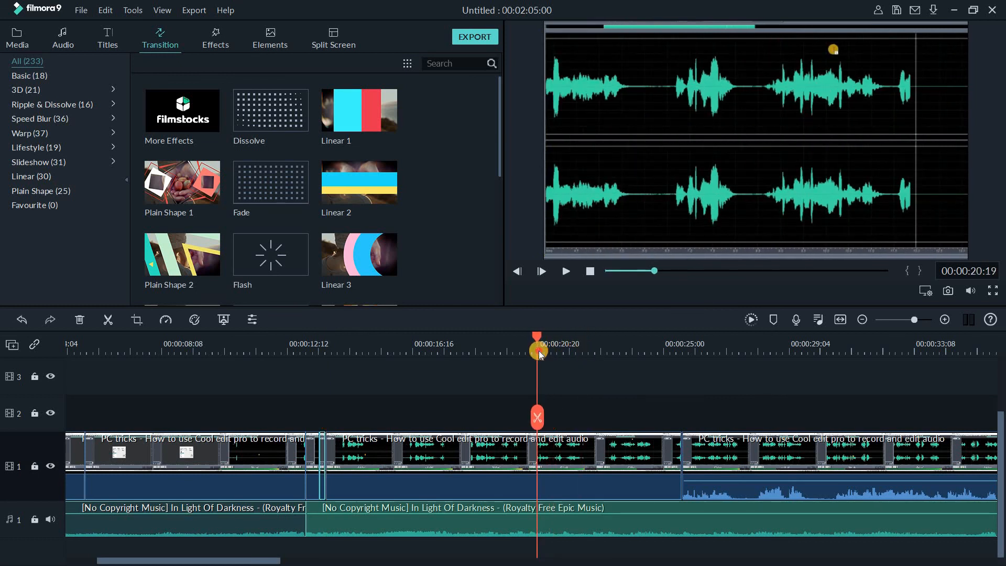
pyautogui.click(548, 348)
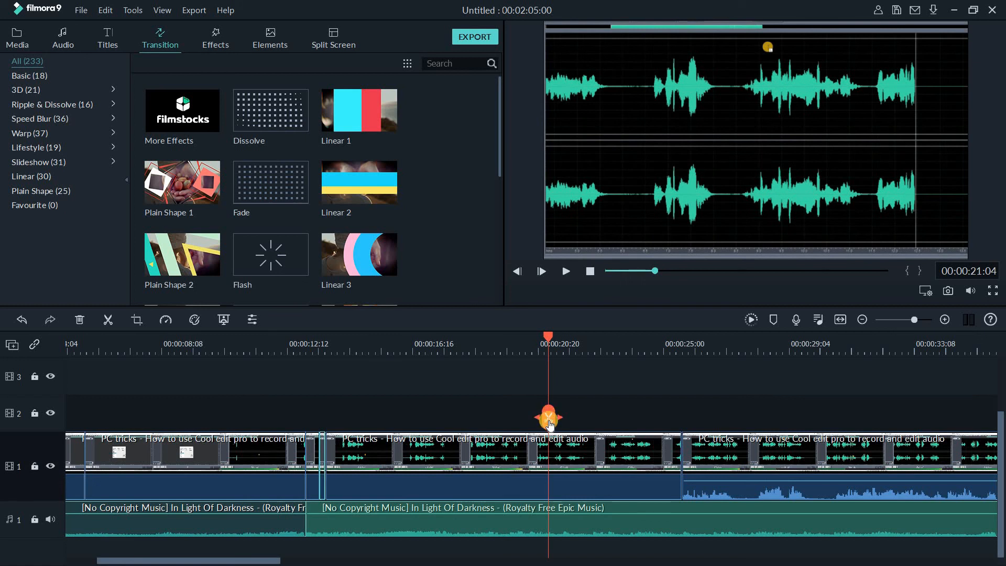
pyautogui.click(547, 417)
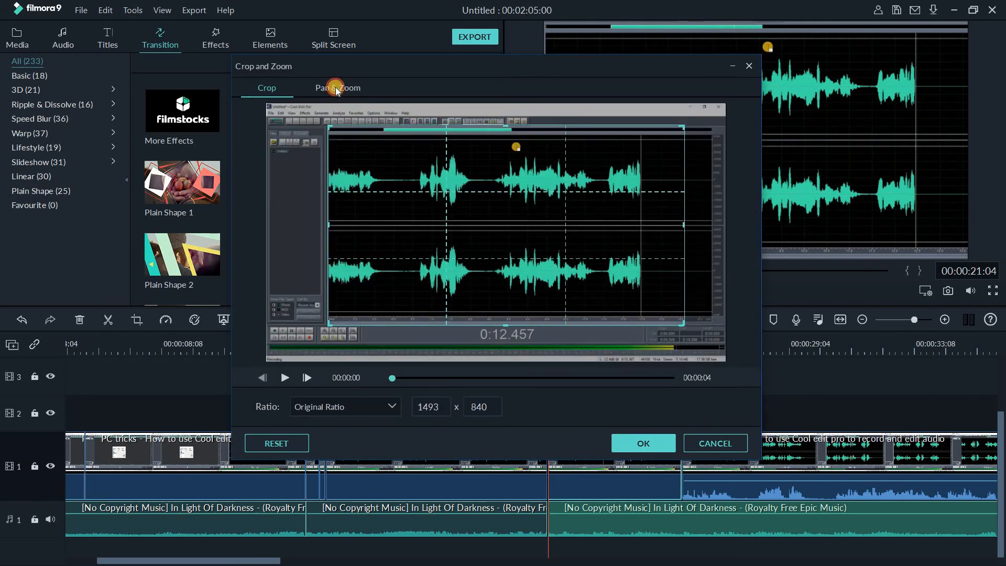
# Step: Apply Pan & Zoom to the piece after 00:00:21:04, ending at the full 1920 x 1080 frame
pyautogui.click(336, 89)
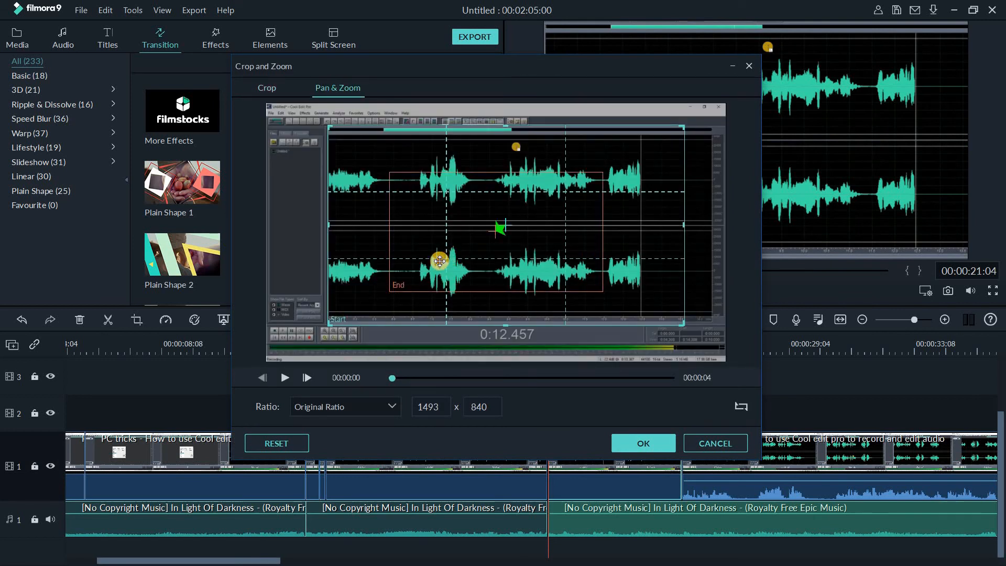
pyautogui.click(427, 278)
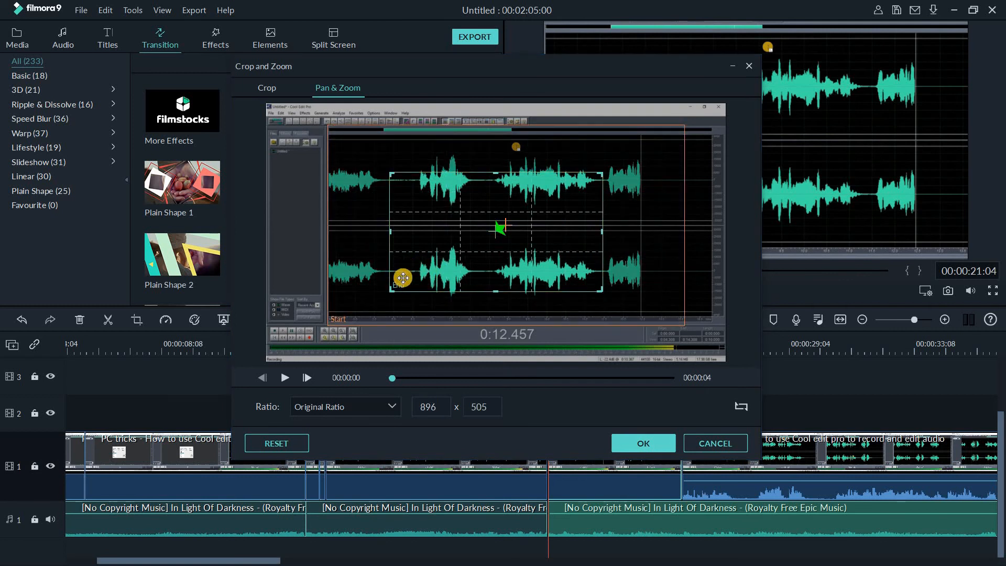
pyautogui.moveTo(503, 233); pyautogui.dragTo(623, 172)
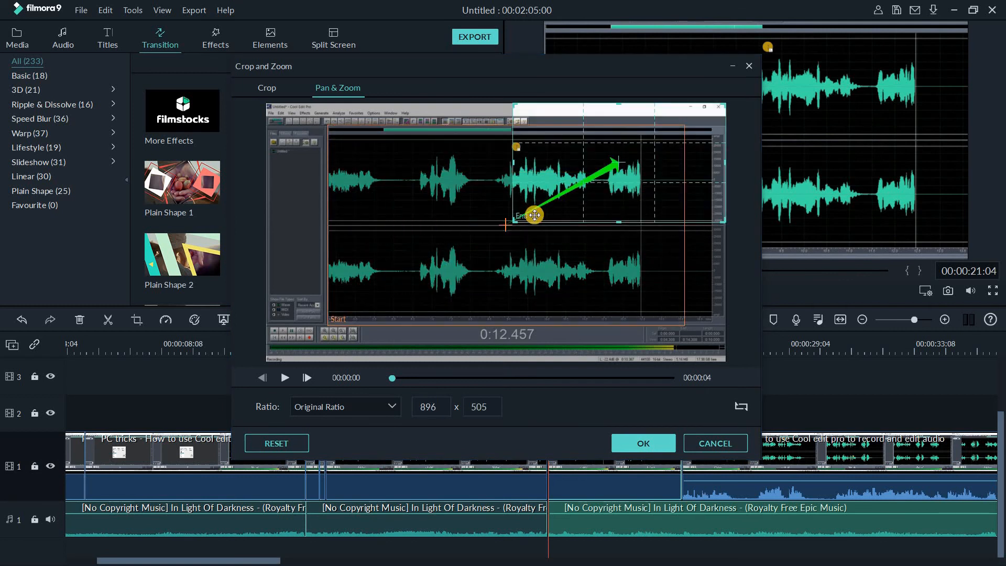
pyautogui.moveTo(515, 221); pyautogui.dragTo(266, 361)
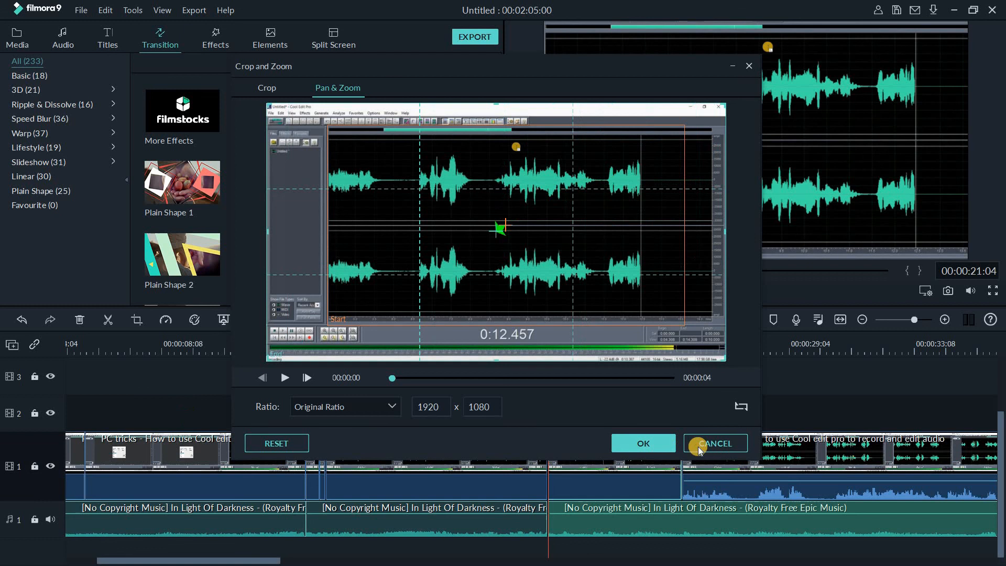
pyautogui.click(649, 443)
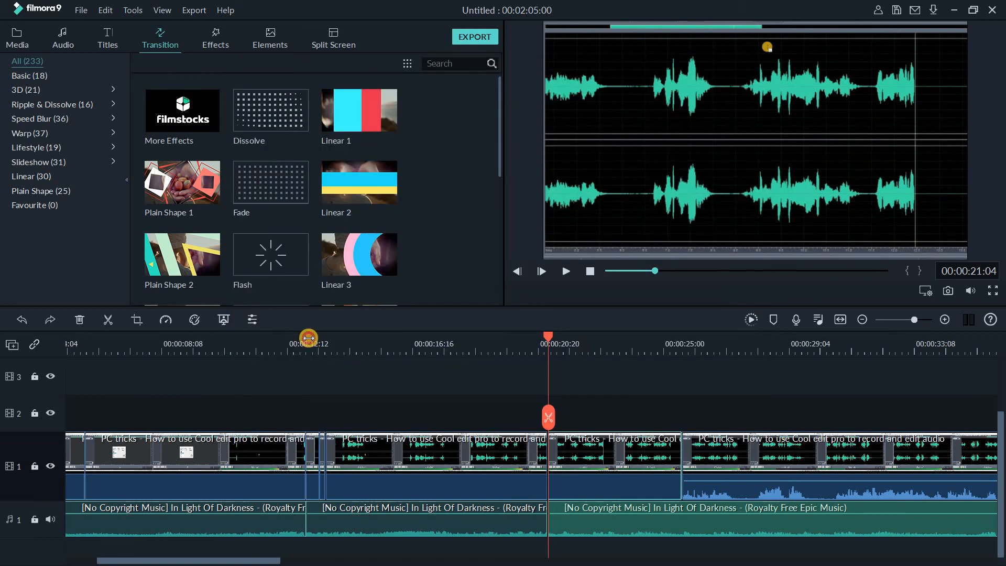
# Step: Play back the zoom changes from 00:00:13:11 and pause at 00:00:26:00
pyautogui.click(308, 338)
pyautogui.moveTo(314, 338); pyautogui.dragTo(316, 338)
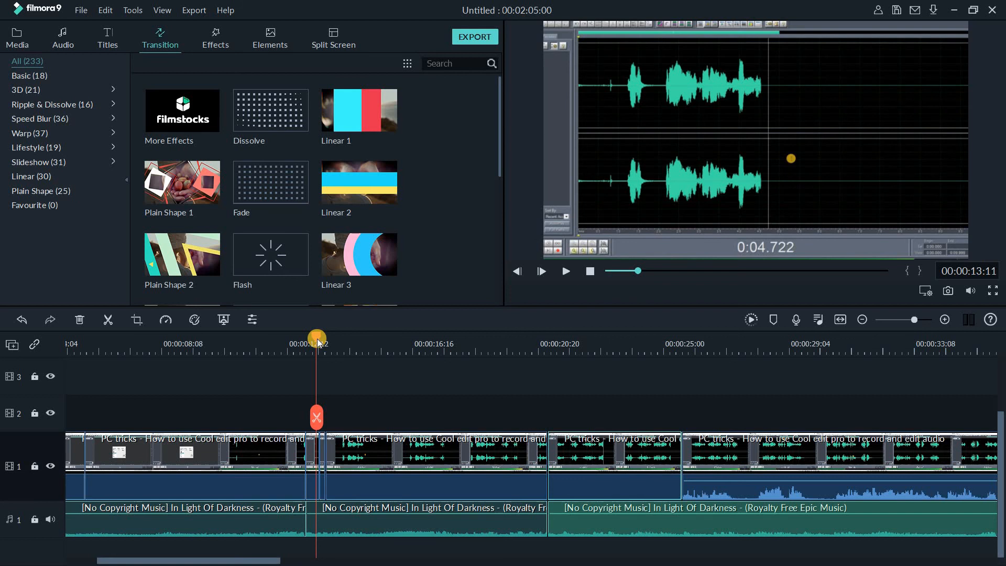
pyautogui.press('space')
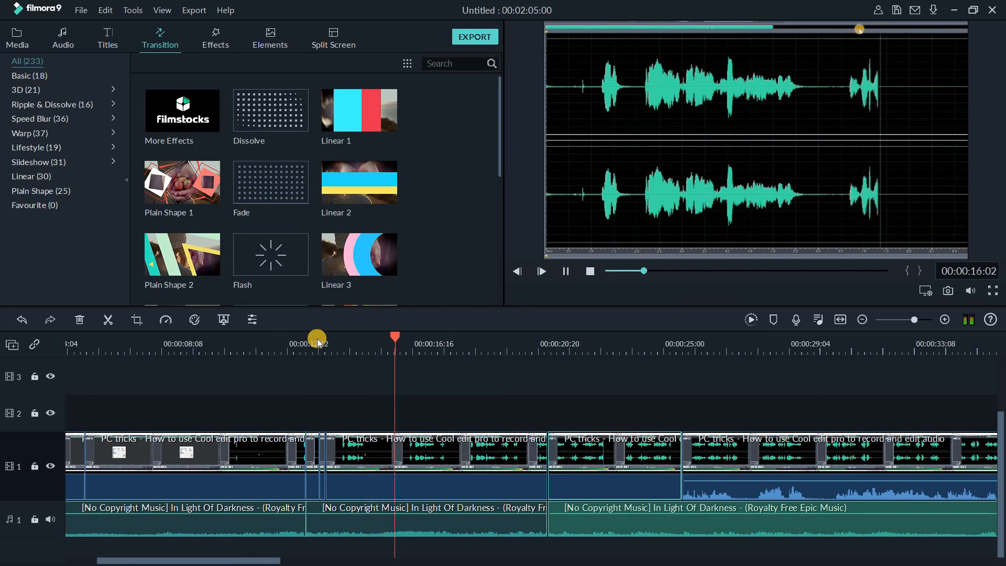
pyautogui.click(317, 342)
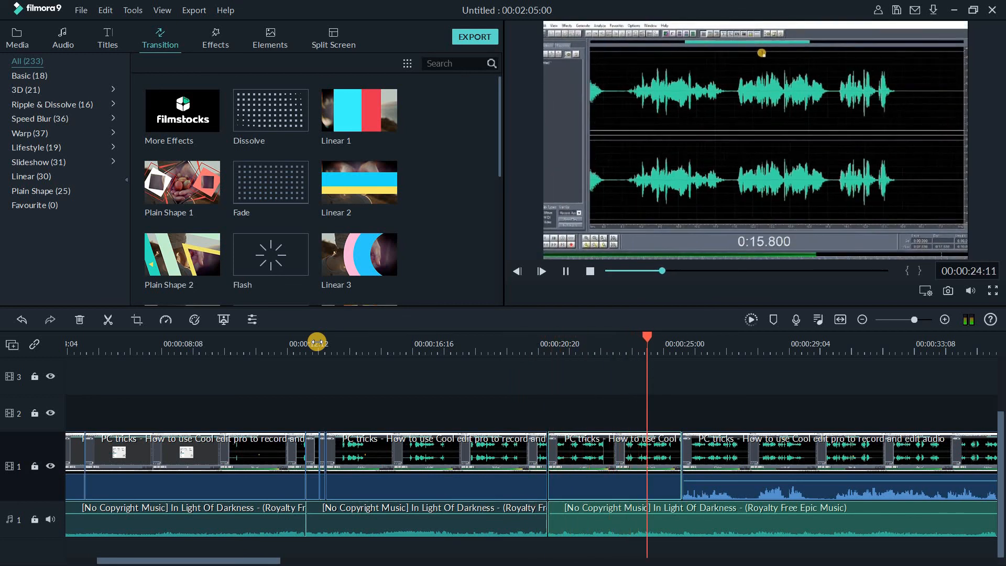
pyautogui.press('space')
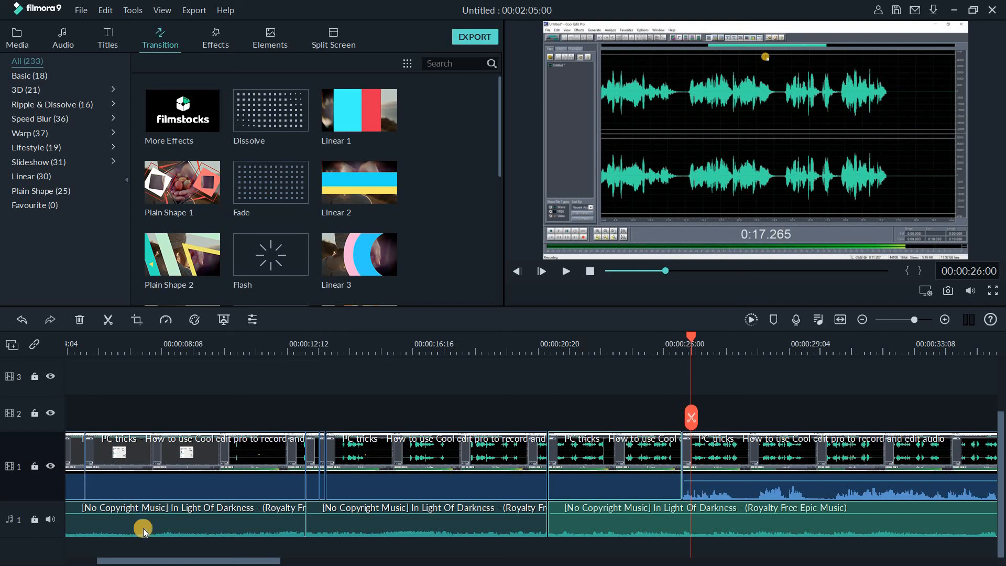
# Step: Add the Plain Shape 1 transition between the filmora tut title and the first PC tricks clip
pyautogui.moveTo(132, 562); pyautogui.dragTo(93, 561)
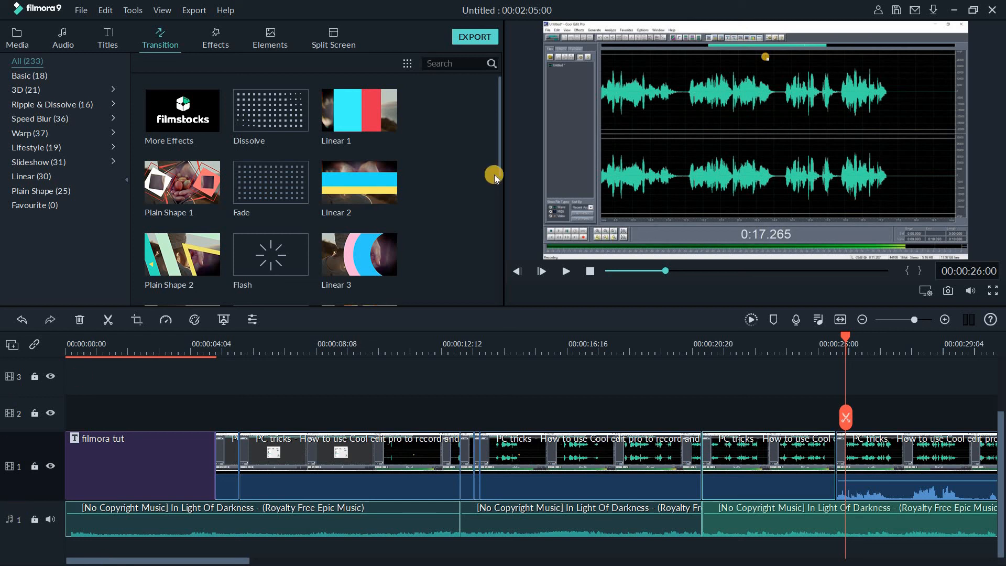
pyautogui.click(111, 39)
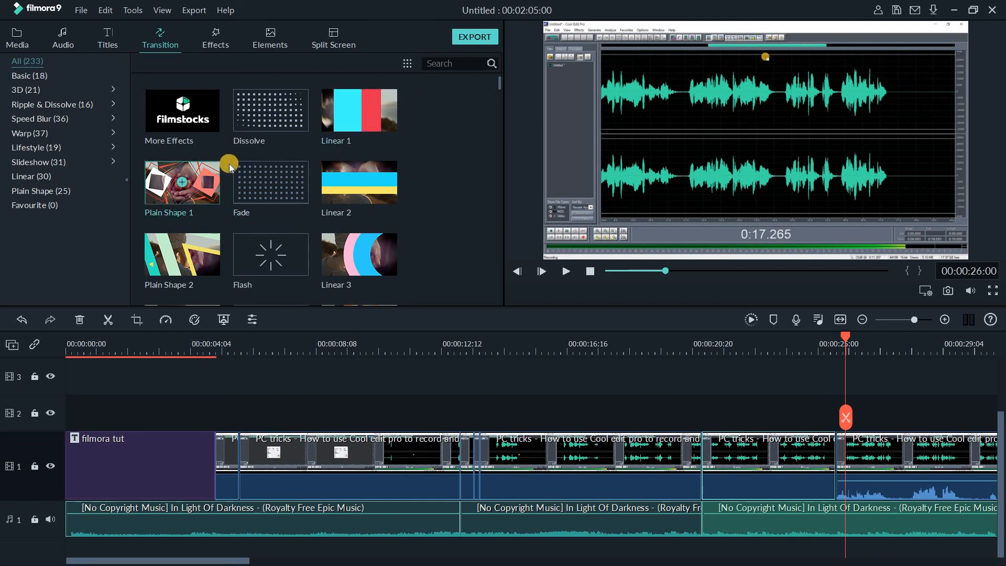
pyautogui.moveTo(211, 167); pyautogui.dragTo(196, 461)
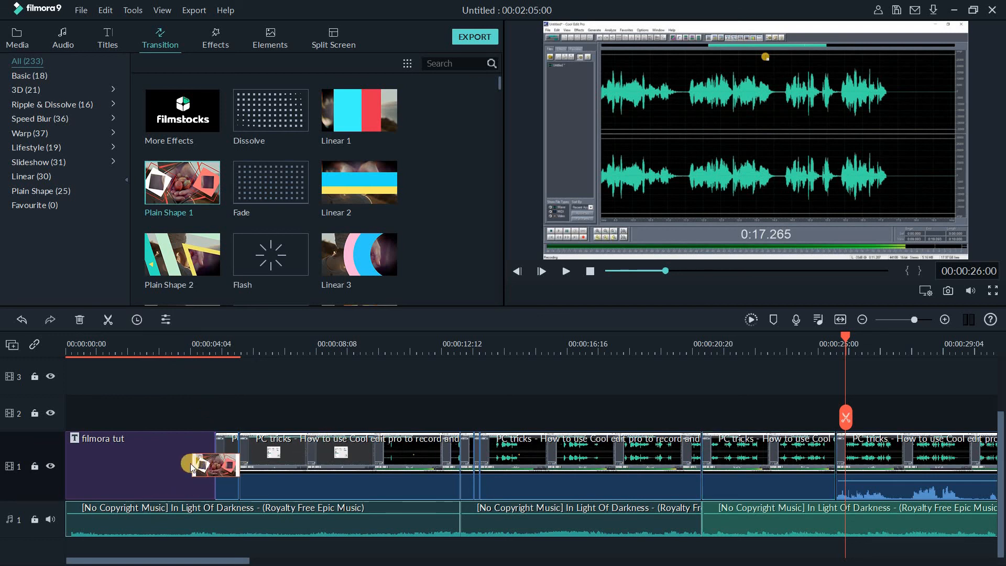
pyautogui.click(185, 469)
pyautogui.moveTo(191, 466)
pyautogui.mouseDown()
pyautogui.moveTo(203, 467)
pyautogui.moveTo(190, 466)
pyautogui.mouseUp()
# Step: Split the first PC tricks segment at 00:00:09:10 and place the Linear 8 transition on the cut
pyautogui.click(349, 343)
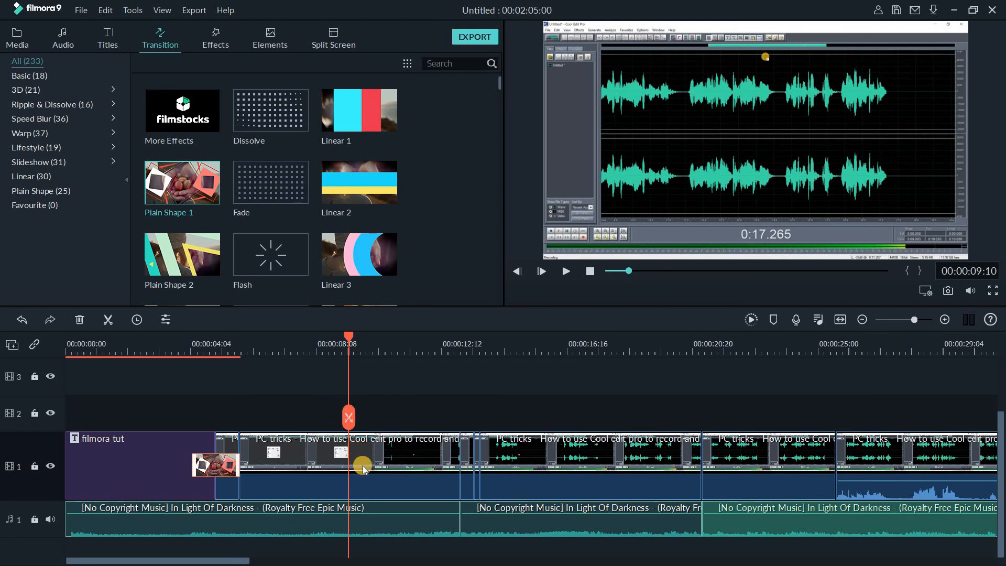
pyautogui.click(362, 465)
pyautogui.click(354, 426)
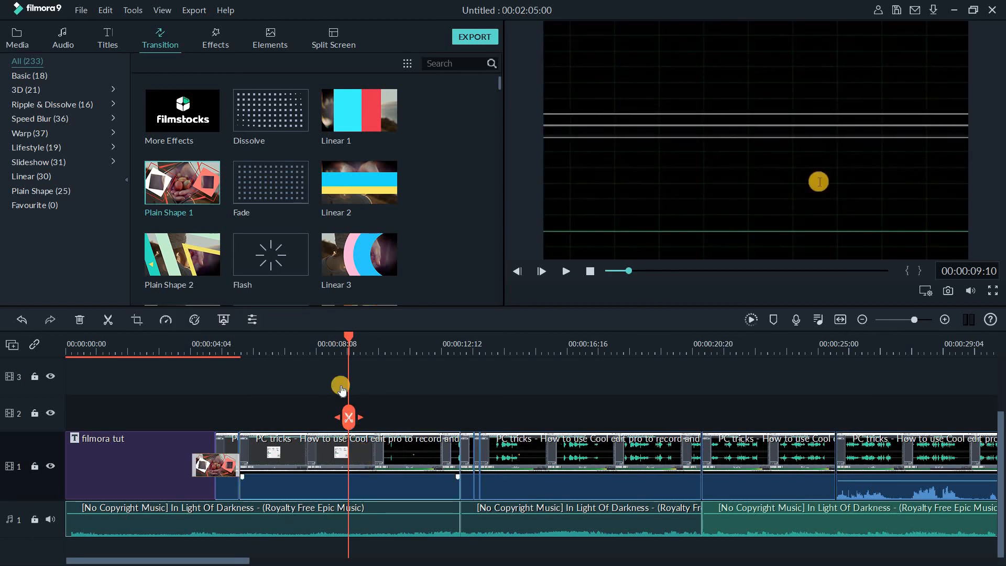
pyautogui.scroll(-3, 361, 178)
pyautogui.moveTo(362, 188); pyautogui.dragTo(348, 464)
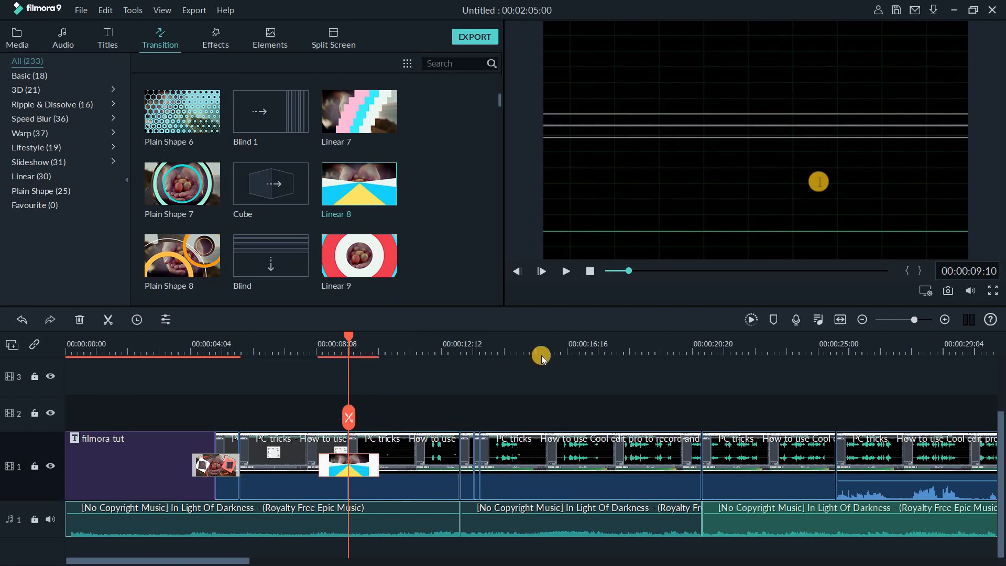
# Step: Split the PC tricks segment and its music at 00:00:16:07 and place the Linear 9 transition at the cut
pyautogui.click(556, 417)
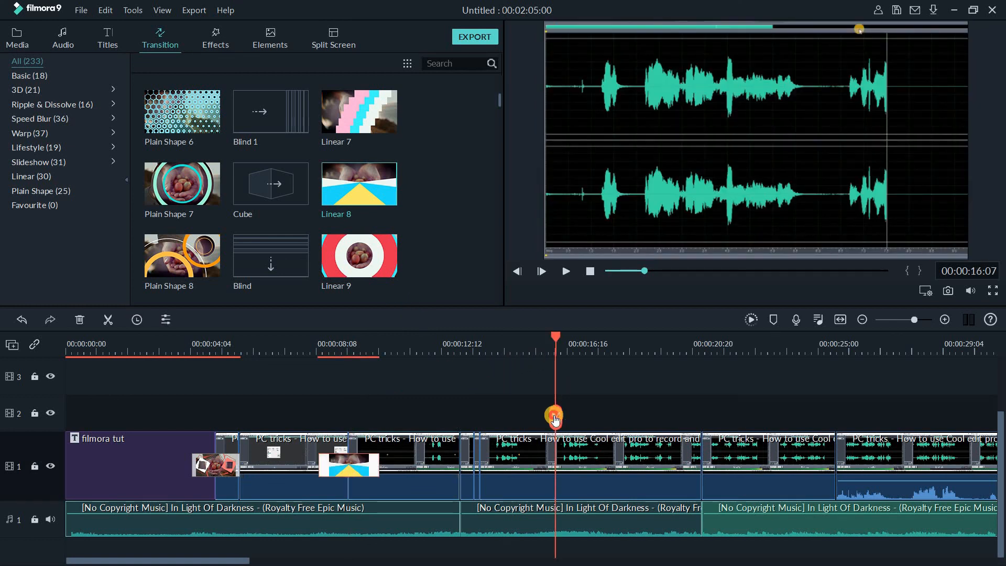
pyautogui.click(555, 417)
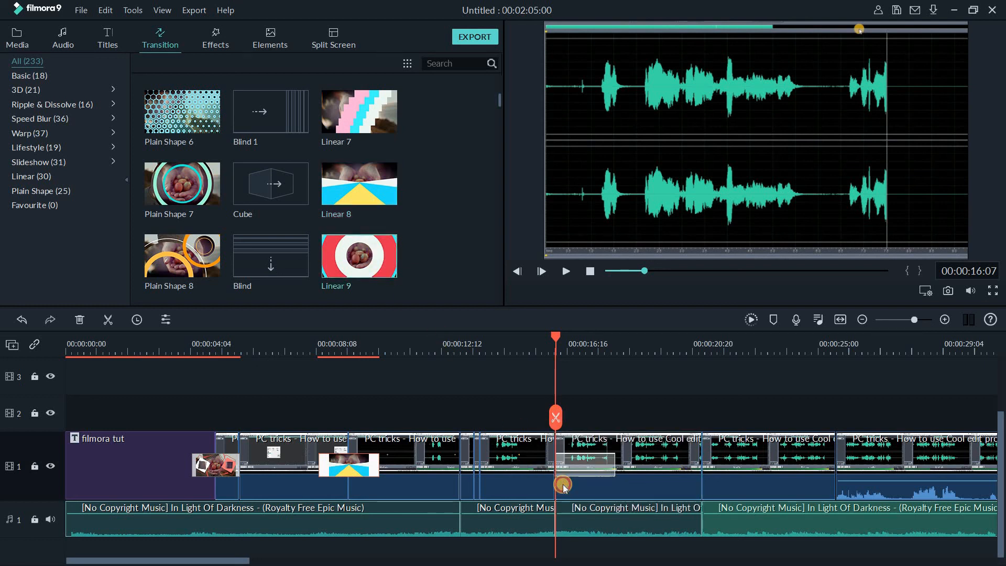
pyautogui.moveTo(564, 486); pyautogui.dragTo(564, 485)
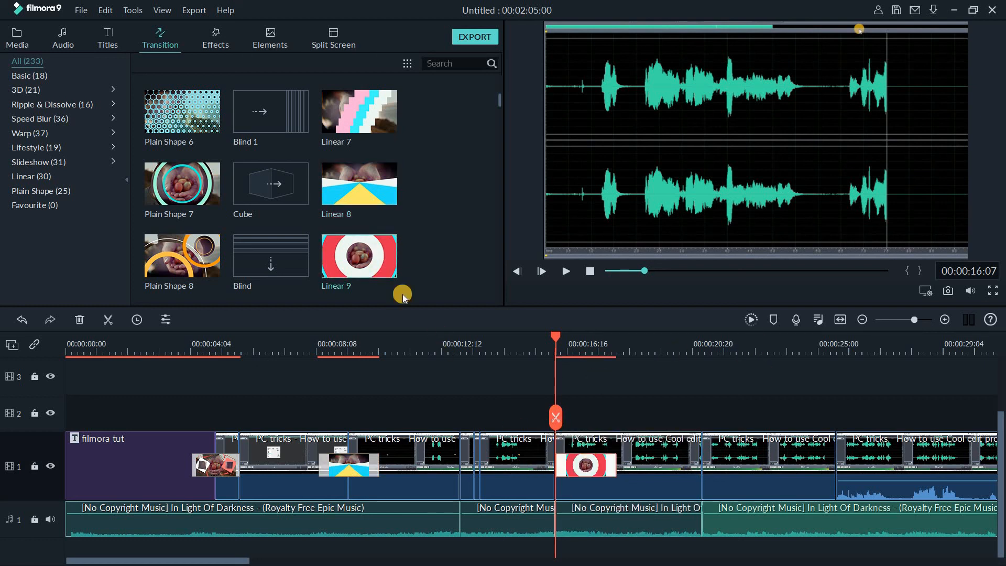
# Step: Place an inward-arrow transition on the cut between the PC tricks clips at about 00:00:21
pyautogui.scroll(-5, 348, 273)
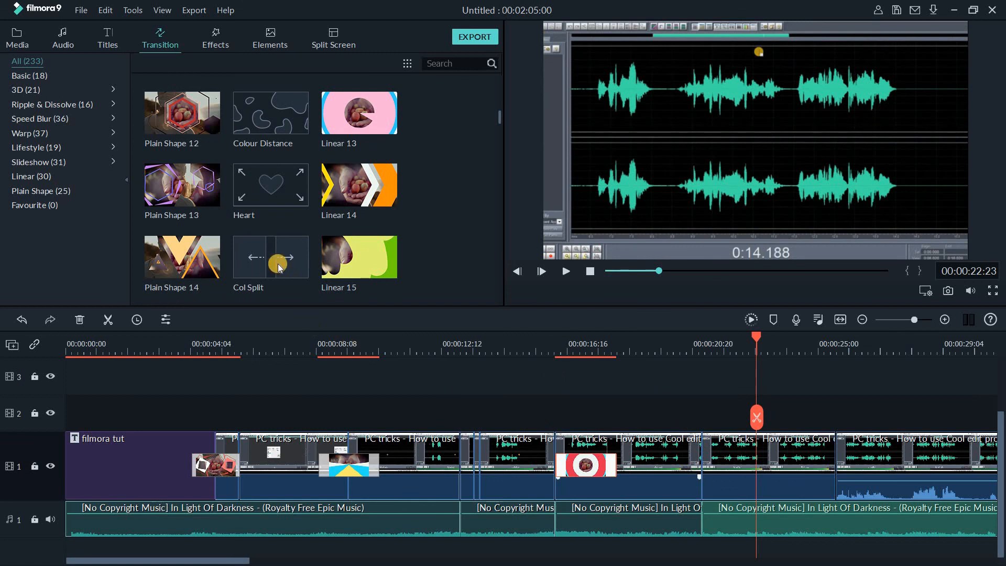
pyautogui.scroll(-3, 281, 241)
pyautogui.moveTo(291, 259); pyautogui.dragTo(696, 468)
# Step: Search the transitions for "page" and place Page Curl on the PC tricks cut after 00:00:25:00
pyautogui.scroll(-4, 348, 219)
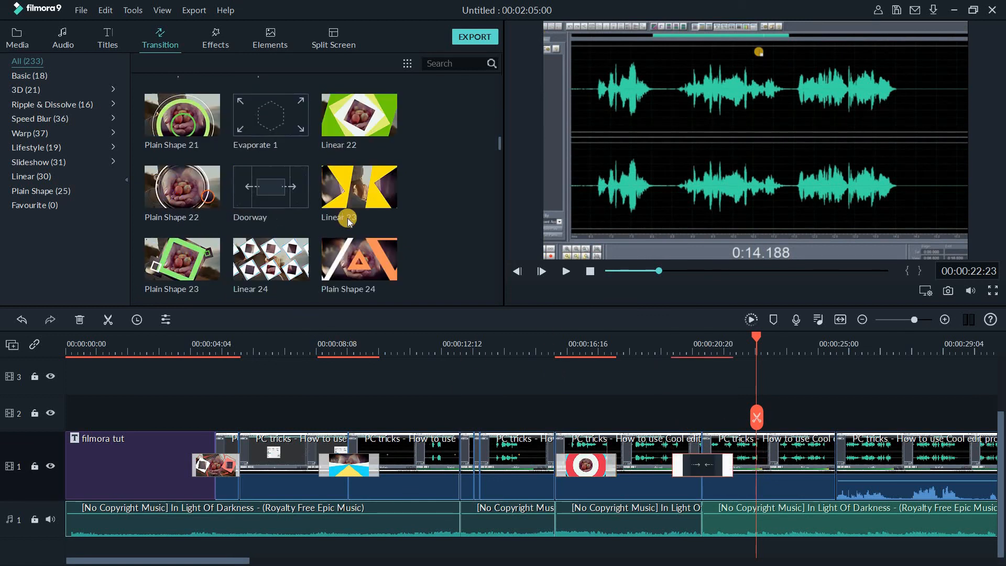
pyautogui.scroll(-3, 349, 219)
pyautogui.scroll(4, 455, 109)
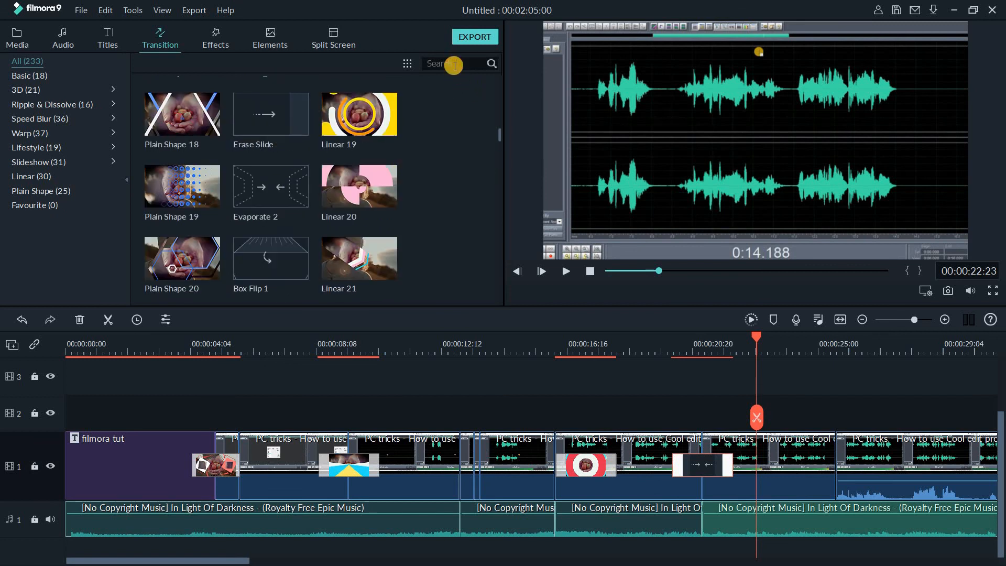
pyautogui.write('page')
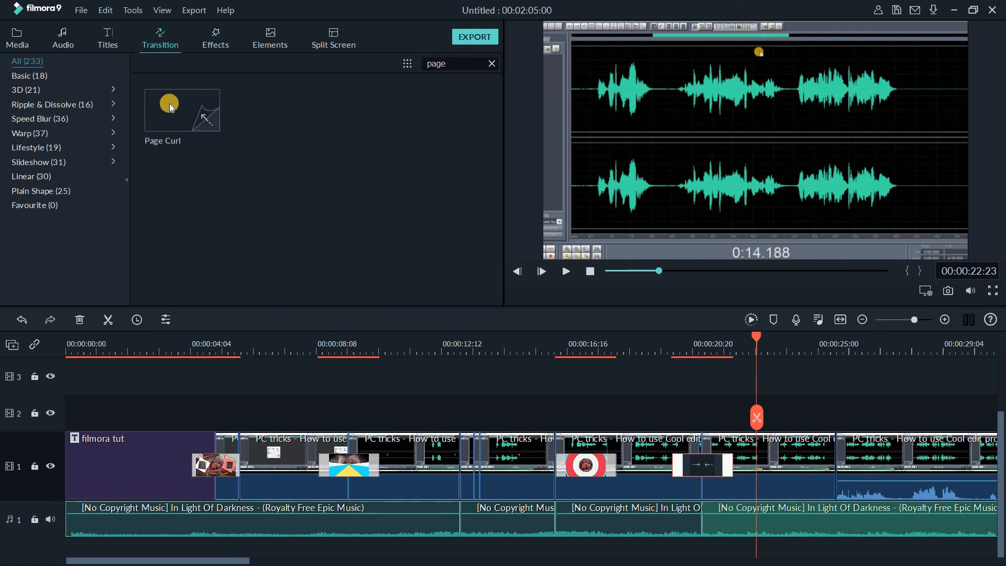
pyautogui.moveTo(165, 108); pyautogui.dragTo(827, 472)
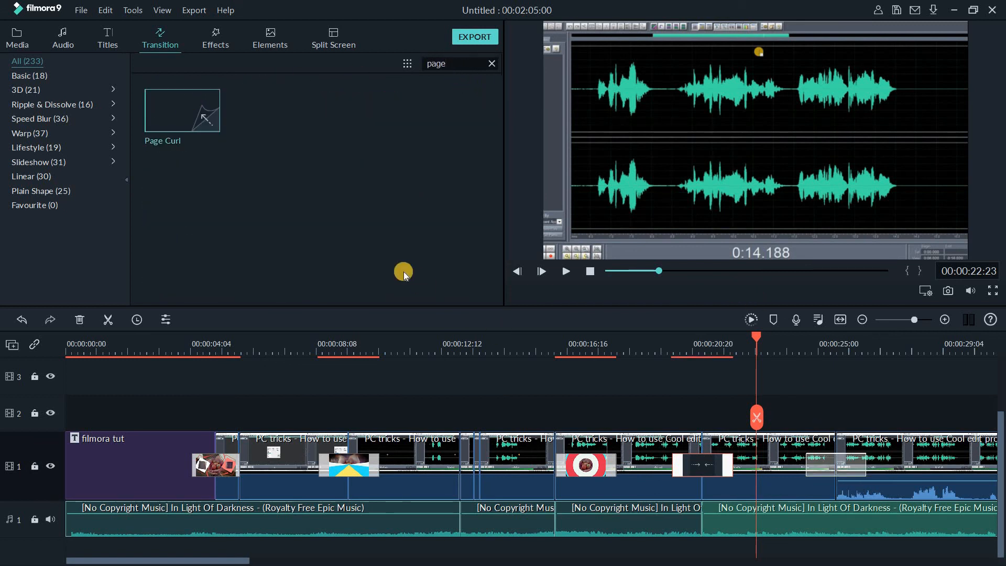
# Step: Clear the transition search and place Box Turn 2 on the PC tricks cut at about 00:00:13
pyautogui.click(417, 65)
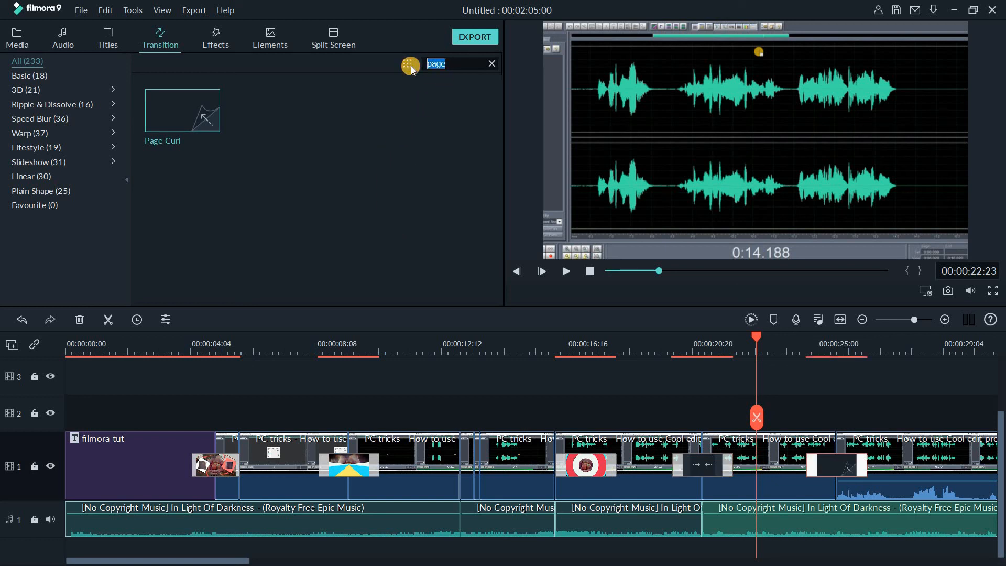
pyautogui.press('BackSpace')
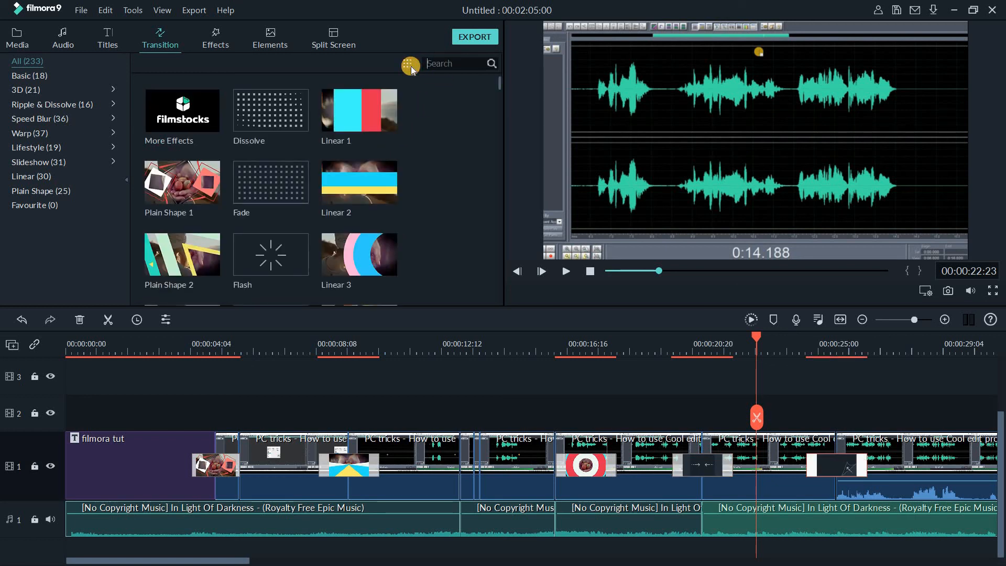
pyautogui.scroll(-5, 335, 199)
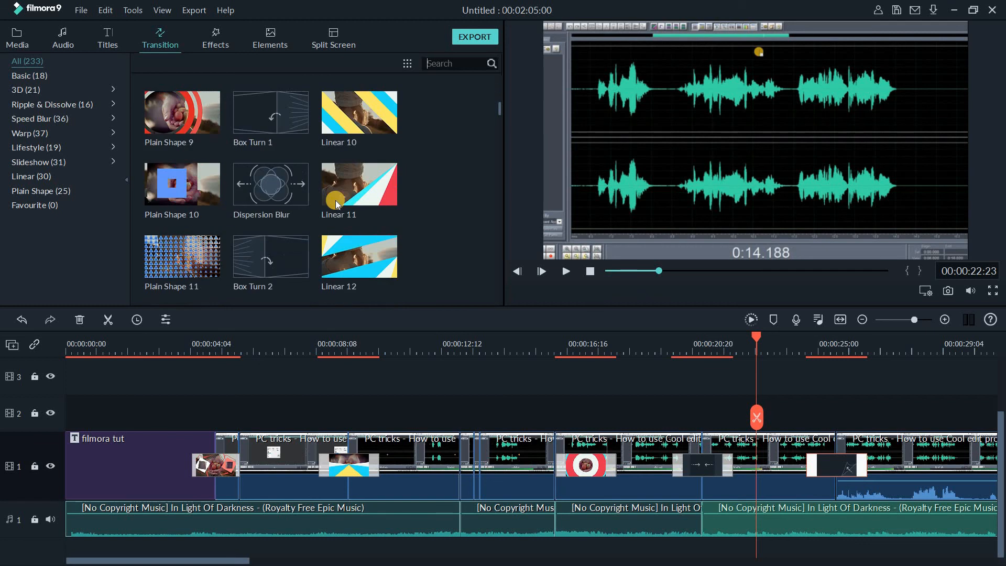
pyautogui.click(289, 167)
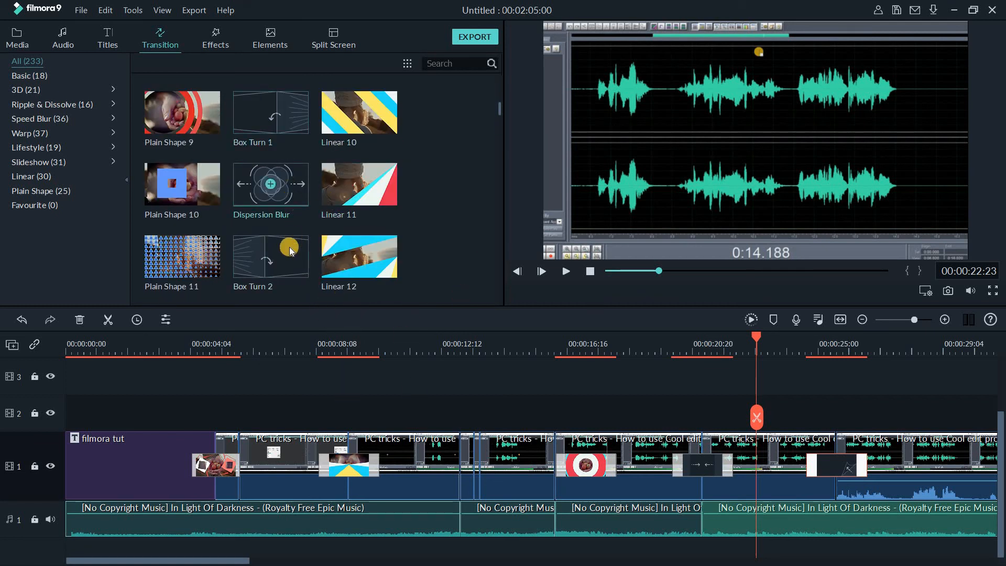
pyautogui.moveTo(286, 248); pyautogui.dragTo(447, 480)
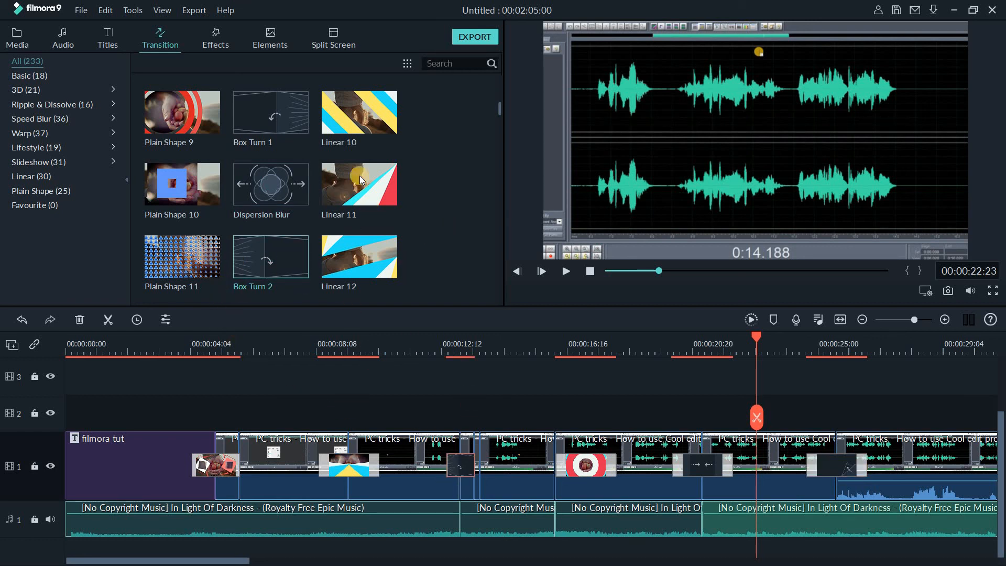
# Step: Preview the Linear 11 and Box Turn 2 transitions
pyautogui.click(377, 177)
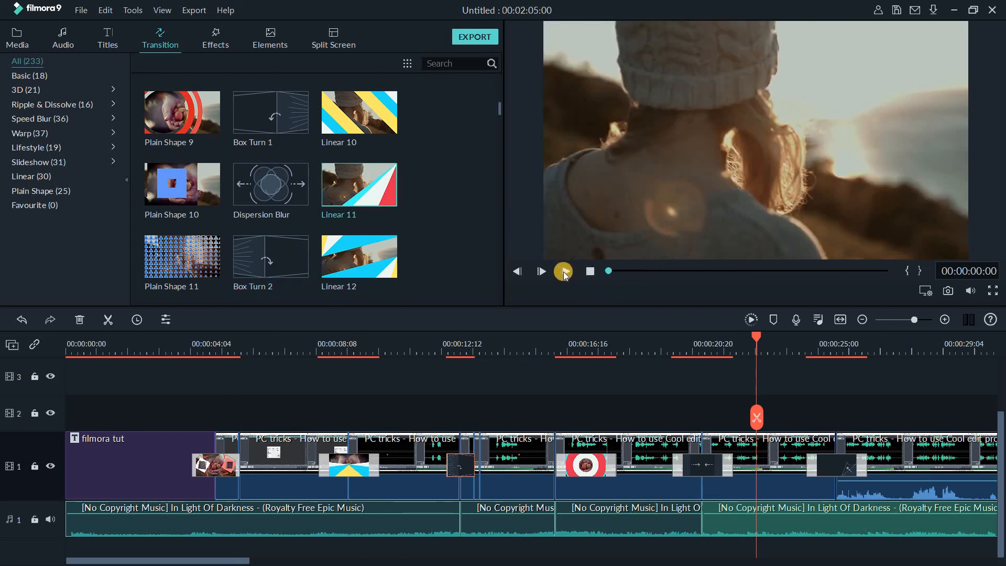
pyautogui.click(564, 271)
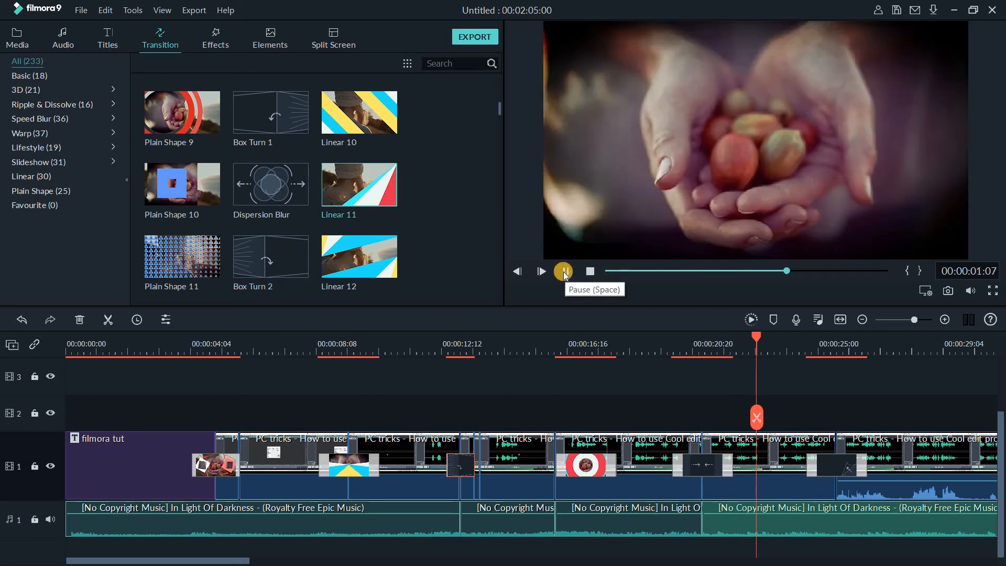
pyautogui.moveTo(301, 260); pyautogui.dragTo(563, 273)
pyautogui.click(564, 273)
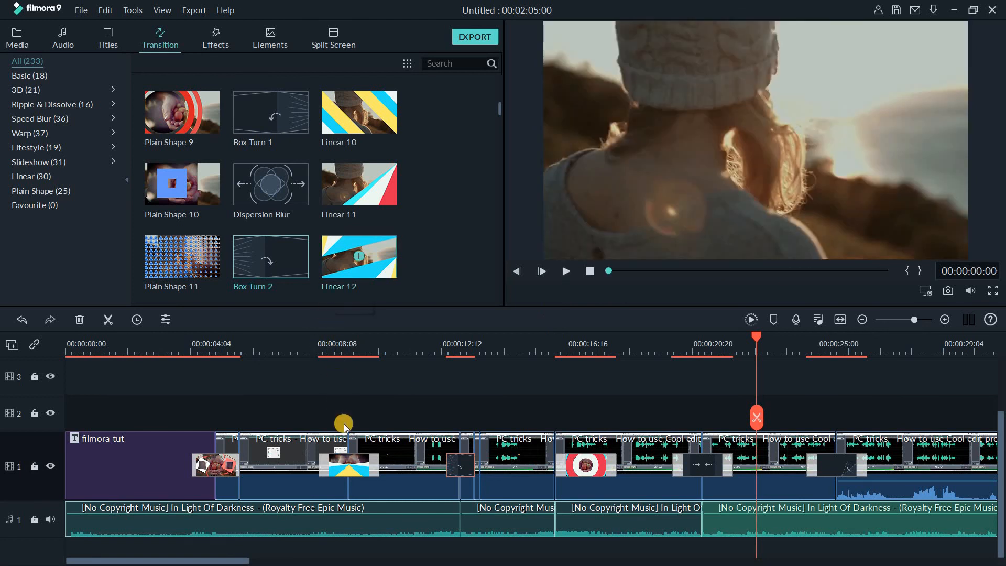
# Step: Play back the added transitions from 00:00:04:00 and pause at 00:00:27:08
pyautogui.click(186, 346)
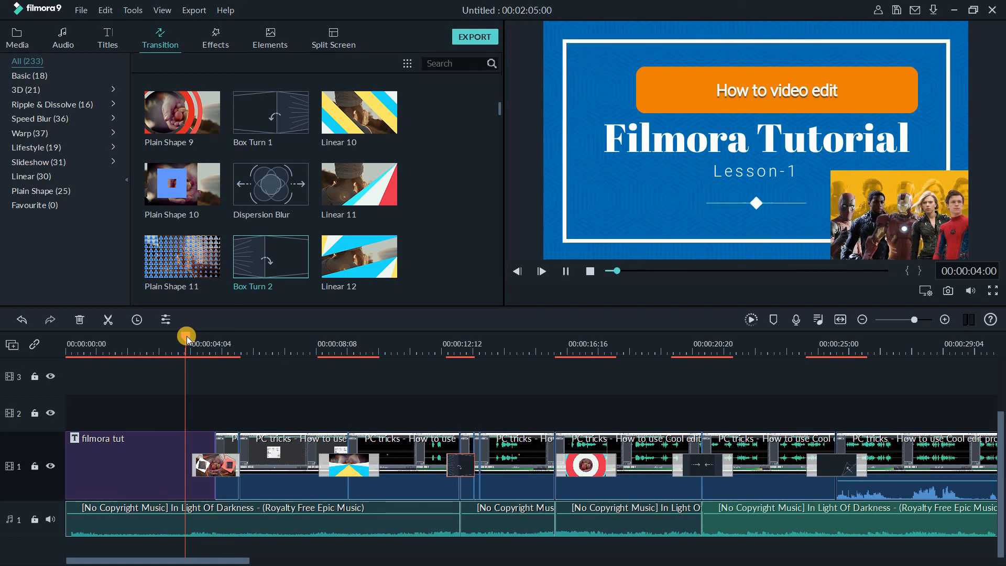
pyautogui.press('space')
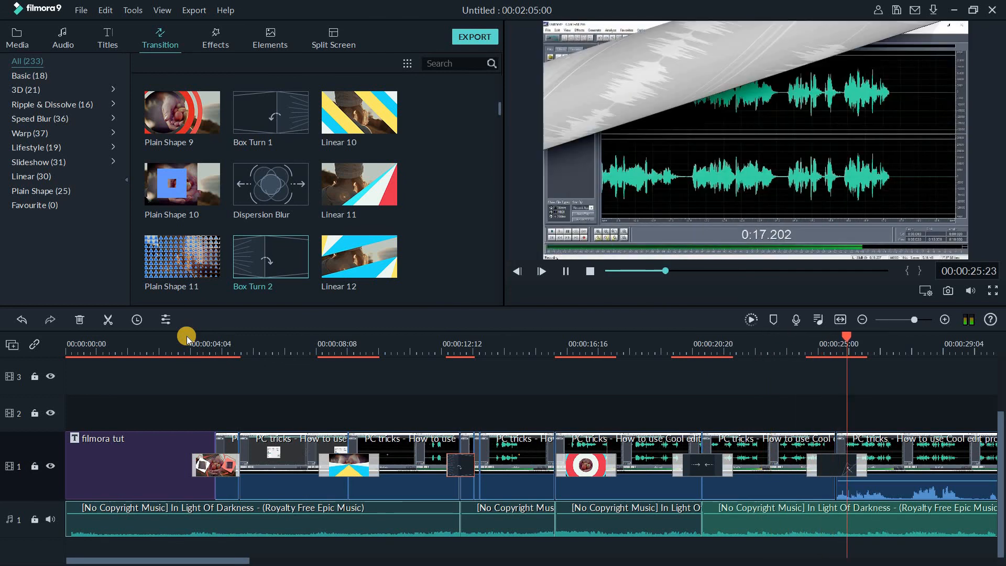
pyautogui.press('space')
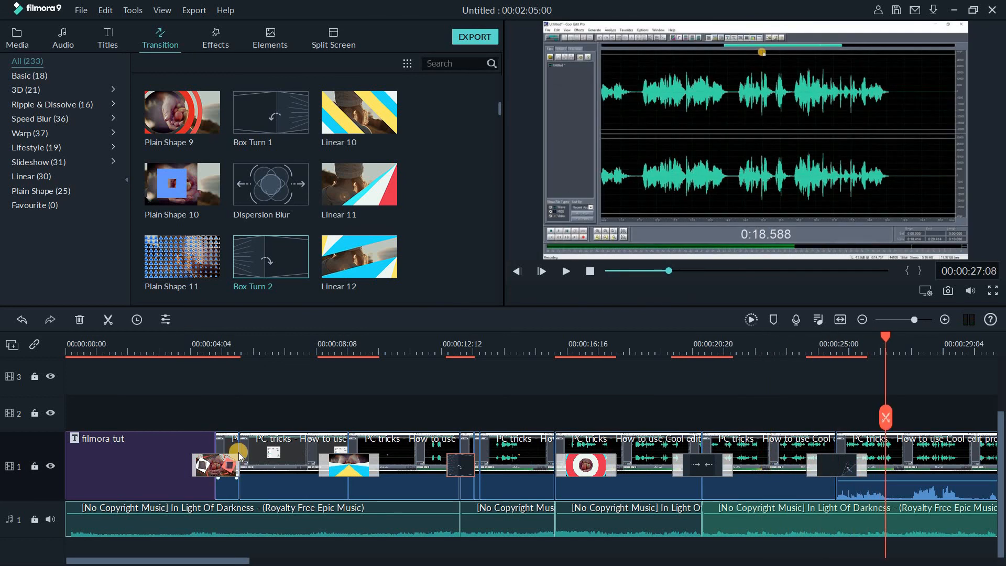